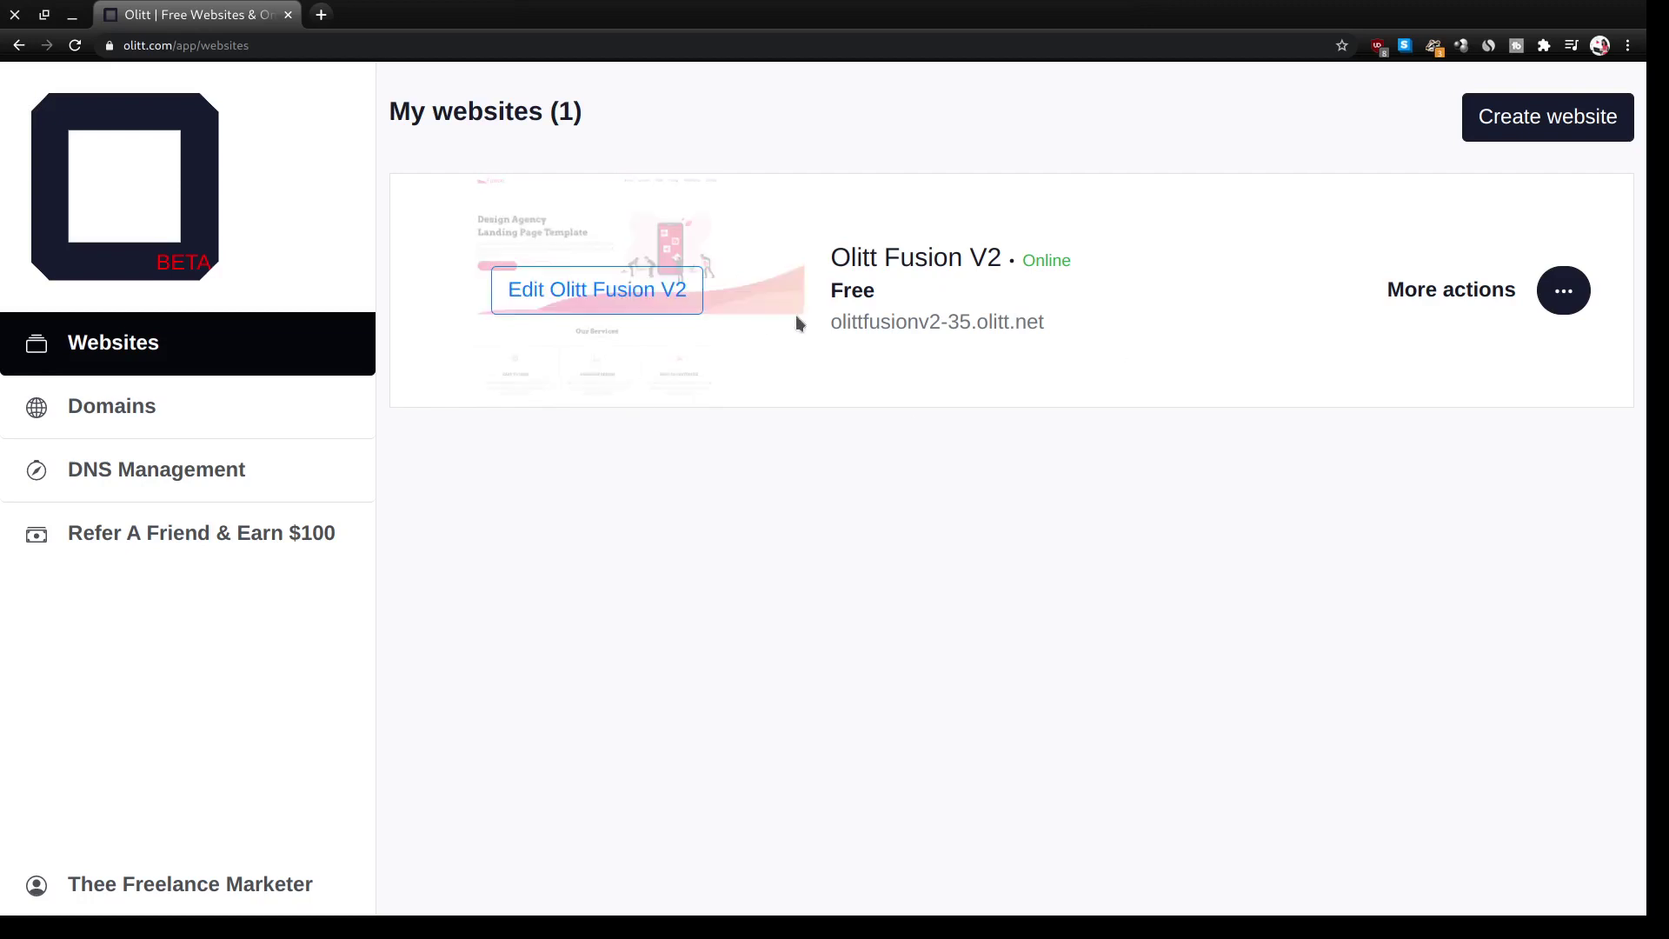
# - Open the Olitt Fusion V2 website in the page editor and open its published page in a new tab
pyautogui.click(545, 308)
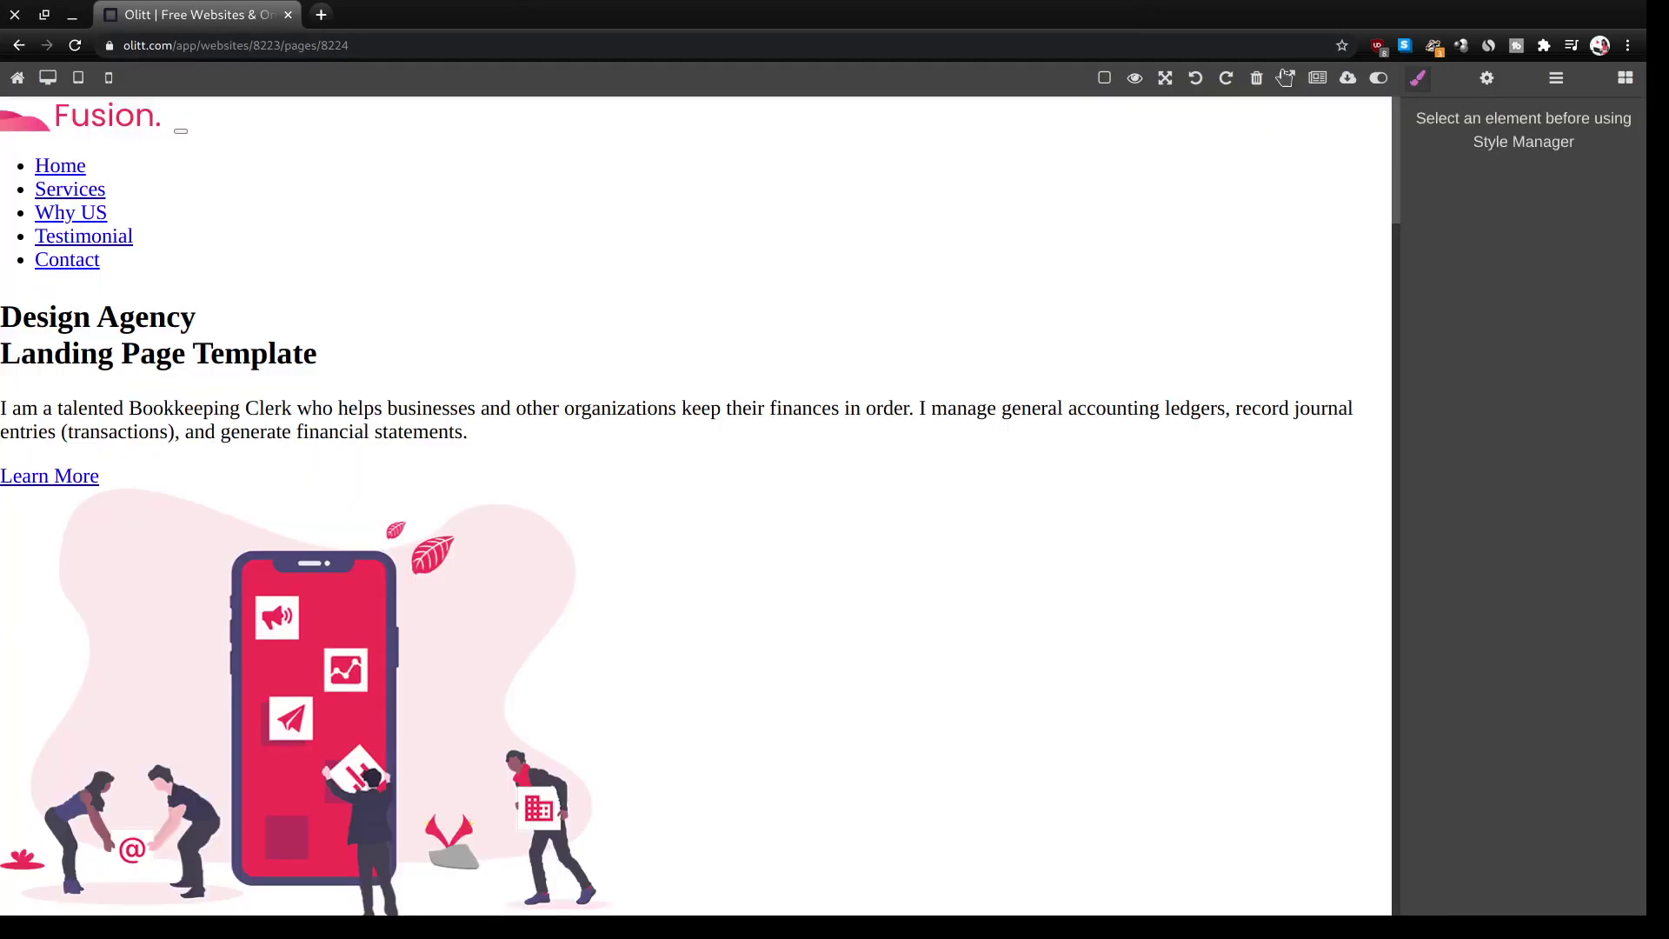
pyautogui.click(1284, 77)
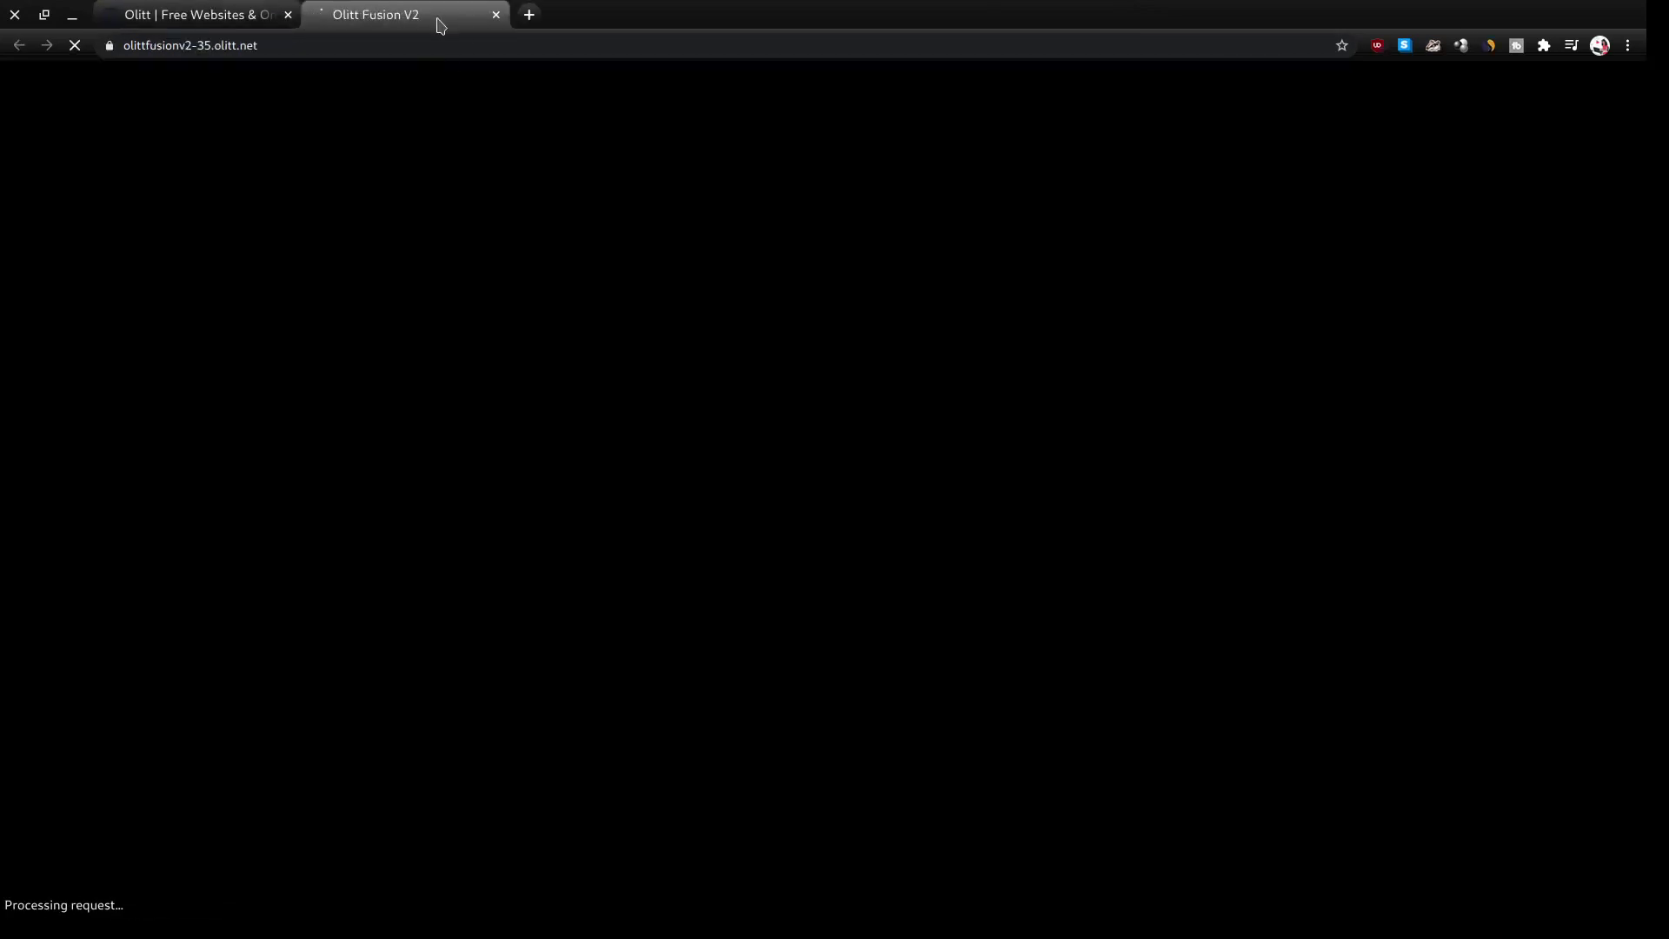
# - Look through the published page from the hero banner to the footer, examining the services, features, testimonials and contact sections
pyautogui.scroll(-2, 680, 475)
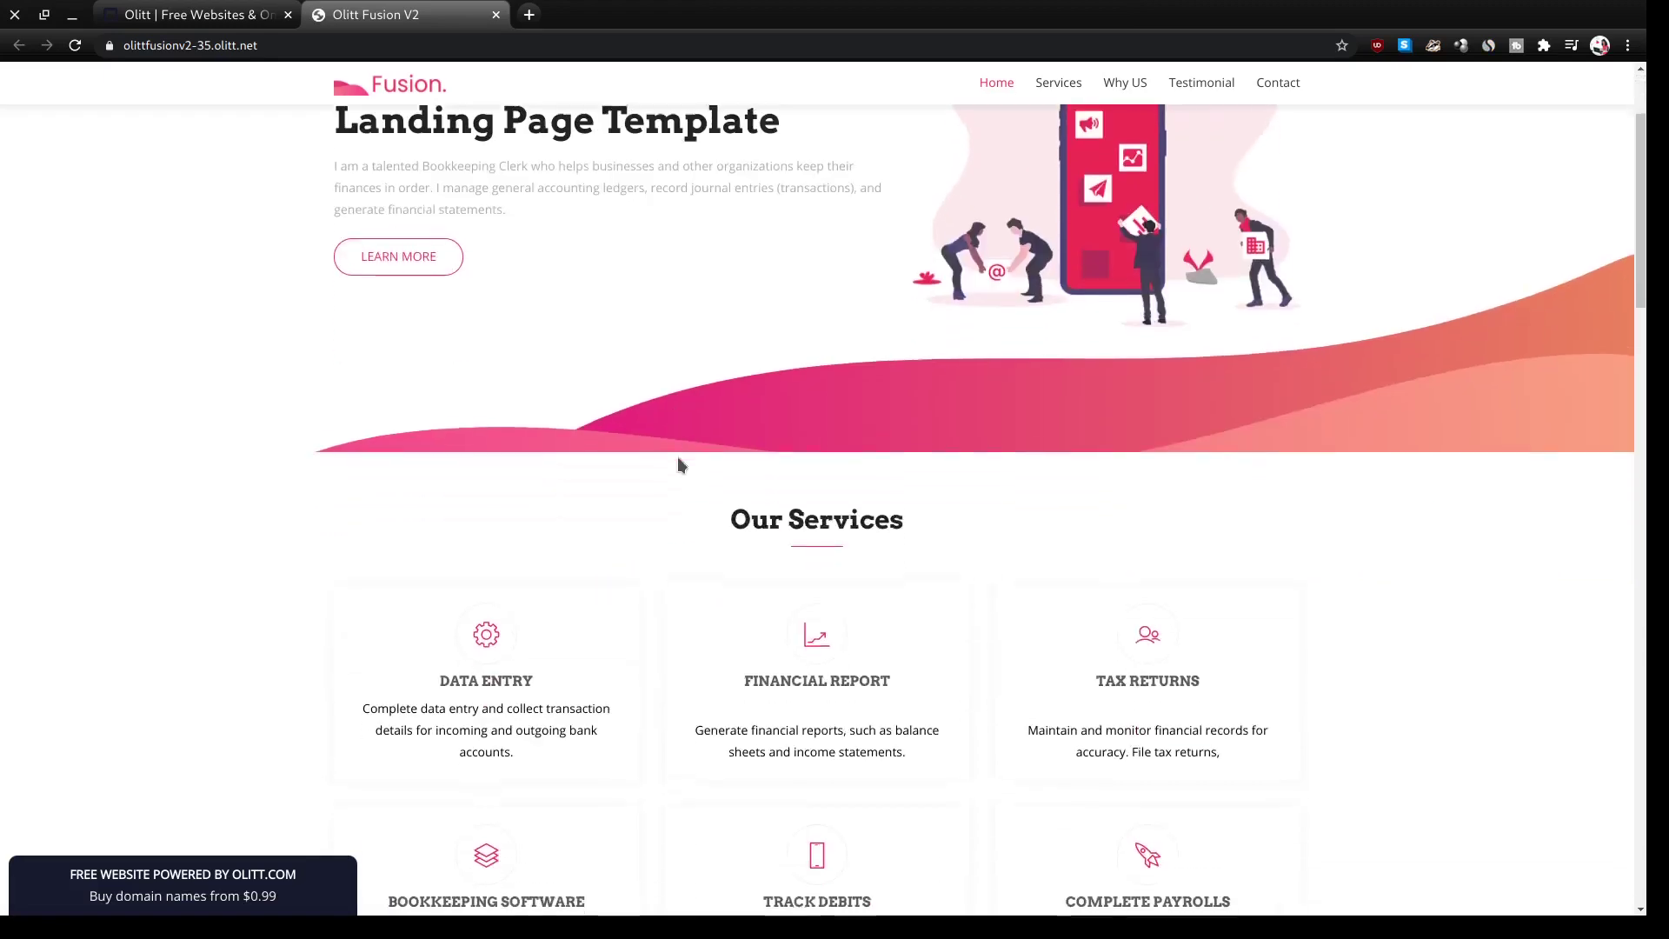
pyautogui.scroll(3, 675, 461)
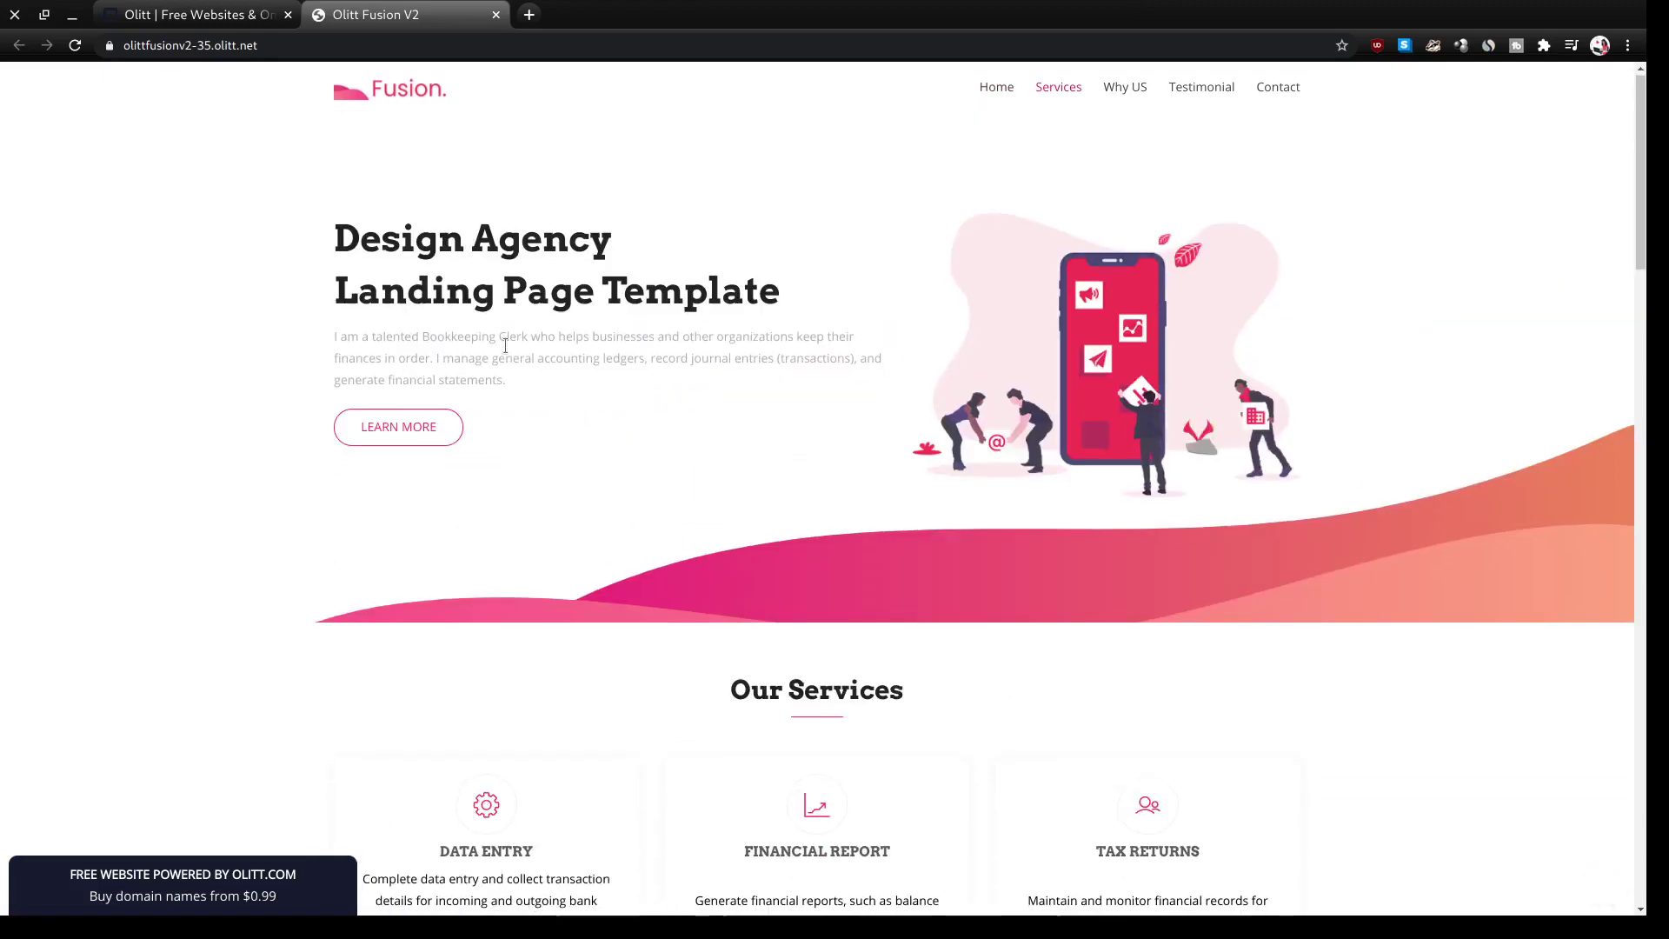
pyautogui.moveTo(505, 345); pyautogui.dragTo(434, 358)
pyautogui.click(432, 358)
pyautogui.scroll(-15, 740, 409)
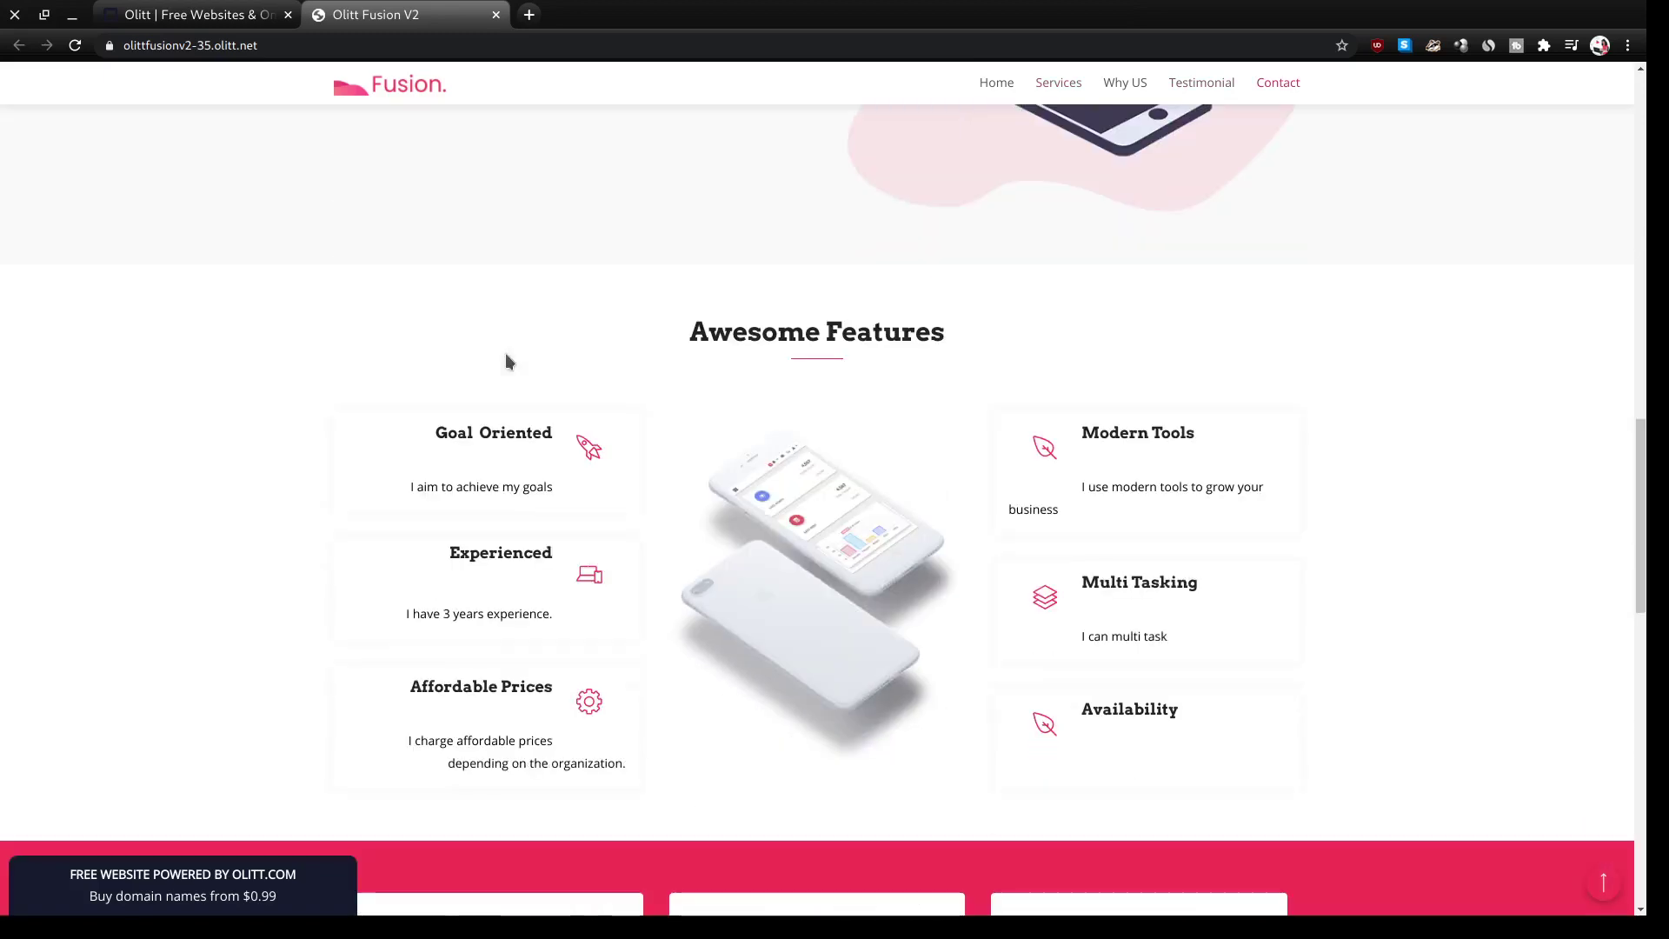
pyautogui.scroll(3, 507, 358)
pyautogui.tripleClick(460, 259)
pyautogui.scroll(-8, 461, 259)
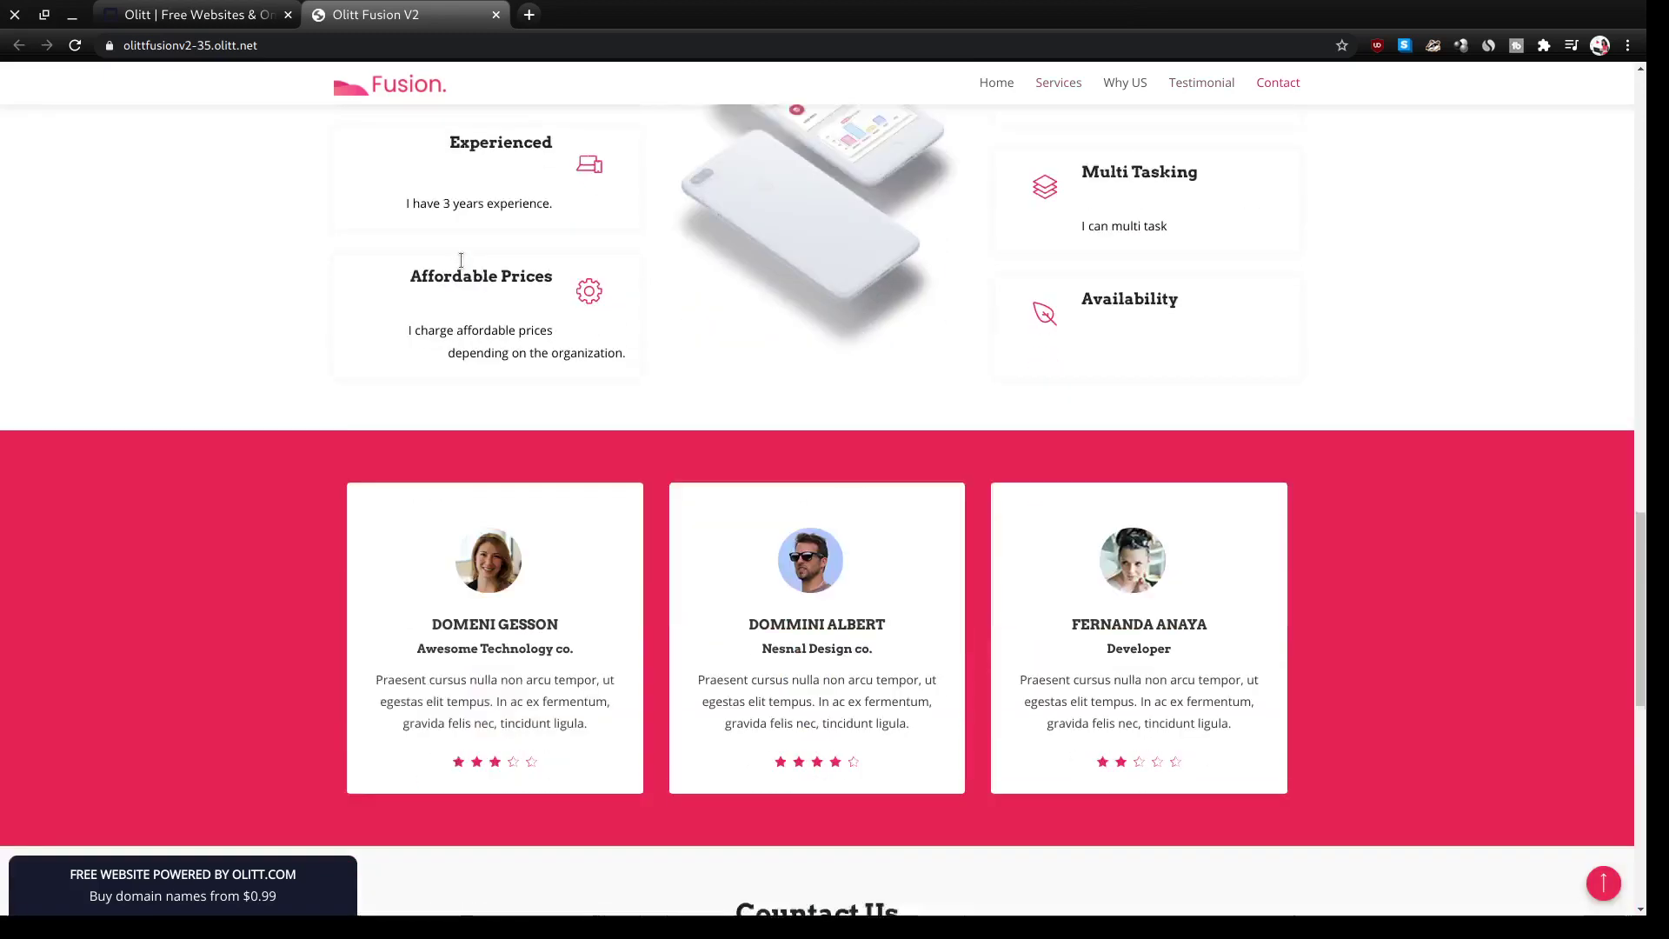
pyautogui.scroll(-8, 461, 259)
pyautogui.scroll(5, 324, 232)
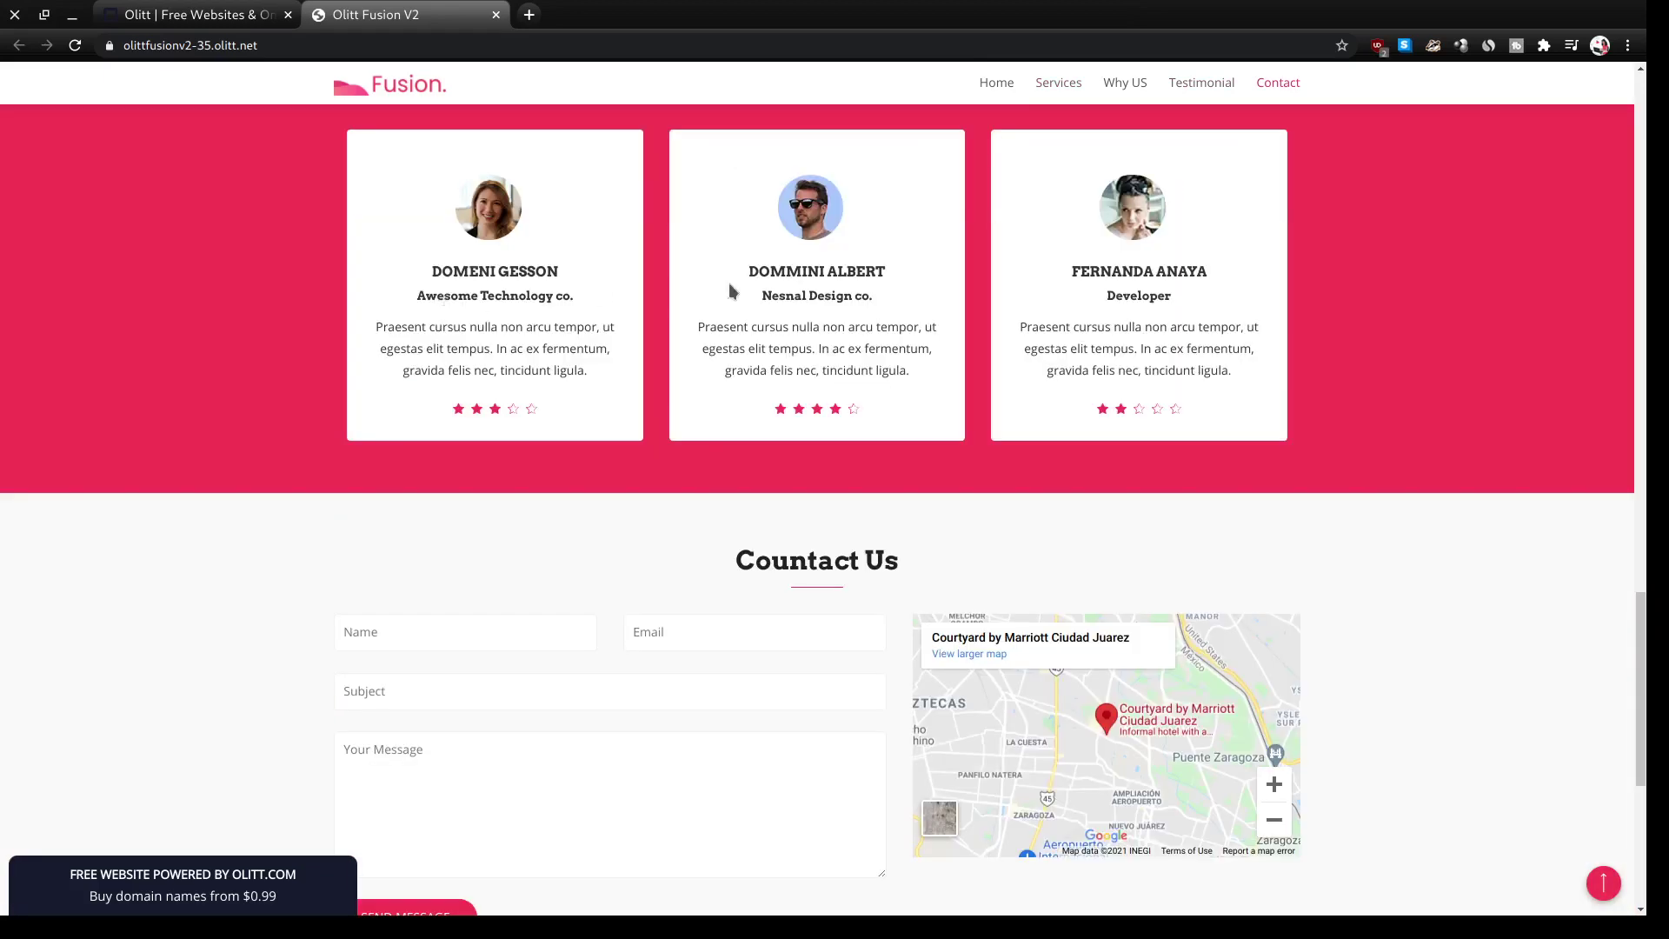
pyautogui.scroll(-5, 813, 349)
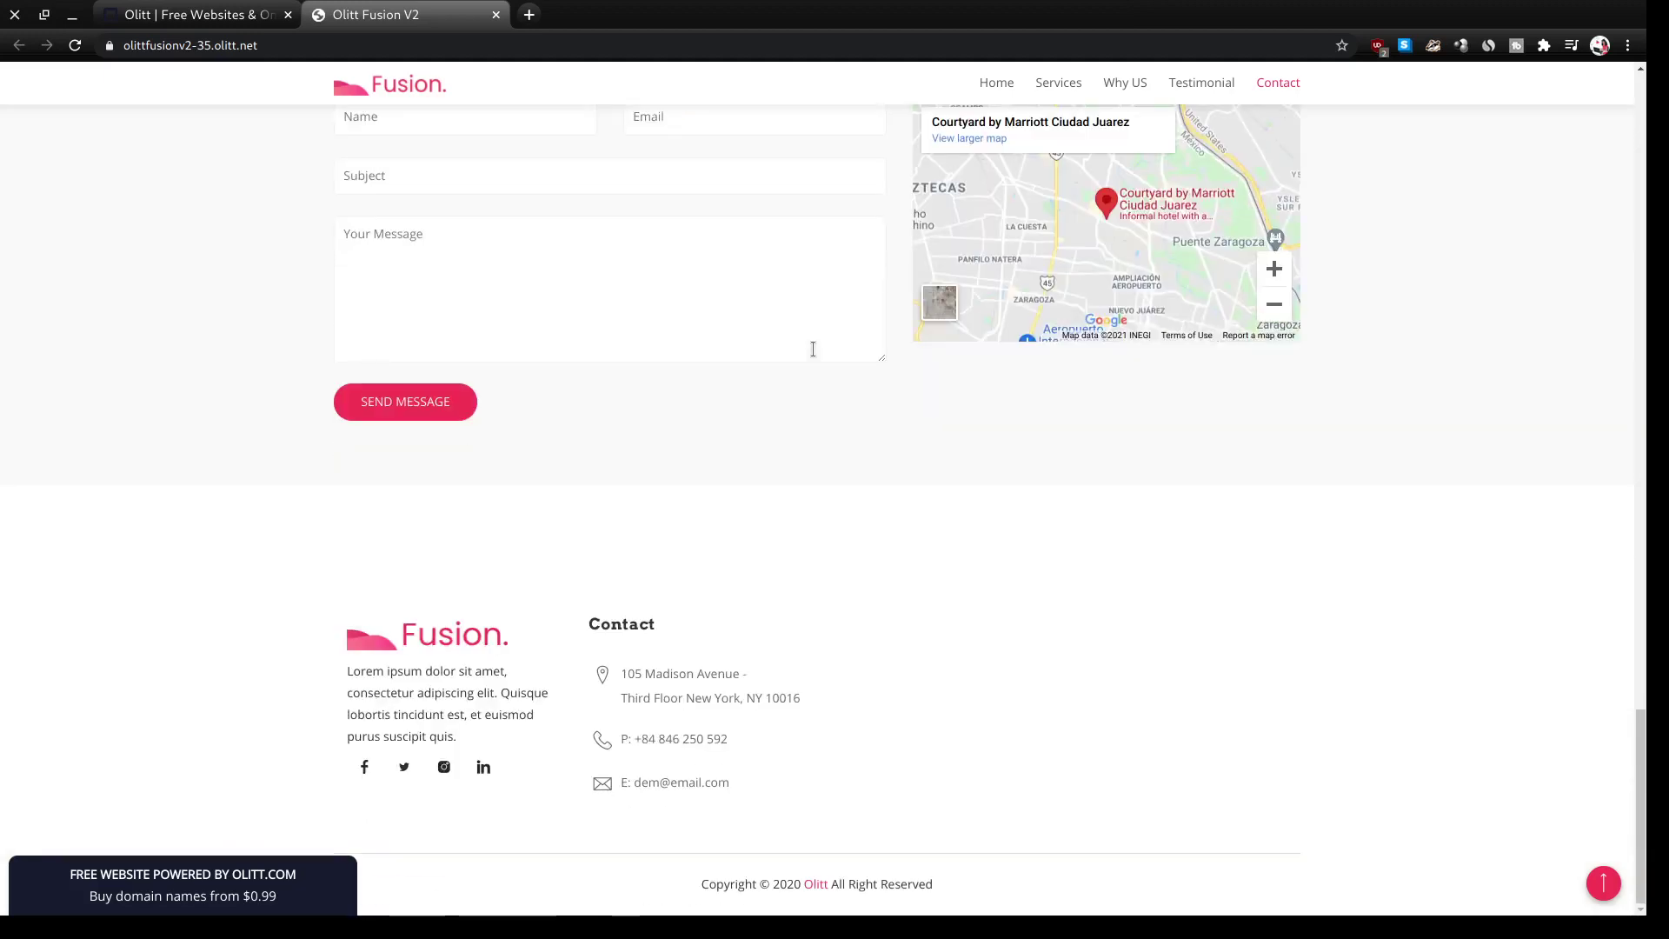
pyautogui.scroll(15, 410, 525)
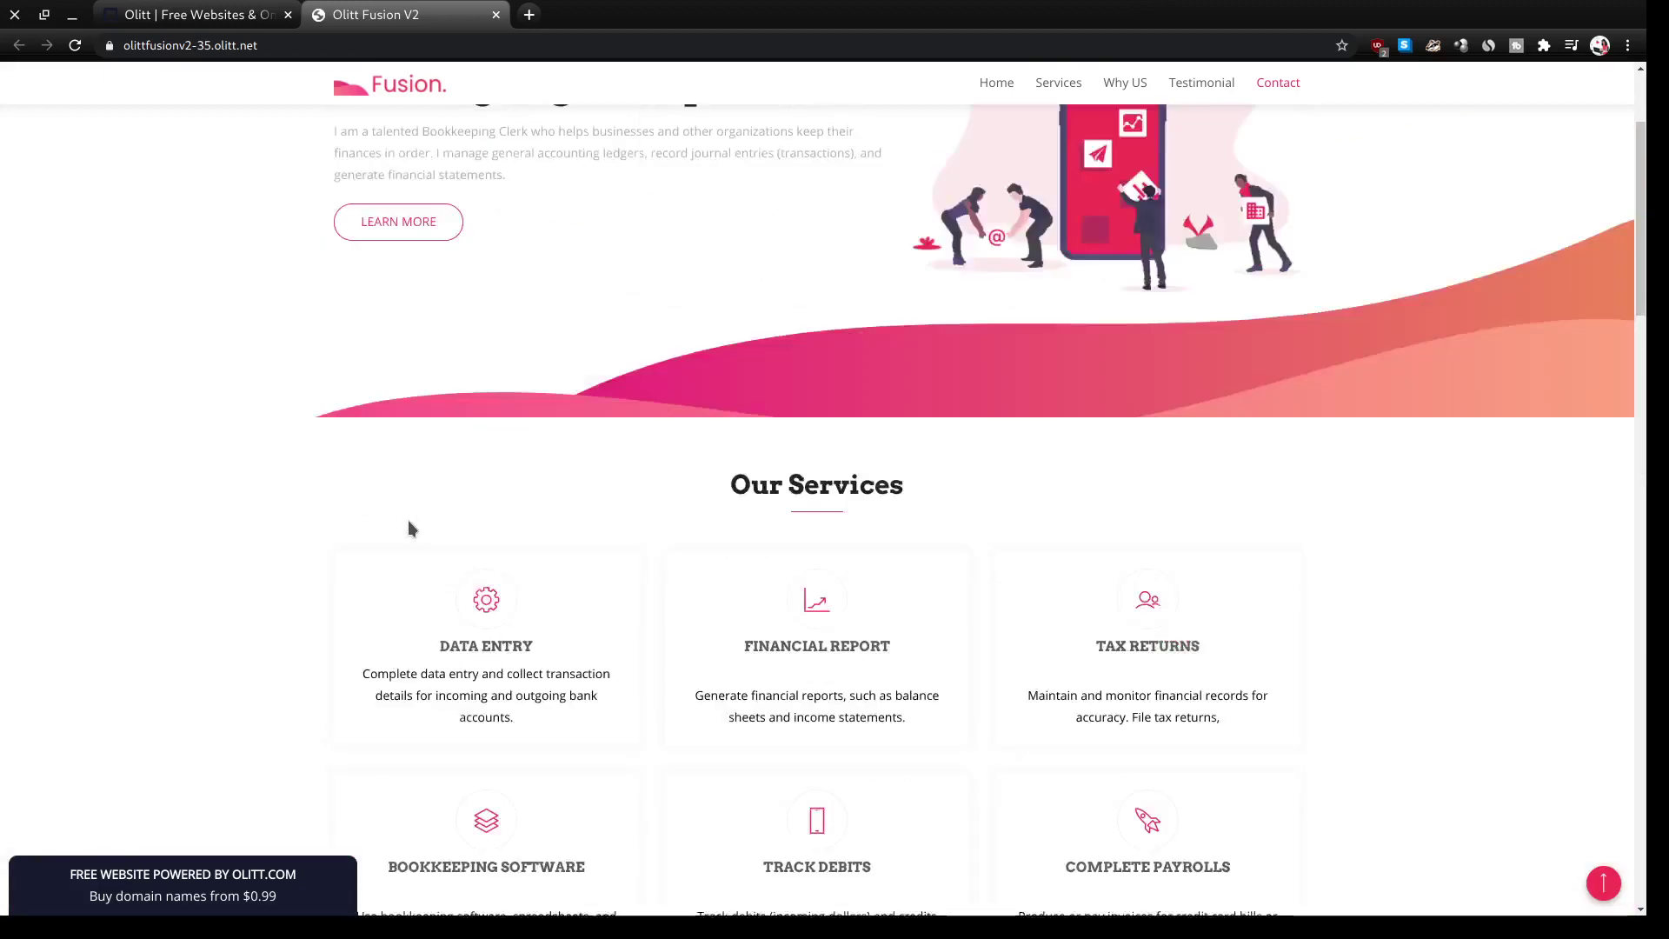
pyautogui.scroll(3, 412, 527)
# - Return to the page editor and replace the two-line hero heading with "Thee Freelance Bookkeeper"
pyautogui.click(128, 10)
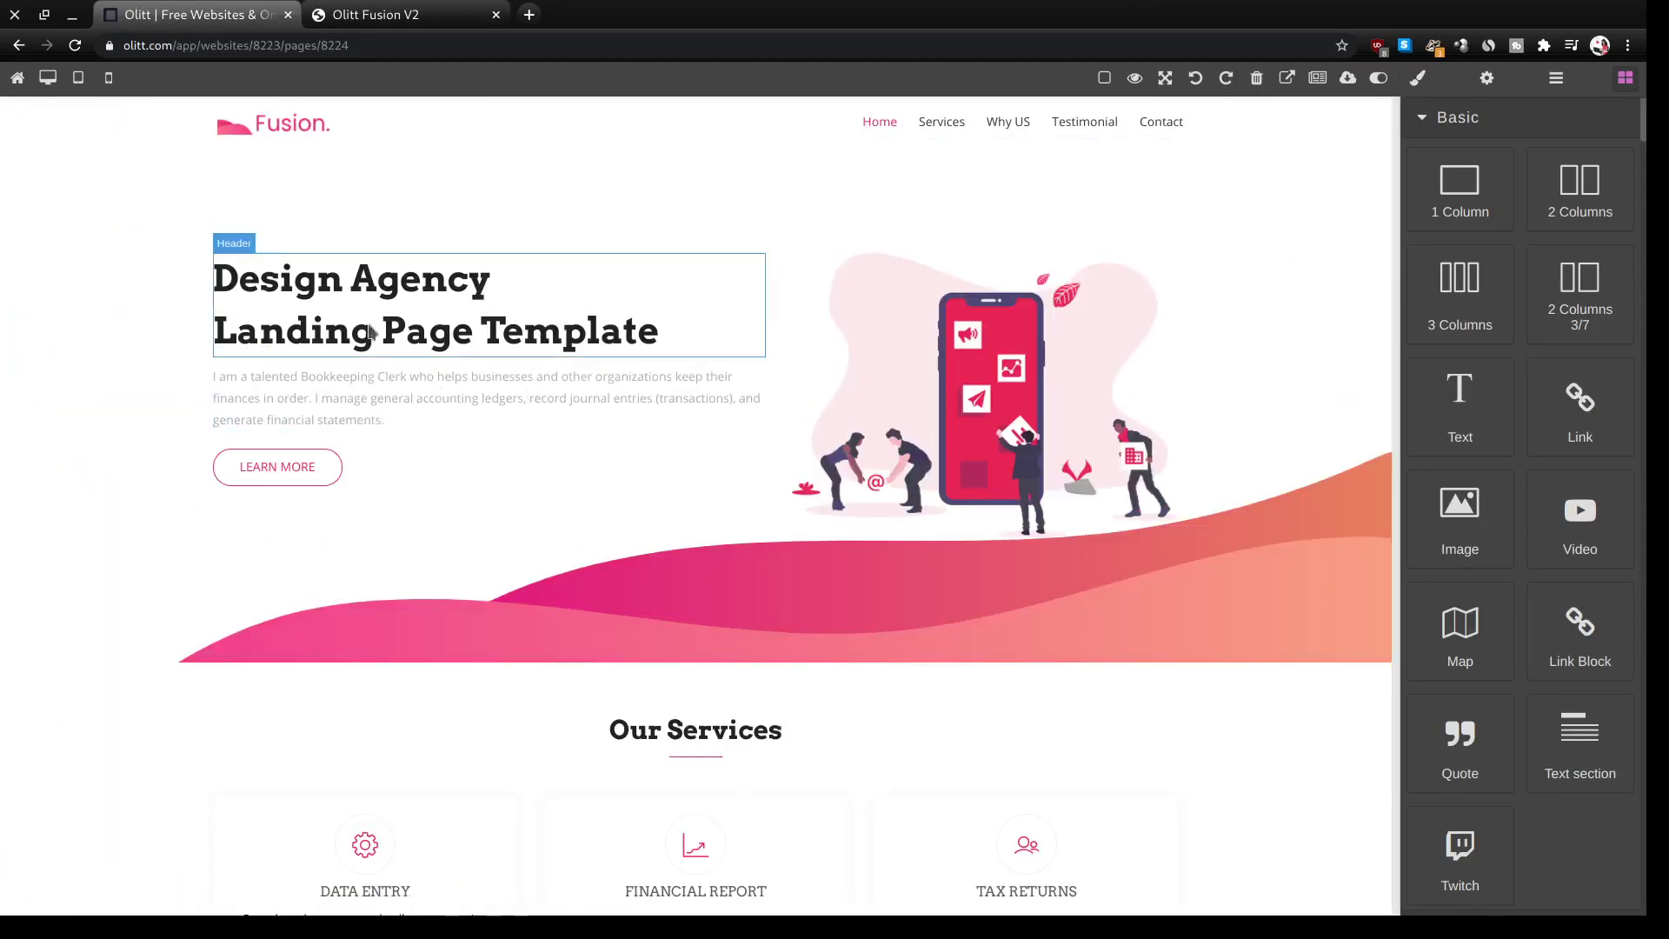
pyautogui.click(398, 303)
pyautogui.doubleClick(397, 298)
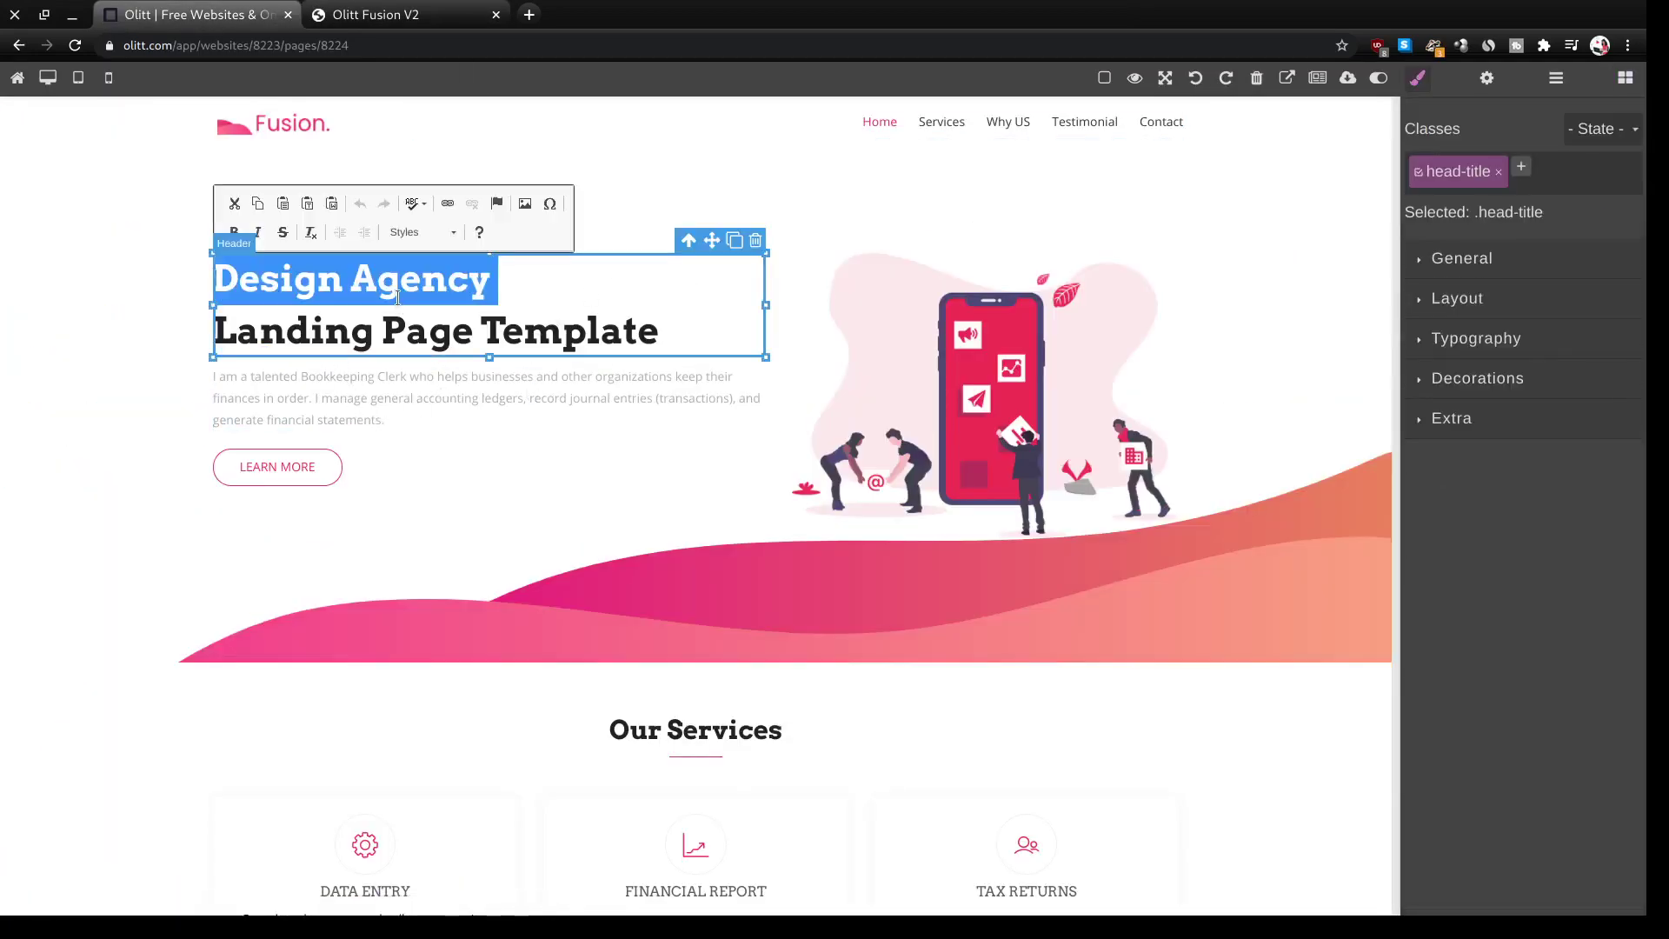
pyautogui.press('BackSpace')
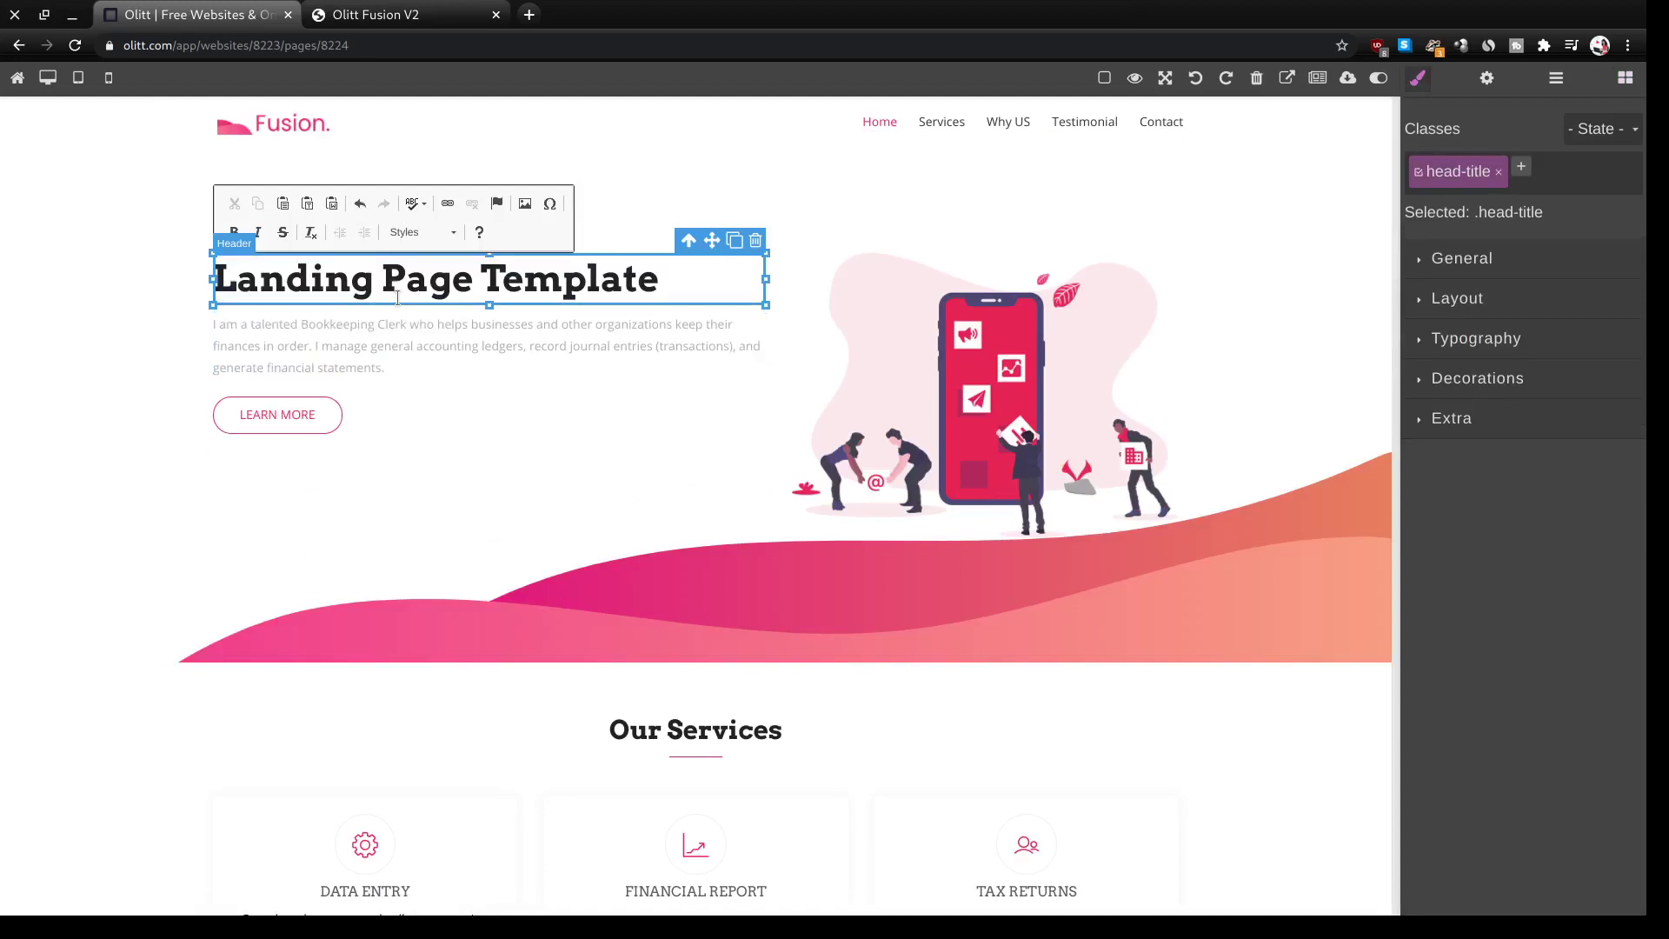
pyautogui.tripleClick(397, 281)
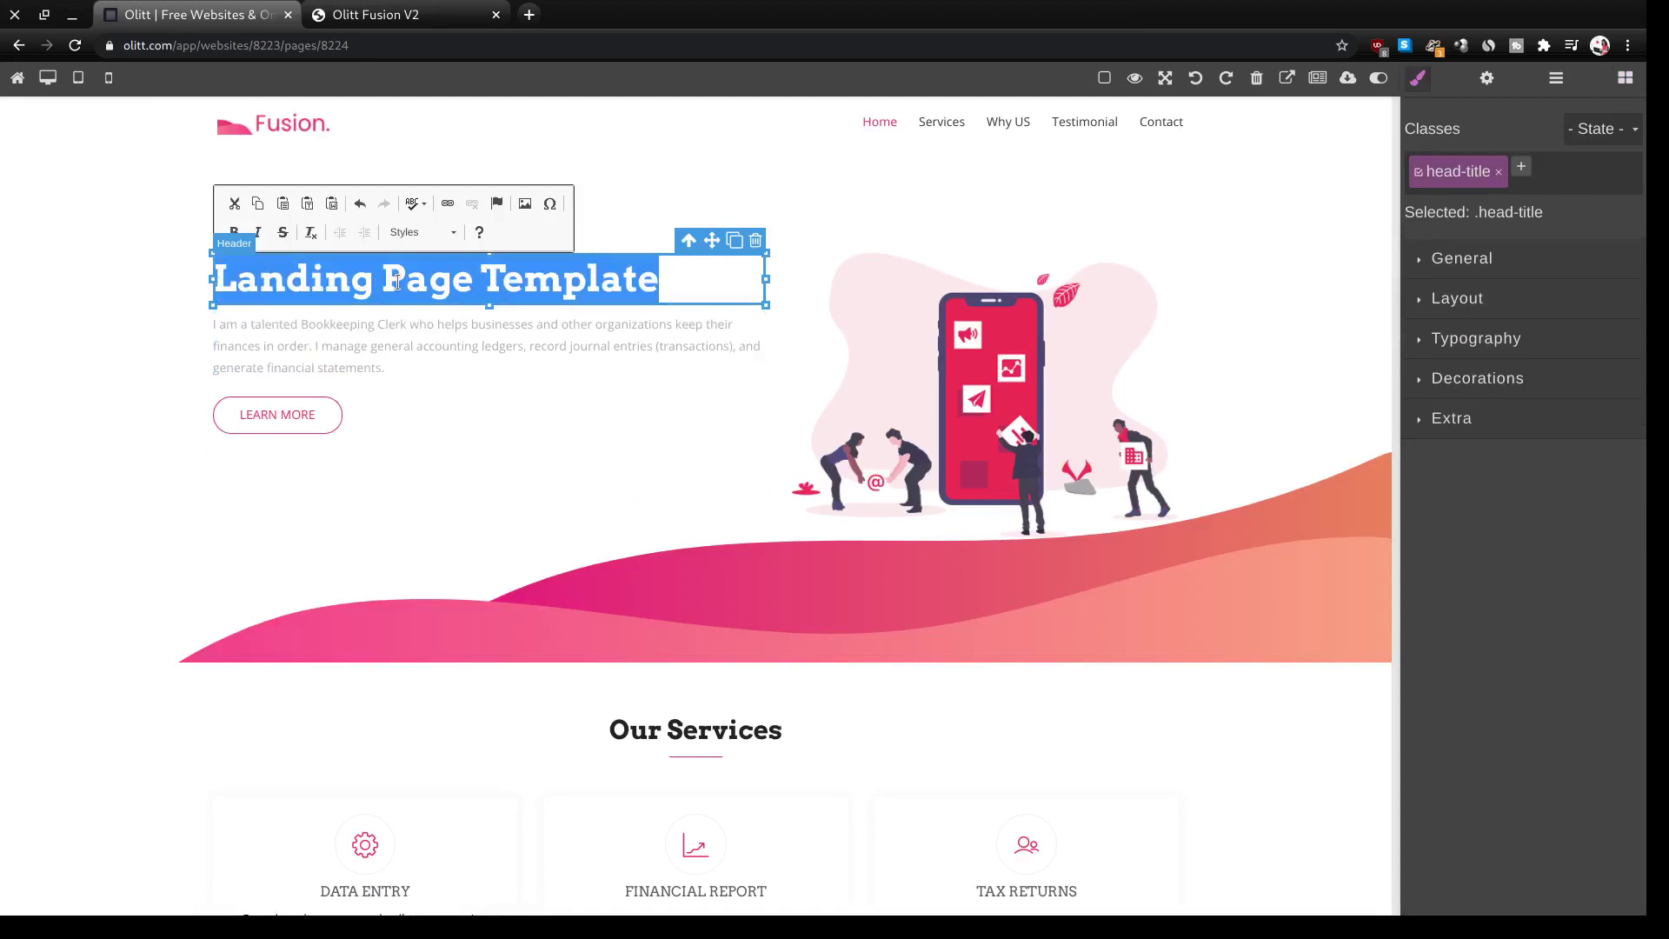
pyautogui.write('Thee F')
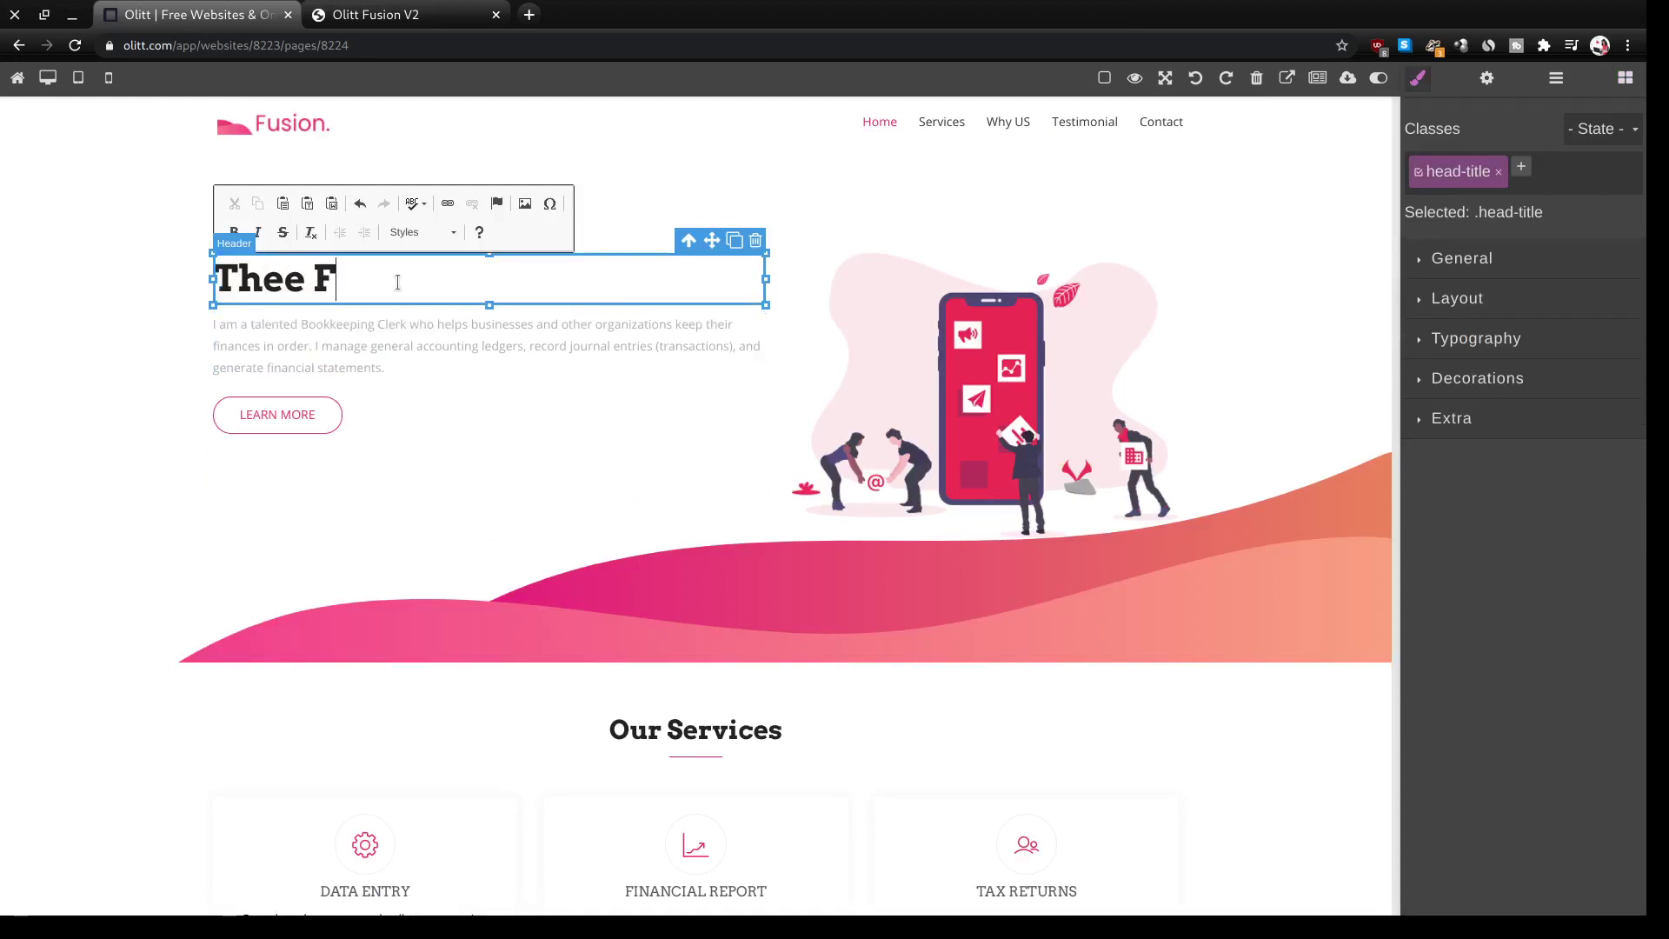
pyautogui.write('reelance ')
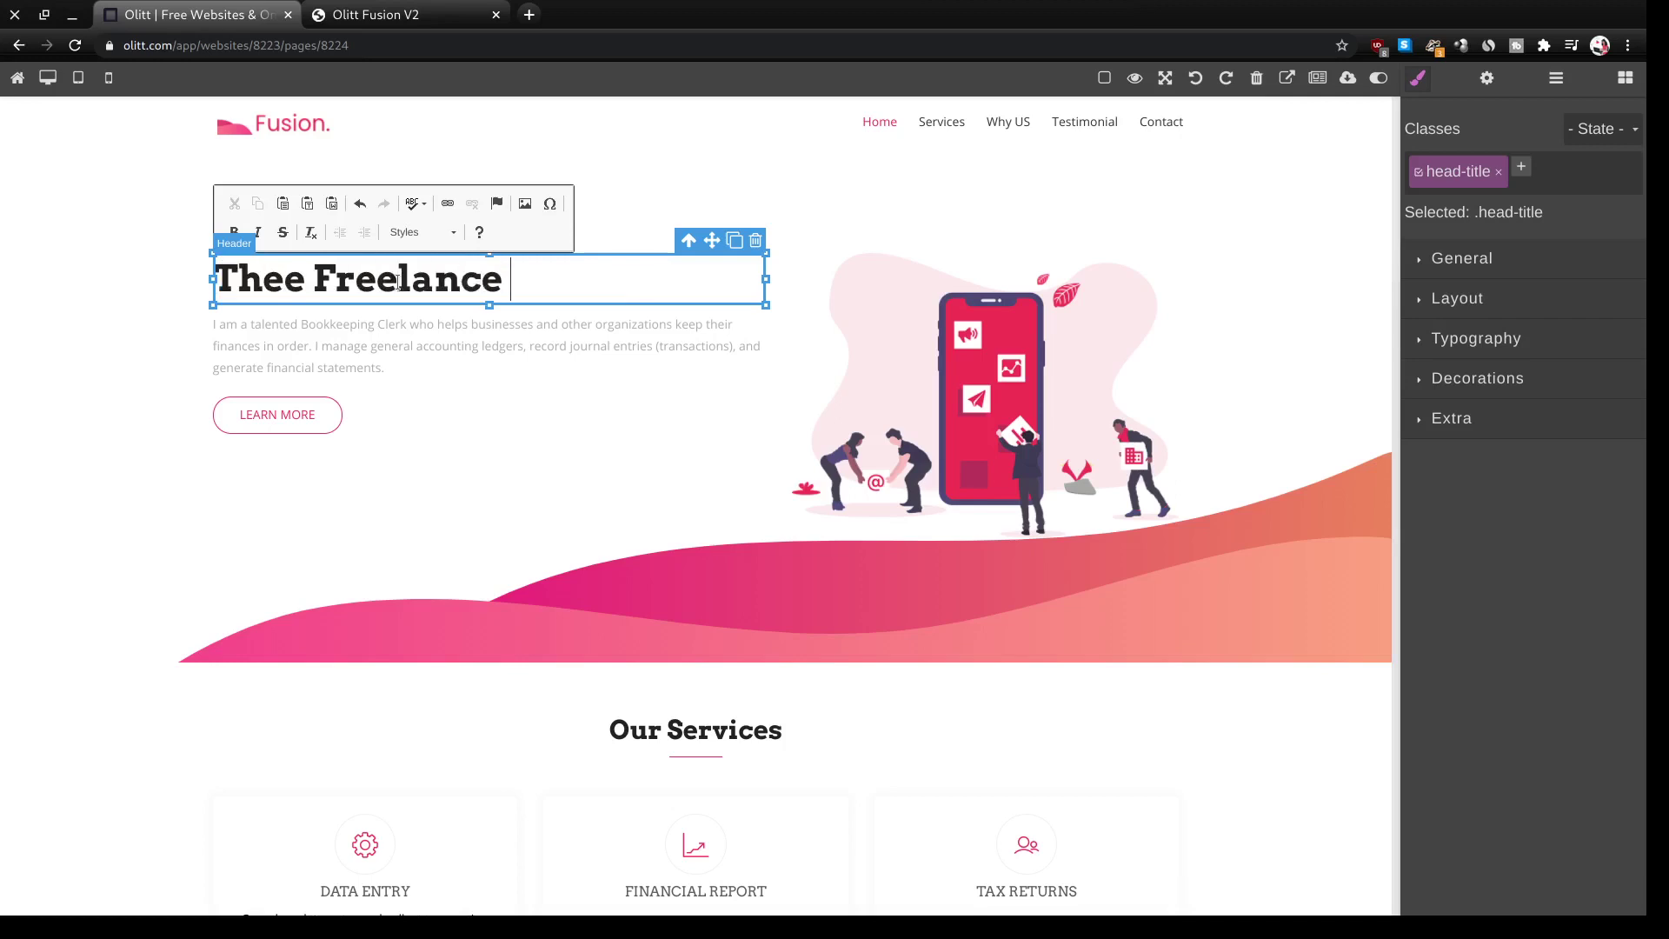
pyautogui.write('Bookke')
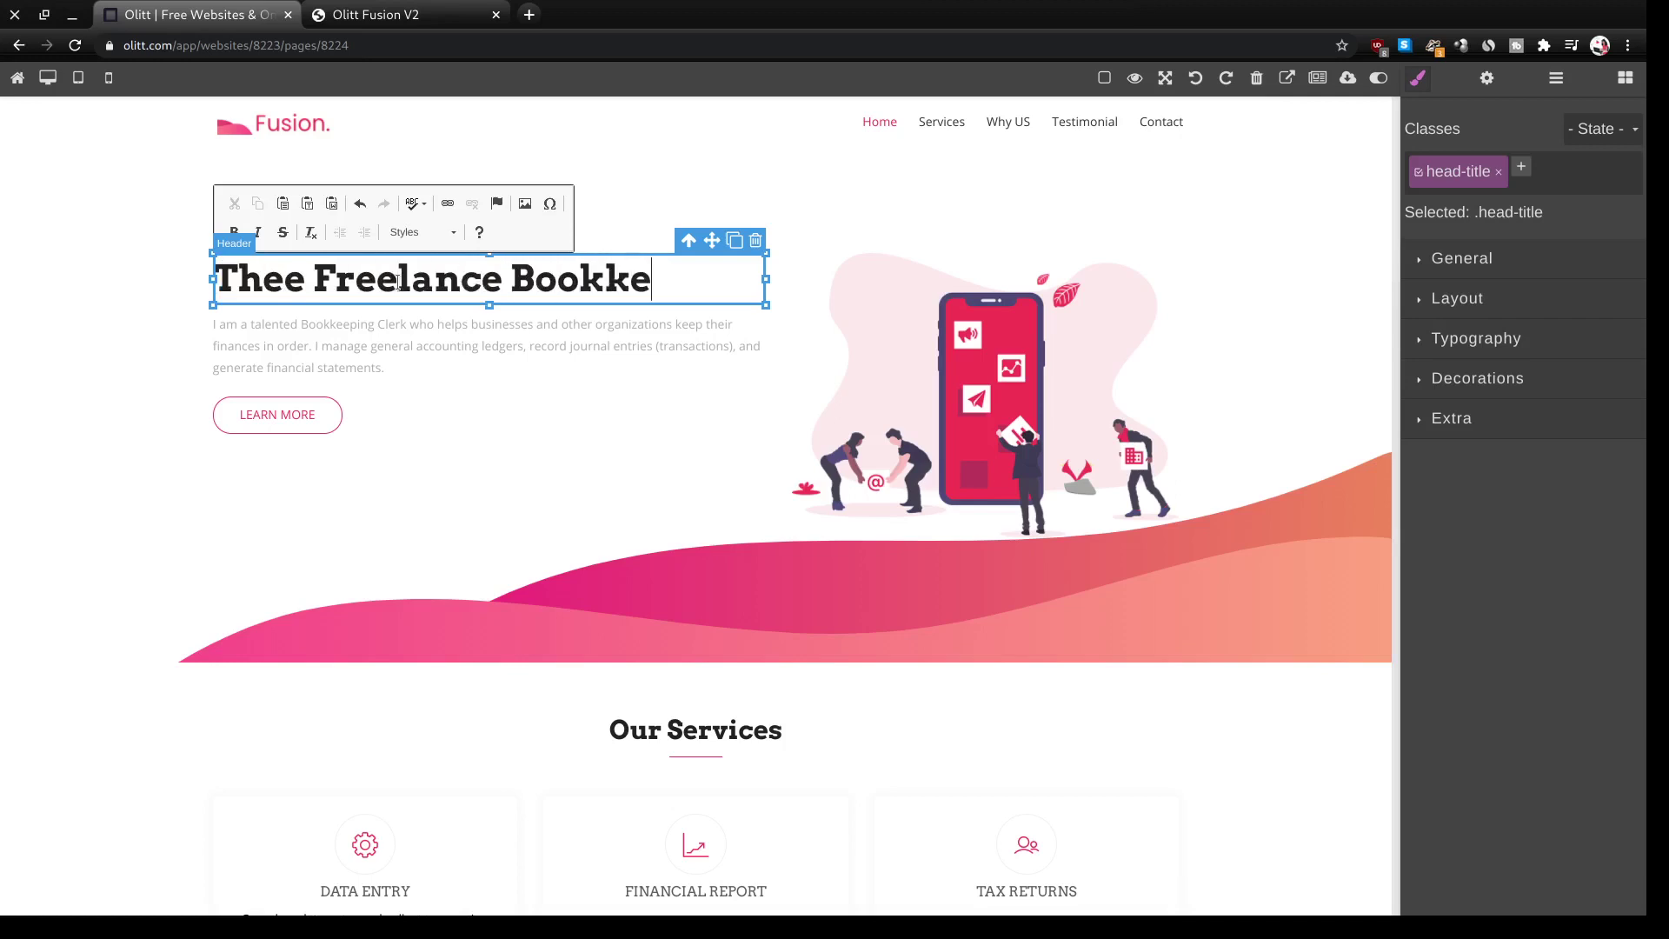
pyautogui.write('eper')
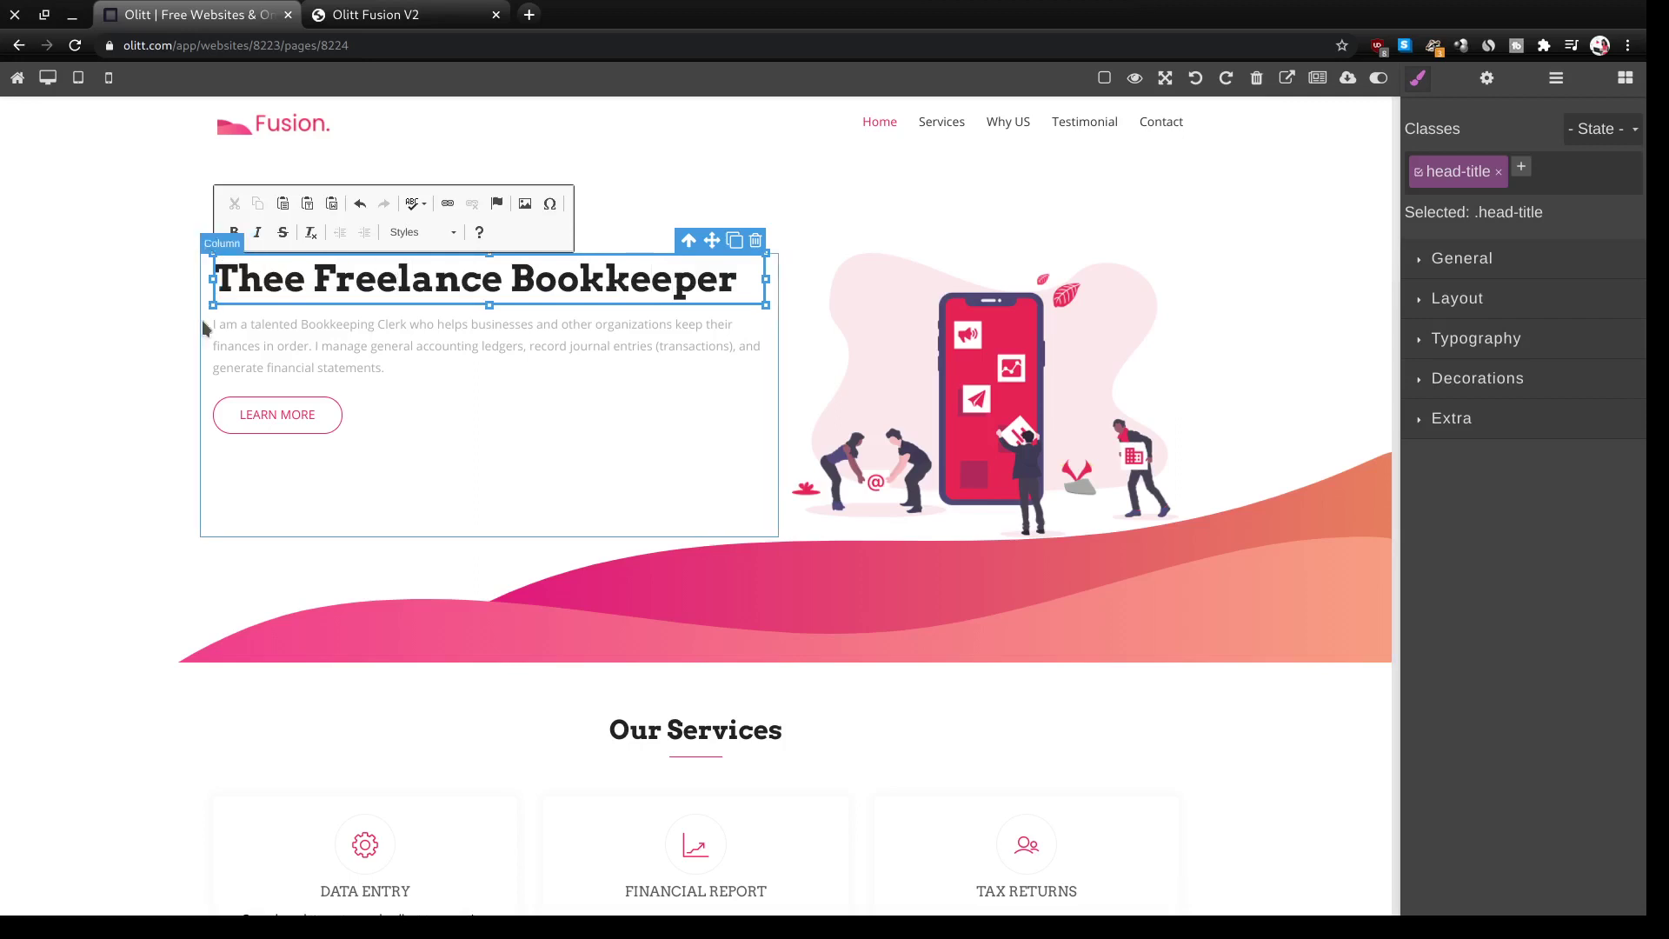
# - Set the text color of the paragraph under the hero heading to black (#000000)
pyautogui.click(246, 362)
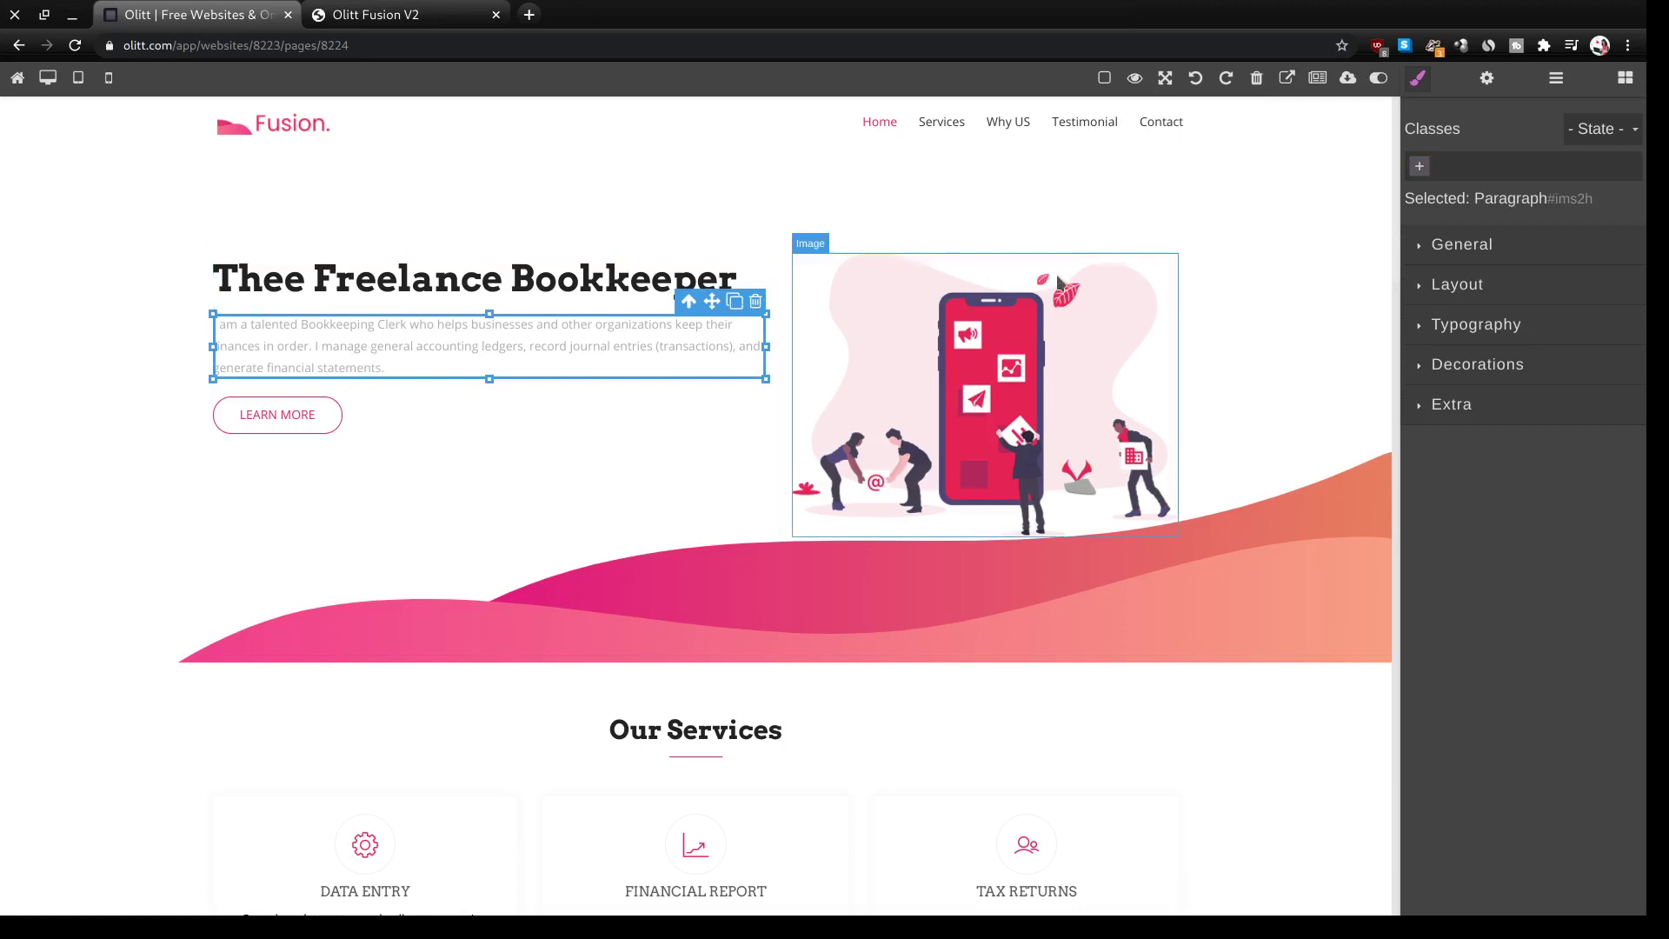
pyautogui.click(1438, 330)
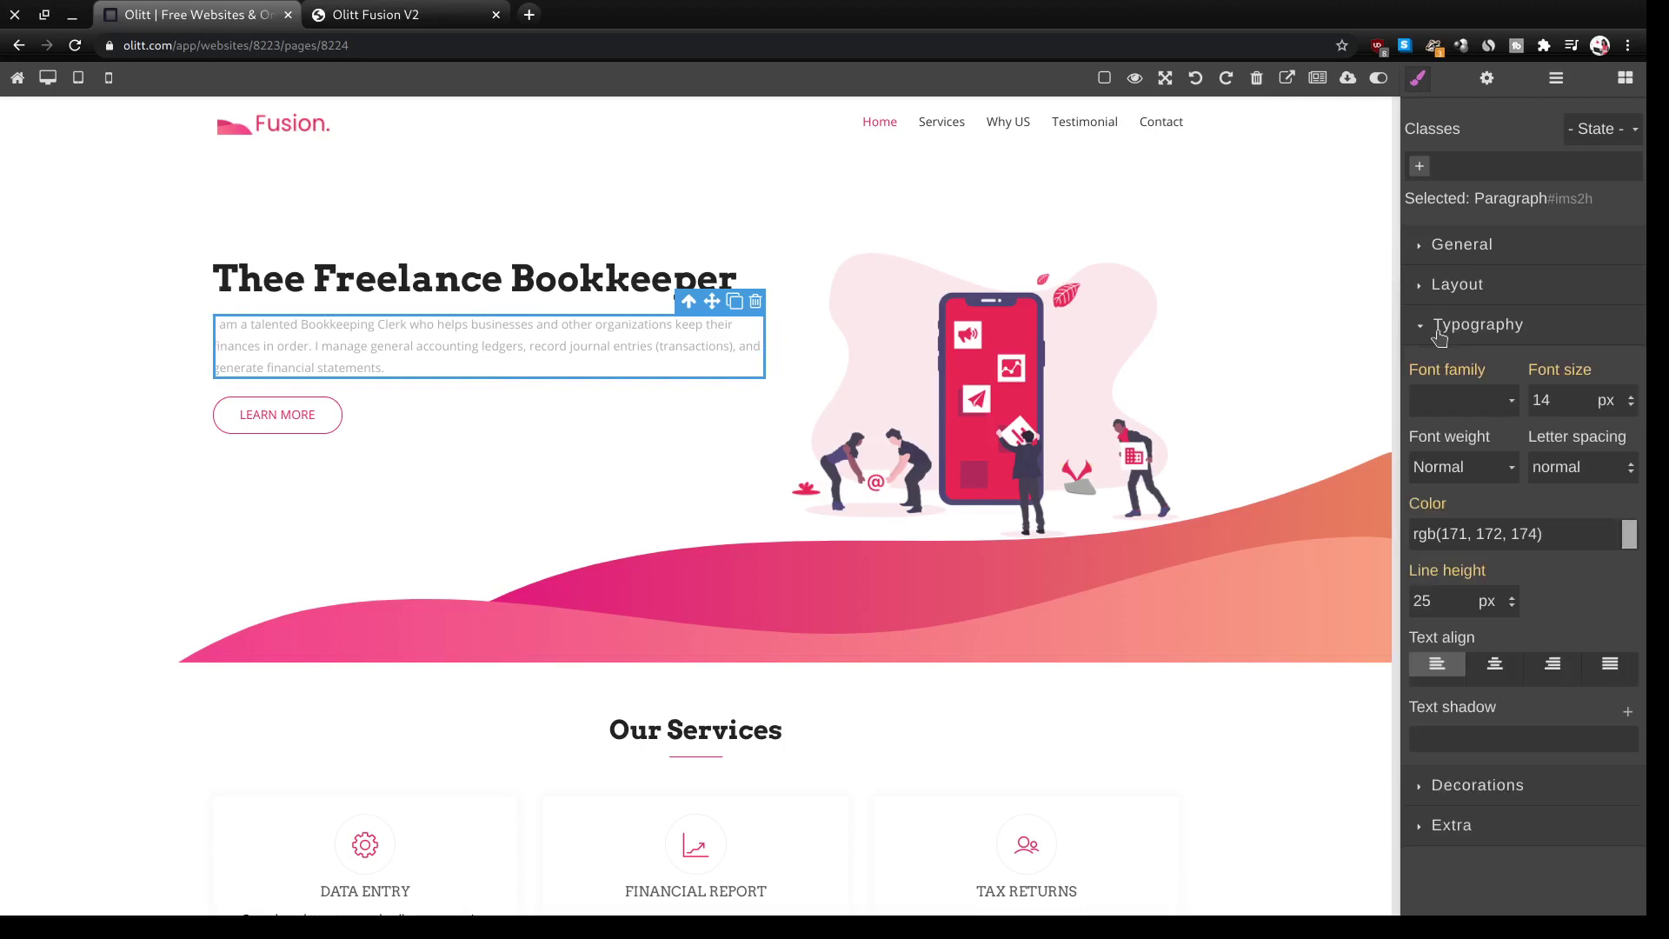
pyautogui.click(1629, 534)
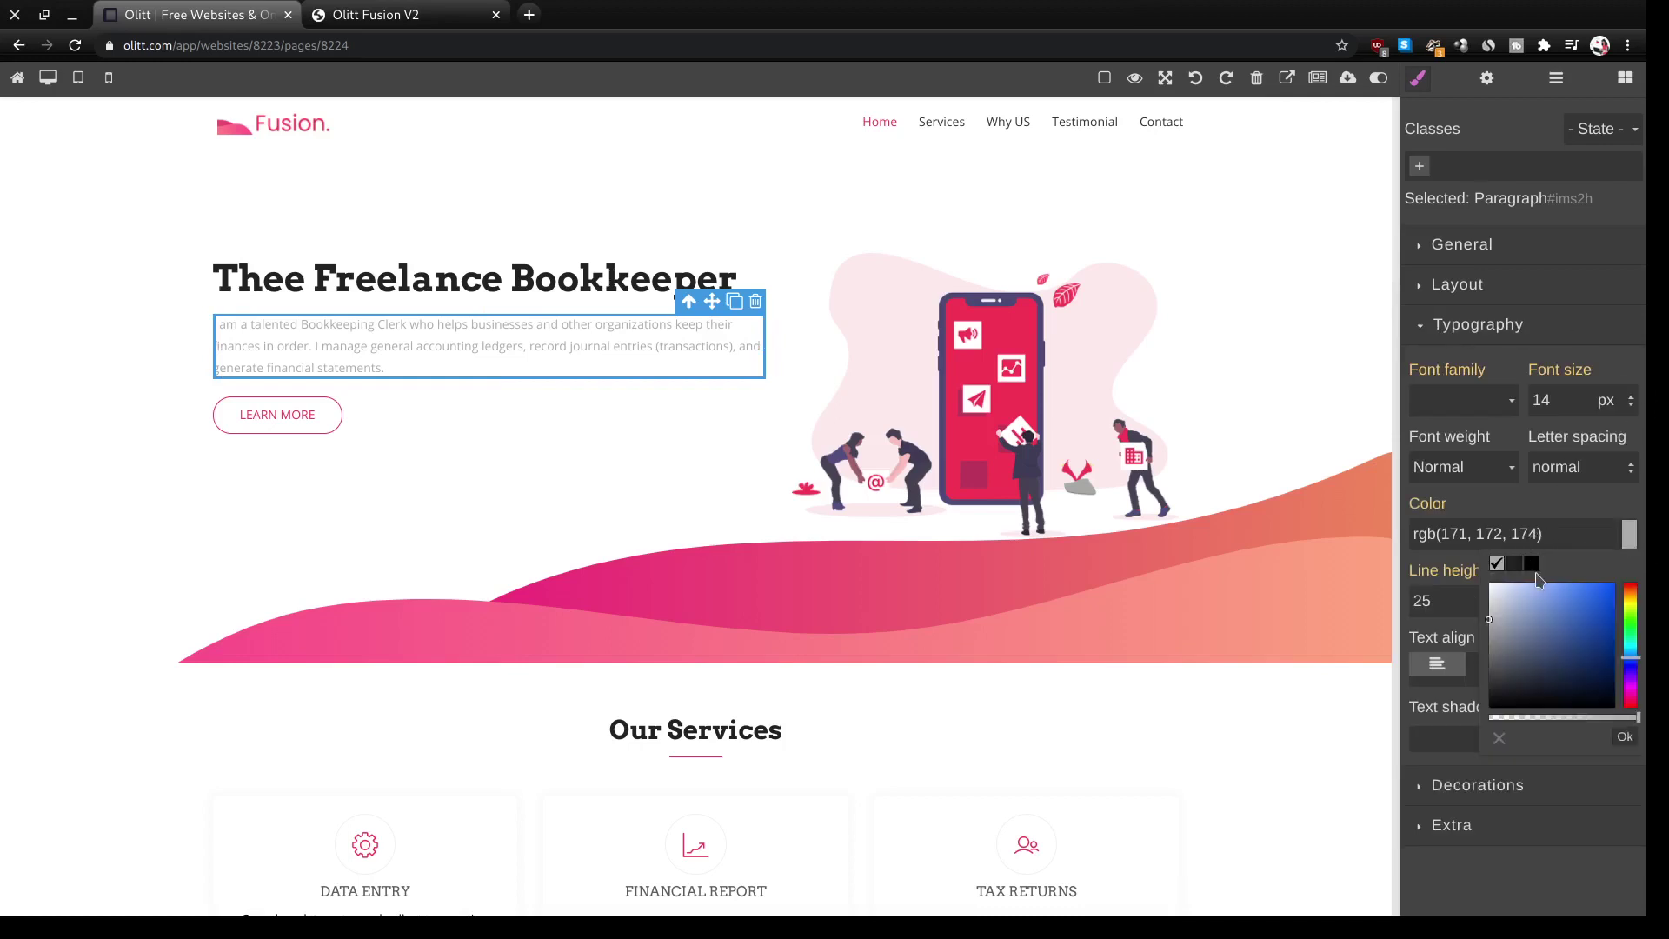
pyautogui.click(1534, 567)
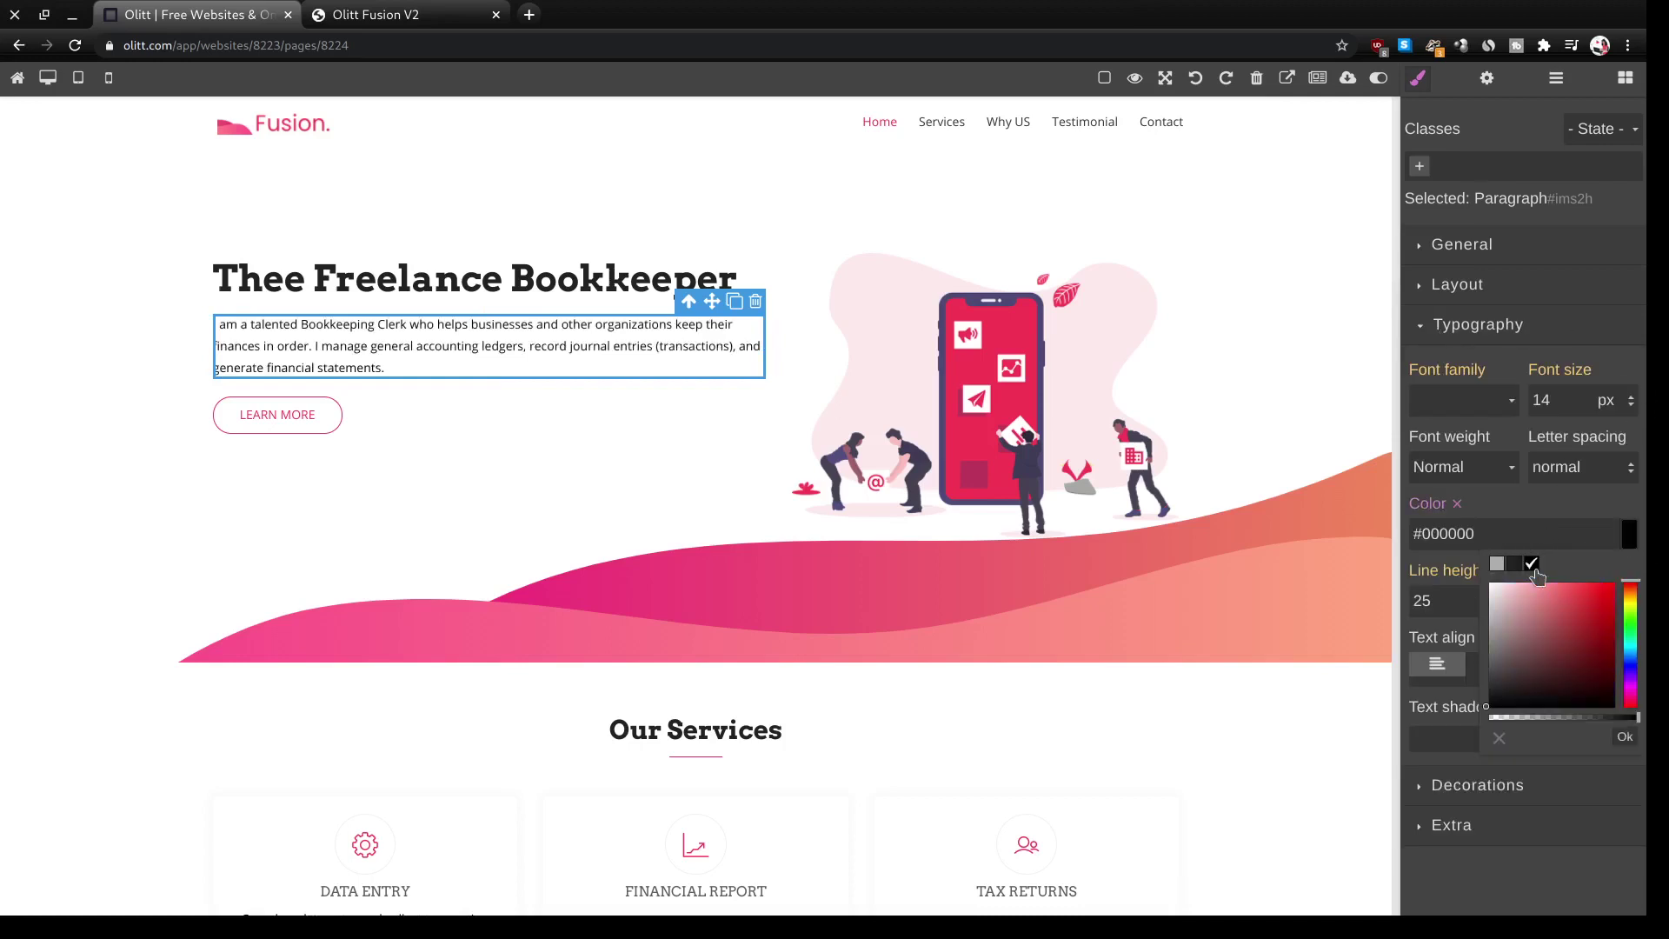
pyautogui.click(1625, 738)
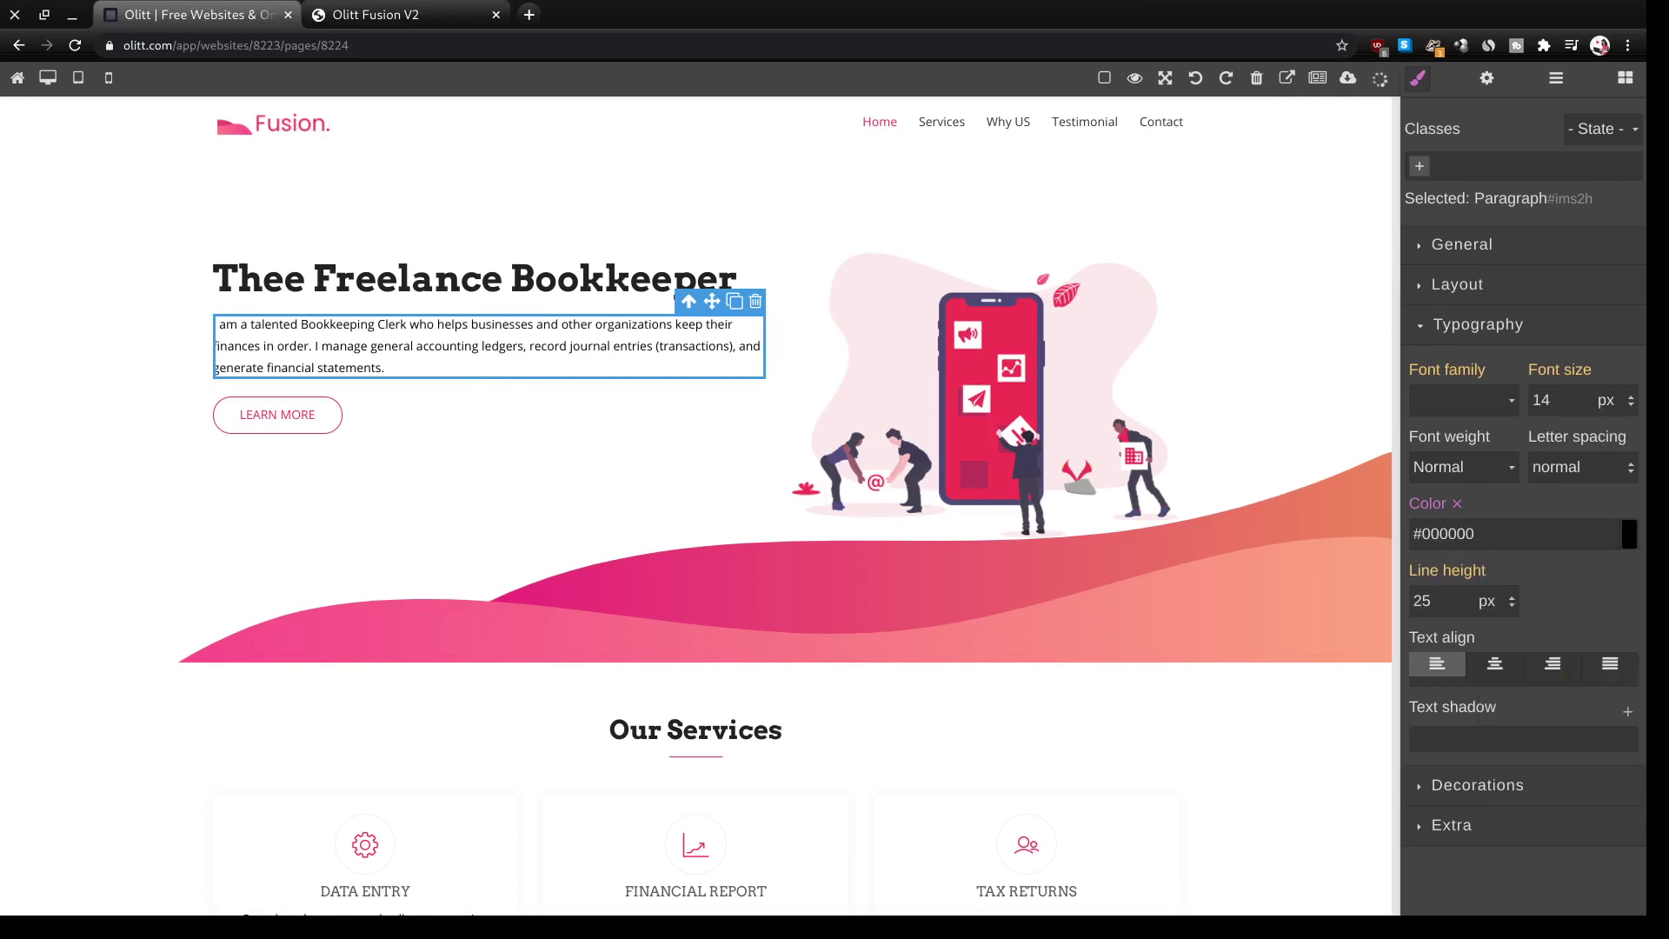
# - Replace the "Detailed Statistics of your Company" heading below the services section with "About Us"
pyautogui.scroll(-4, 1017, 681)
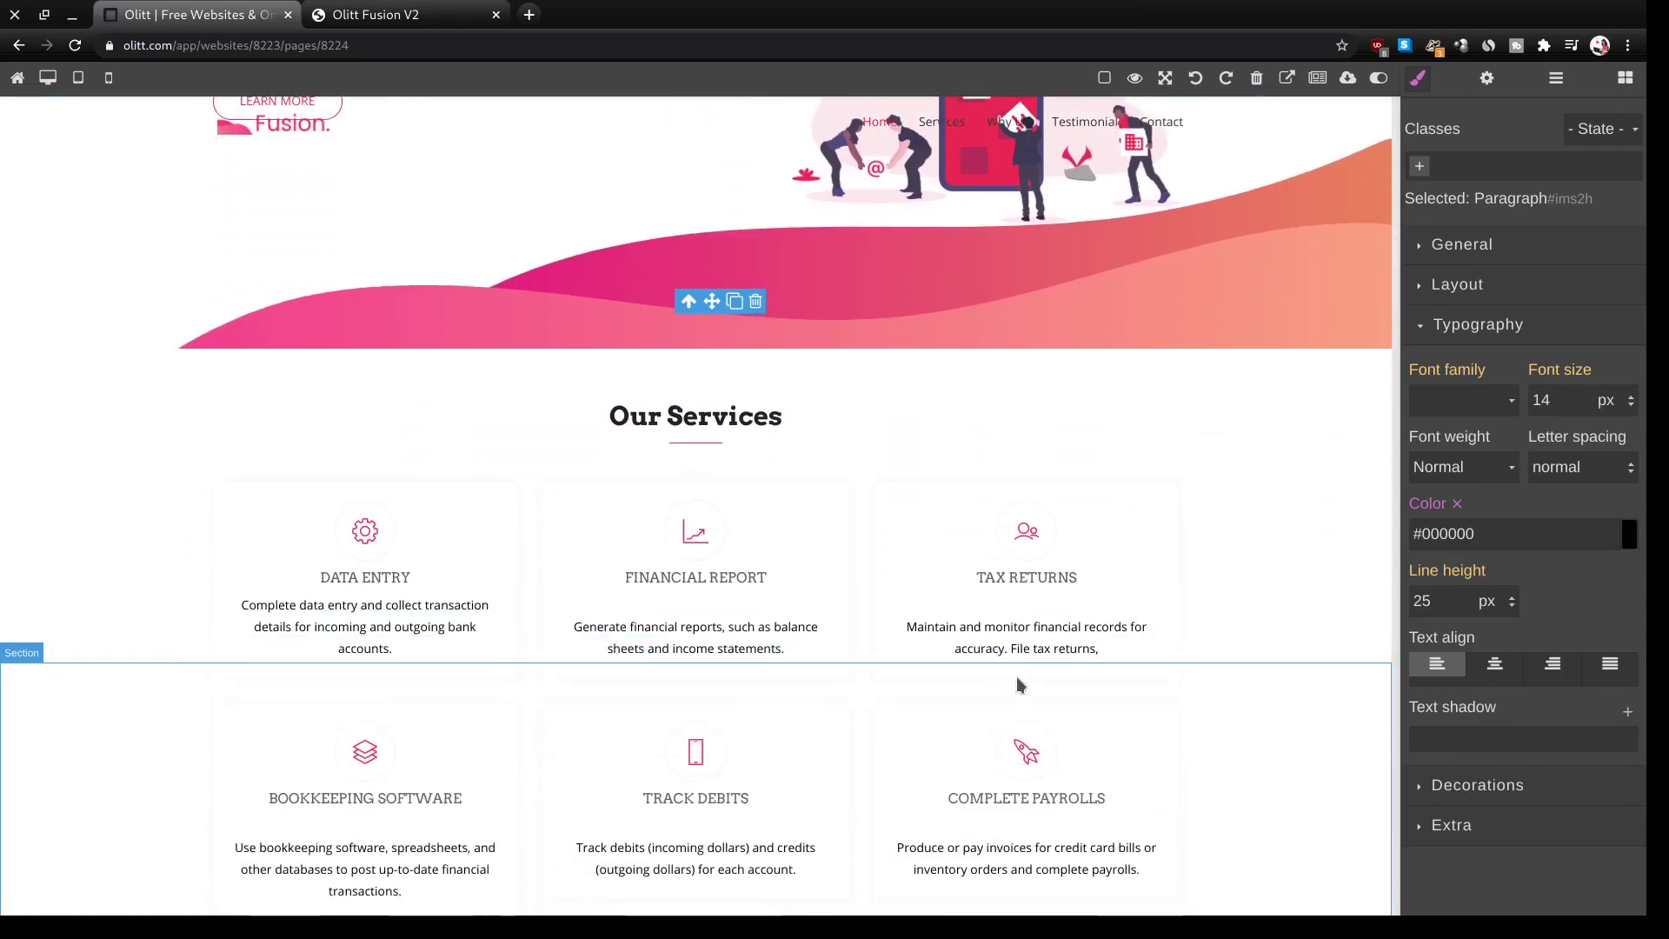
pyautogui.scroll(-3, 1129, 574)
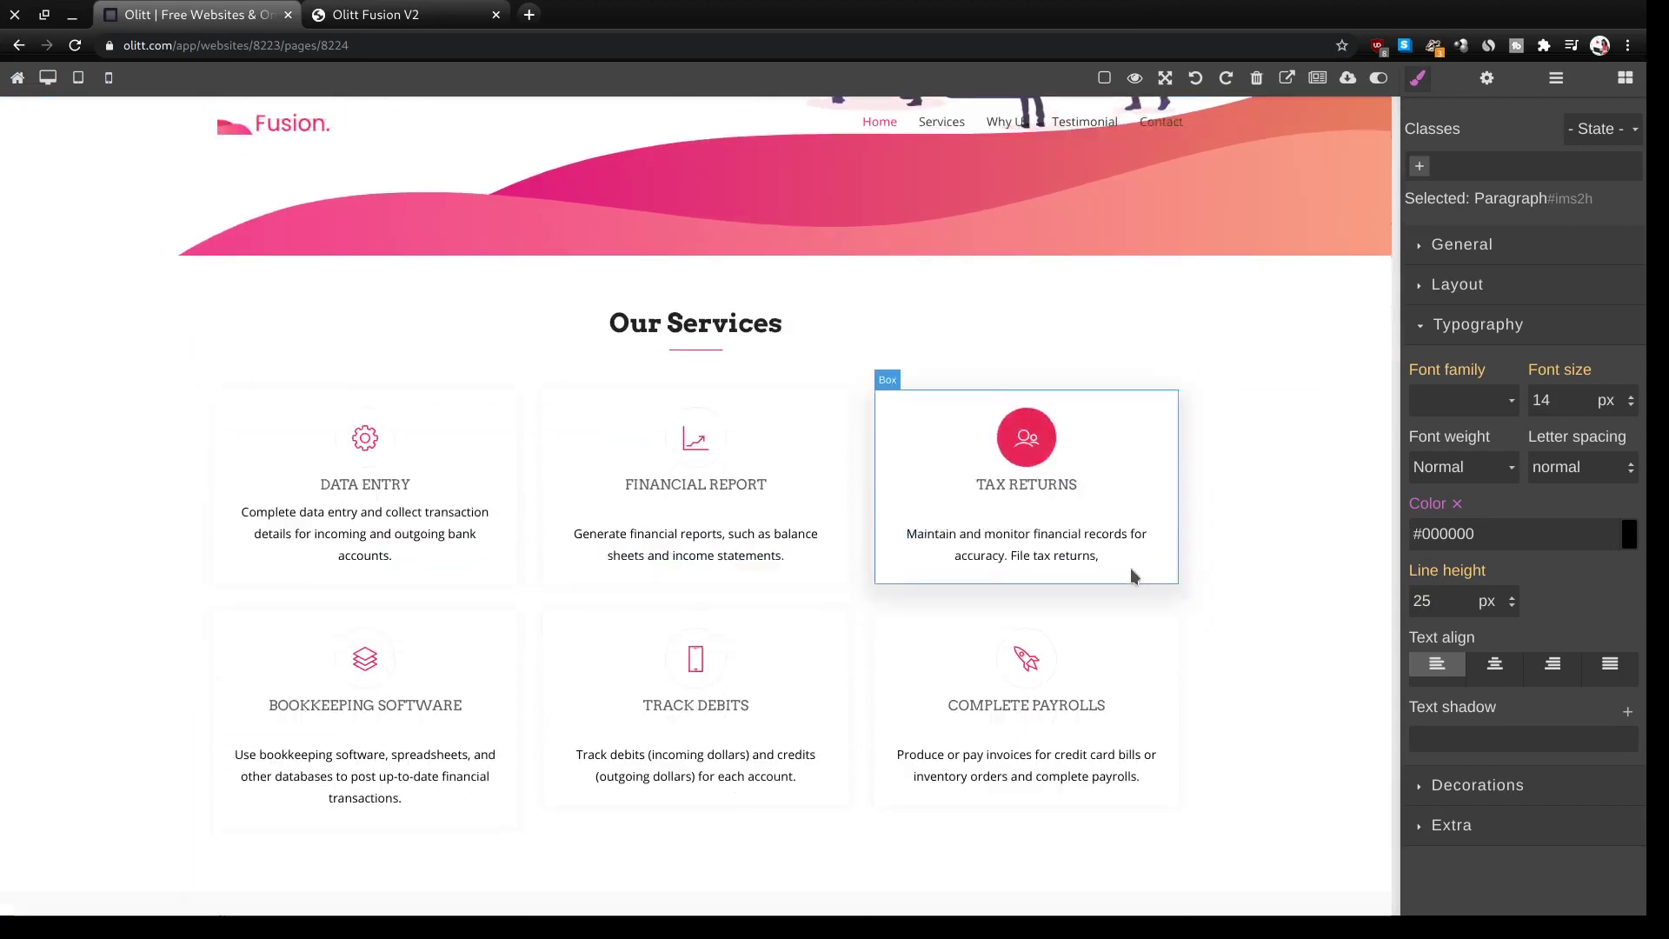
pyautogui.scroll(2, 1133, 576)
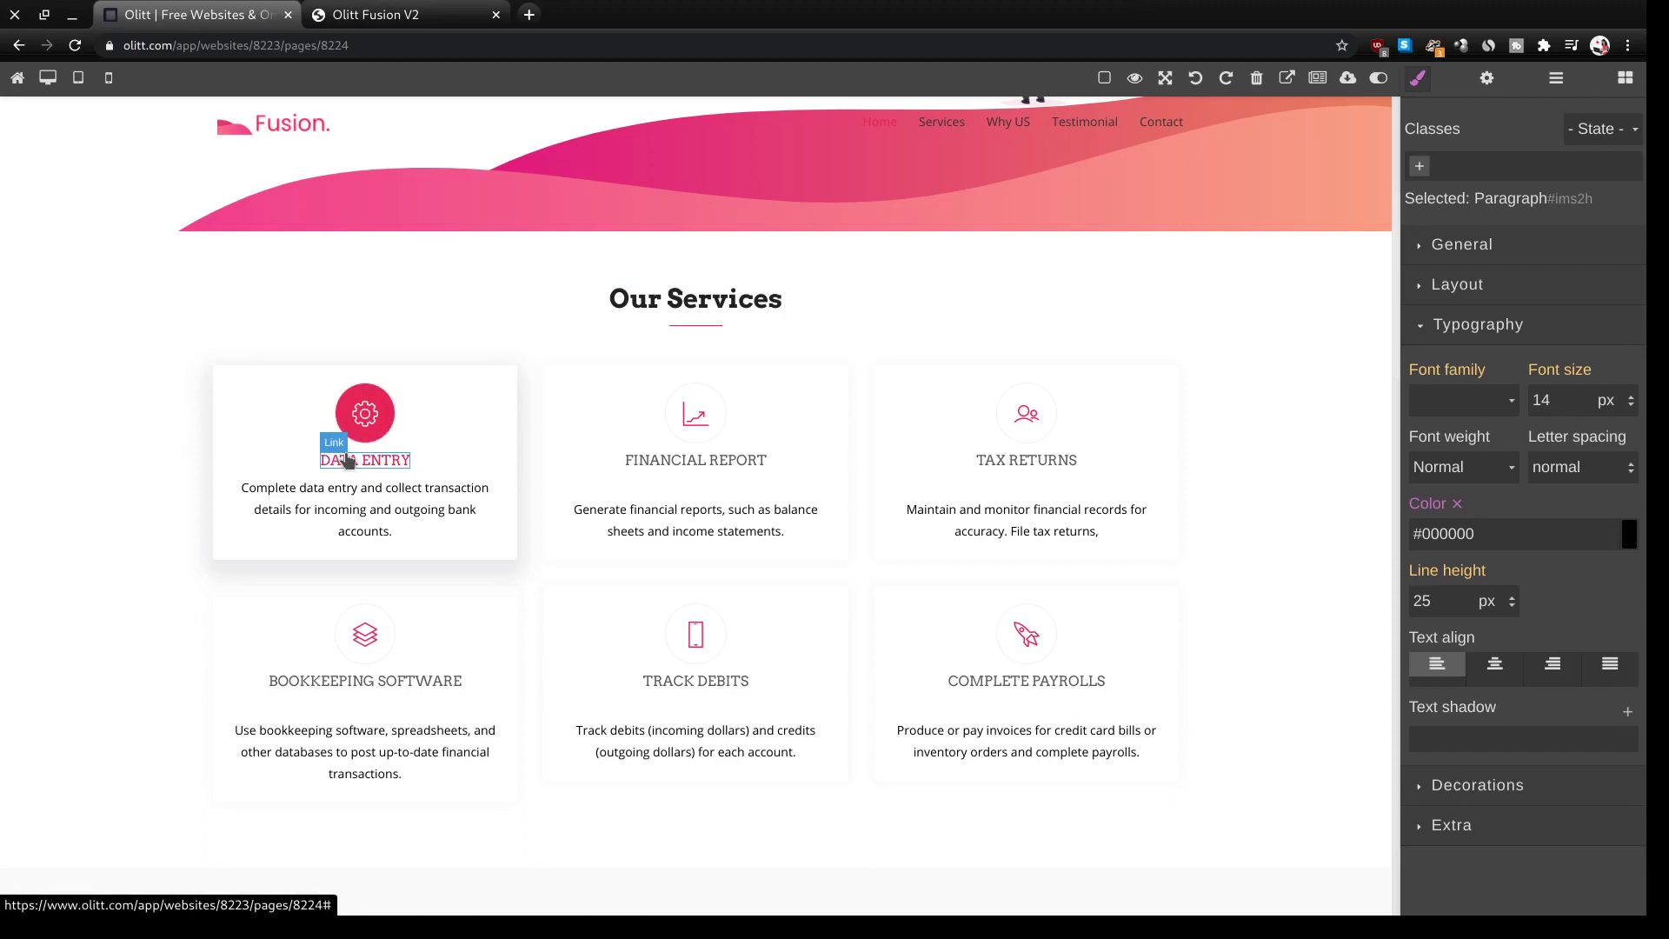
pyautogui.scroll(-5, 346, 459)
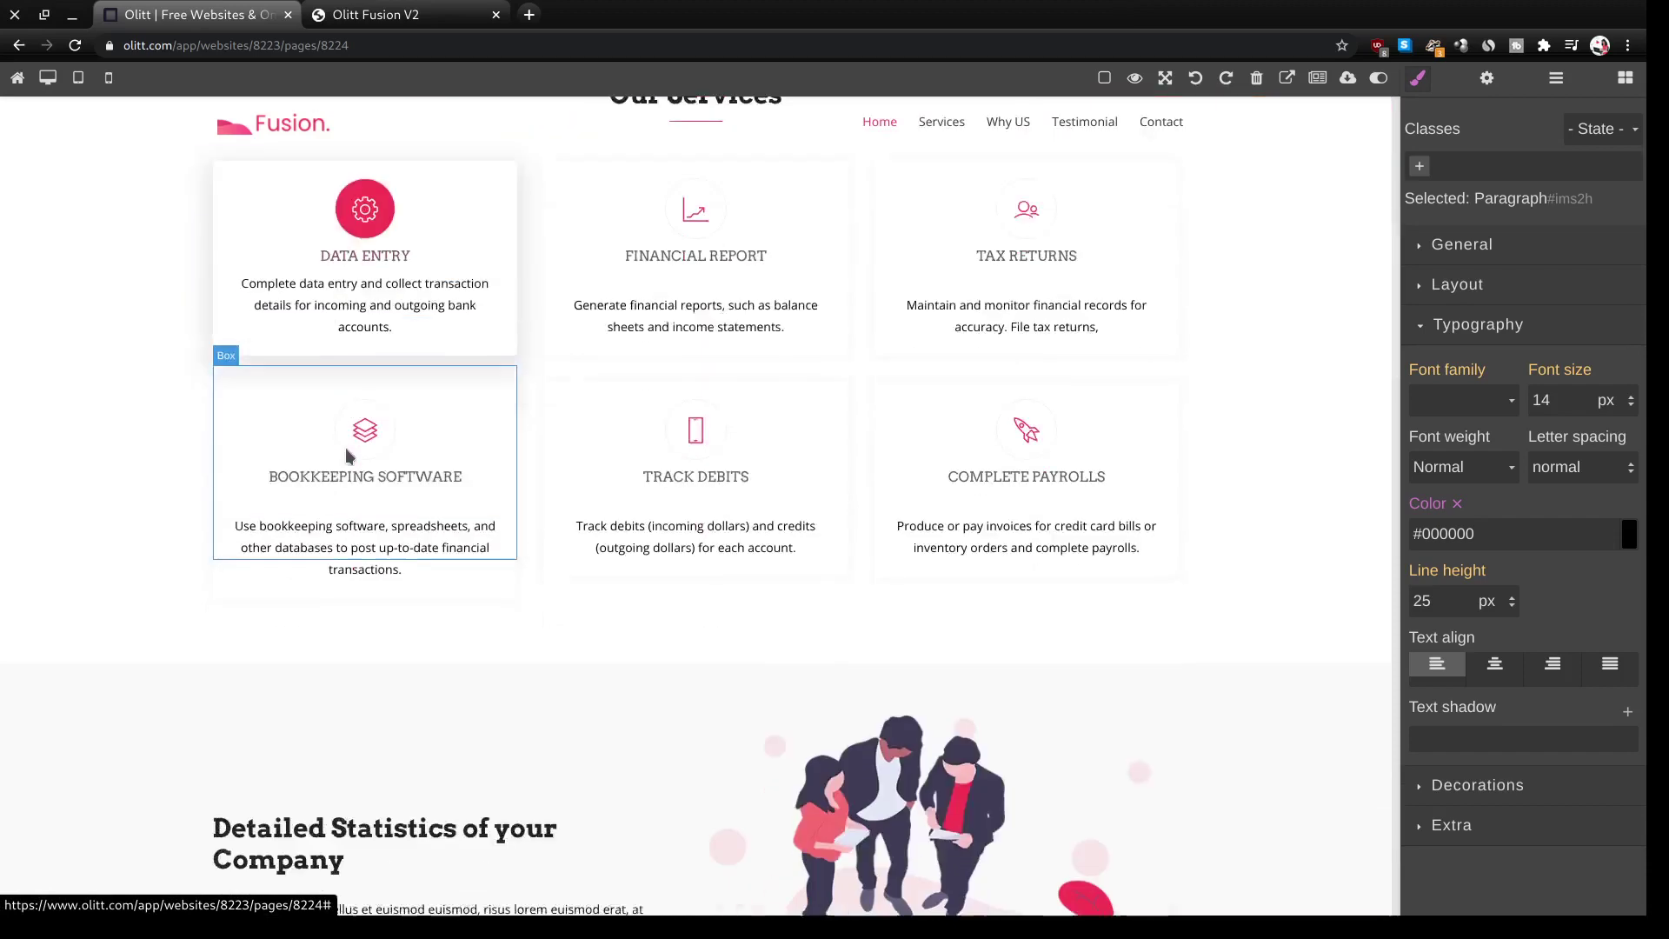
pyautogui.scroll(-1, 346, 457)
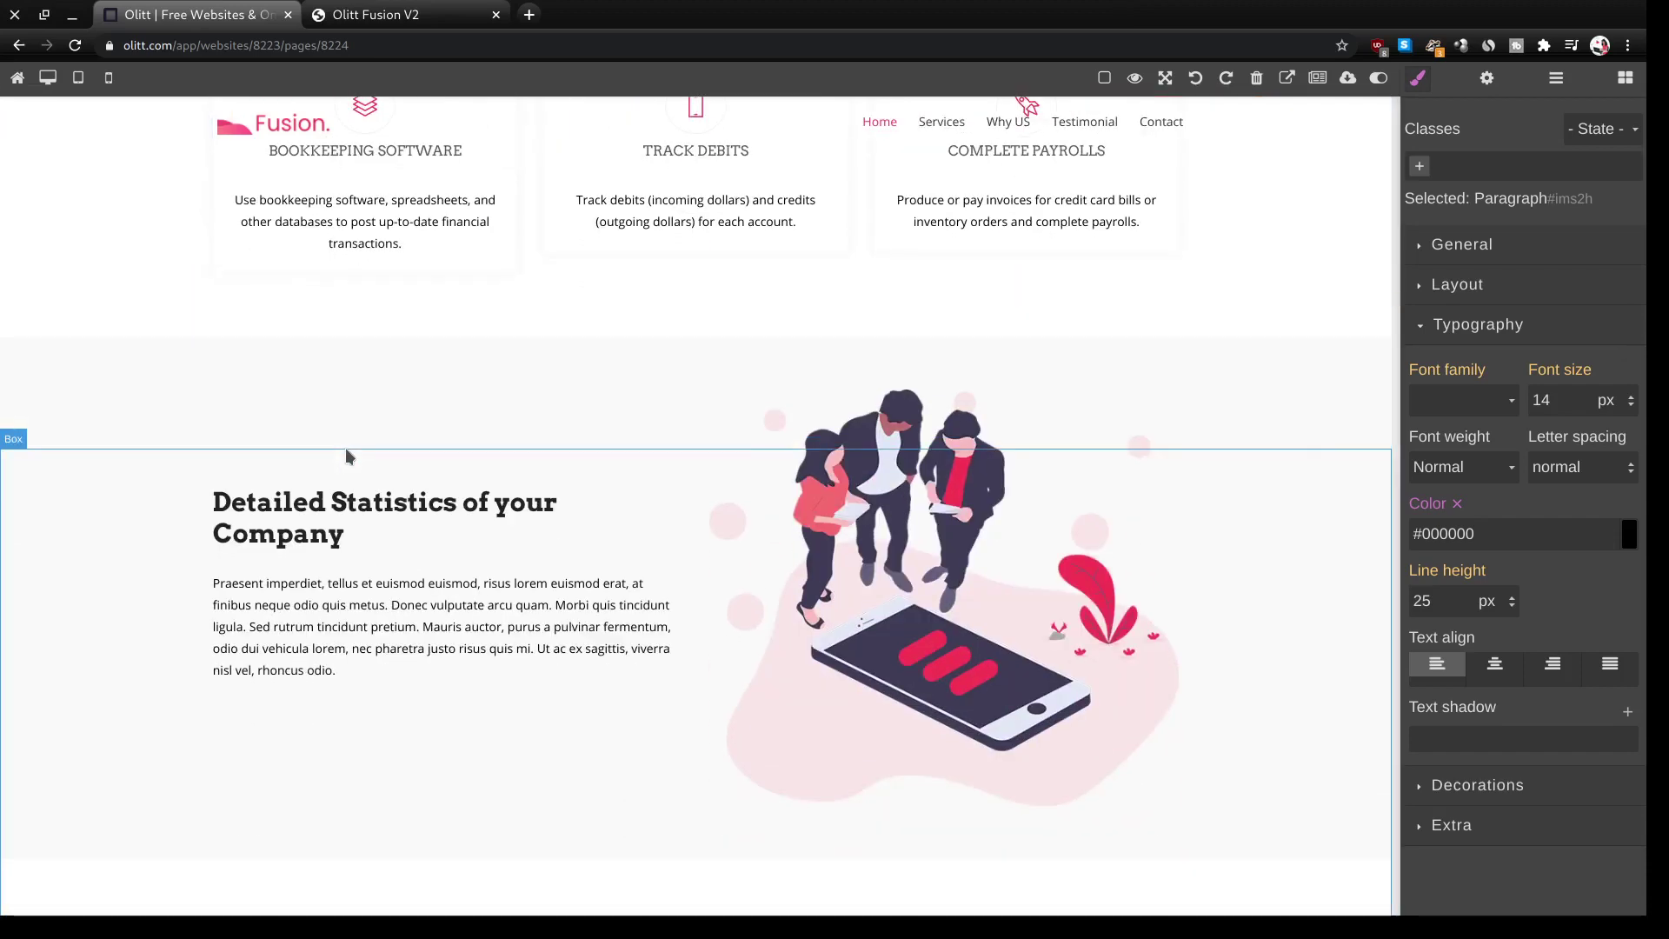
pyautogui.click(135, 496)
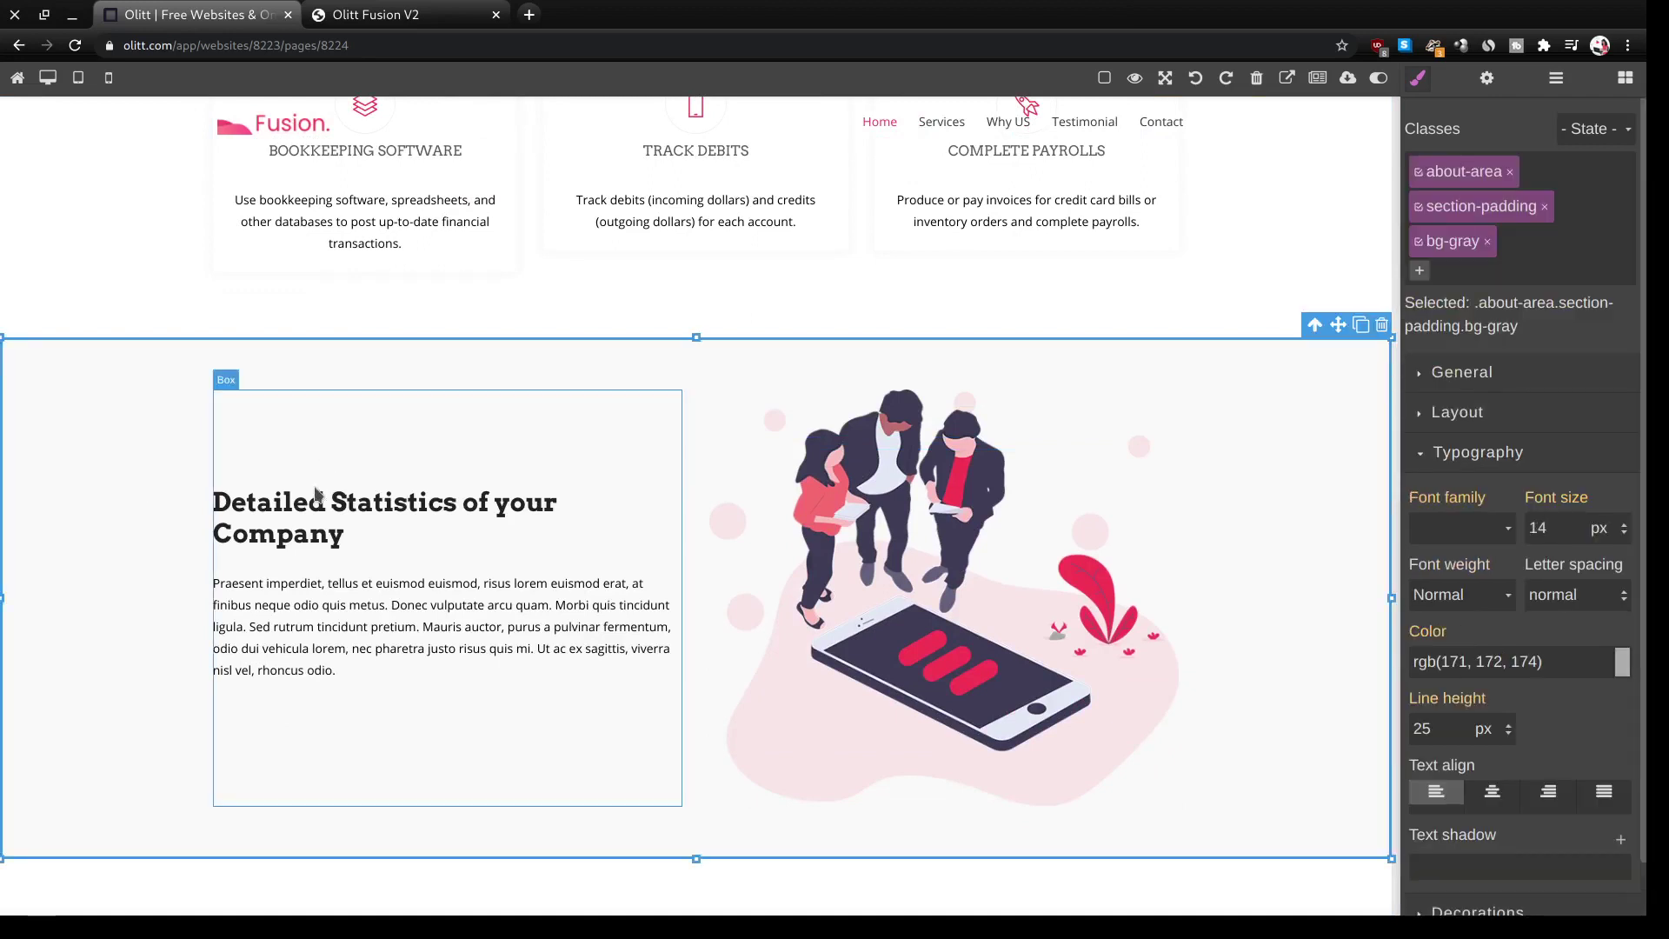
pyautogui.click(297, 525)
pyautogui.tripleClick(298, 525)
pyautogui.press('BackSpace')
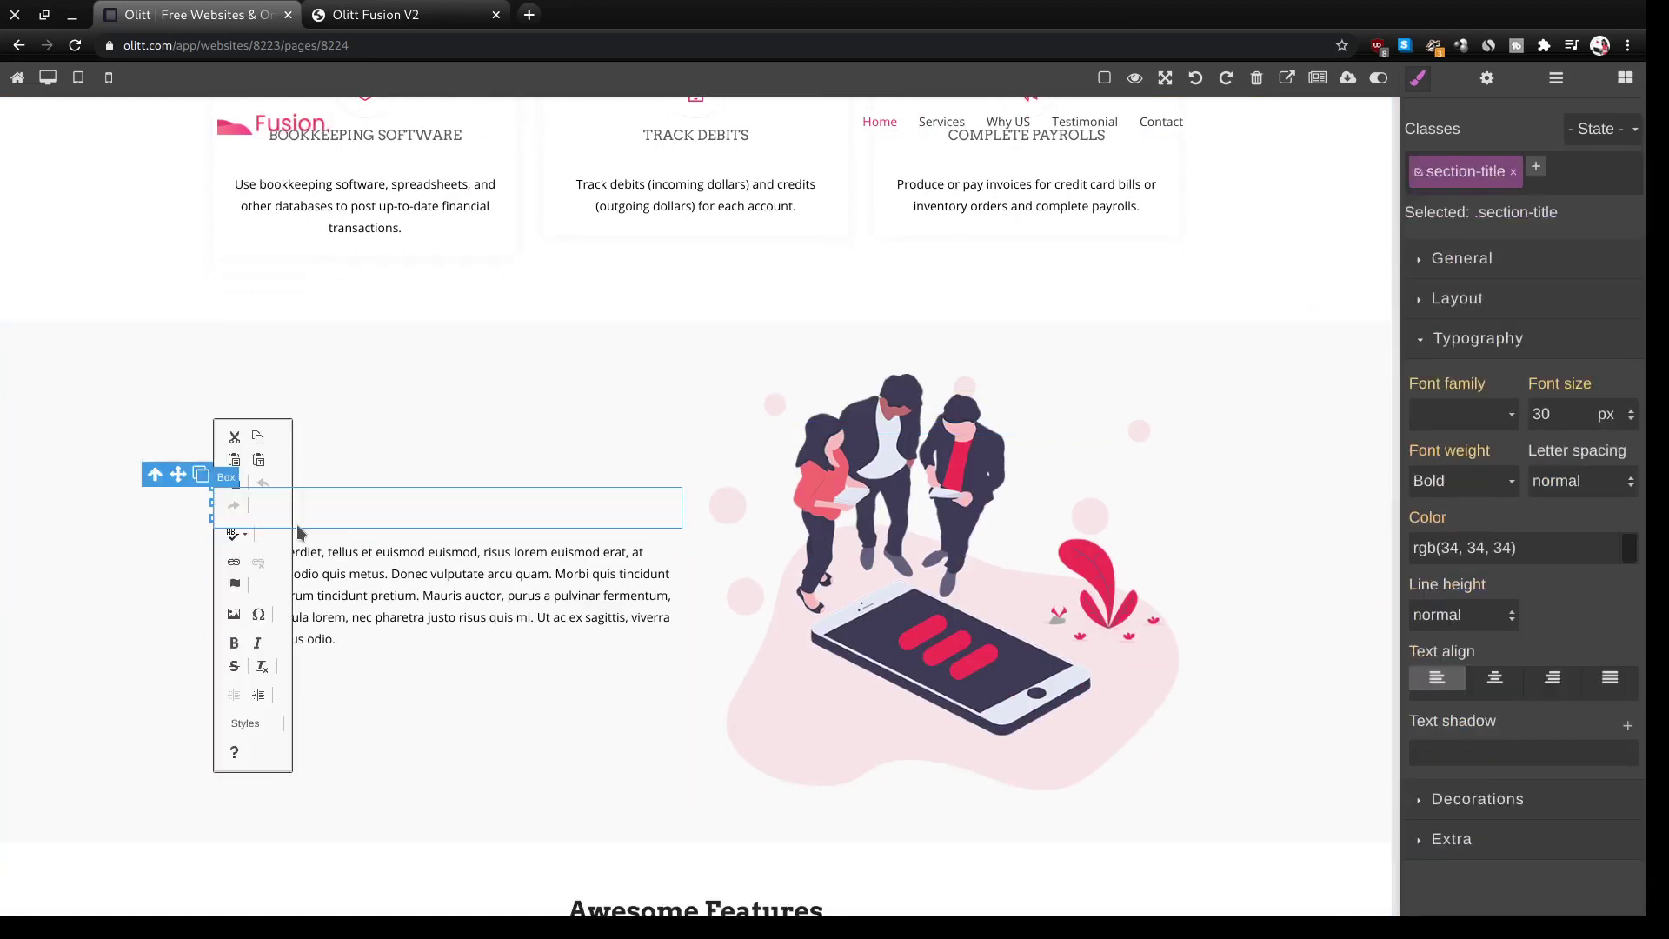
pyautogui.write('About Us')
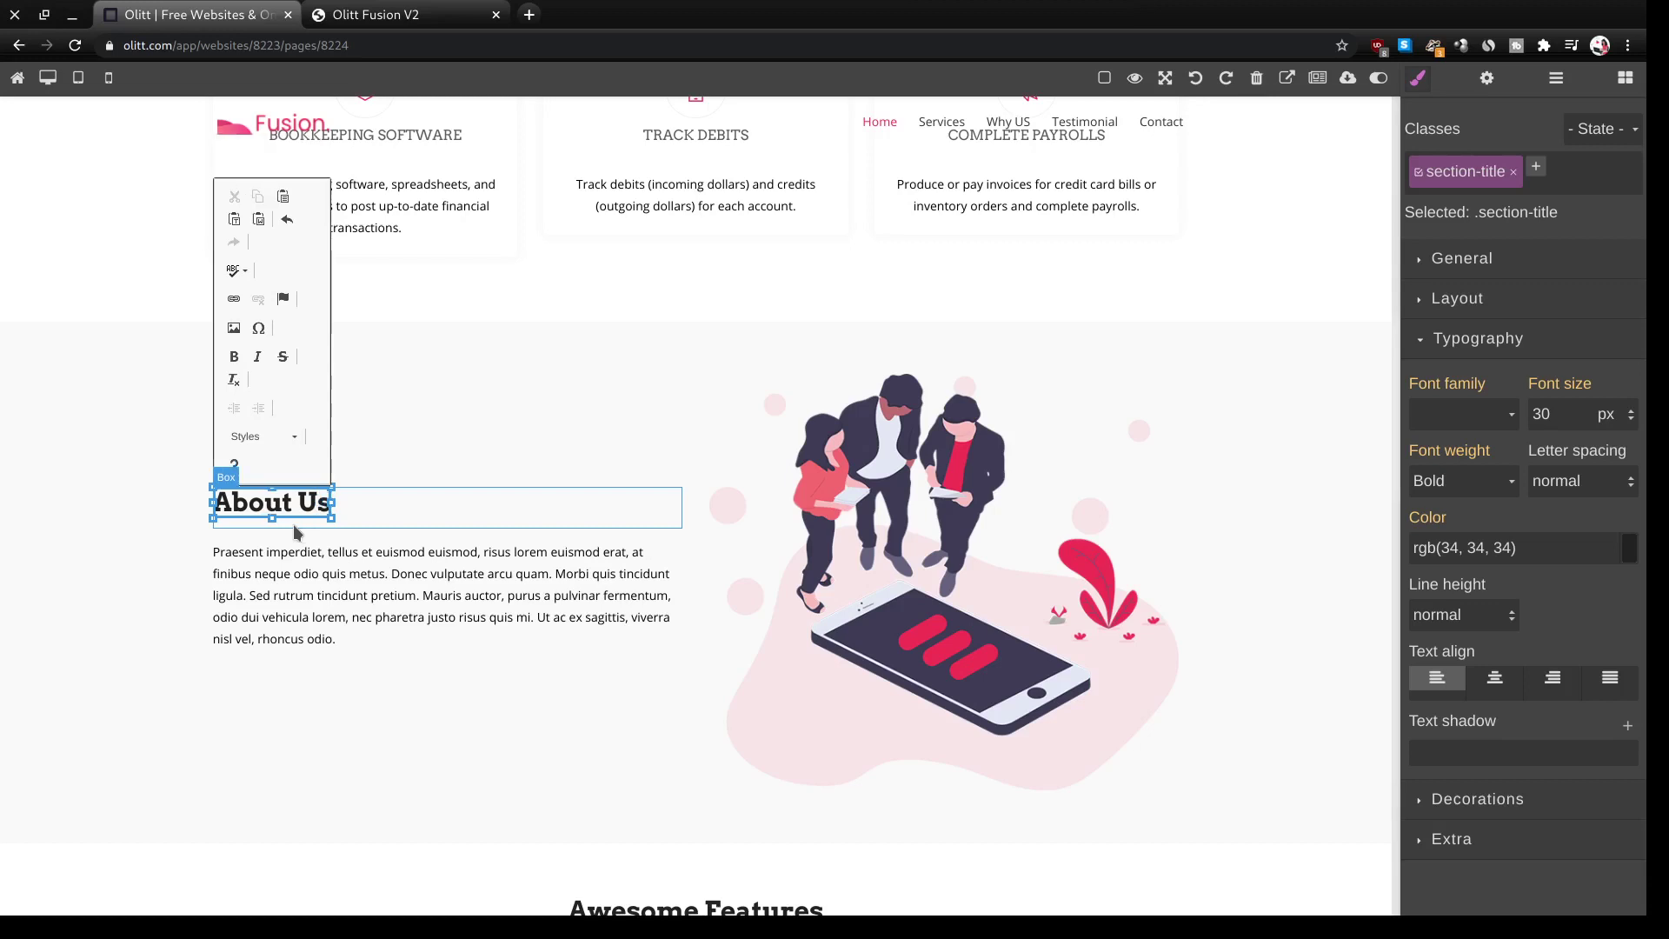
# - Insert "I am a talented bookkeeper with over 3 years experience." at the start of the paragraph under the "About Us" heading
pyautogui.doubleClick(261, 632)
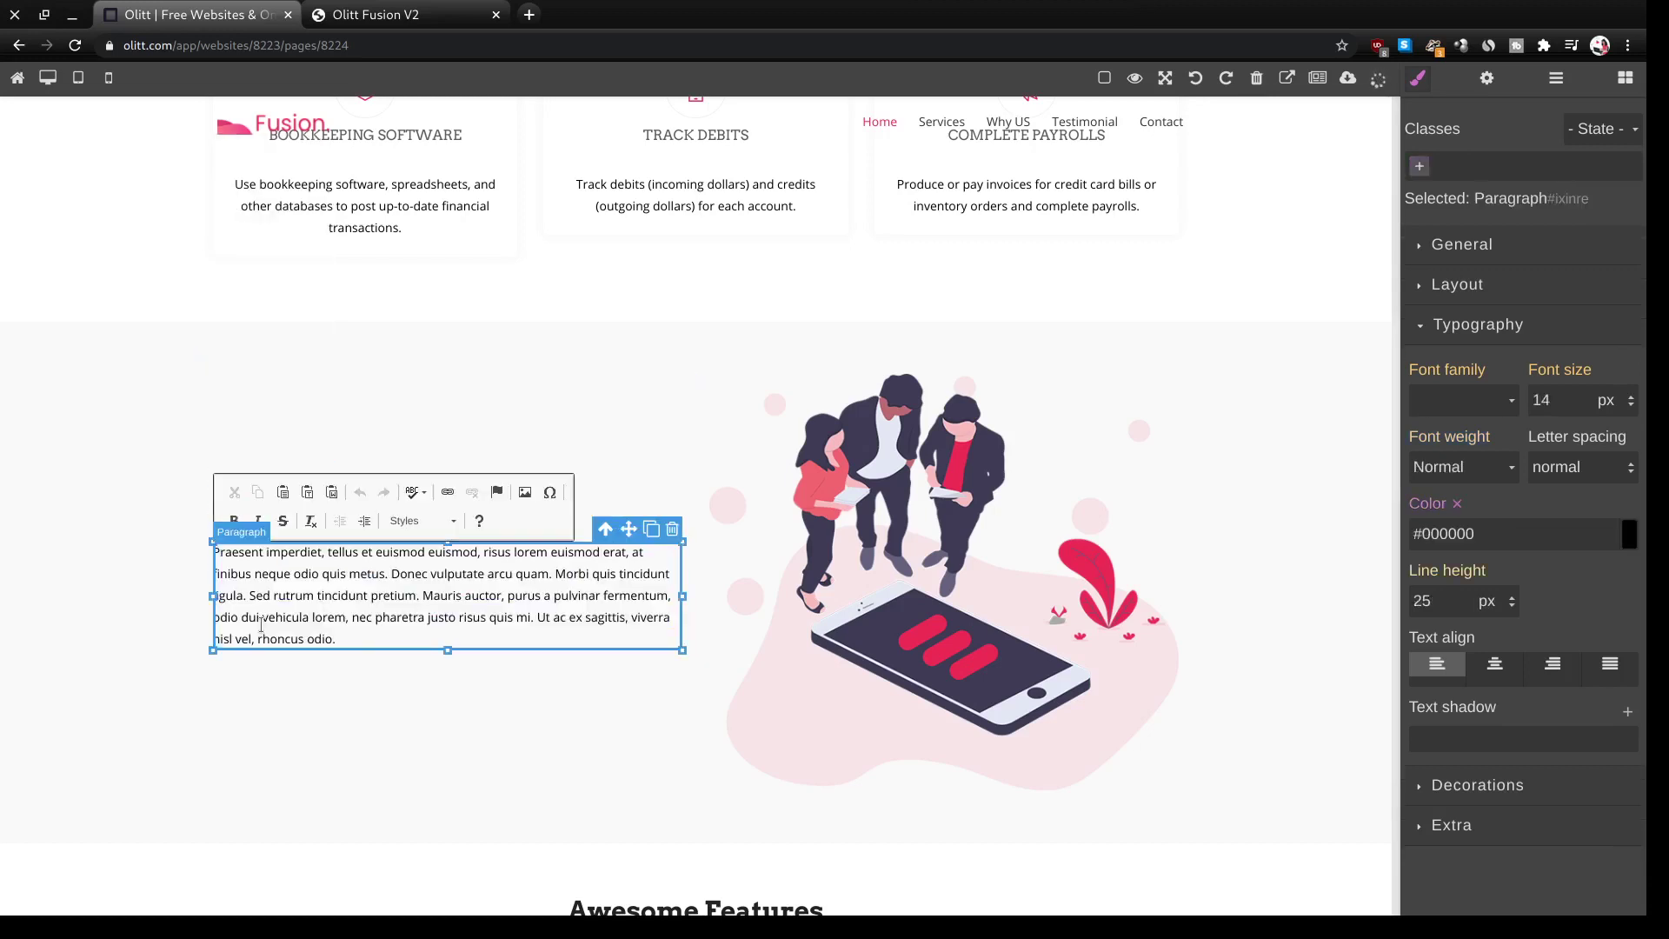
pyautogui.write('I am ')
pyautogui.write('a ')
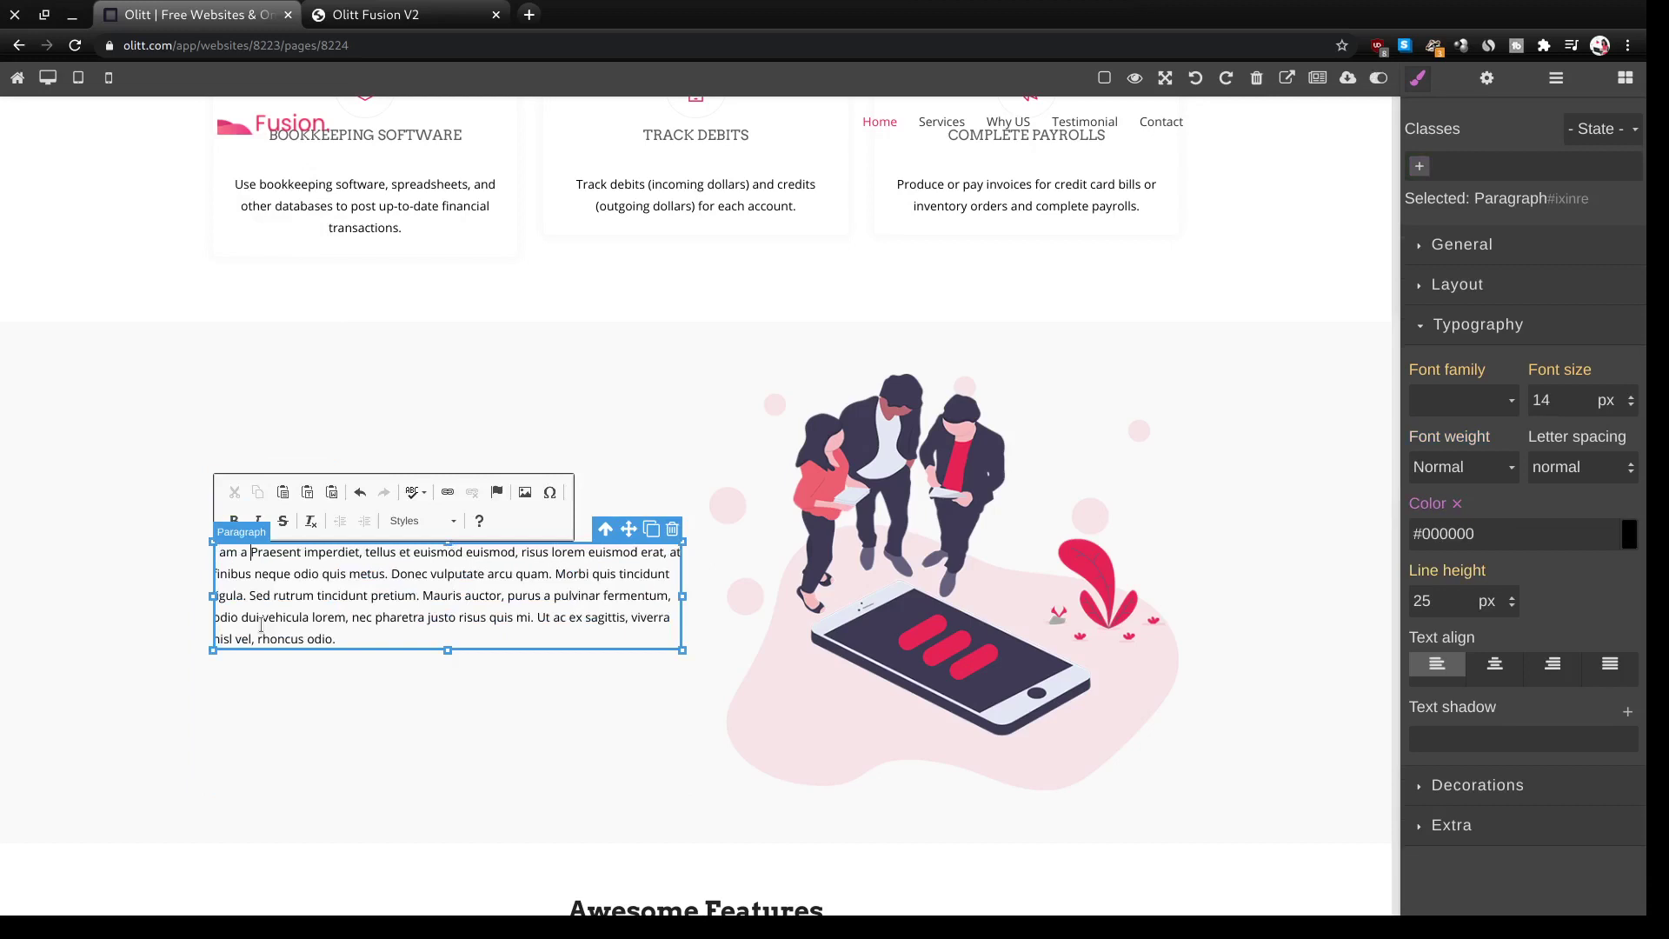
pyautogui.write('talented ')
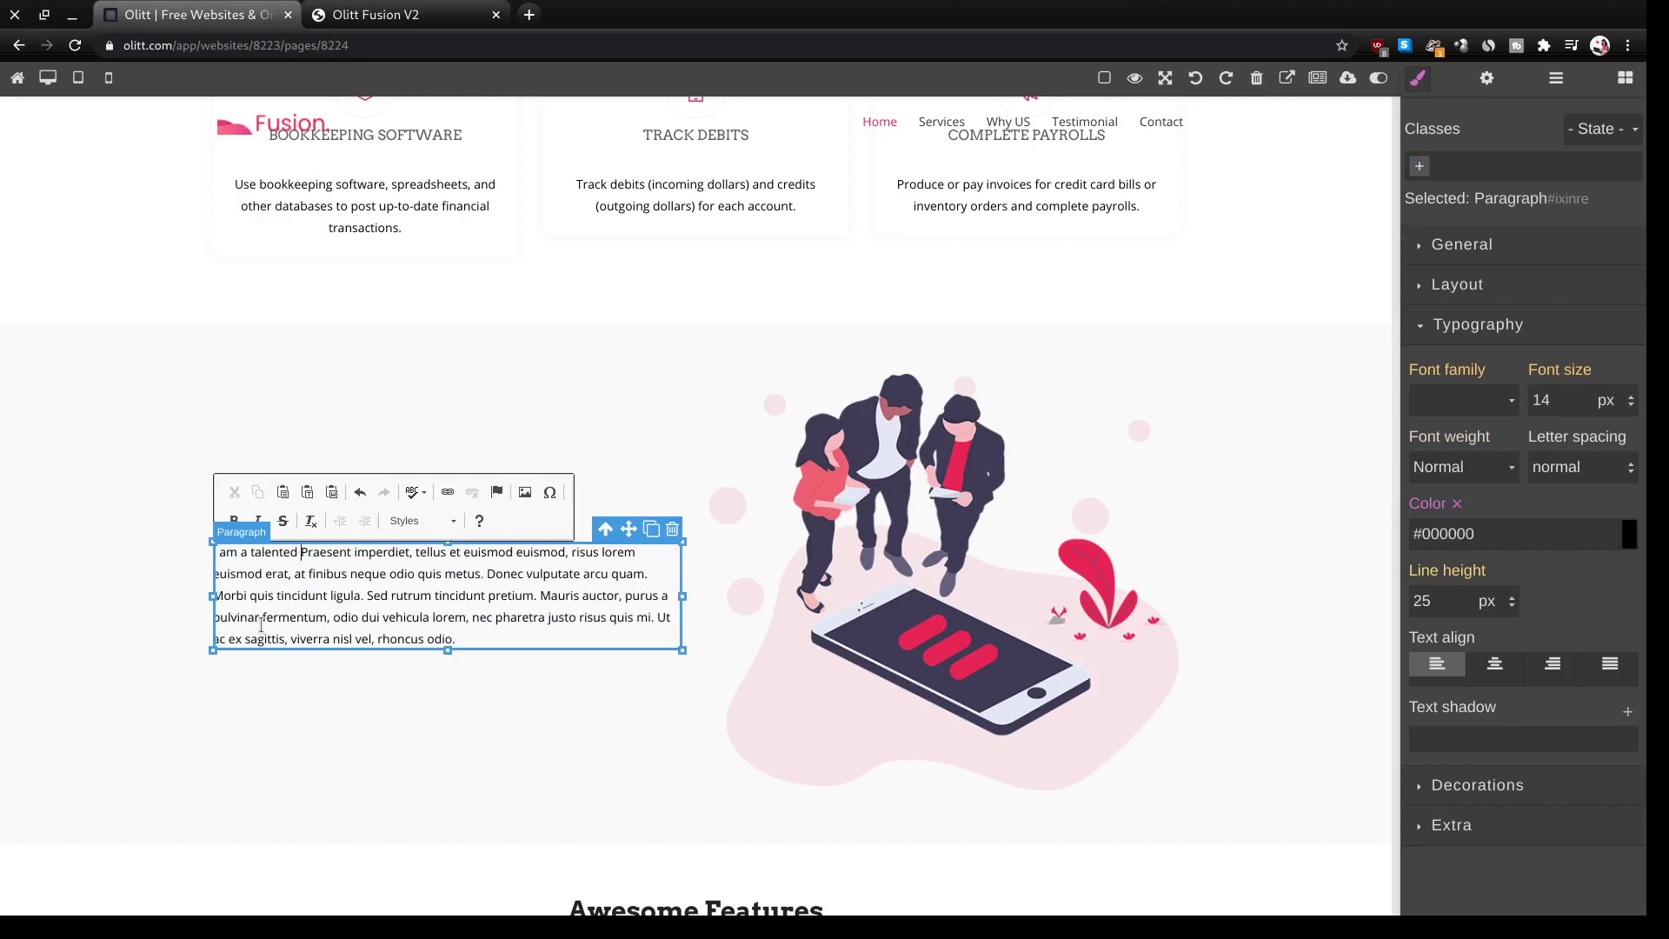
pyautogui.write('bo')
pyautogui.write('okee')
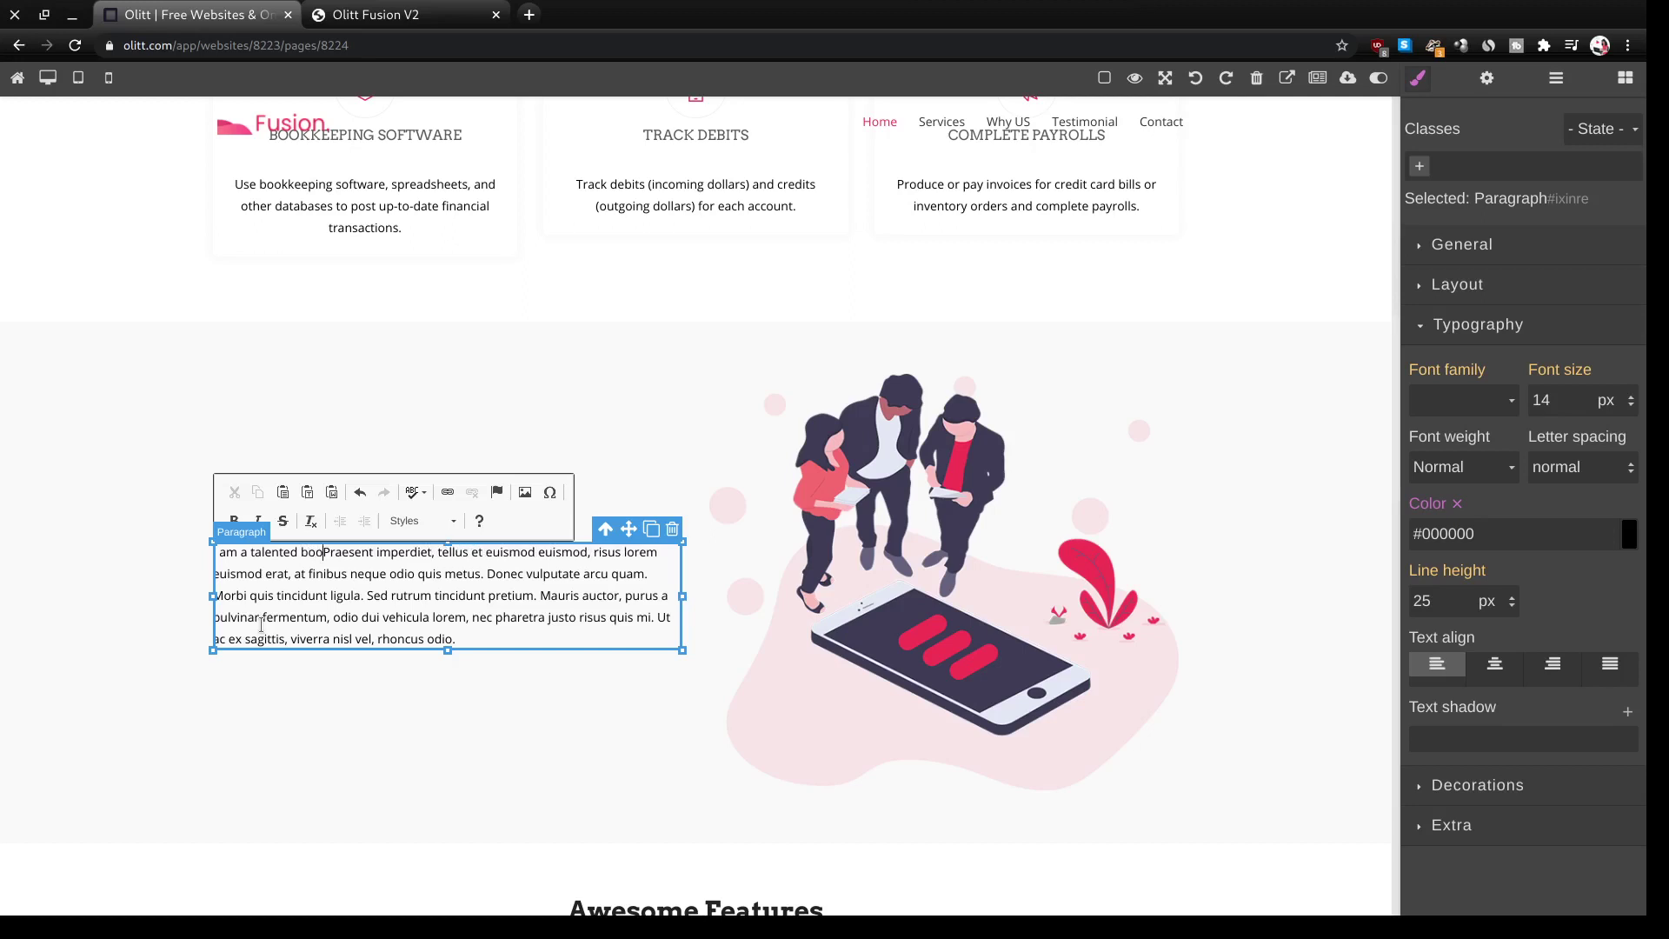
pyautogui.write('pr')
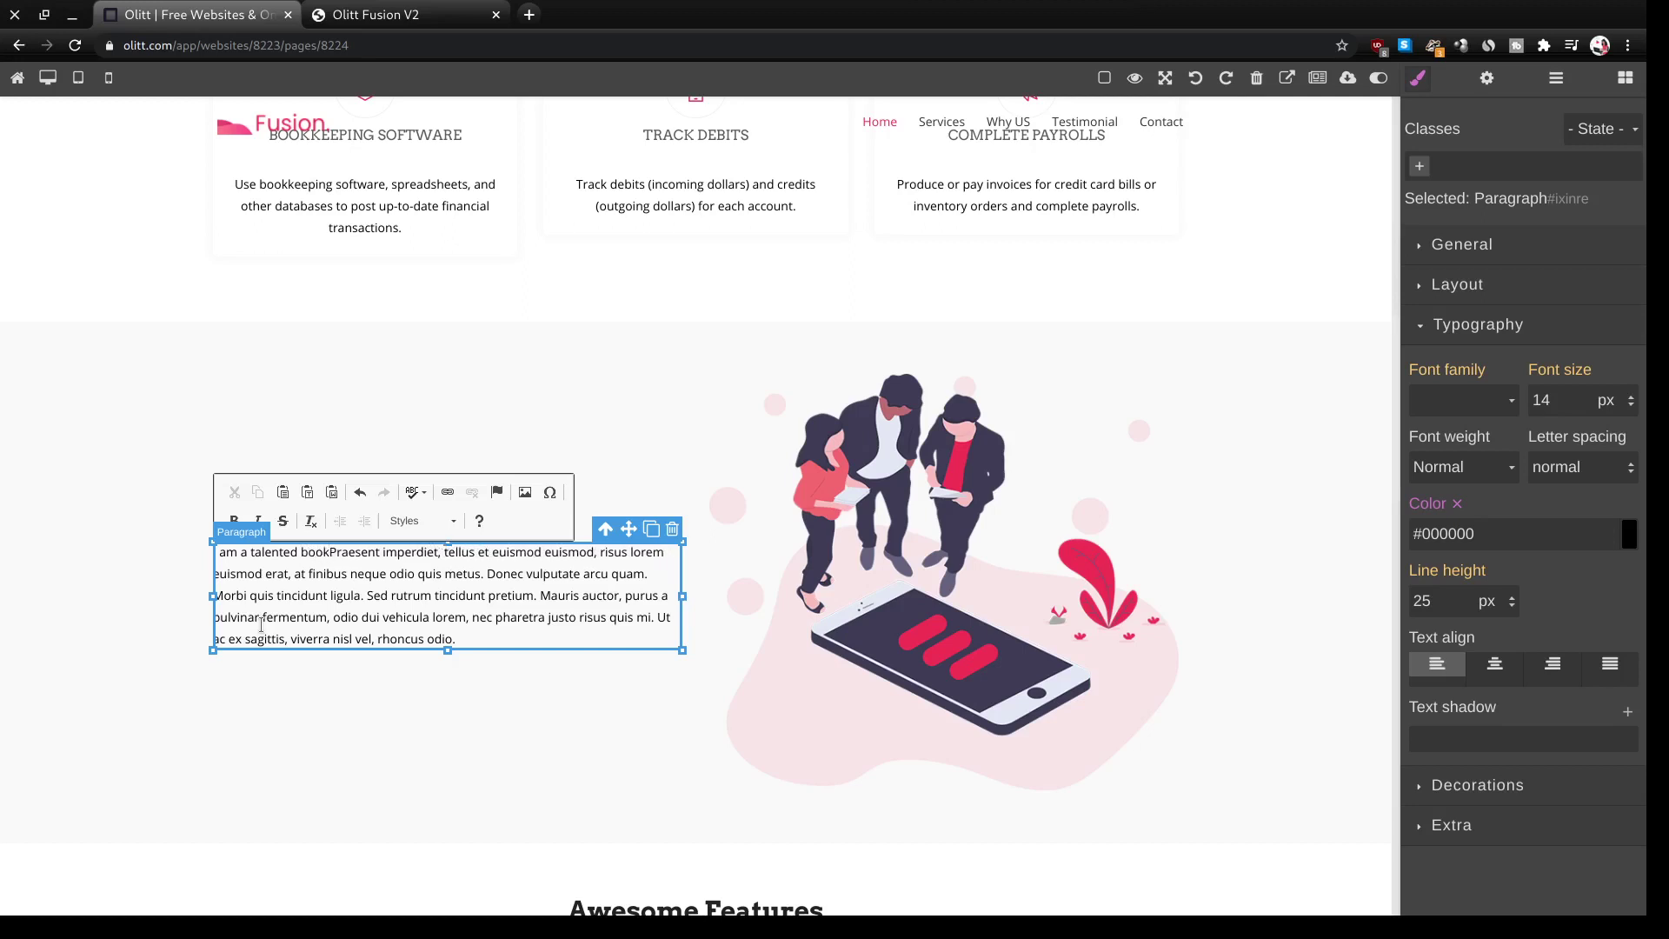
pyautogui.press('BackSpace')
pyautogui.write('er with ov')
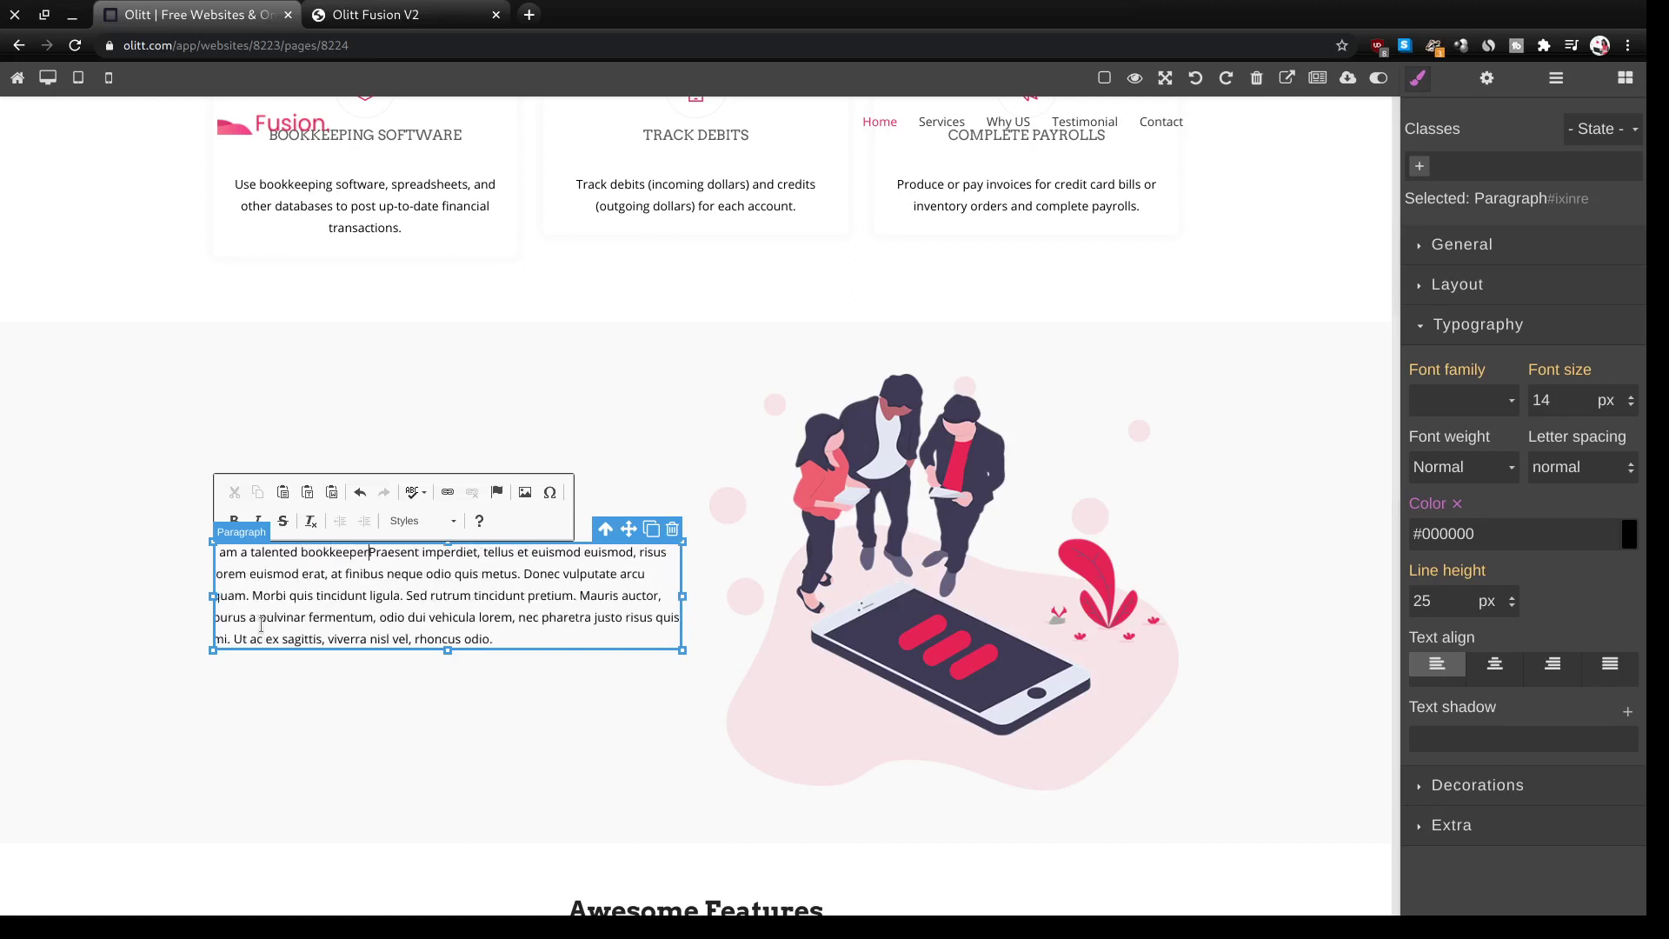
pyautogui.write('er 3 year')
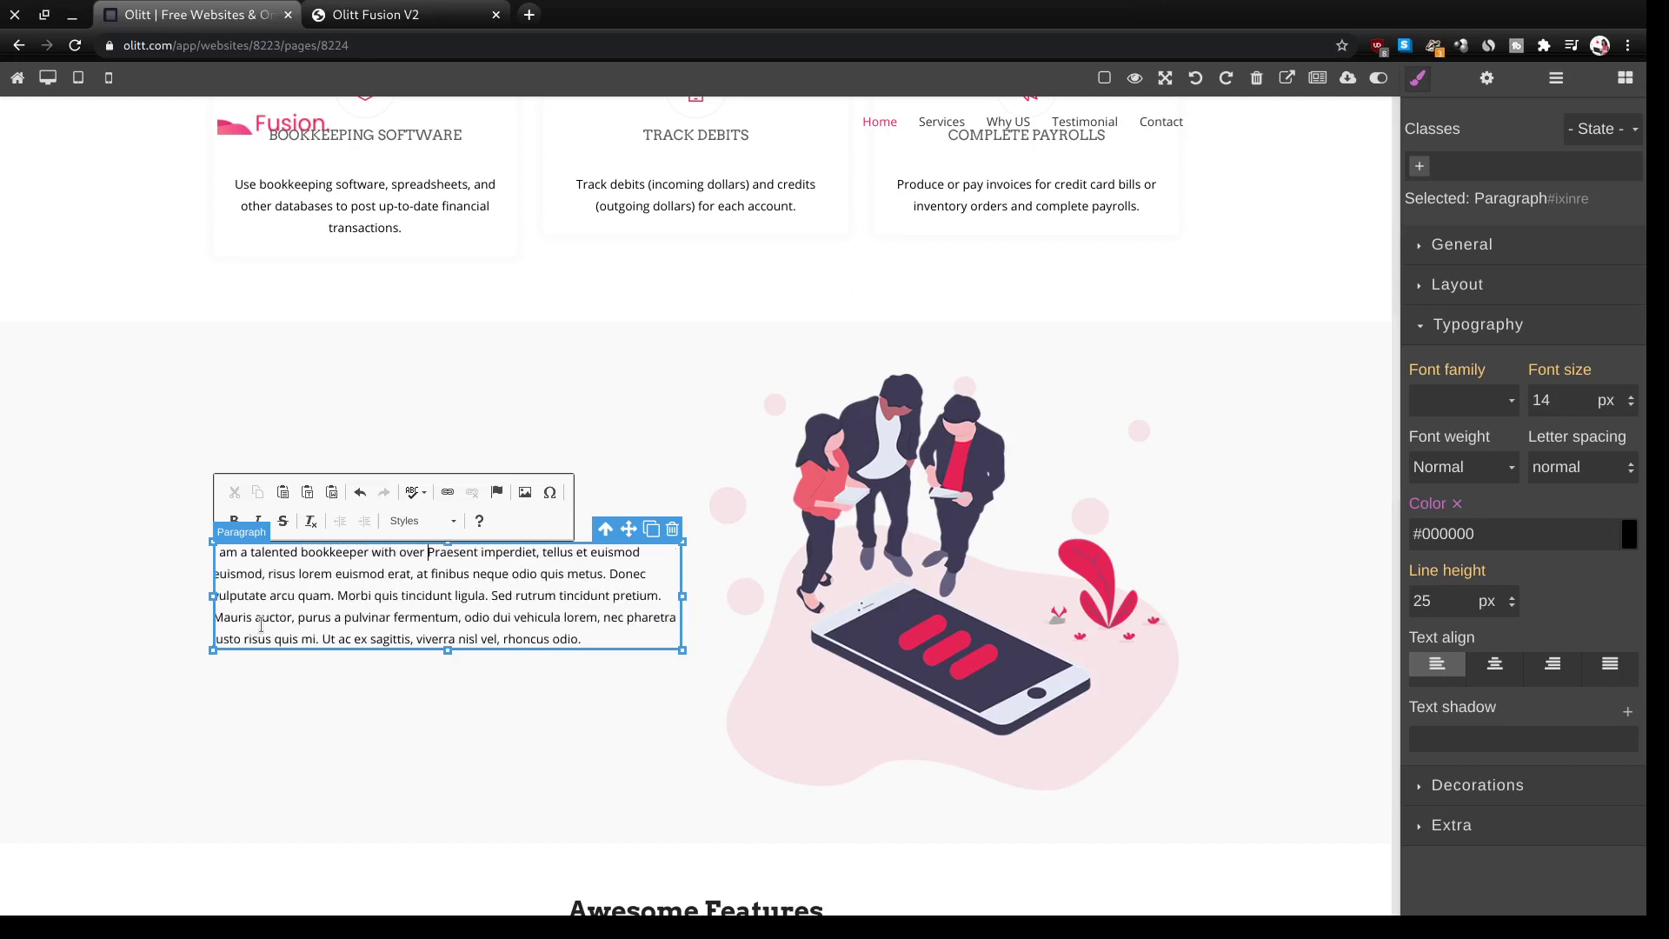
pyautogui.write('s experi')
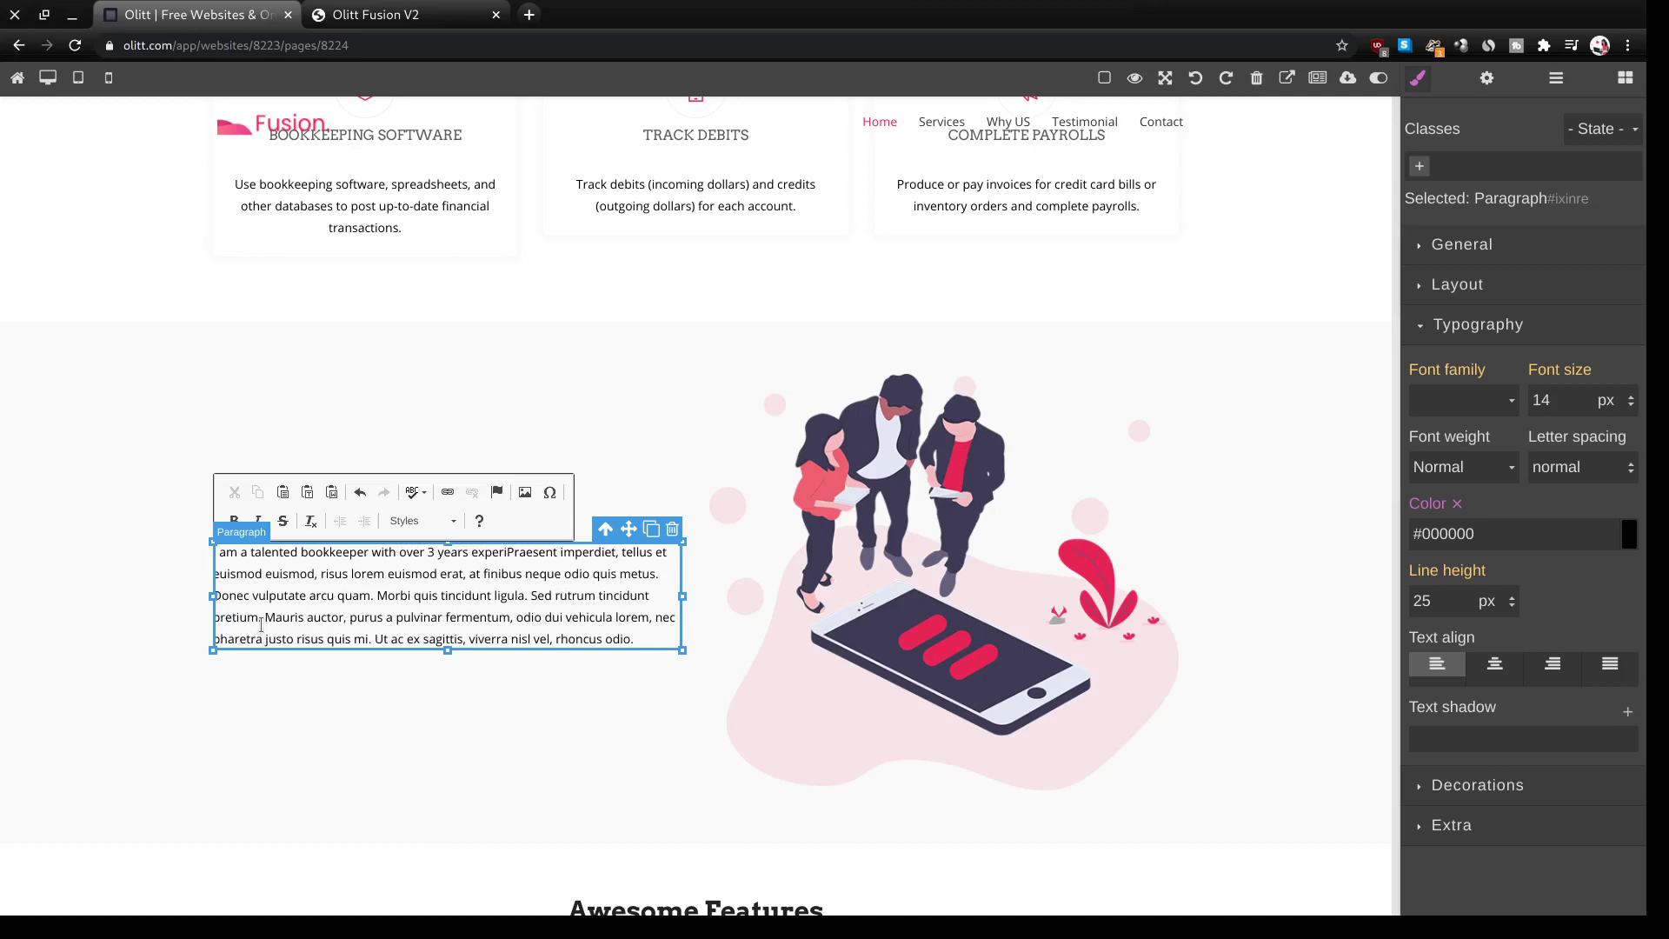
pyautogui.write('ence.')
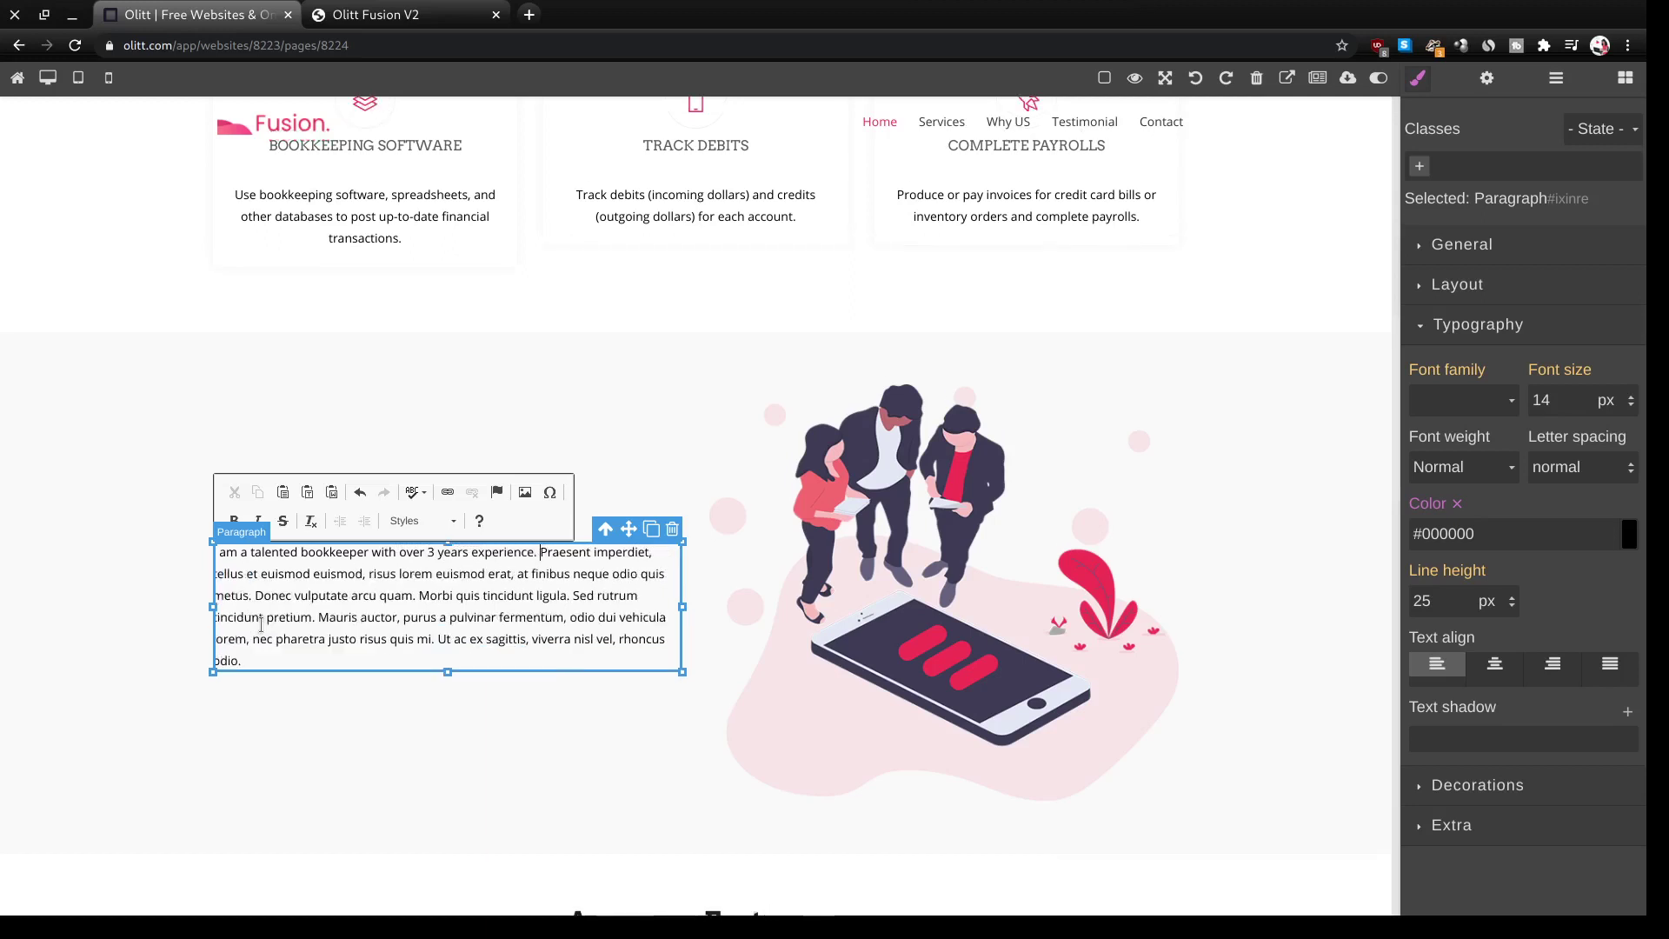
# - Replace the remaining placeholder text in the "About Us" paragraph with "I have worked with many companies."
pyautogui.hotkey('shift', 'Down')
pyautogui.hotkey('shift', 'Down')
pyautogui.hotkey('shift', 'Down')
pyautogui.hotkey('shift', 'Down')
pyautogui.hotkey('shift', 'End')
pyautogui.press('BackSpace')
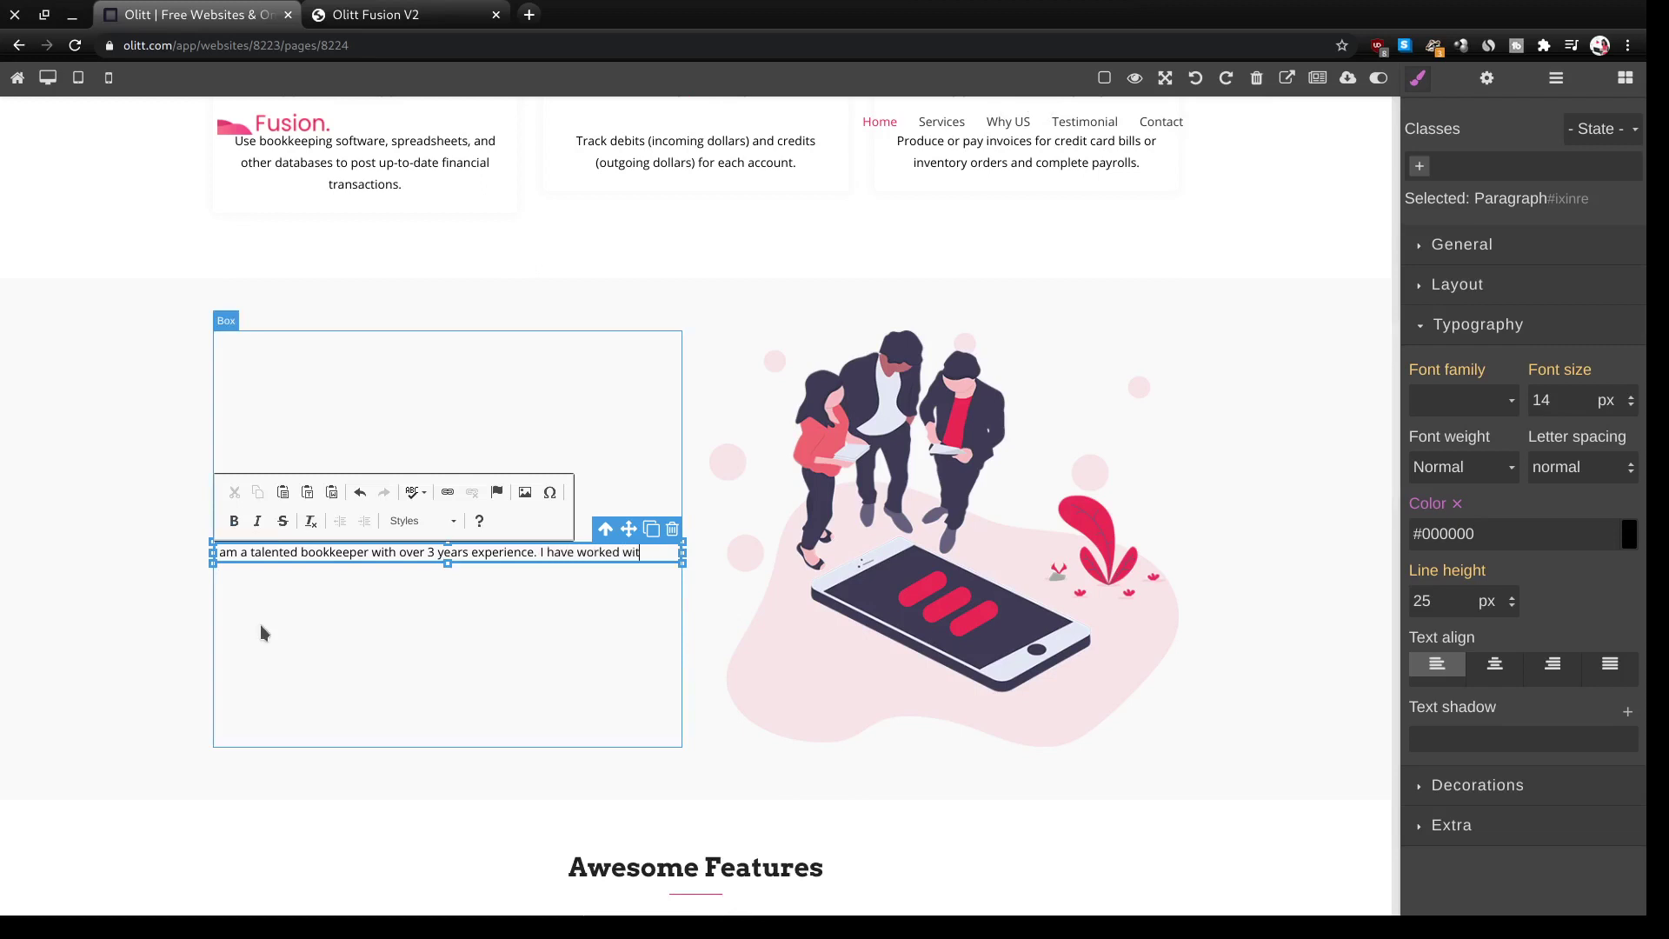
pyautogui.write('any companies.')
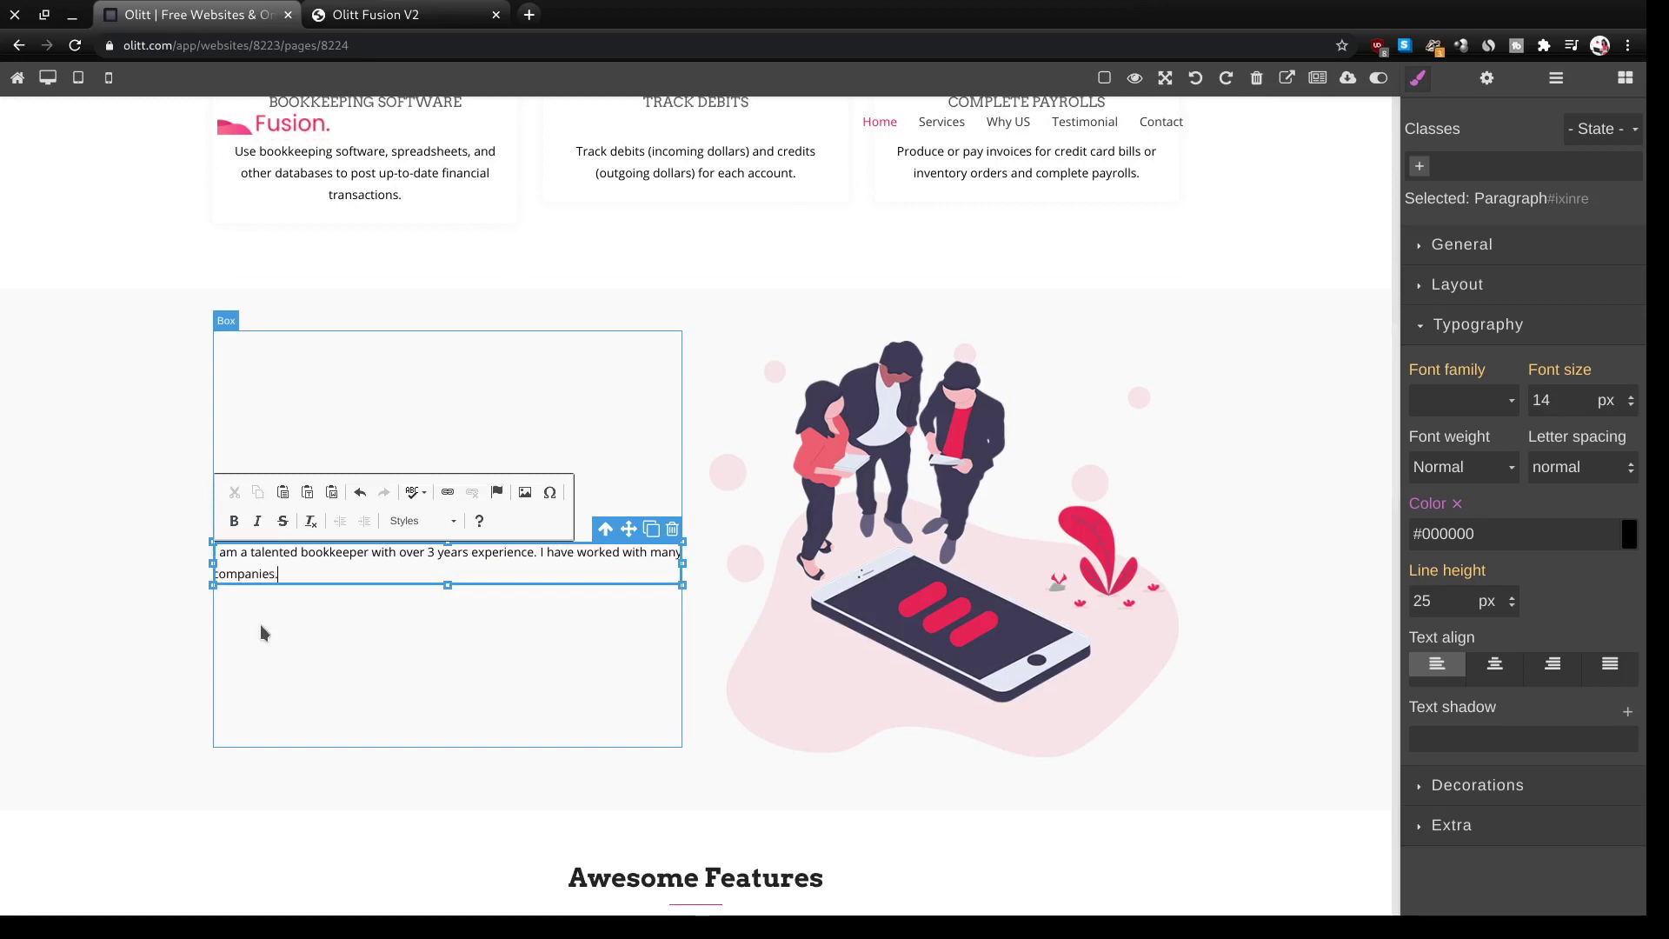
pyautogui.click(123, 598)
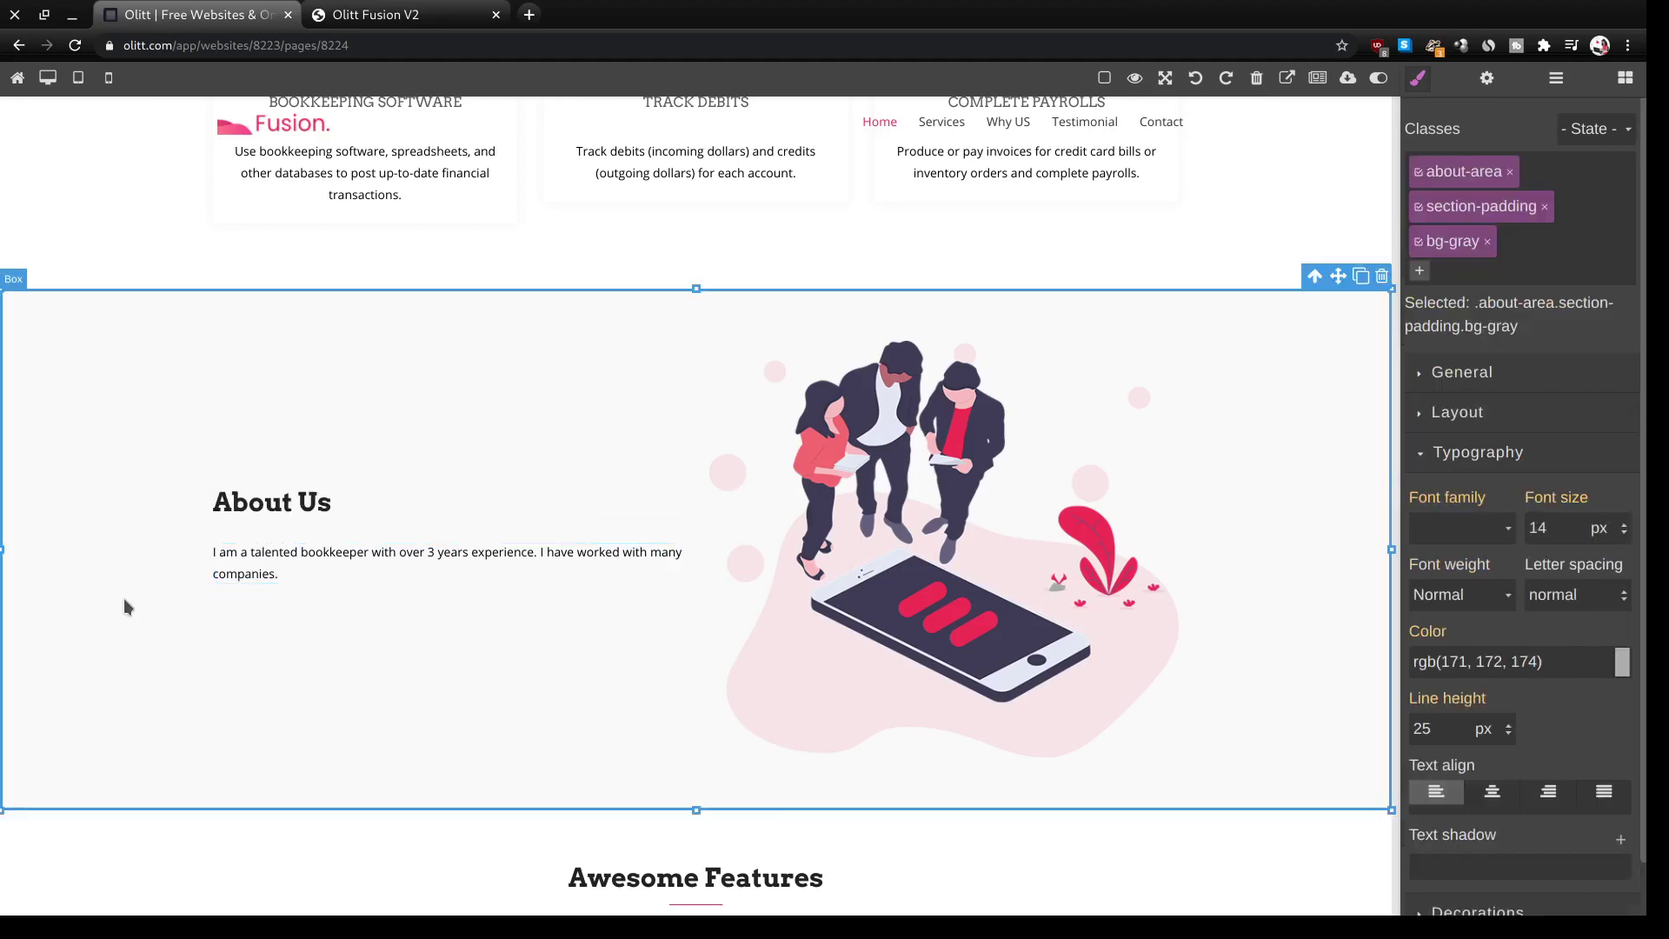
# - Replace the "Awesome Features" heading with "Ehy Work With Me."
pyautogui.scroll(-7, 357, 634)
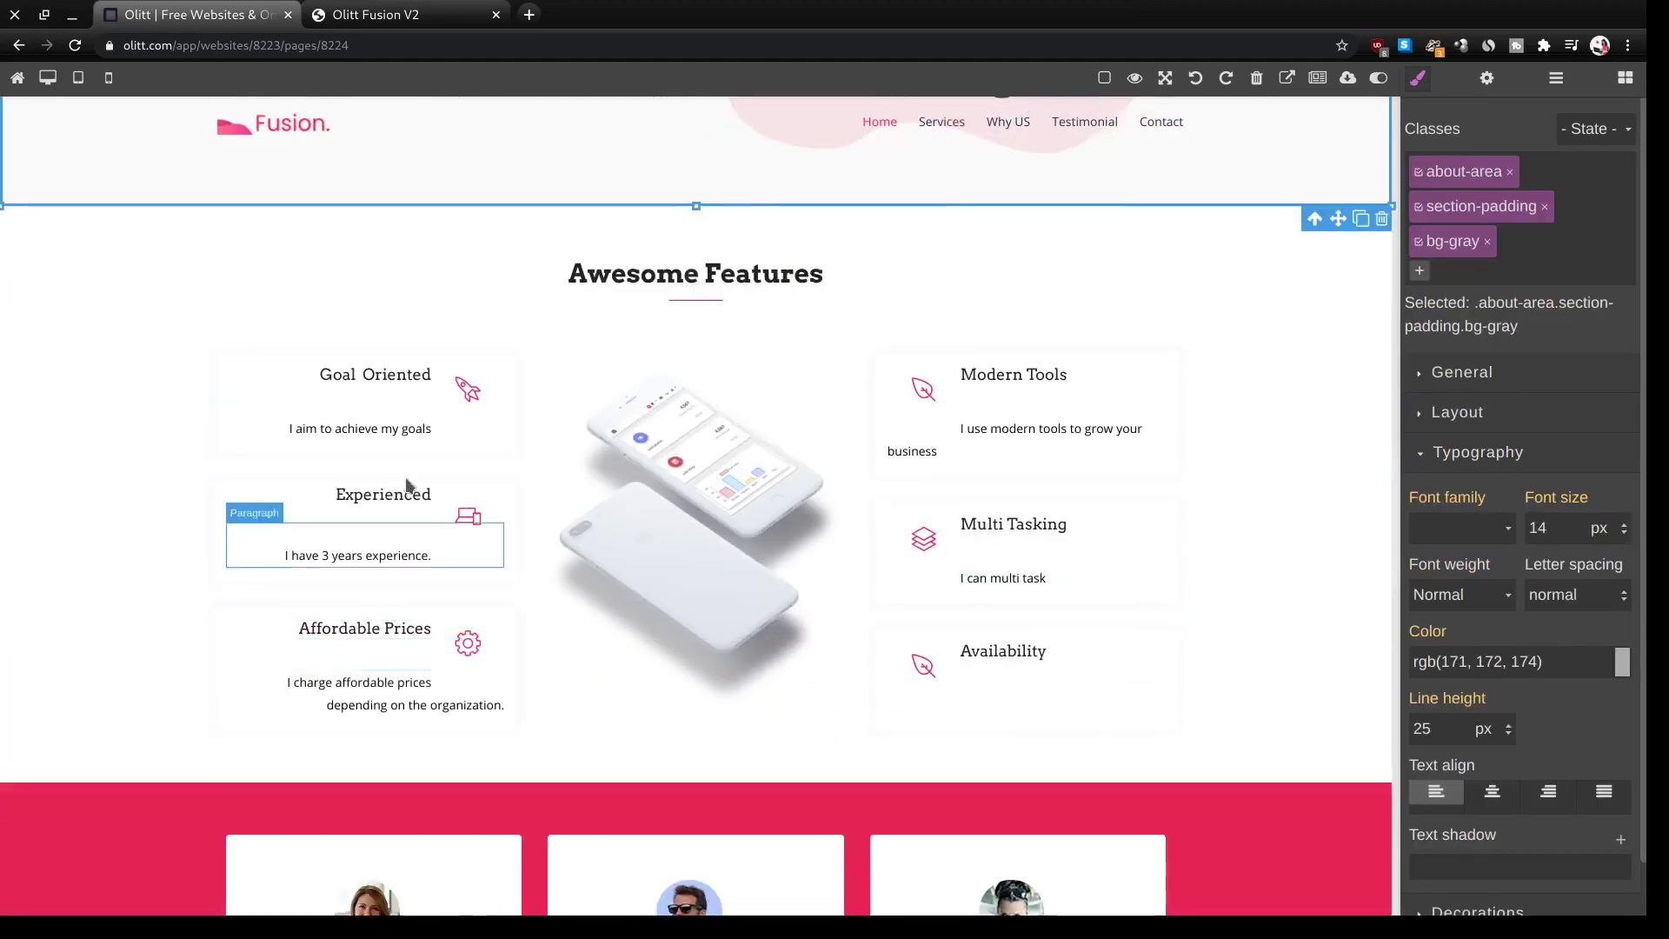
pyautogui.doubleClick(692, 275)
pyautogui.write('Ehy Wc')
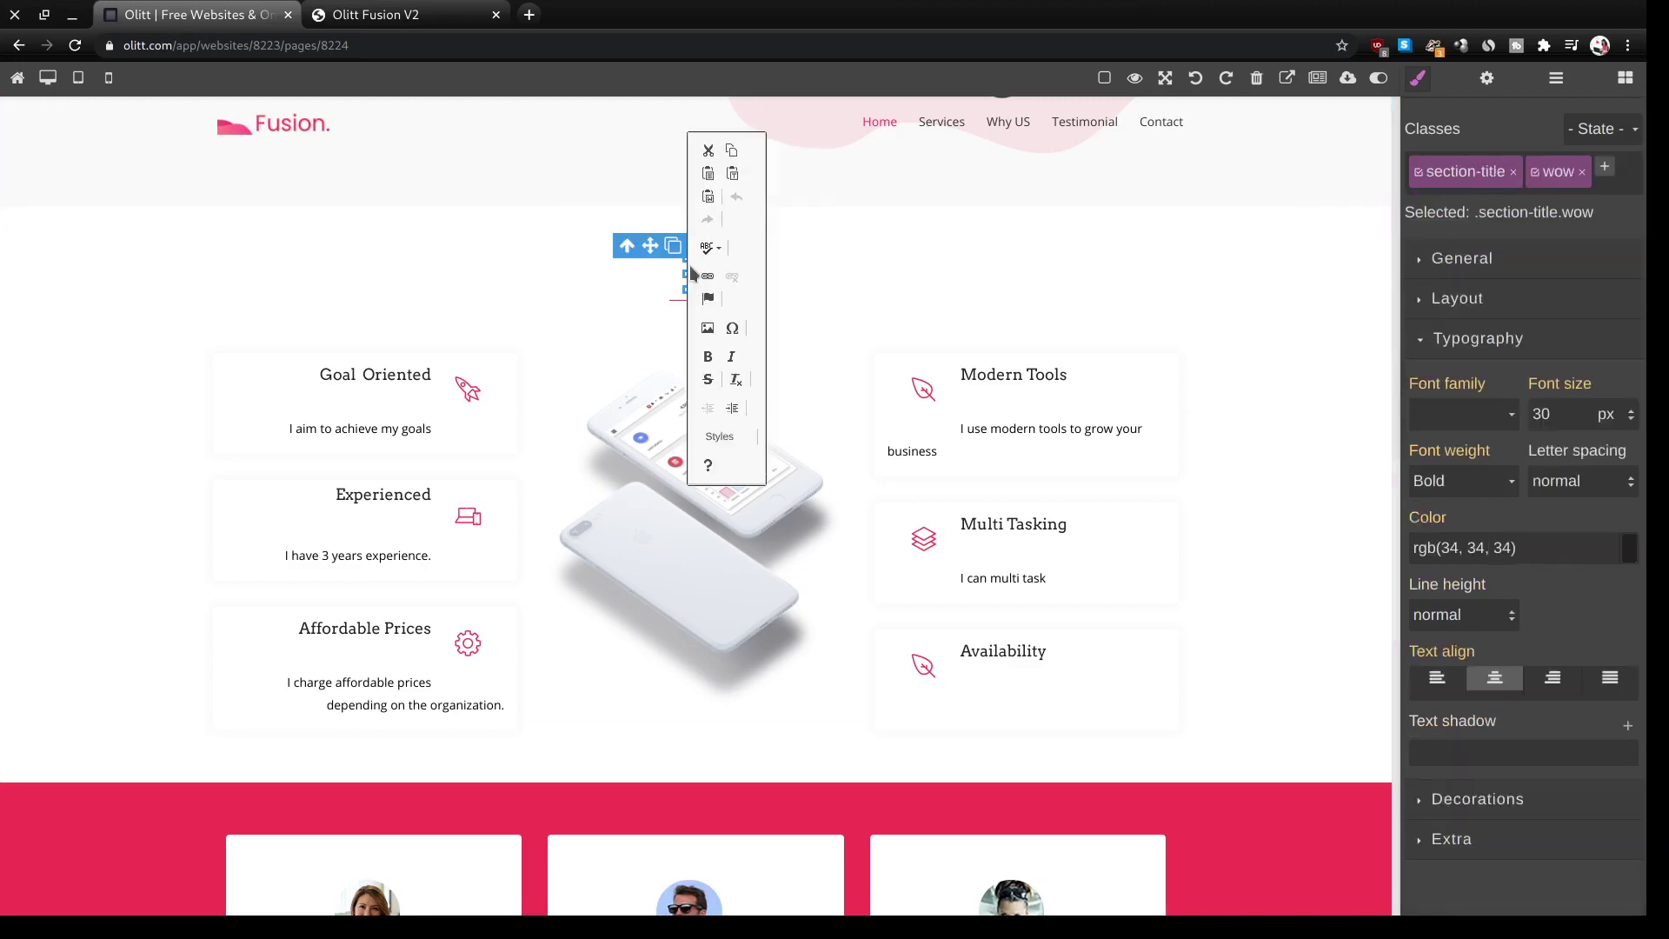
pyautogui.write('rk')
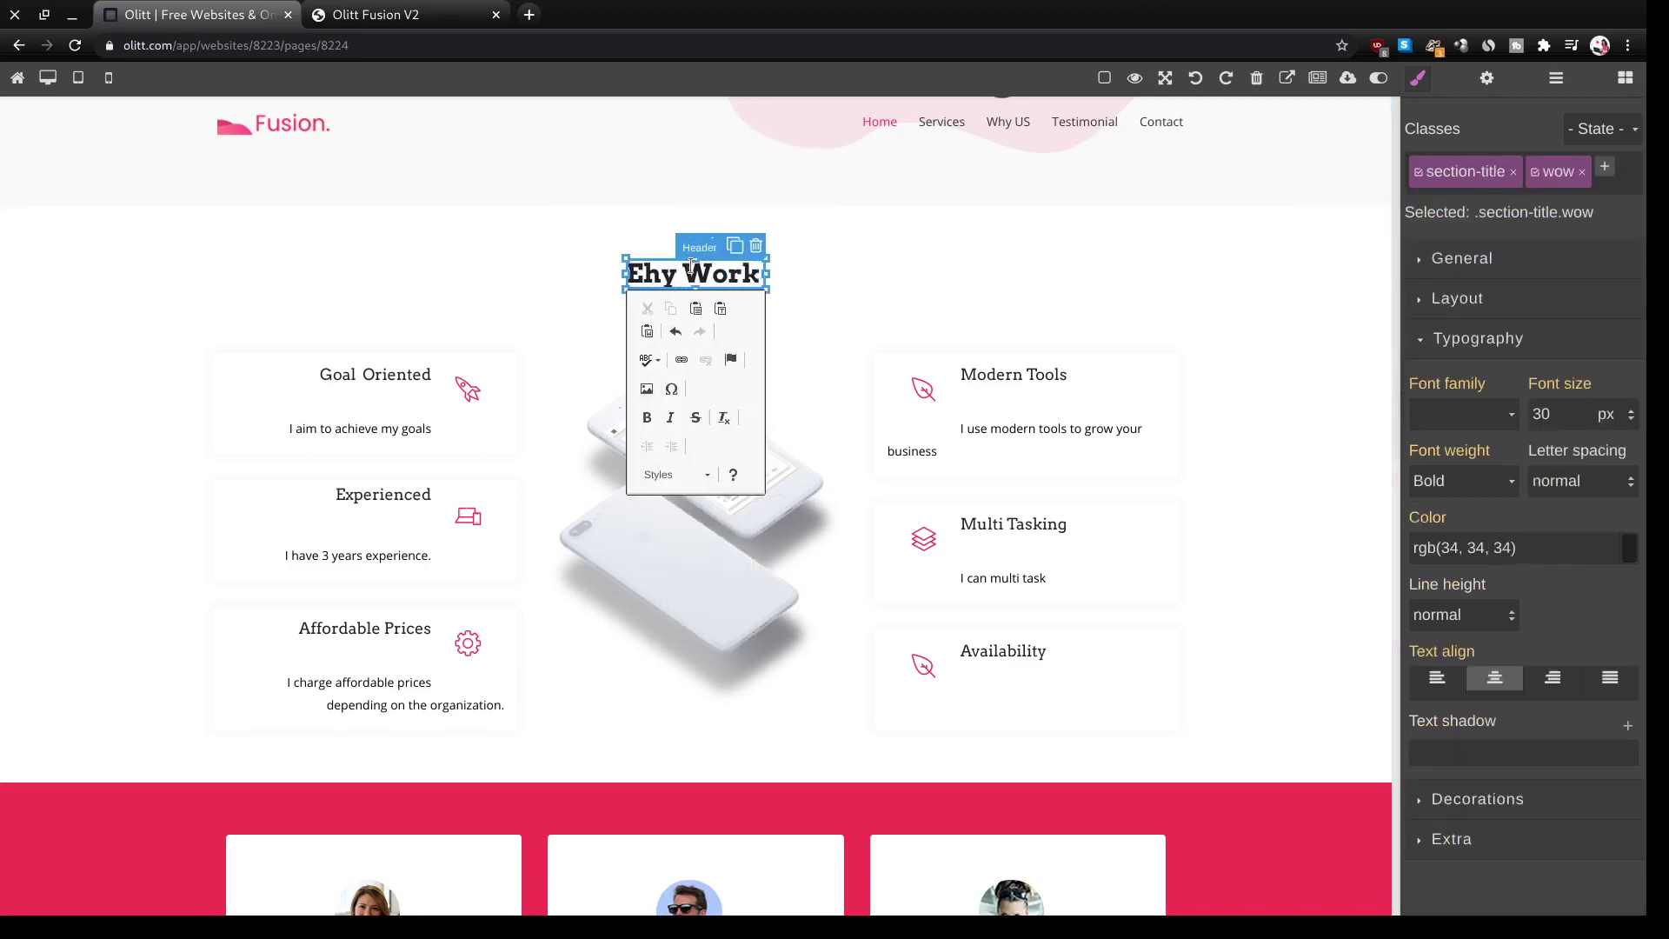
pyautogui.write(' With Me.')
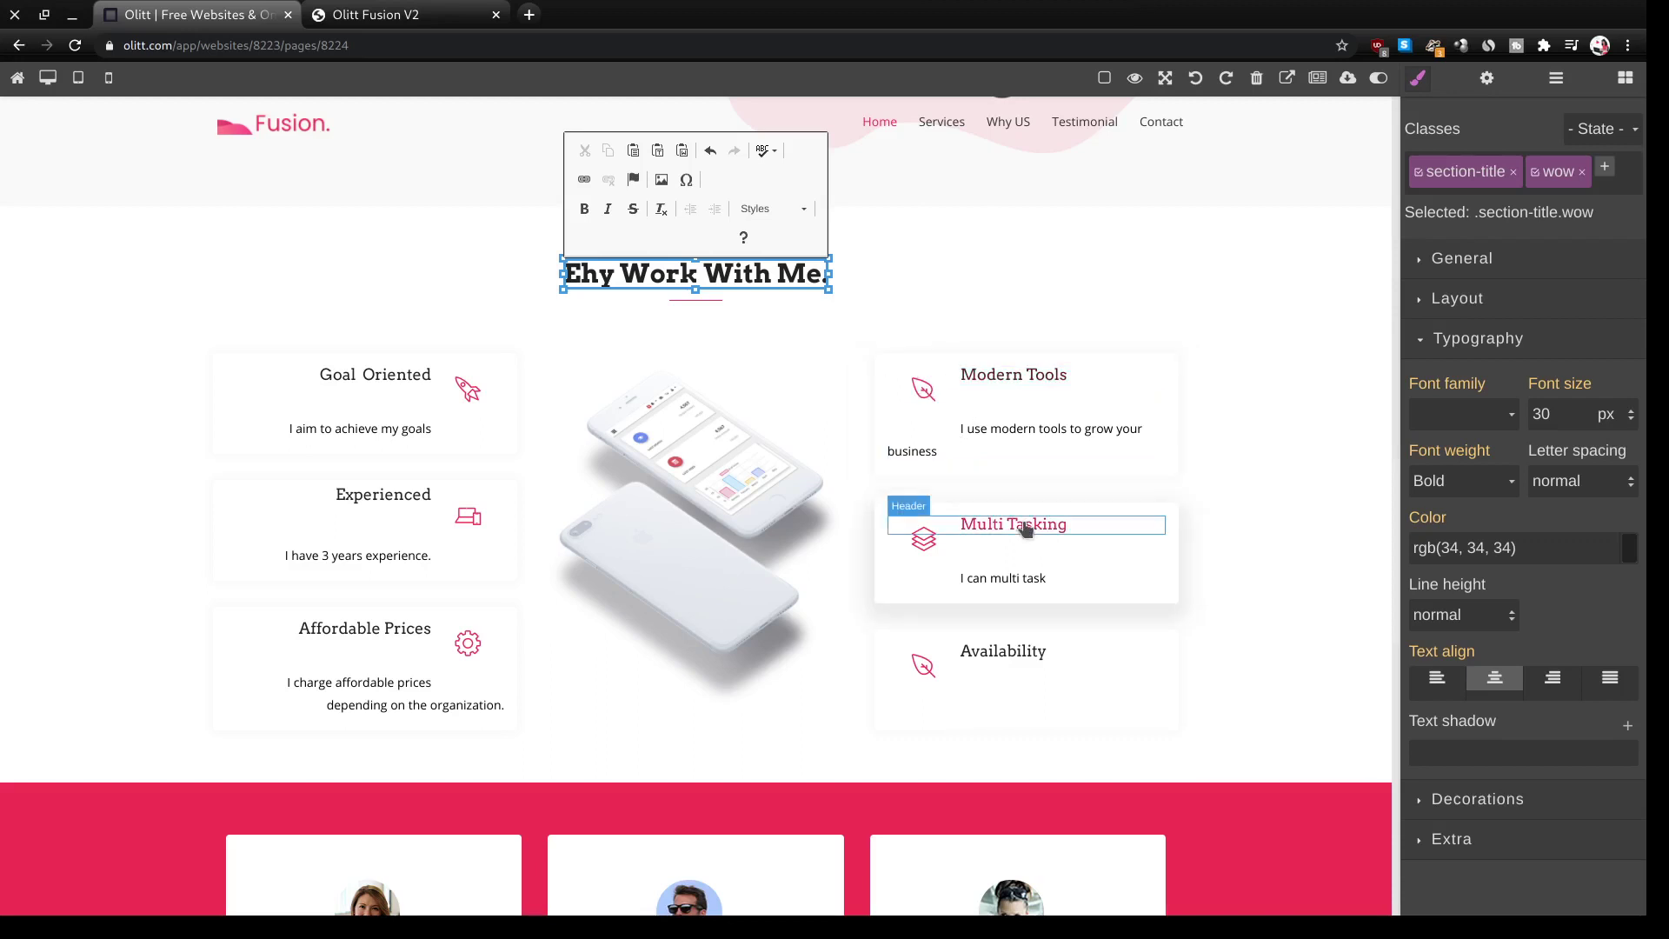
# - Replace the placeholder description in the first testimonial card with "Reliable"
pyautogui.scroll(-1, 1046, 728)
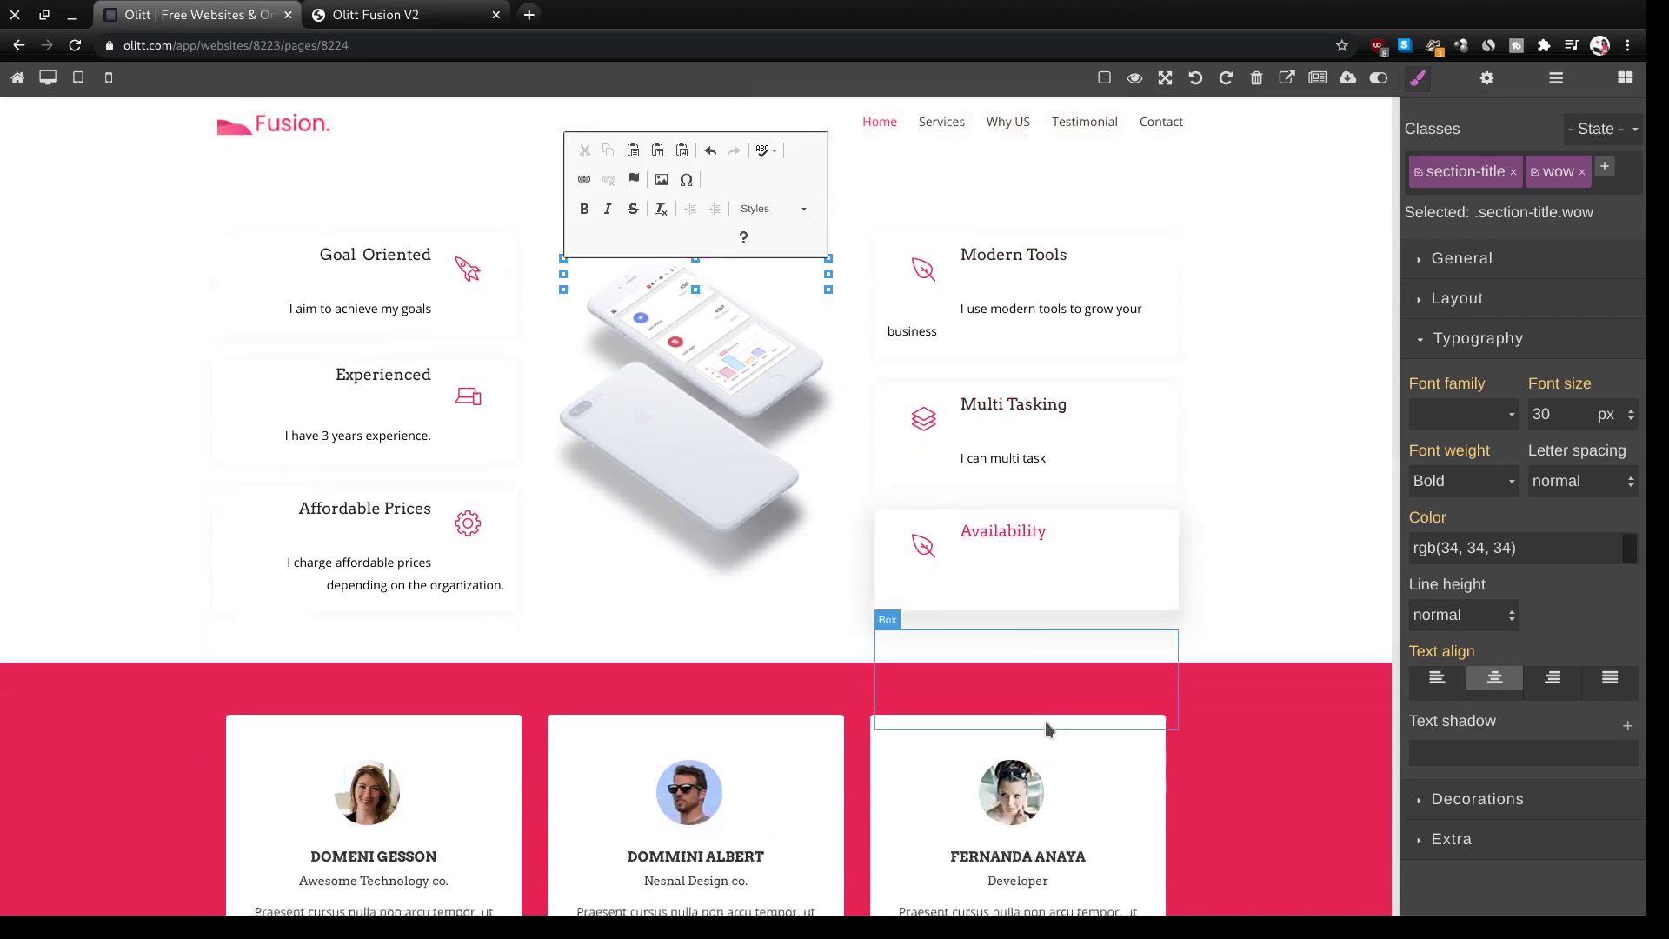
pyautogui.scroll(-2, 1044, 721)
pyautogui.scroll(-2, 670, 578)
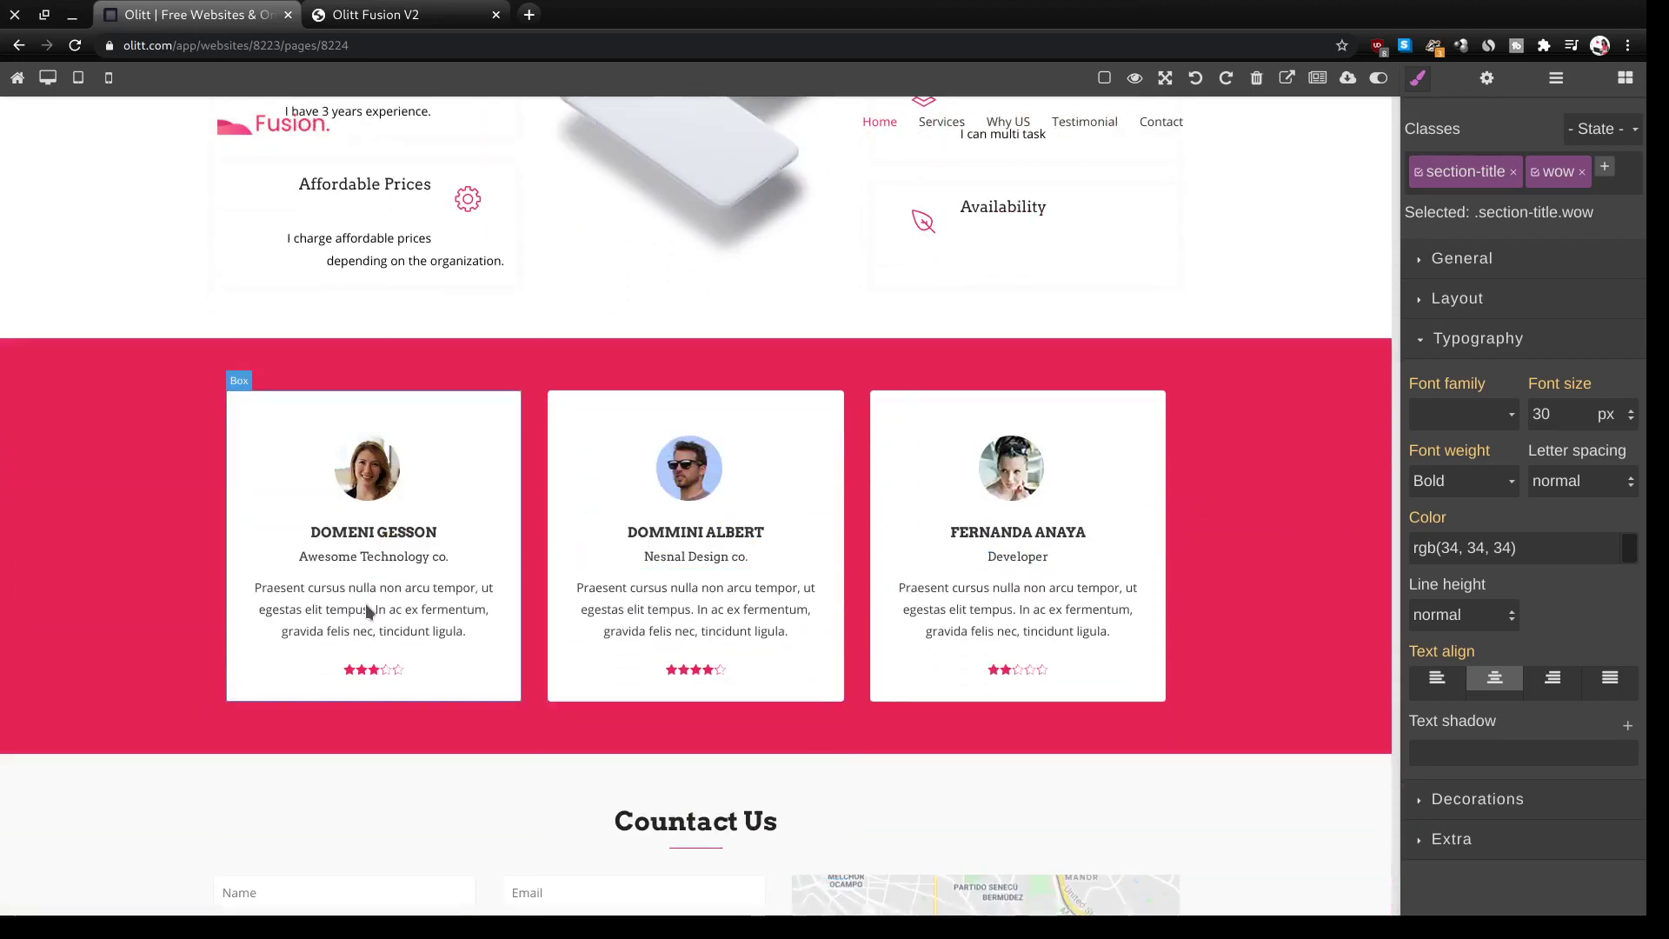
pyautogui.doubleClick(396, 603)
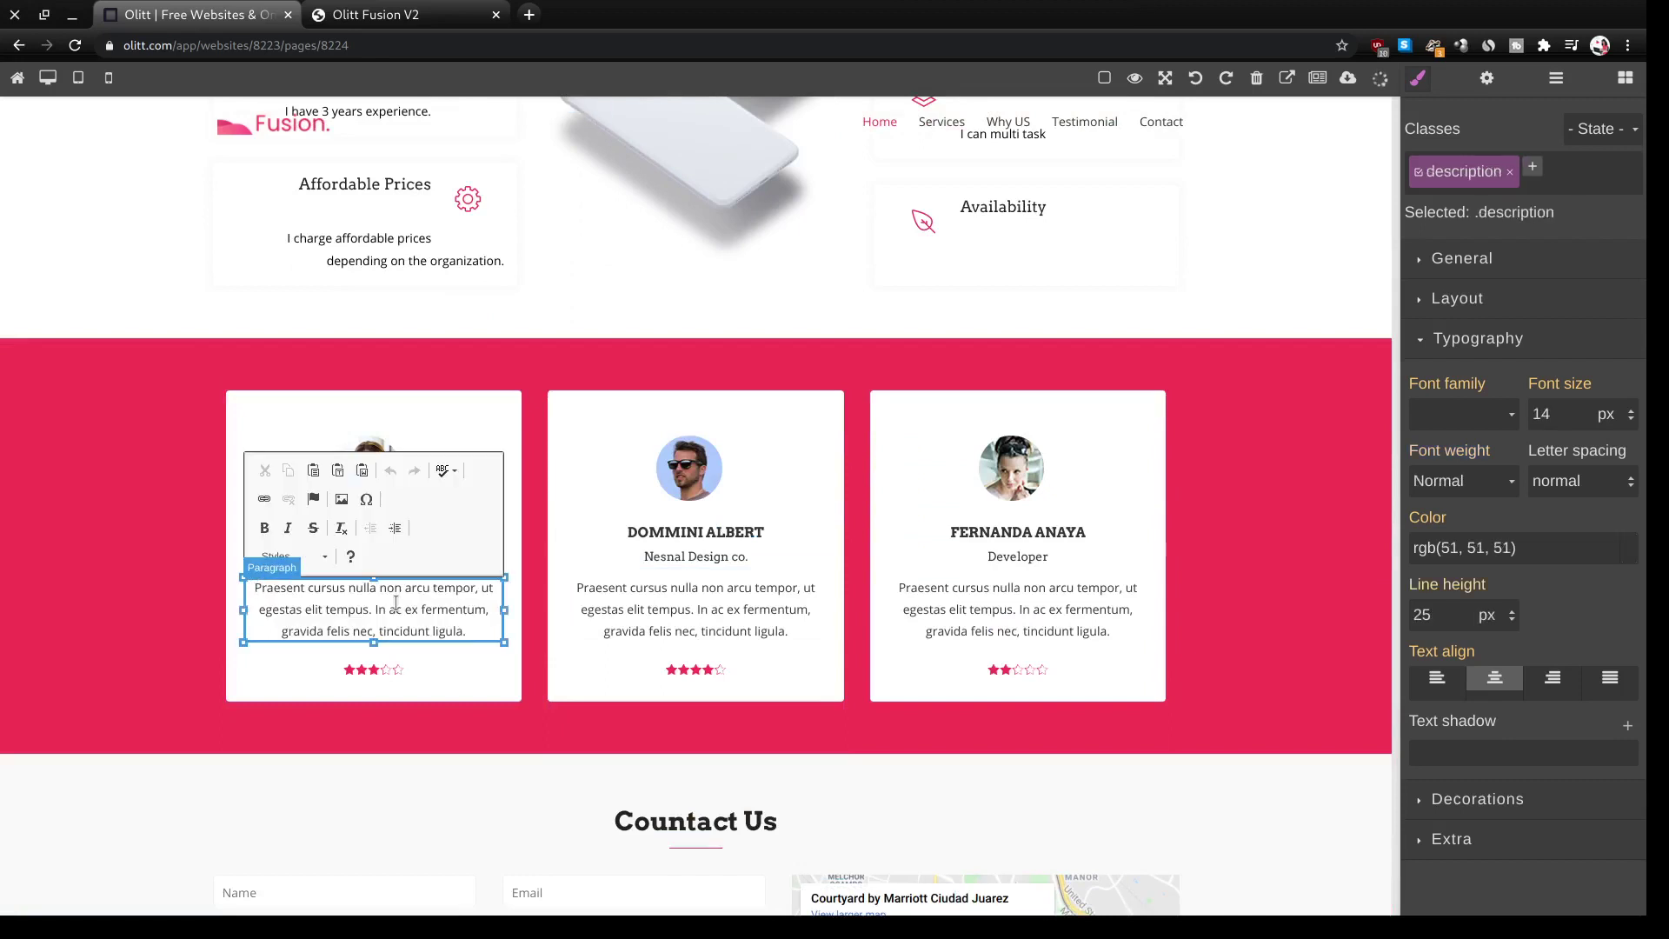
pyautogui.tripleClick(395, 603)
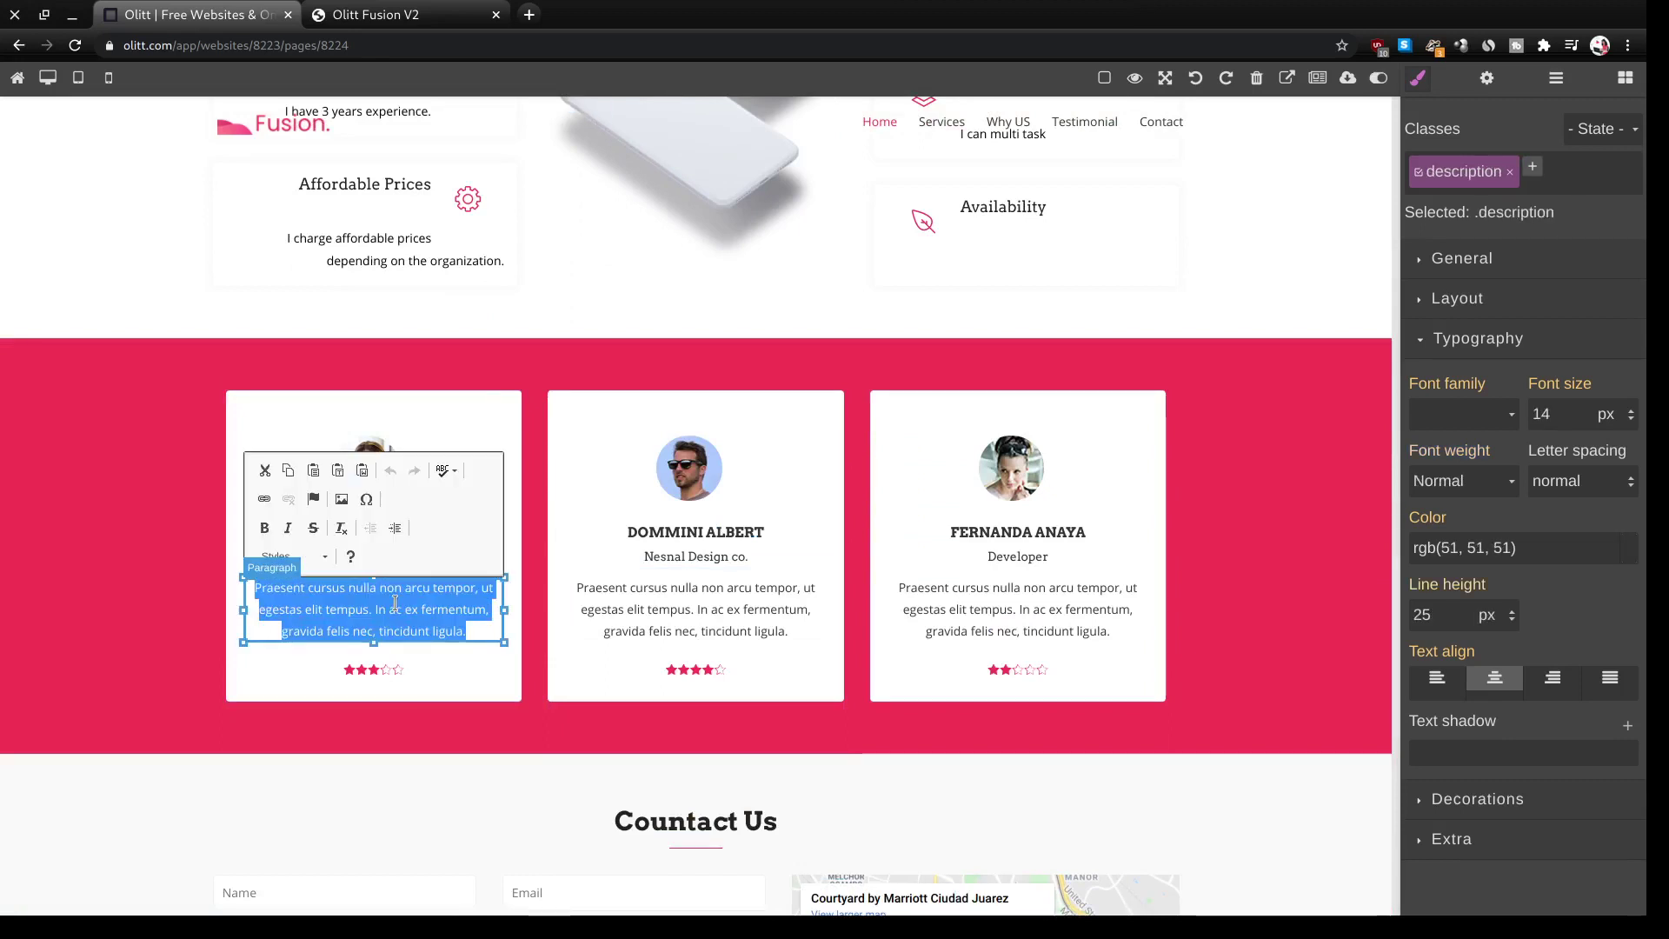
pyautogui.write('Rel')
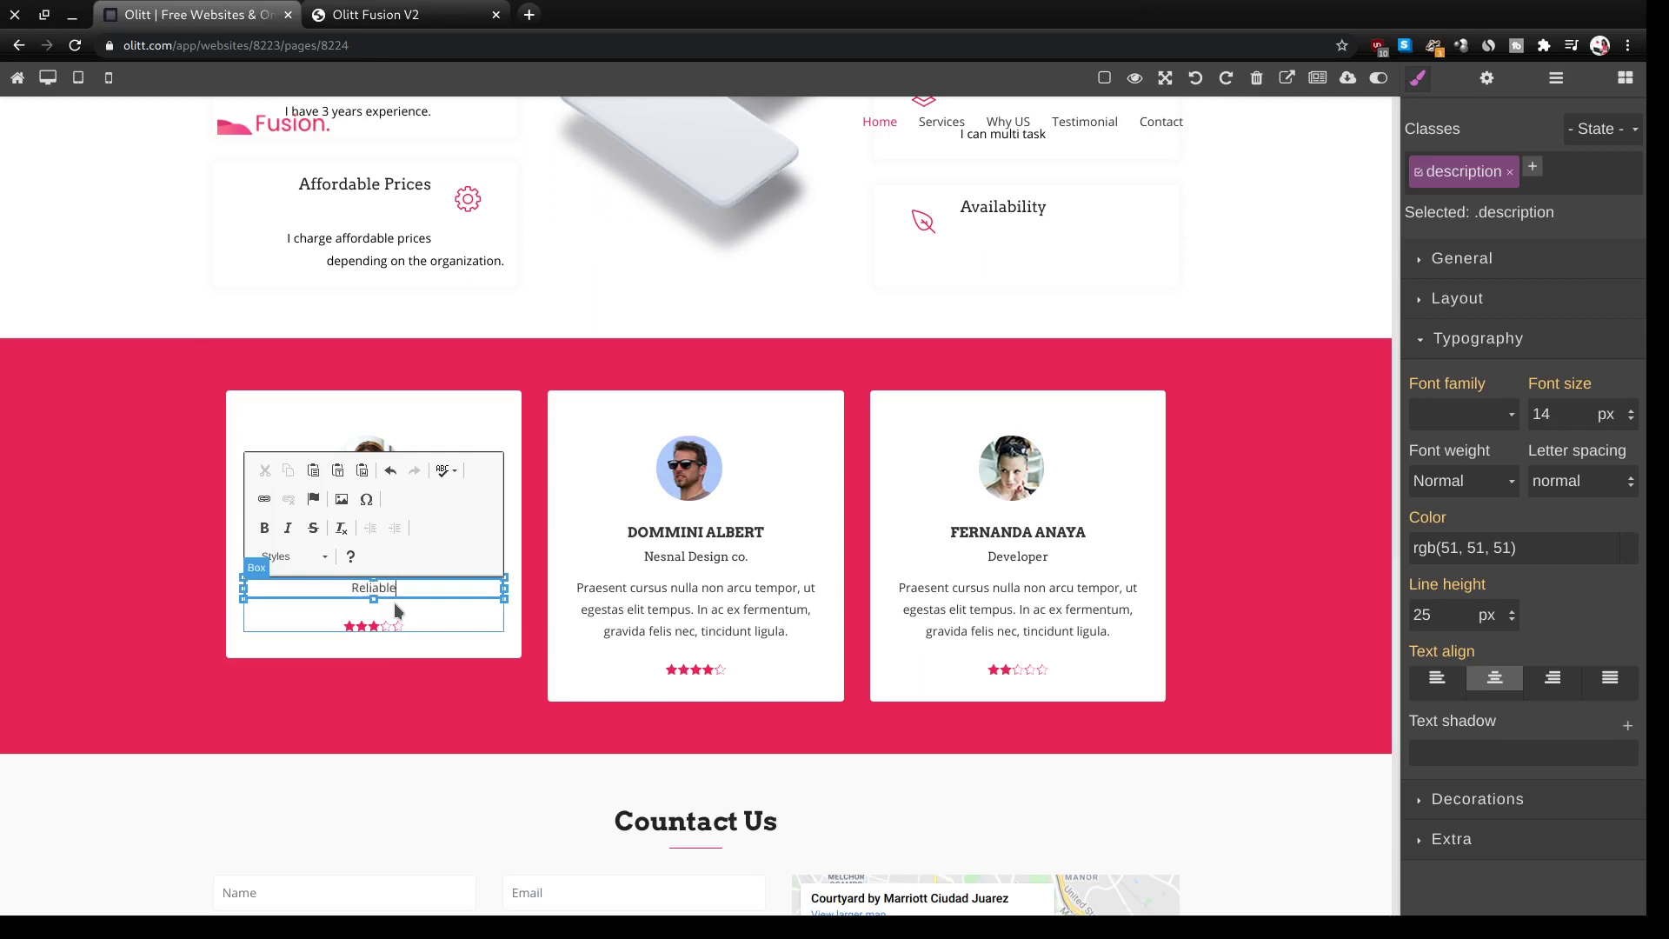
pyautogui.write('iable')
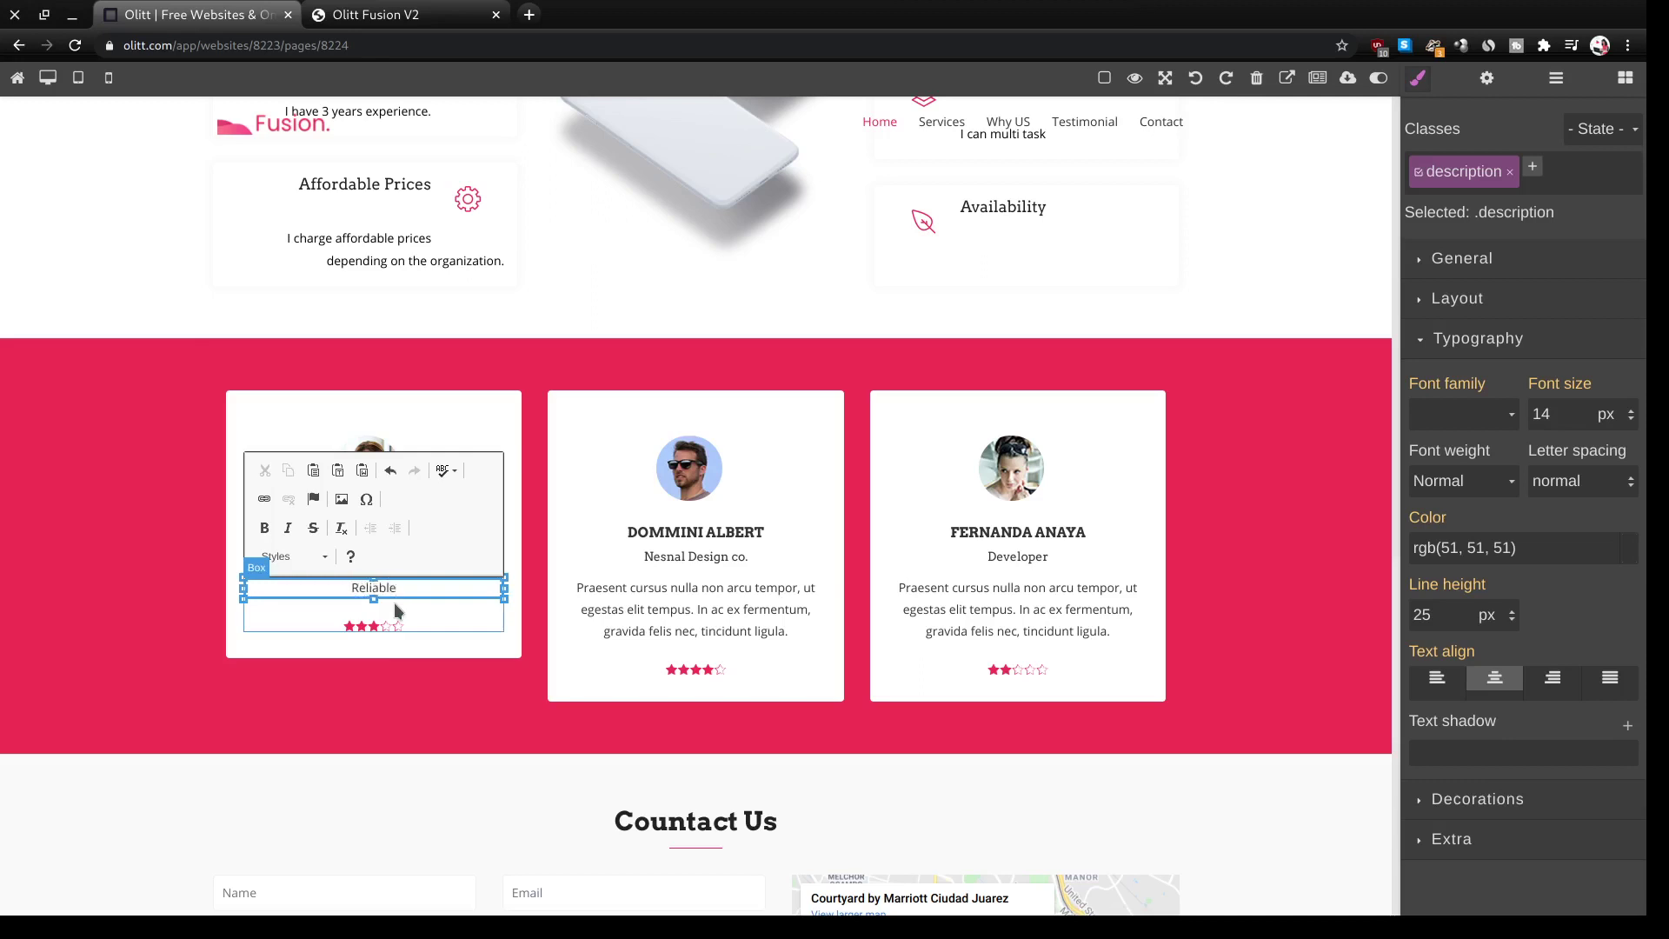
# - Replace the placeholder description in the second testimonial card with "Always on time."
pyautogui.tripleClick(657, 606)
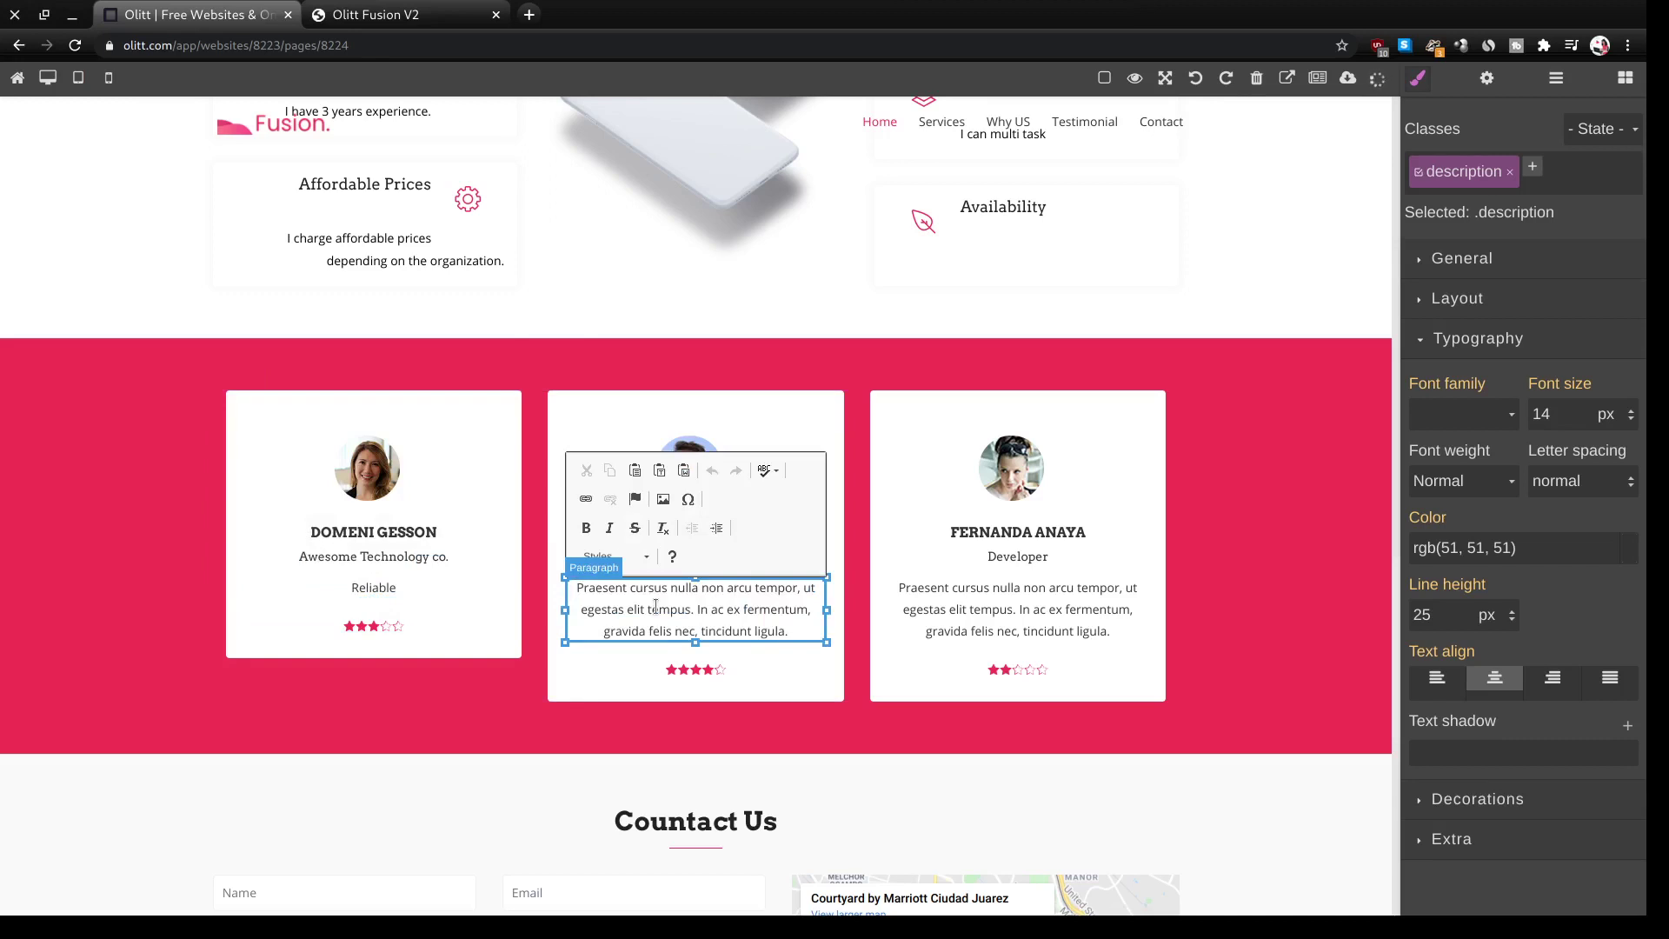
pyautogui.write('Always o')
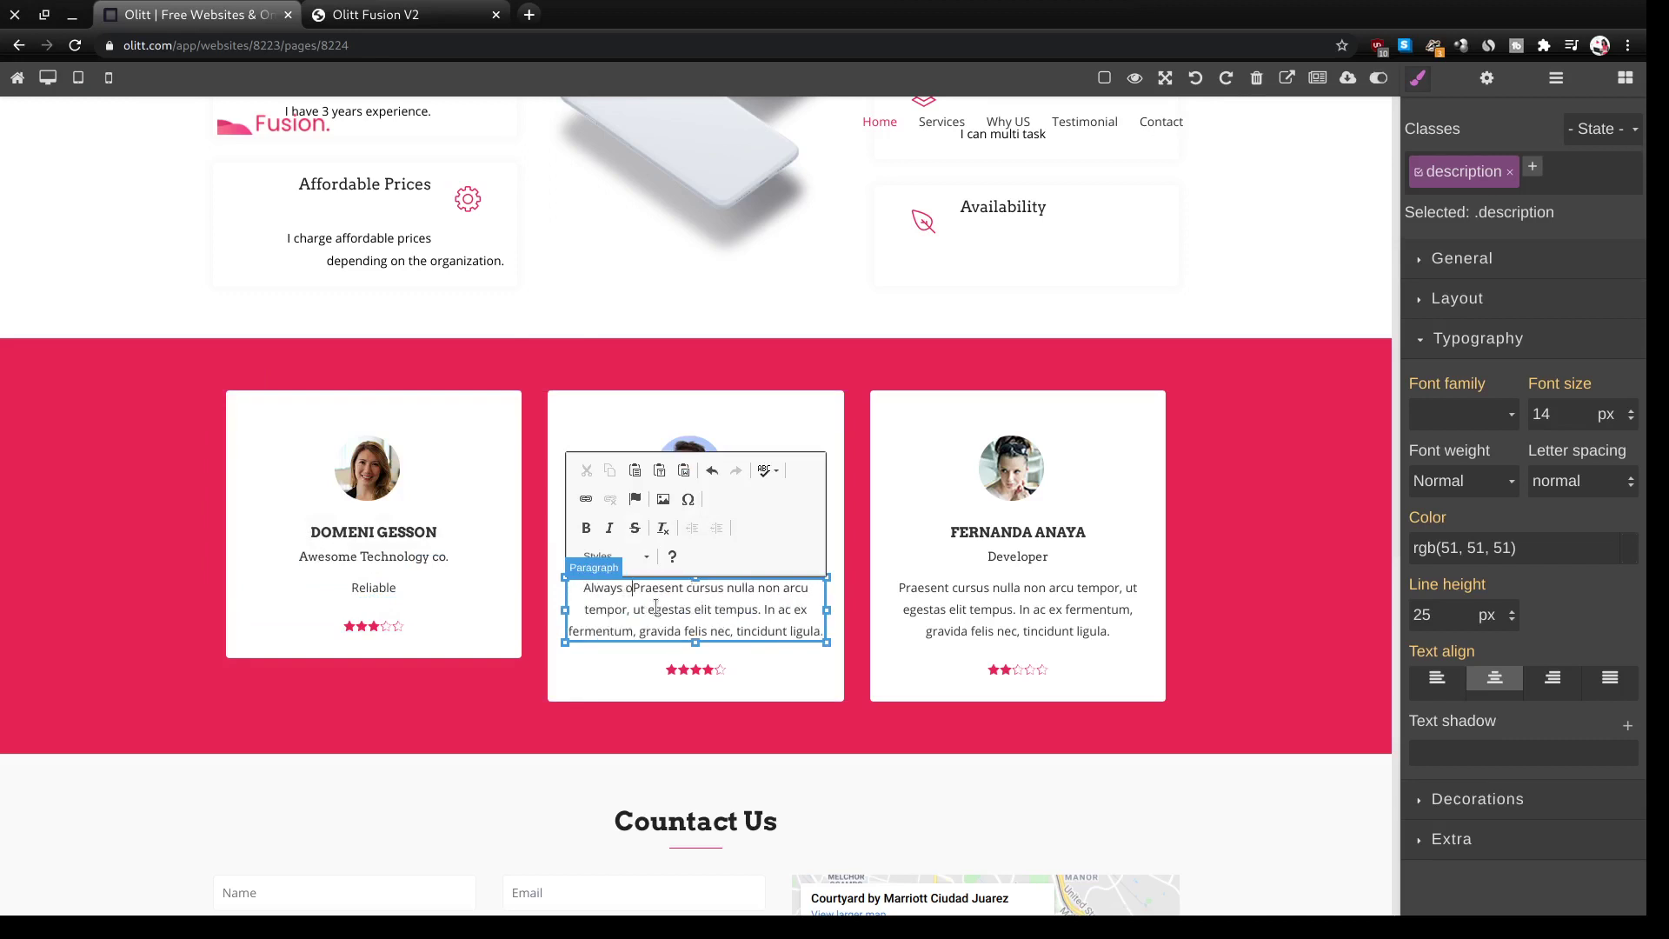
pyautogui.write('n time.')
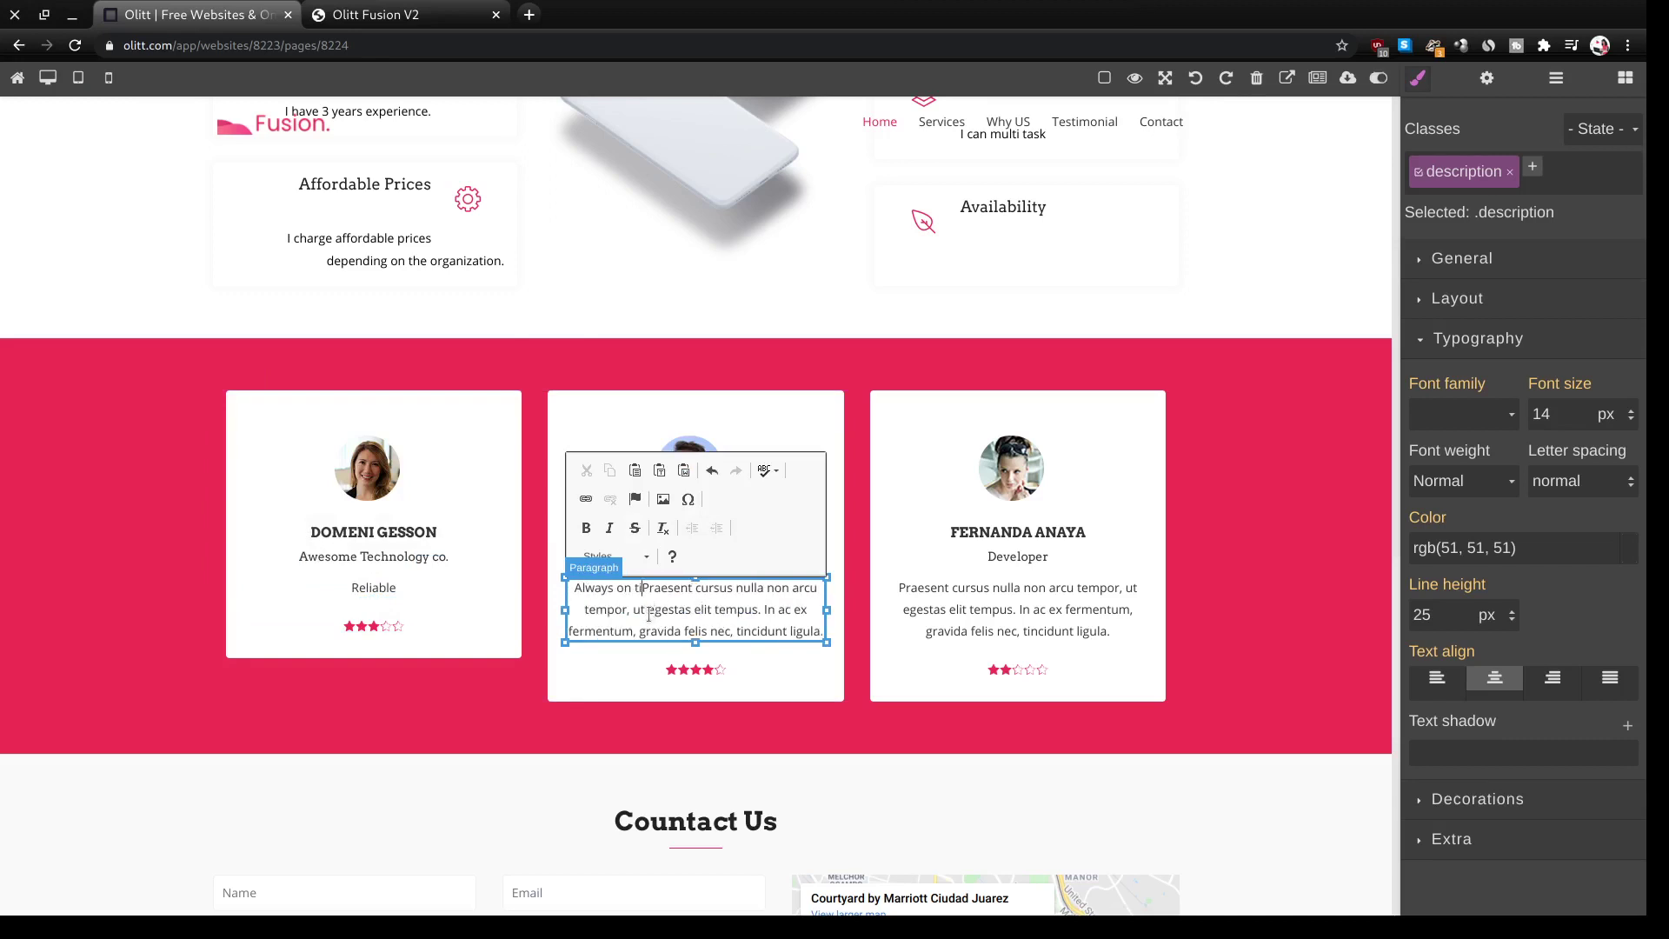
pyautogui.hotkey('shift', 'Down')
pyautogui.hotkey('shift', 'Down')
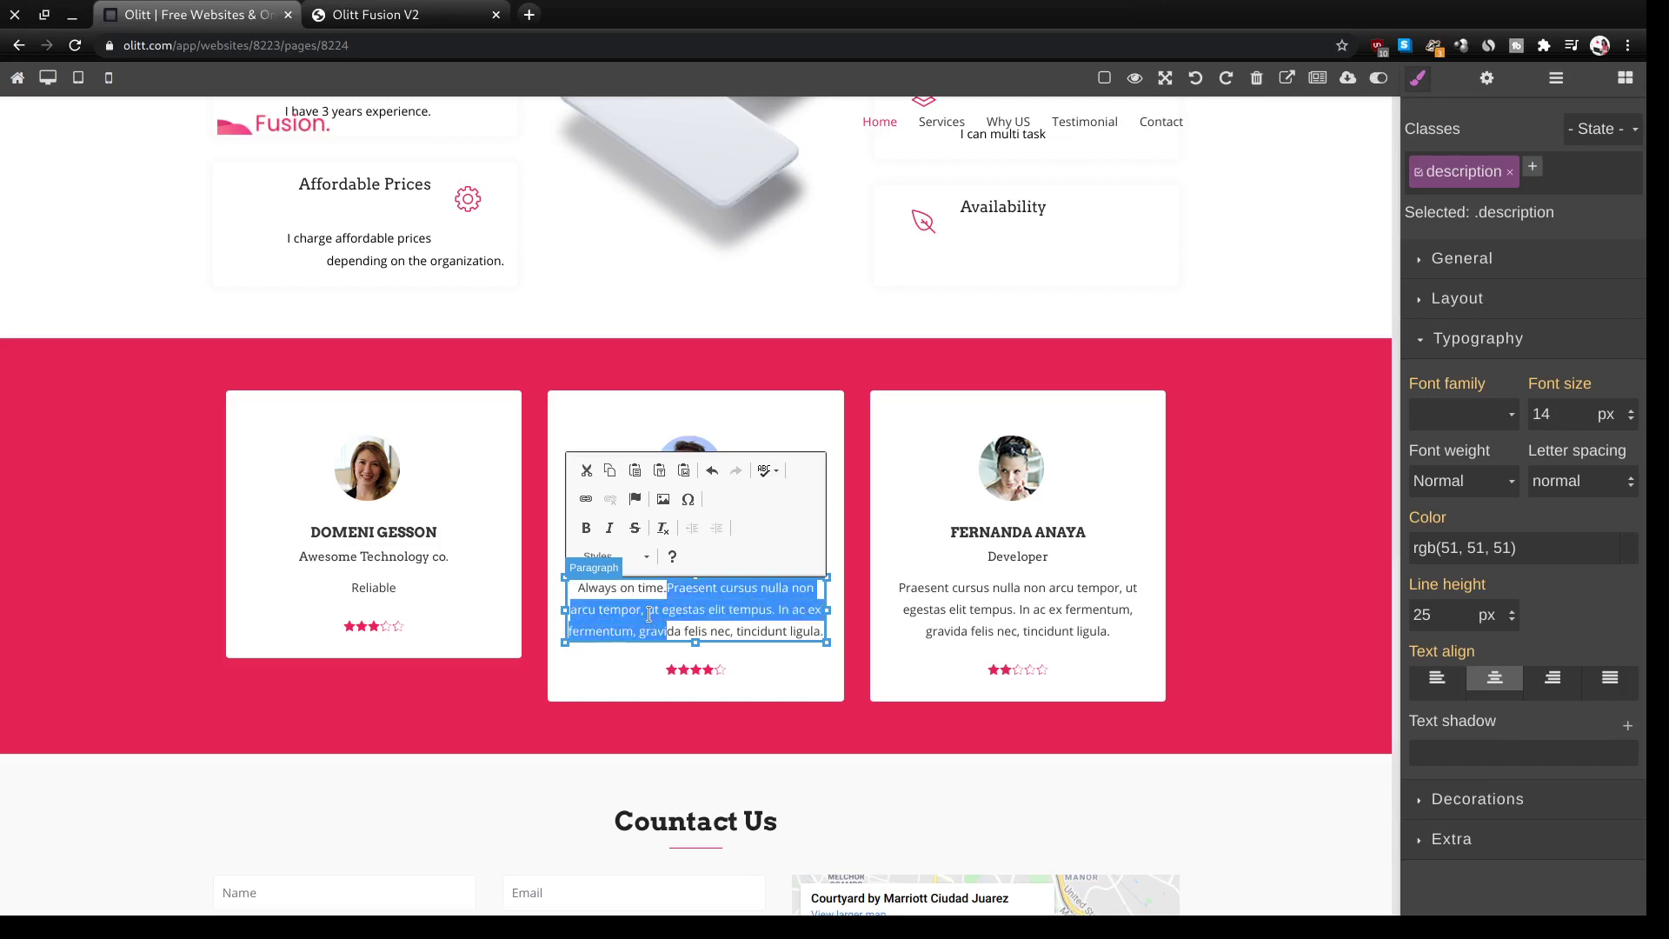
pyautogui.press('BackSpace')
pyautogui.hotkey('ctrl', 'shift', 'Right')
pyautogui.hotkey('ctrl', 'shift', 'Right')
pyautogui.hotkey('ctrl', 'shift', 'Right')
pyautogui.hotkey('ctrl', 'shift', 'Right')
pyautogui.hotkey('ctrl', 'shift', 'Right')
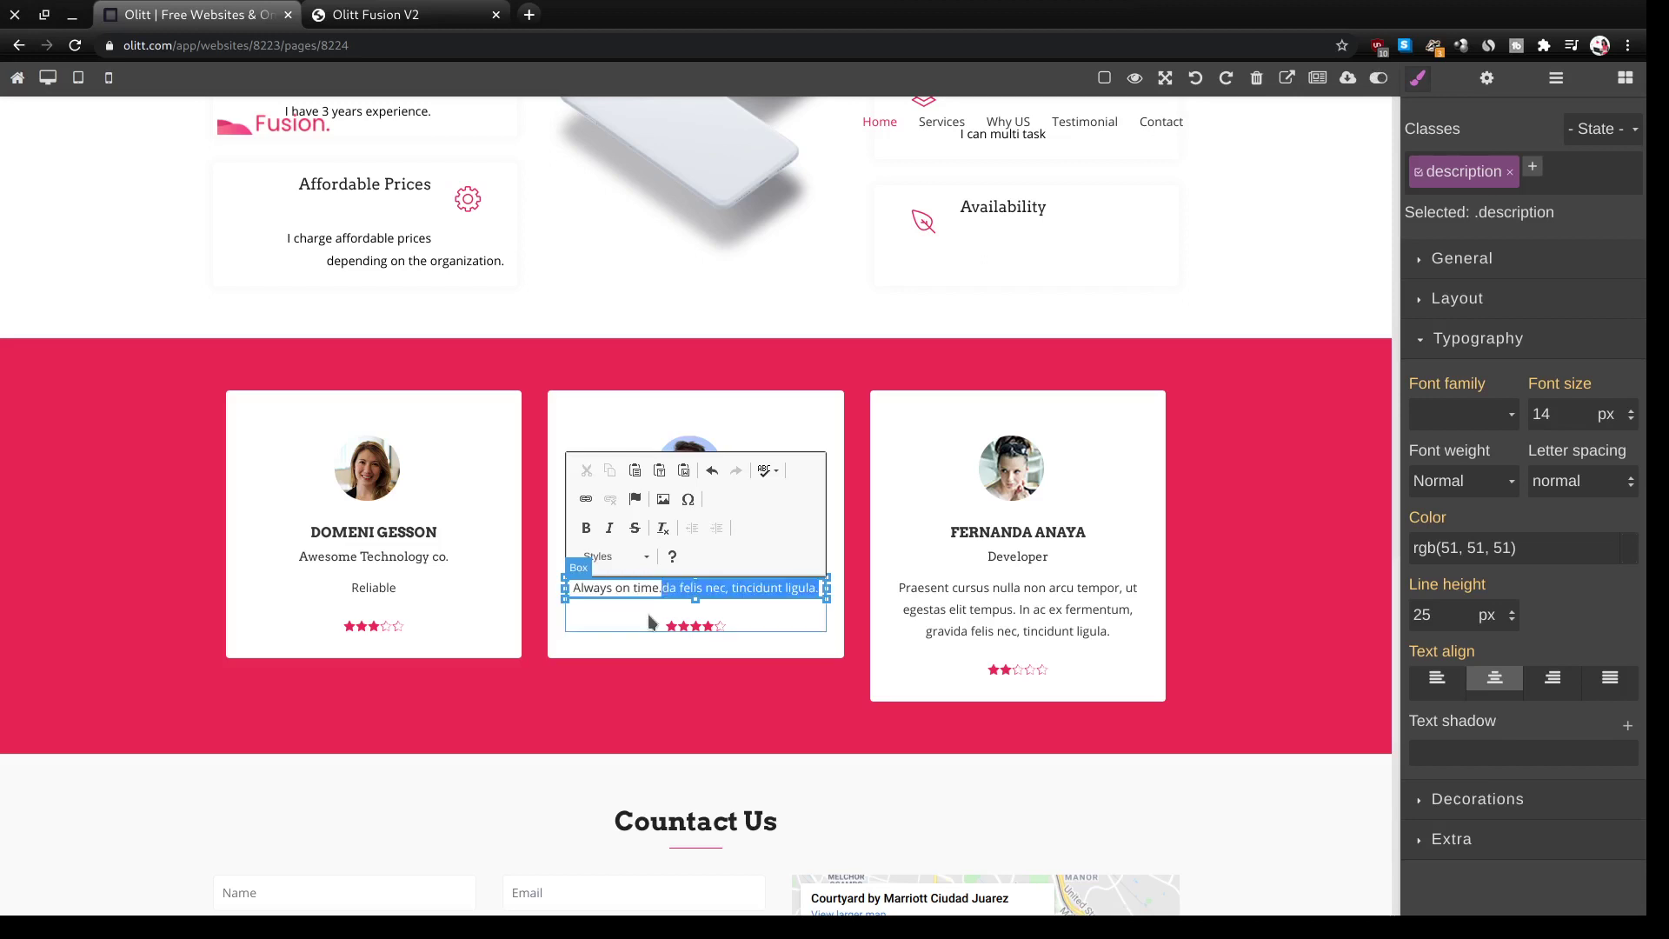
pyautogui.press('BackSpace')
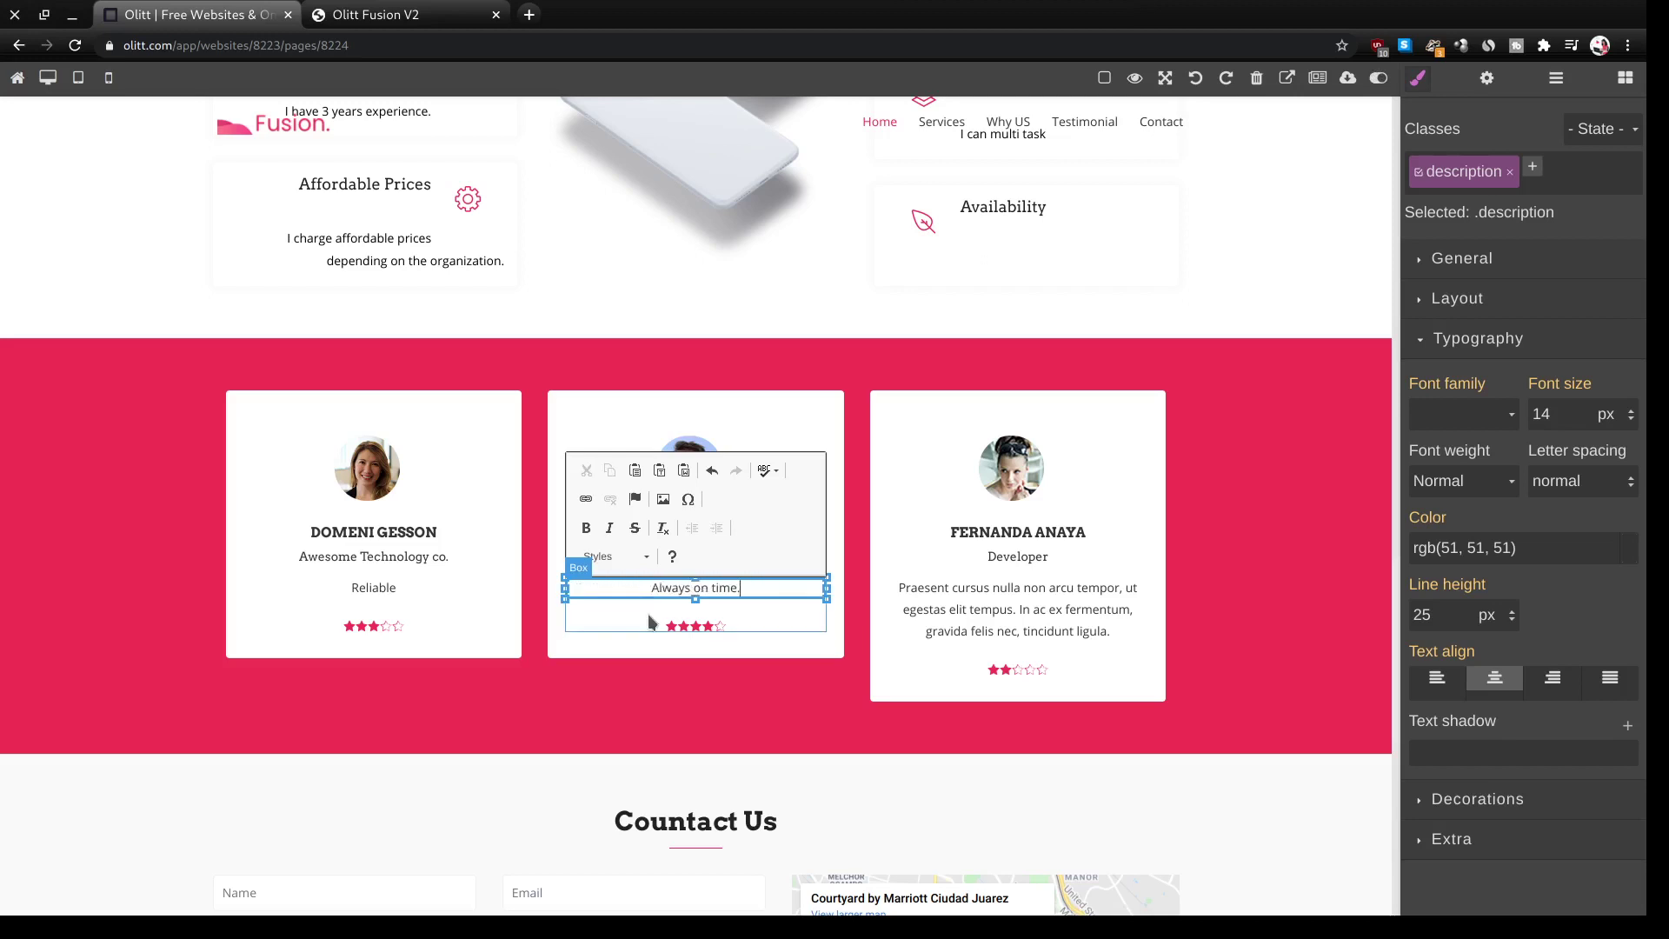
# - Insert "Good work!" at the start of the description in the third testimonial card
pyautogui.doubleClick(1013, 620)
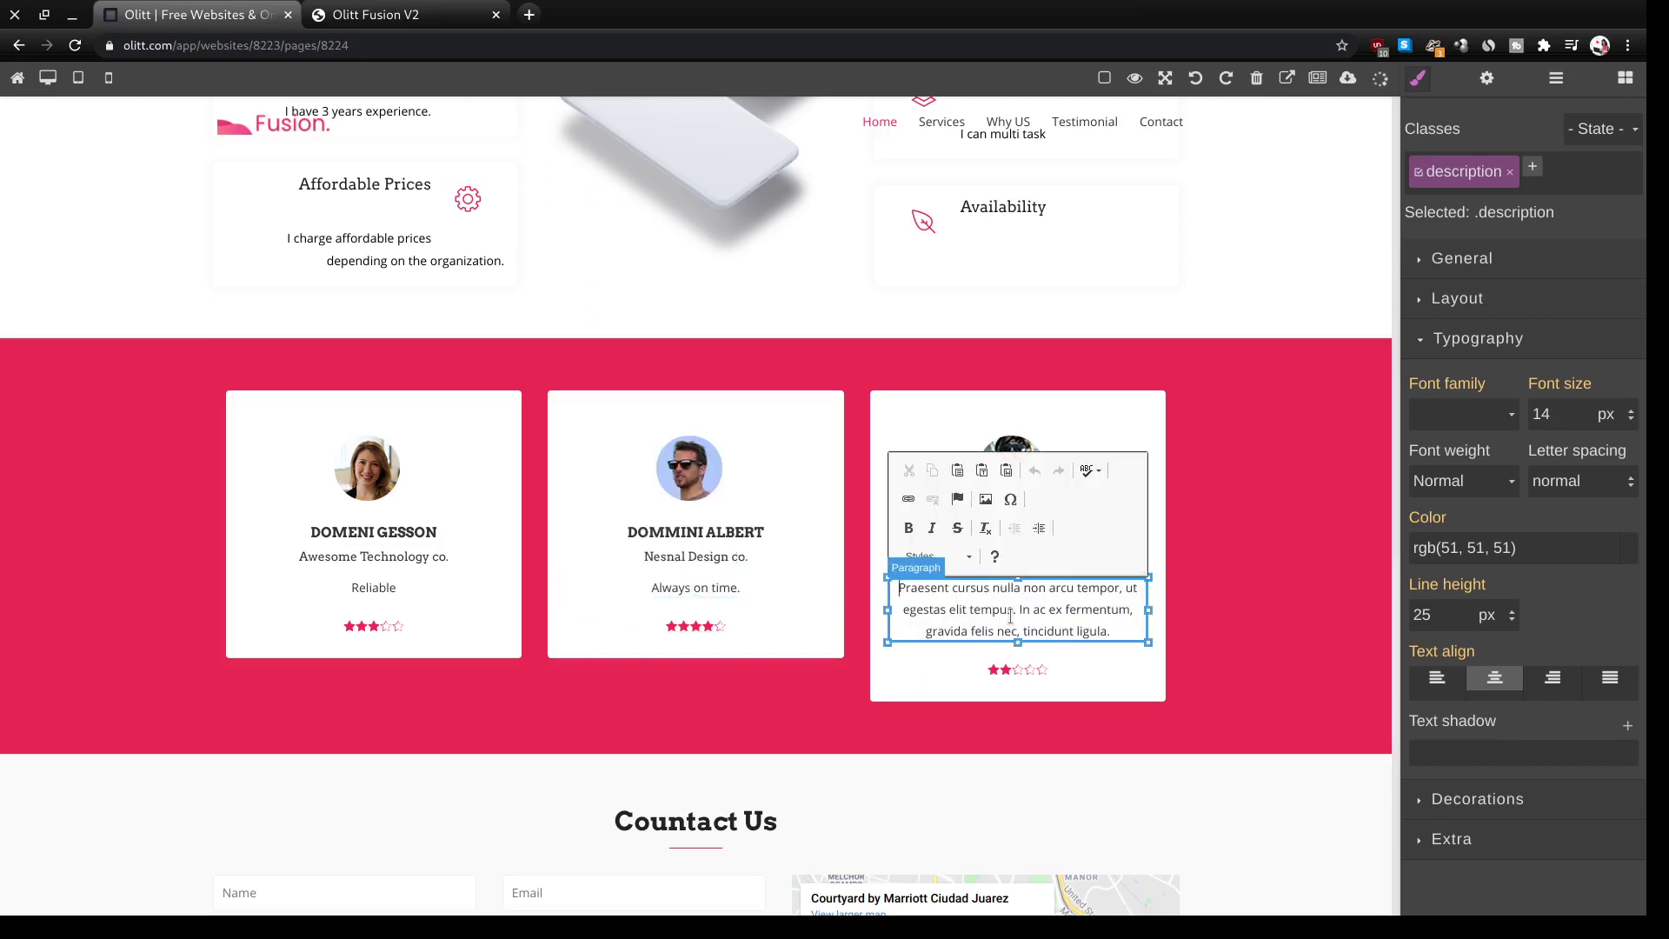
pyautogui.write('Good work')
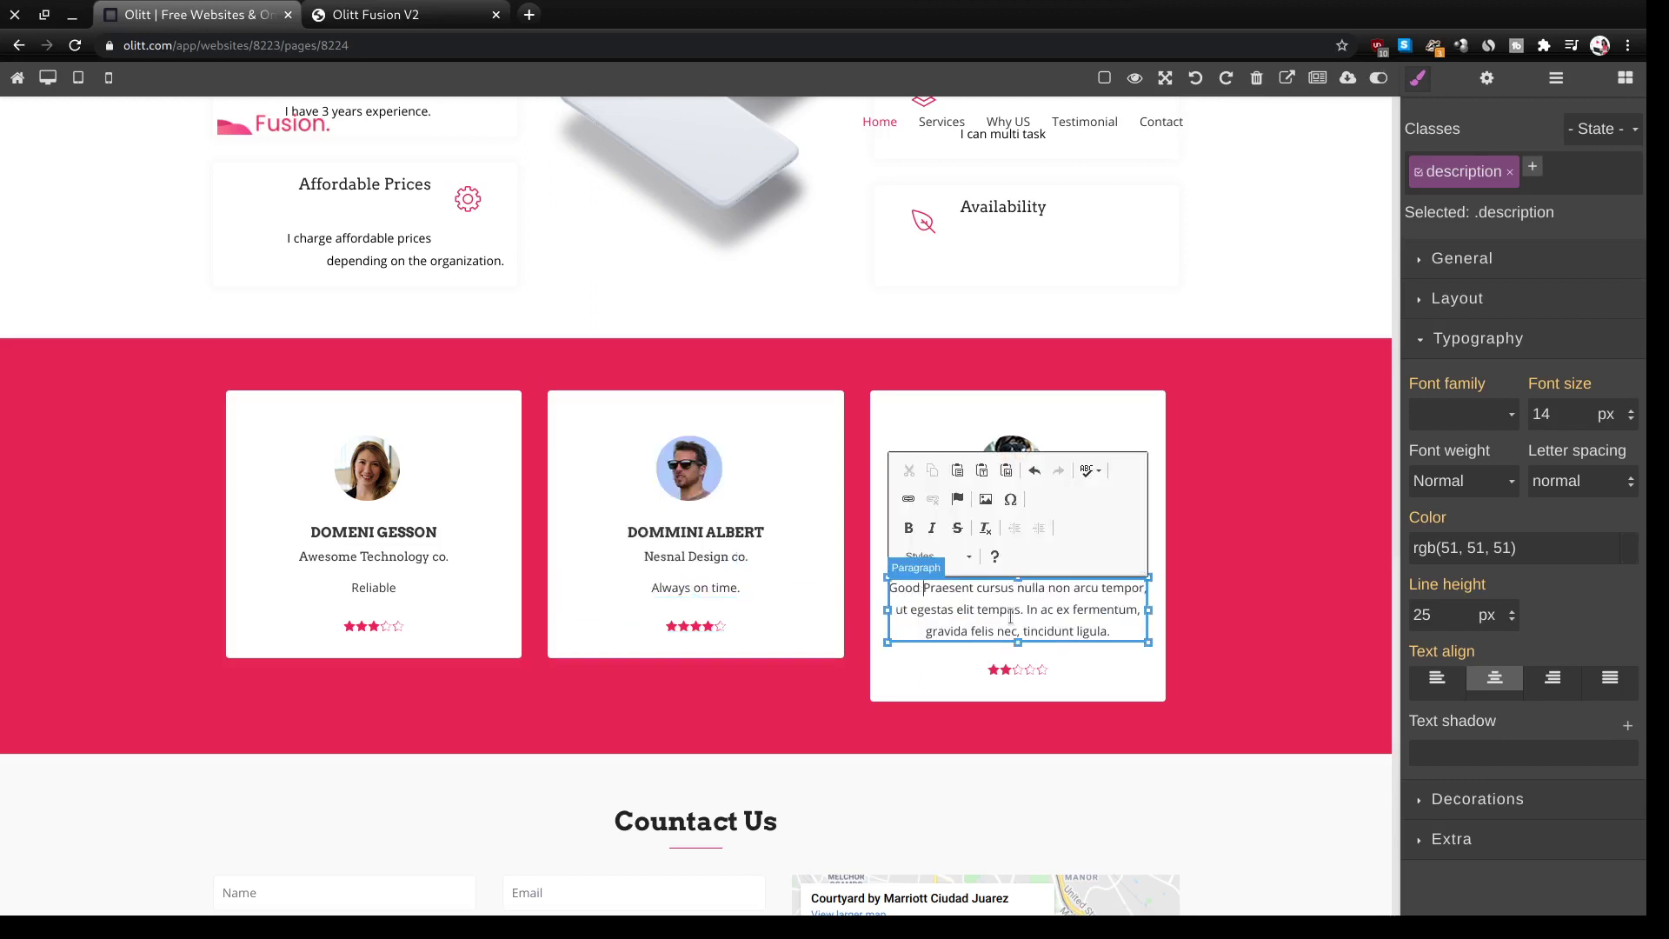
pyautogui.write('!')
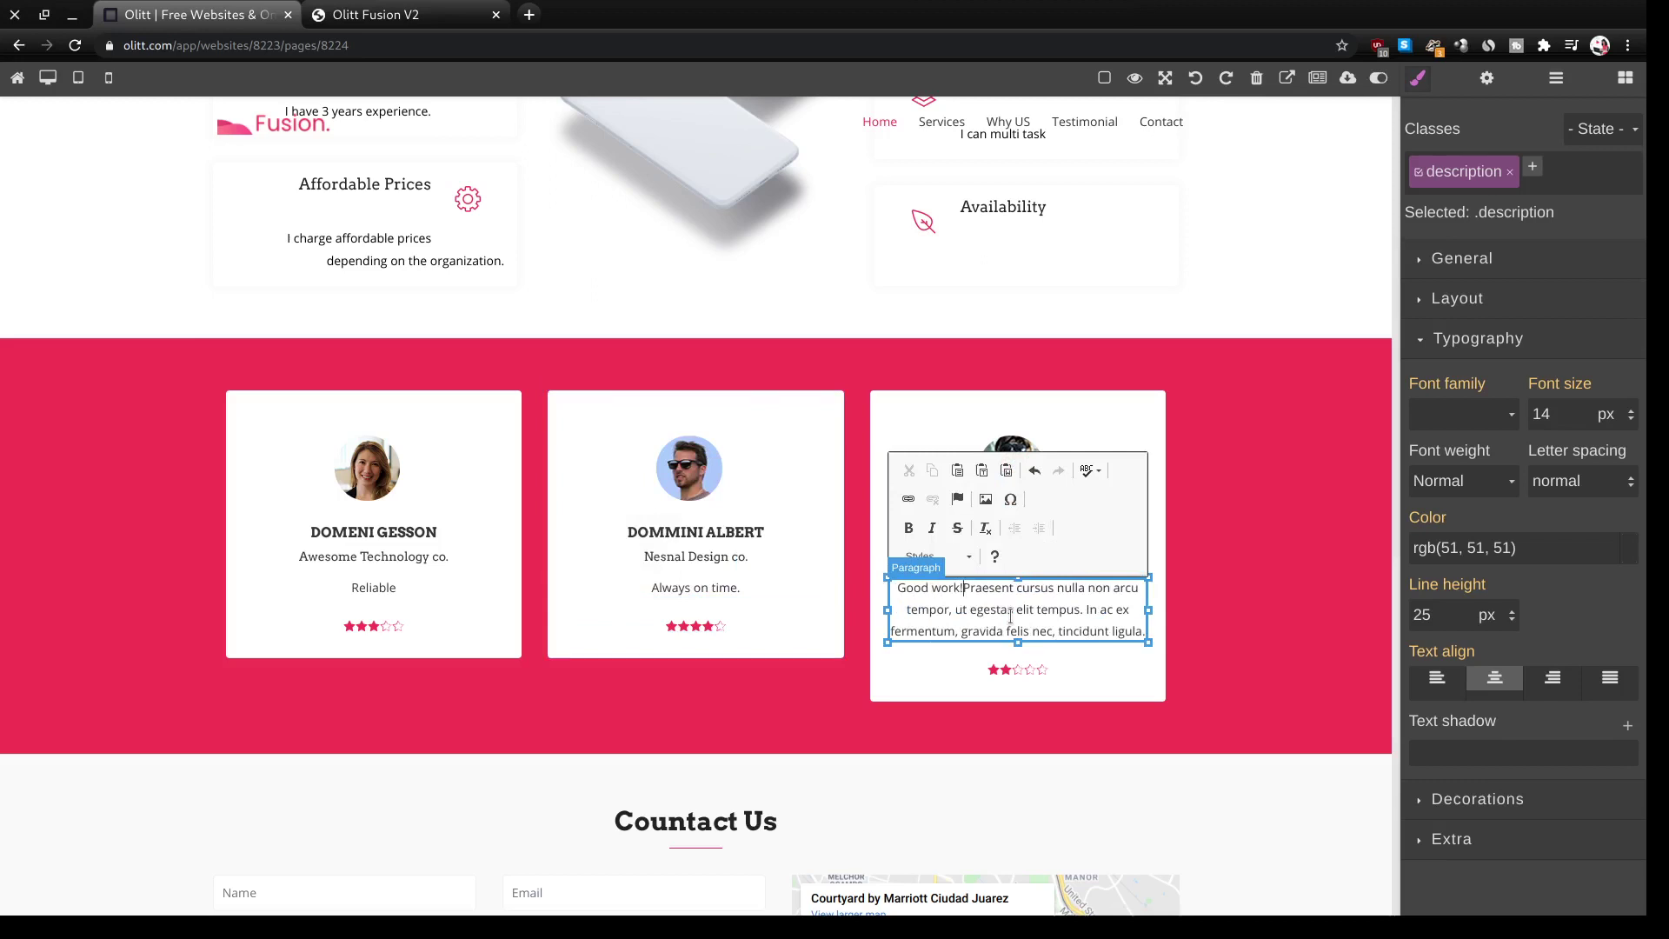
# - Correct the misspelled "Countact Us" heading to "Contact Us" and select the column that holds the map
pyautogui.scroll(-3, 792, 602)
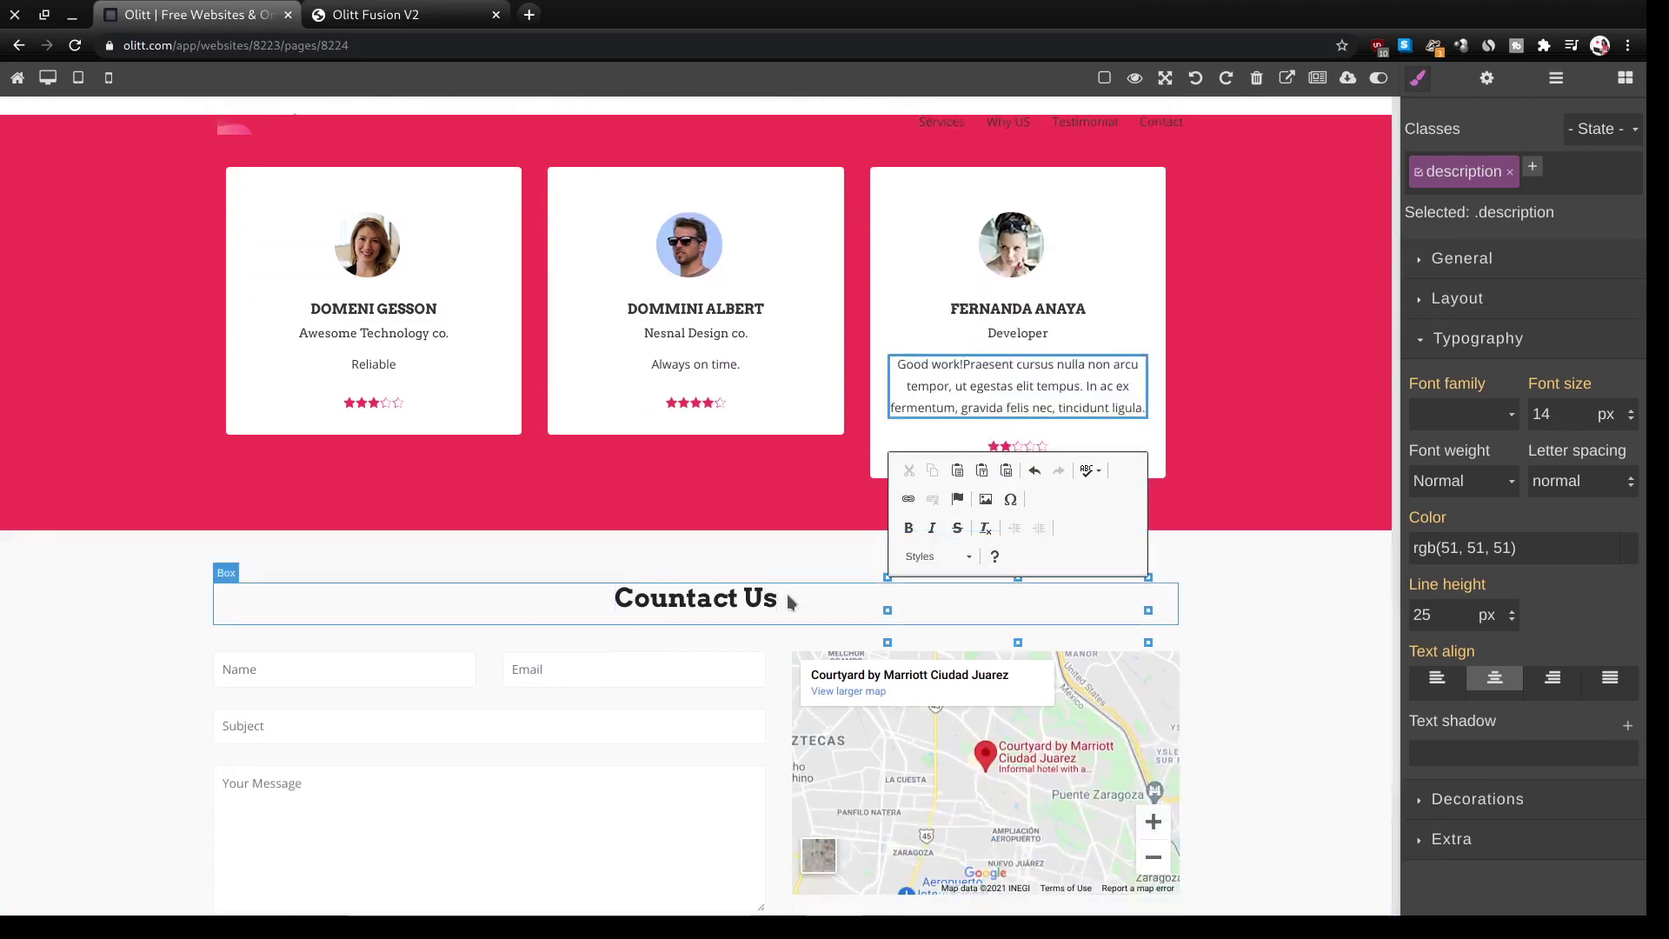
pyautogui.click(662, 598)
pyautogui.doubleClick(663, 598)
pyautogui.click(662, 598)
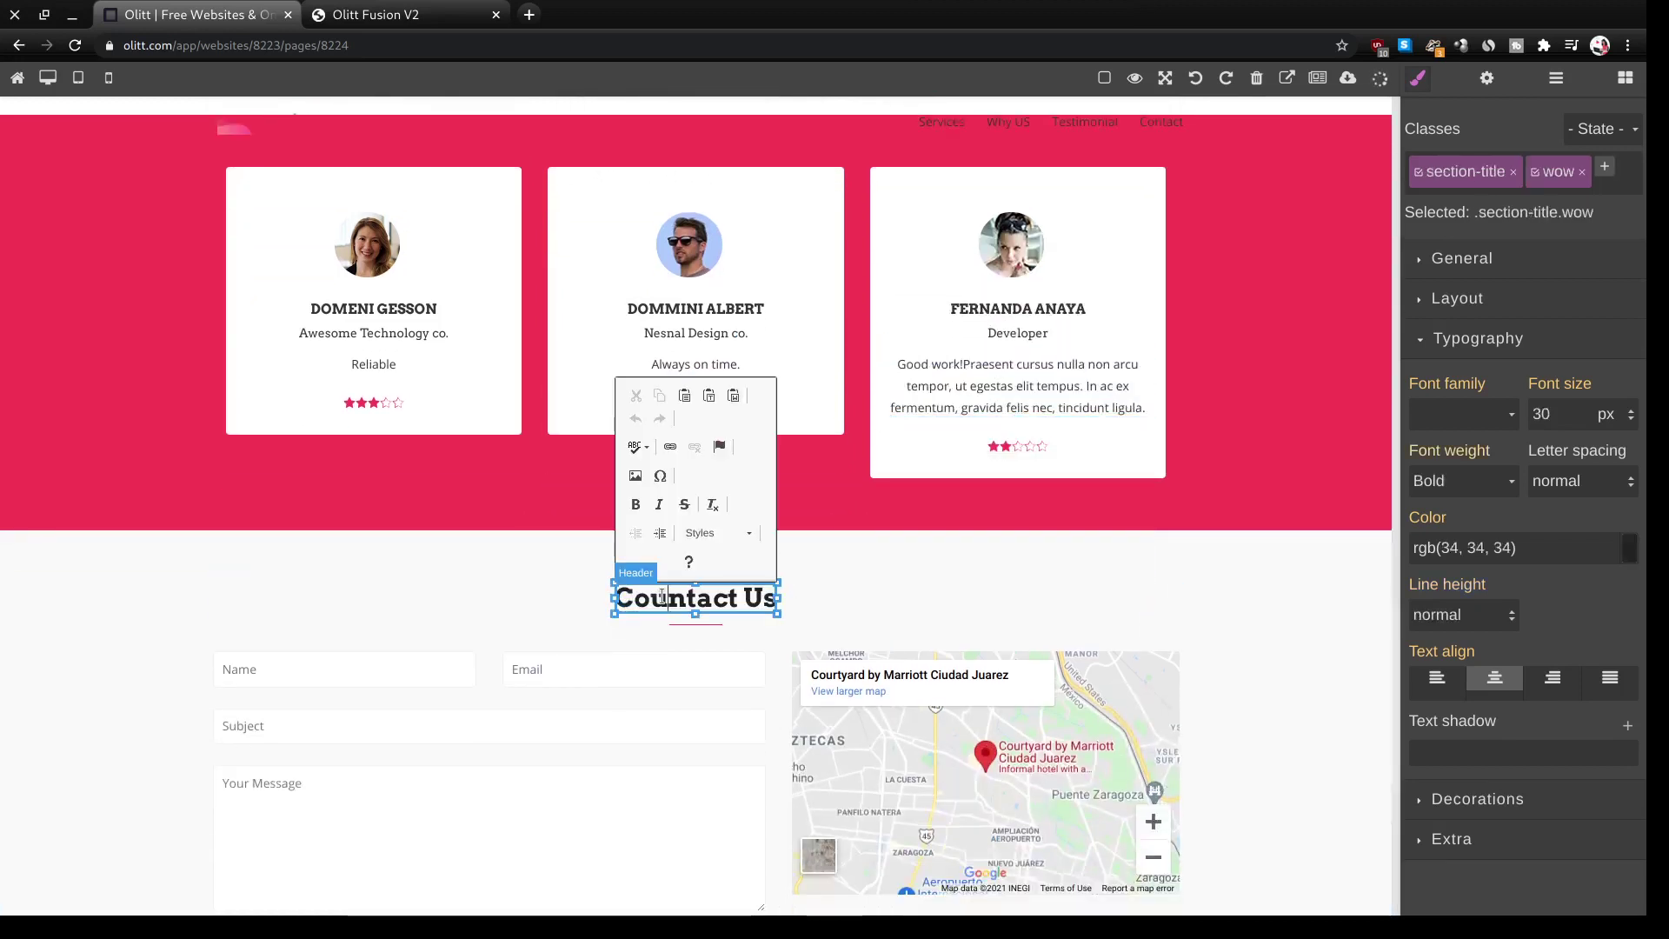
pyautogui.press('BackSpace')
pyautogui.scroll(-2, 663, 596)
pyautogui.scroll(-4, 662, 596)
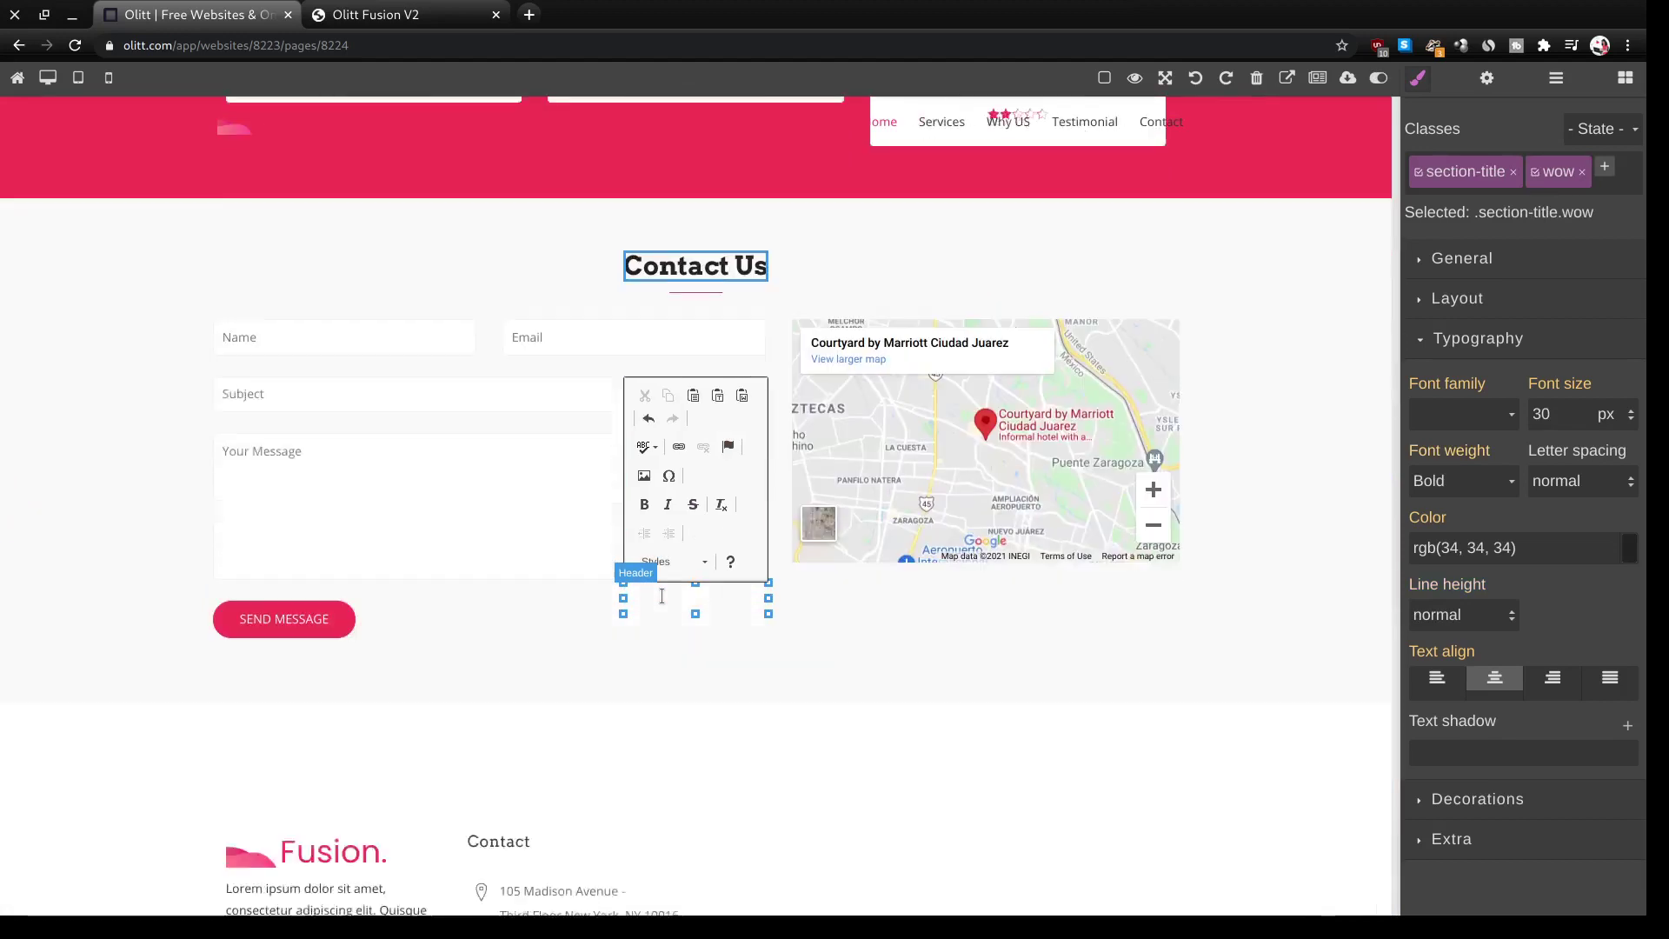
pyautogui.click(875, 548)
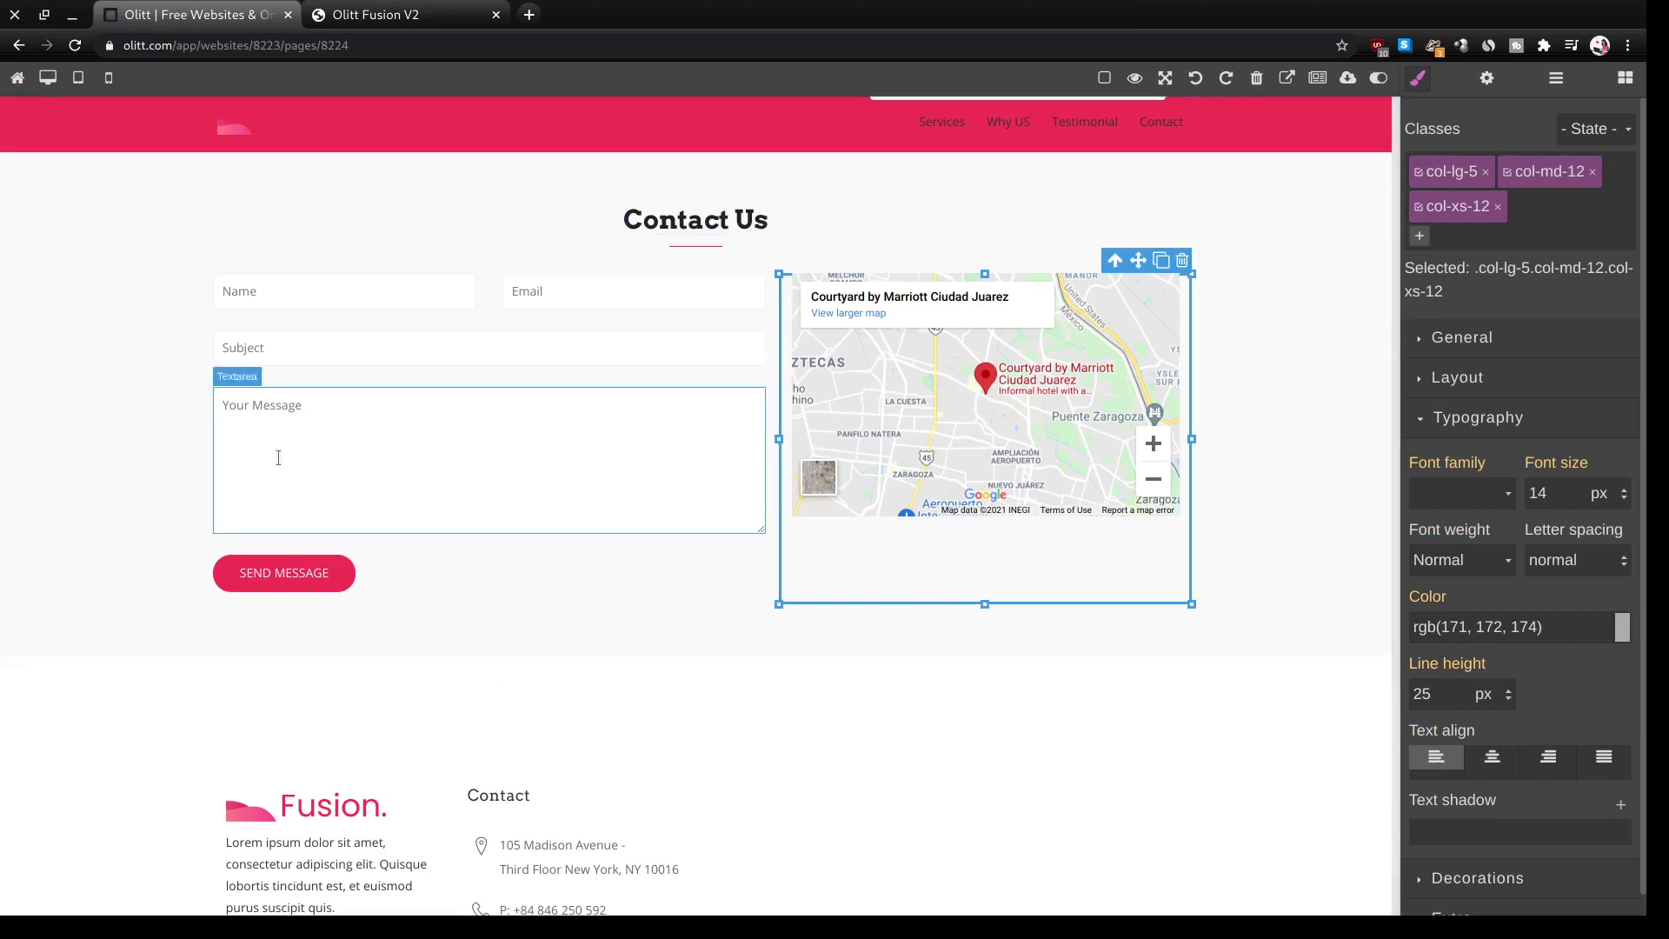
# - Replace the placeholder paragraph under the footer logo with "I am talented bookkeeper."
pyautogui.scroll(-1, 520, 815)
pyautogui.scroll(-1, 520, 815)
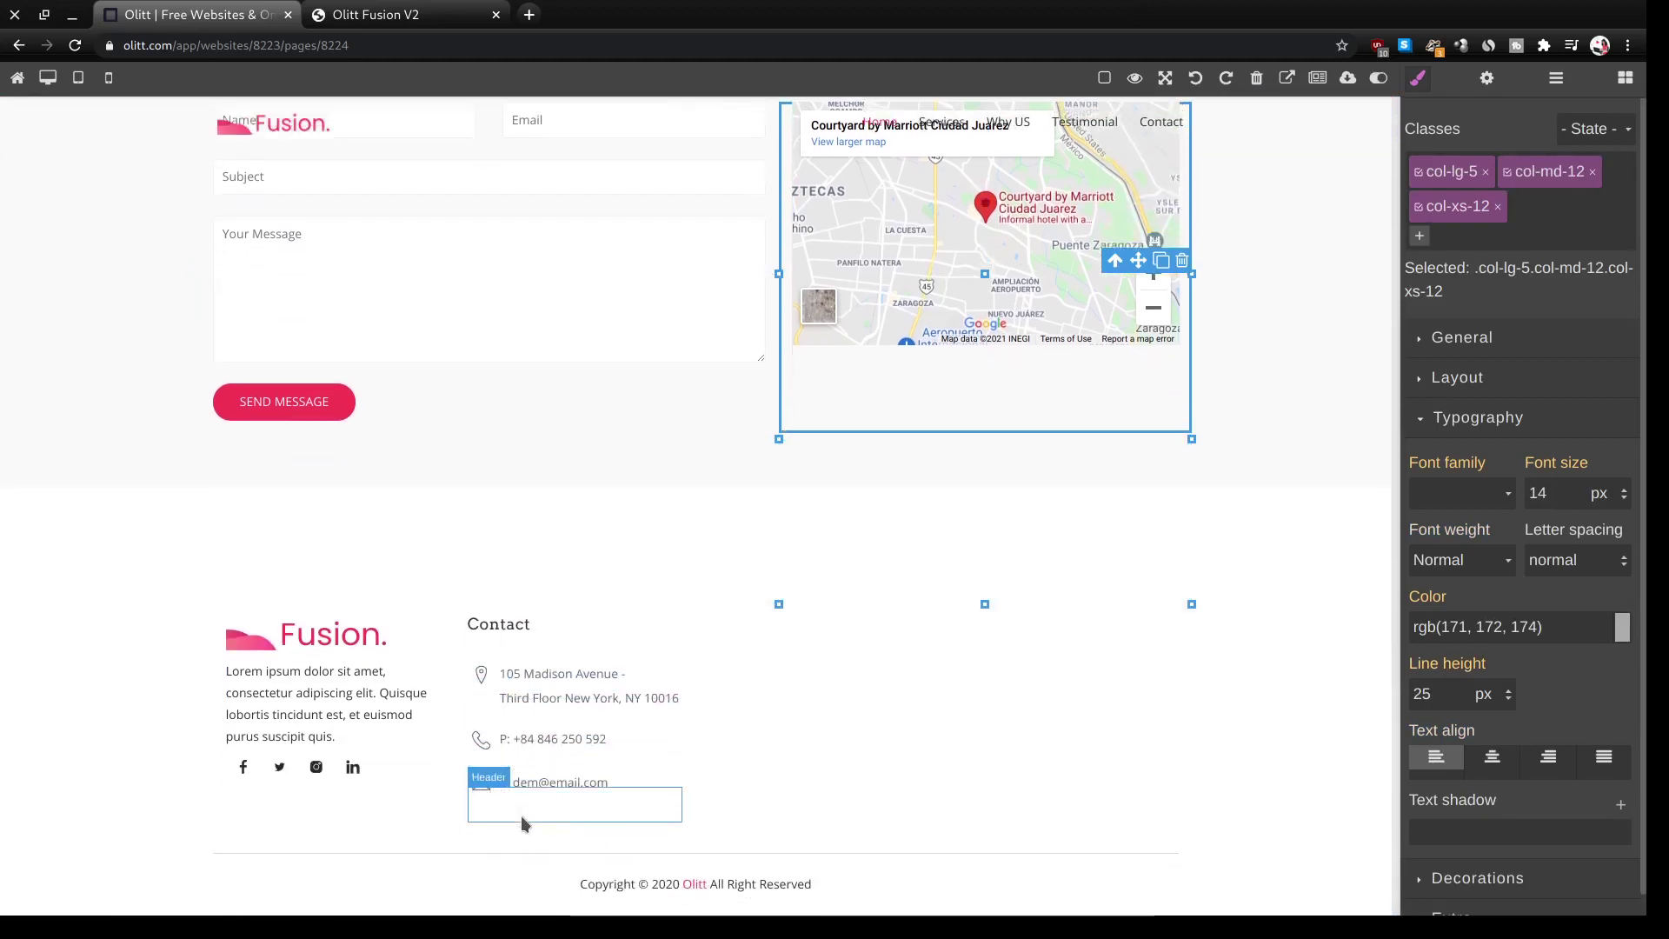
pyautogui.tripleClick(333, 692)
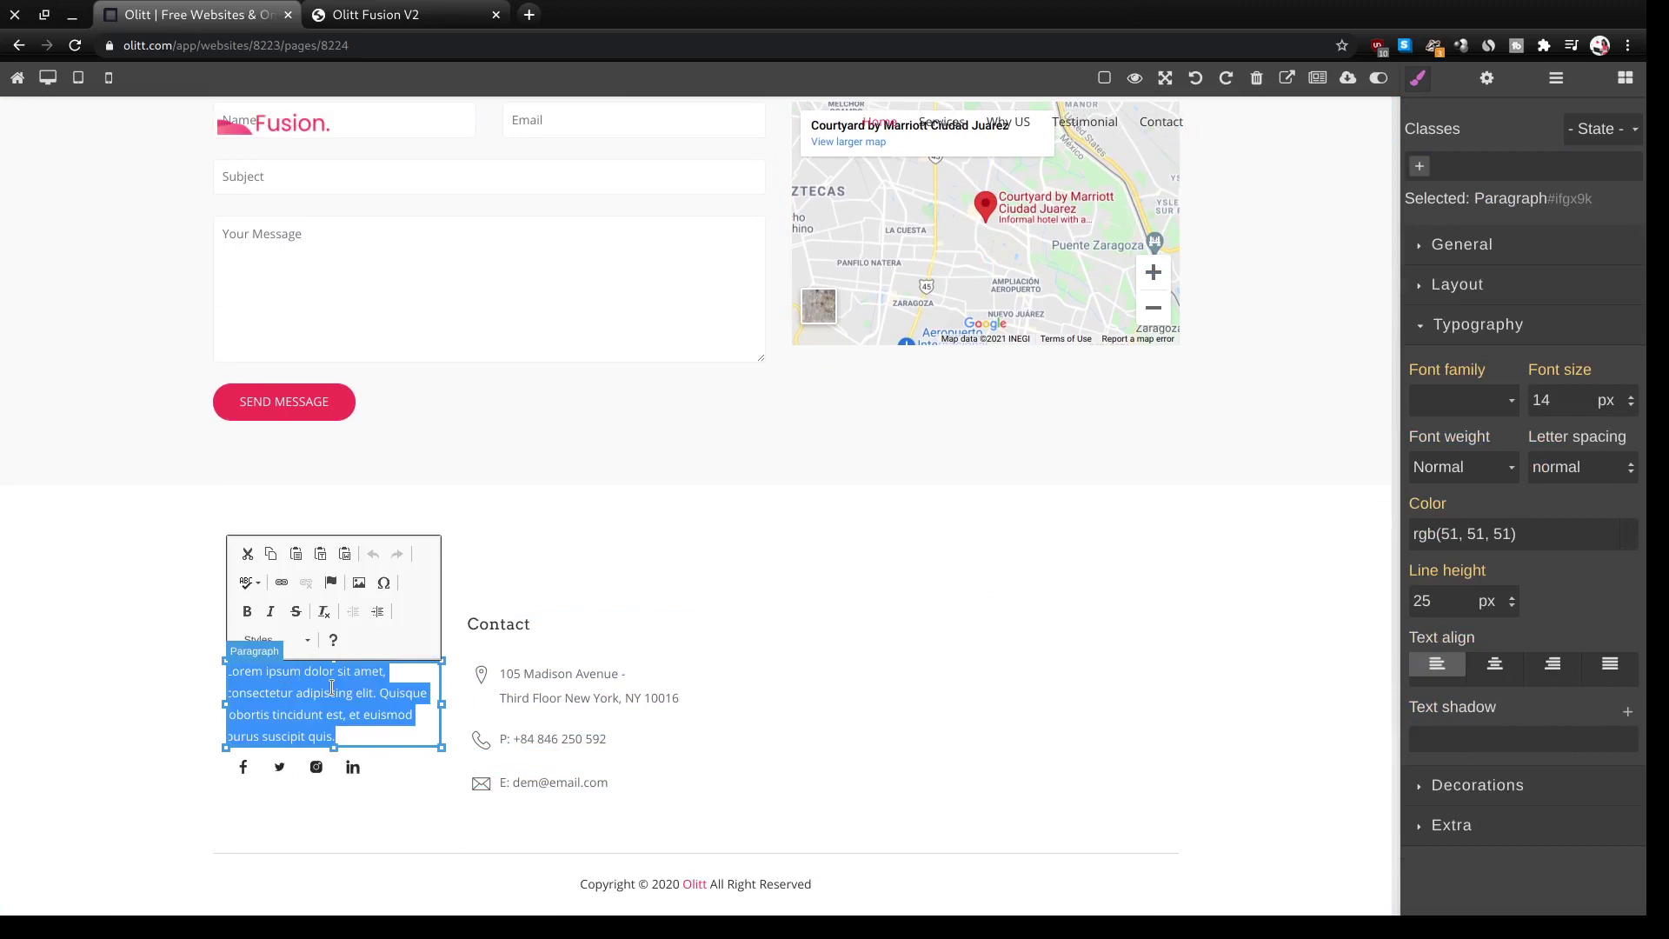
pyautogui.press('Delete')
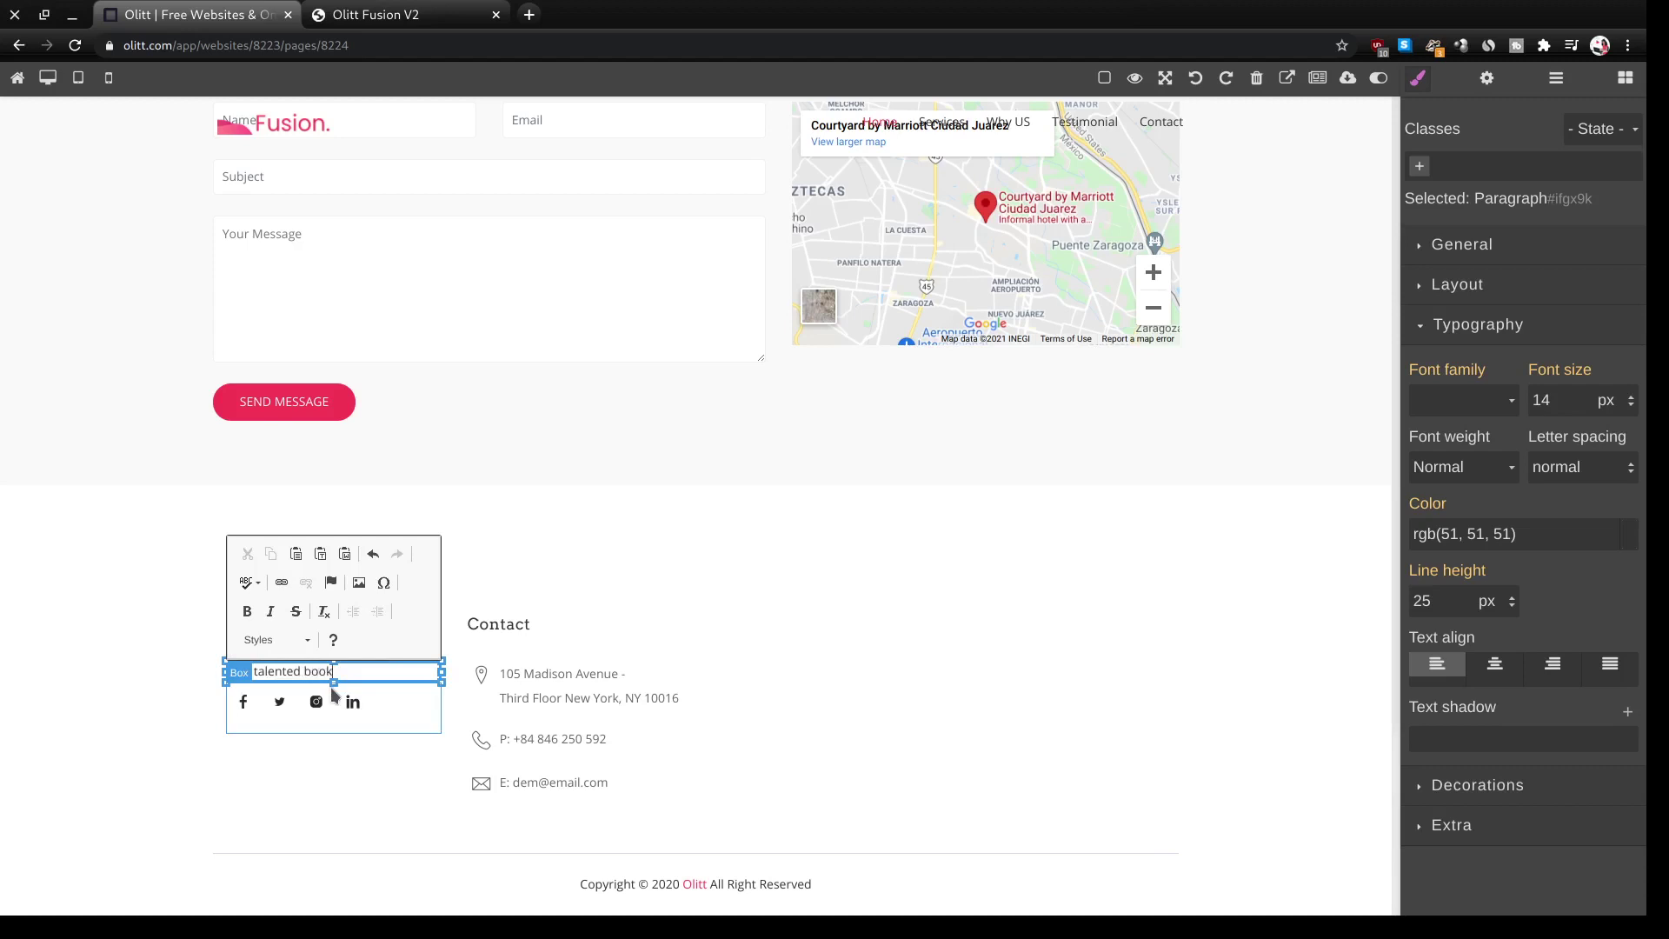
pyautogui.write('keeper.')
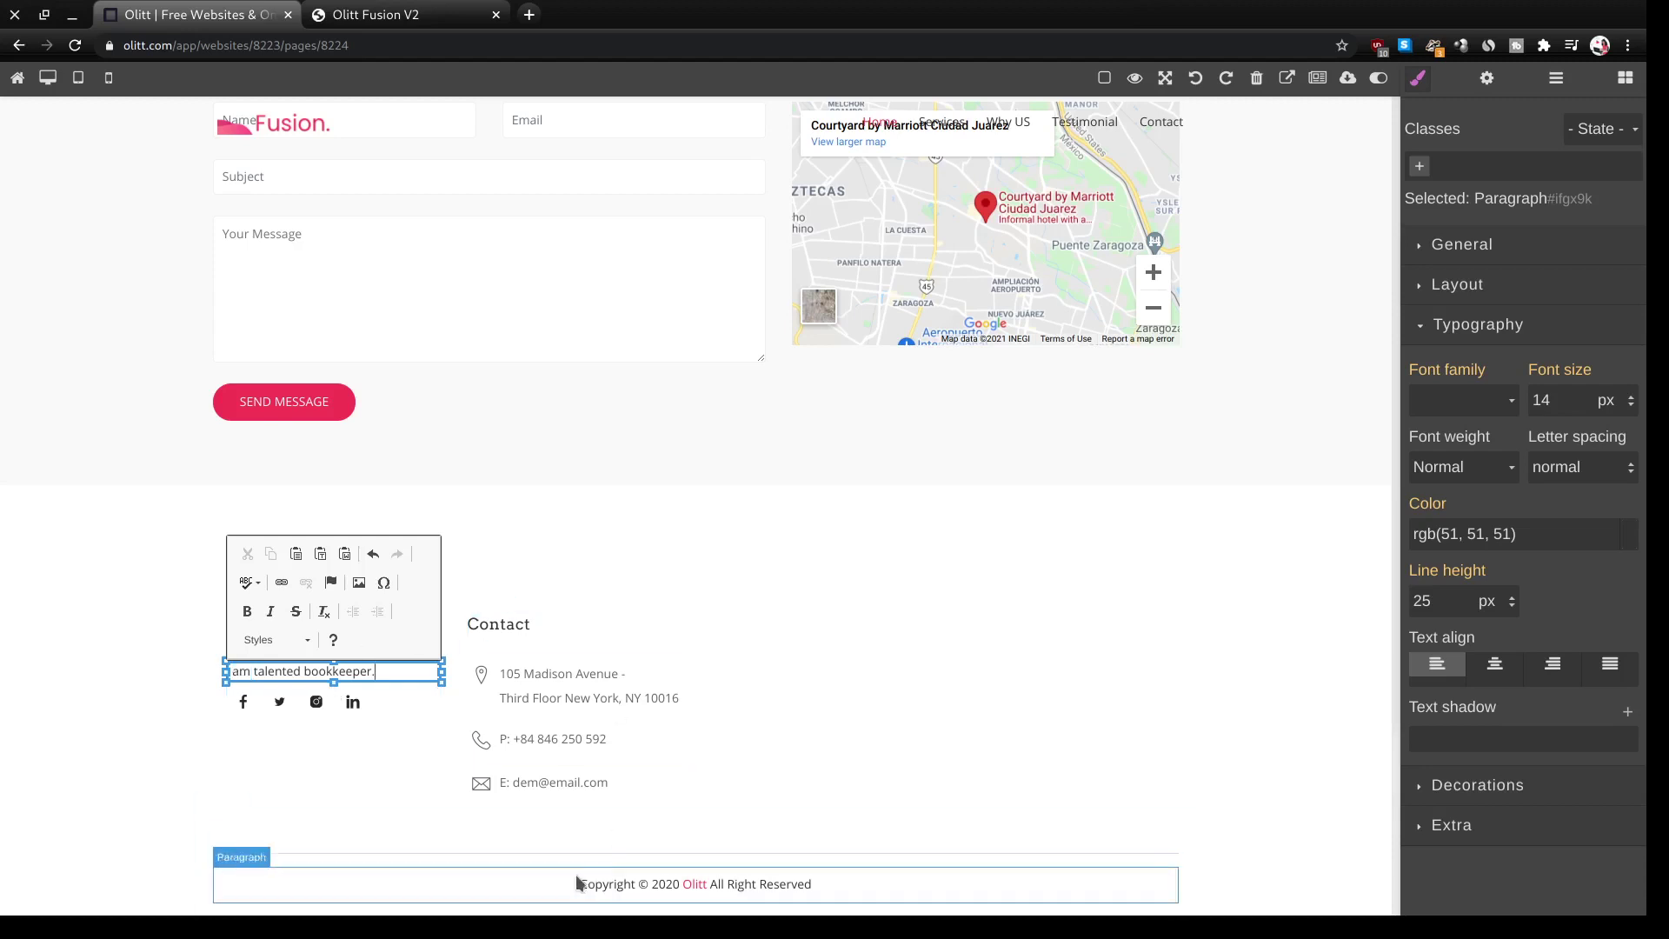
pyautogui.click(519, 791)
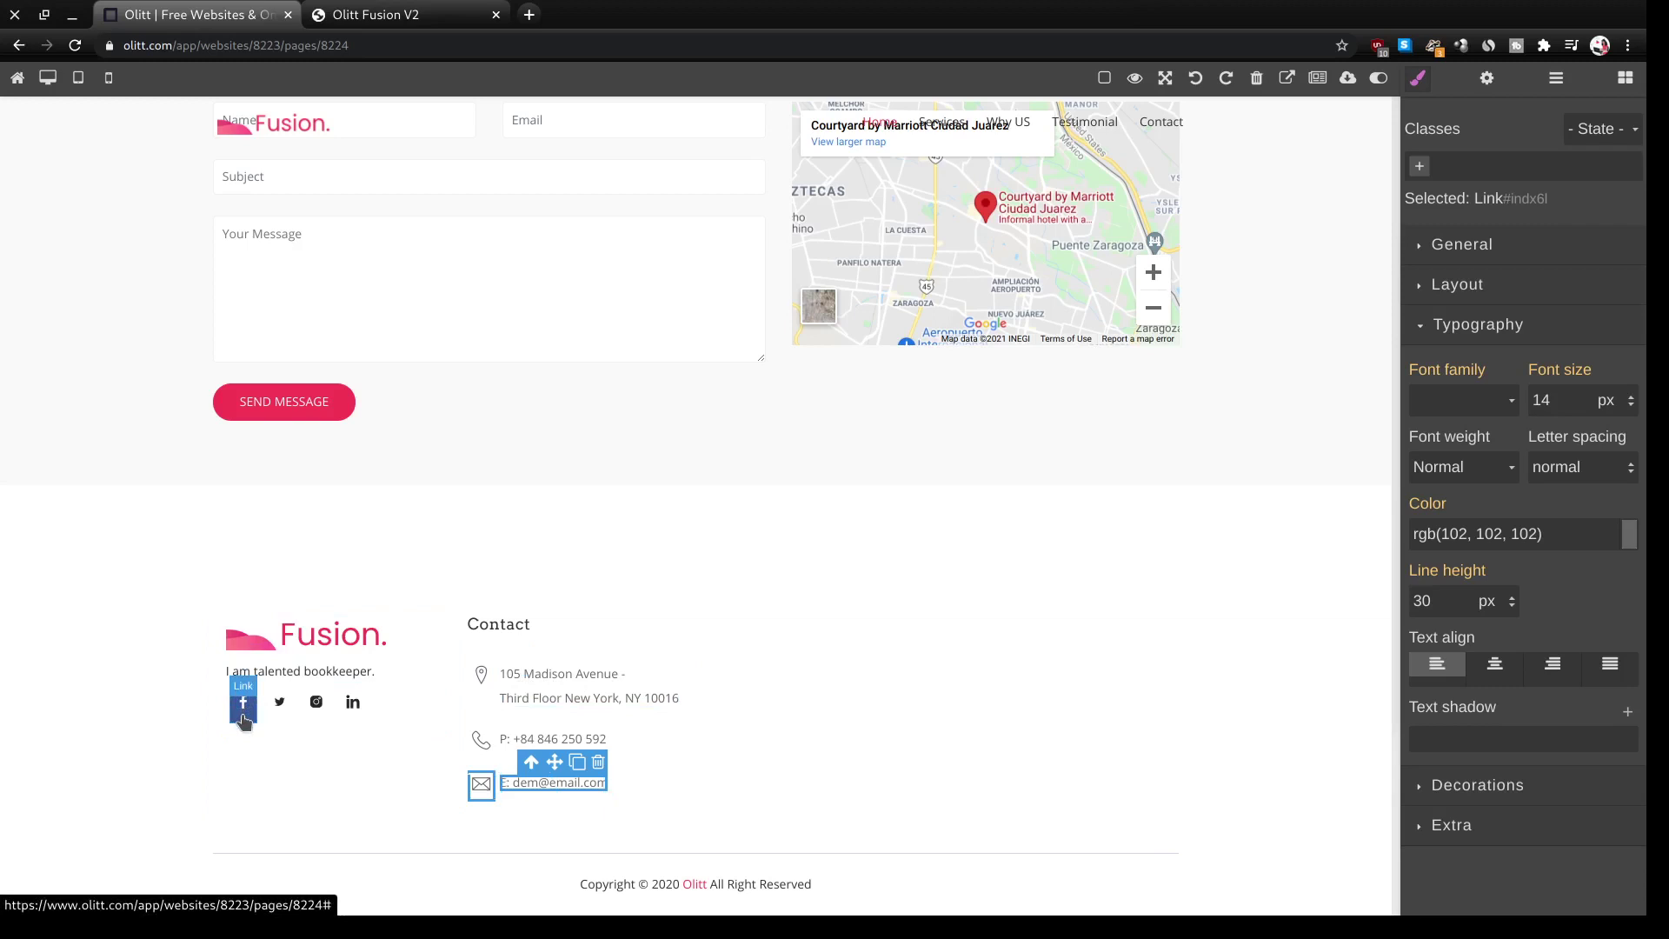
# - Link the footer's Facebook icon to facebook.com/bookkeeper and make it open in a new window
pyautogui.click(243, 717)
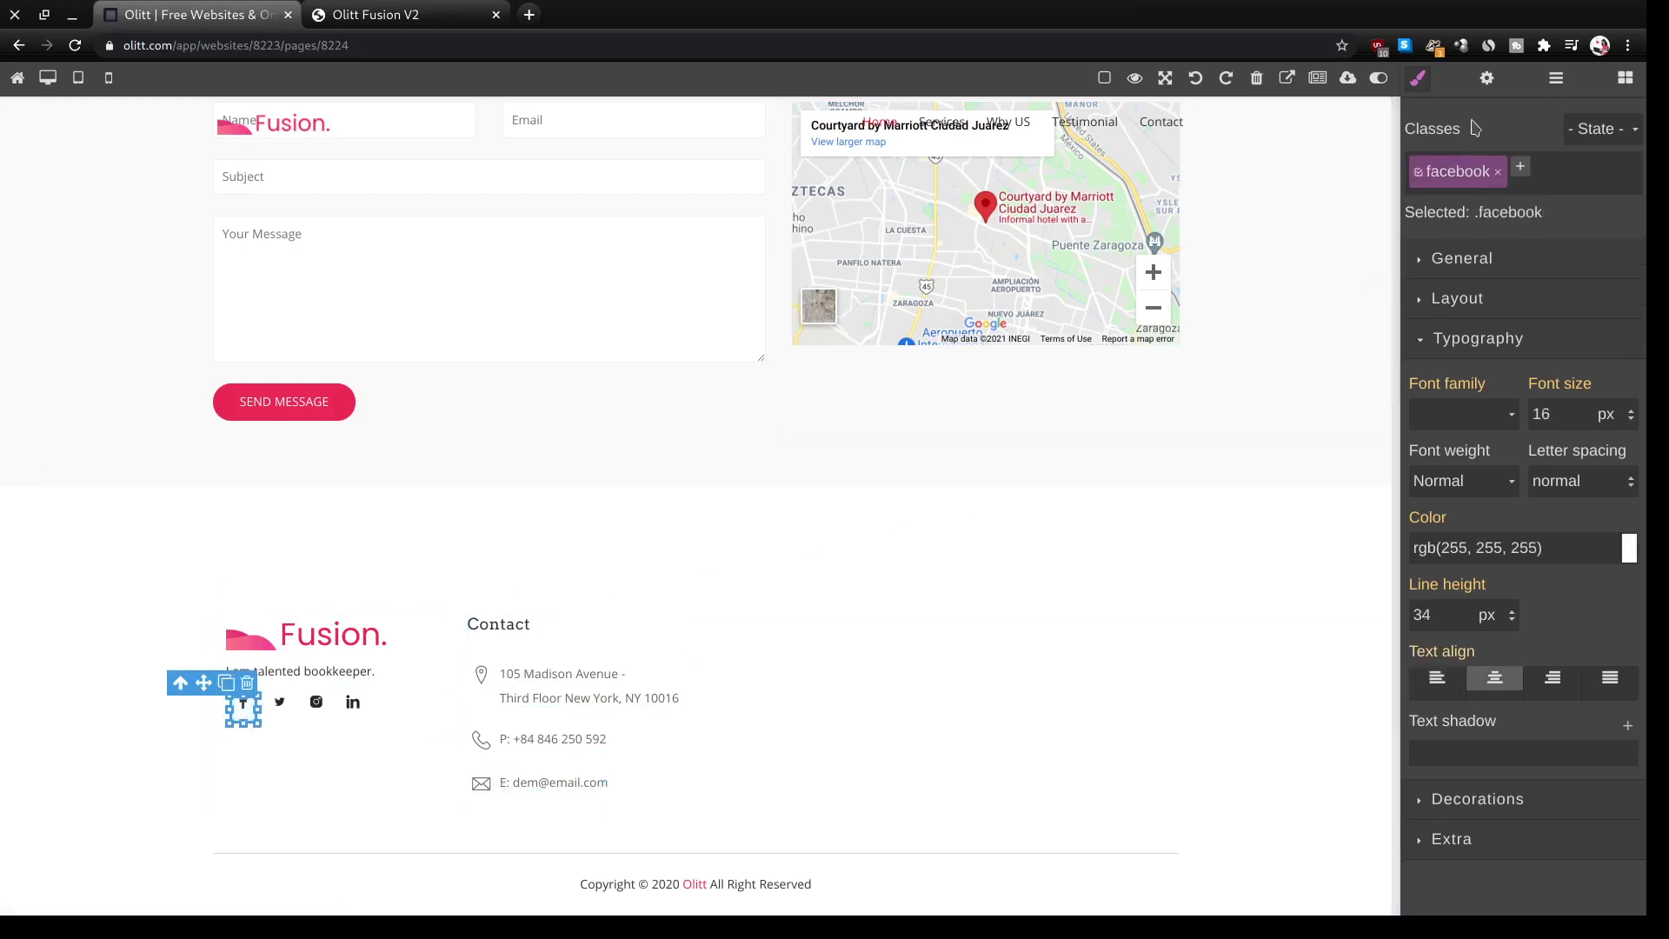
pyautogui.click(1486, 78)
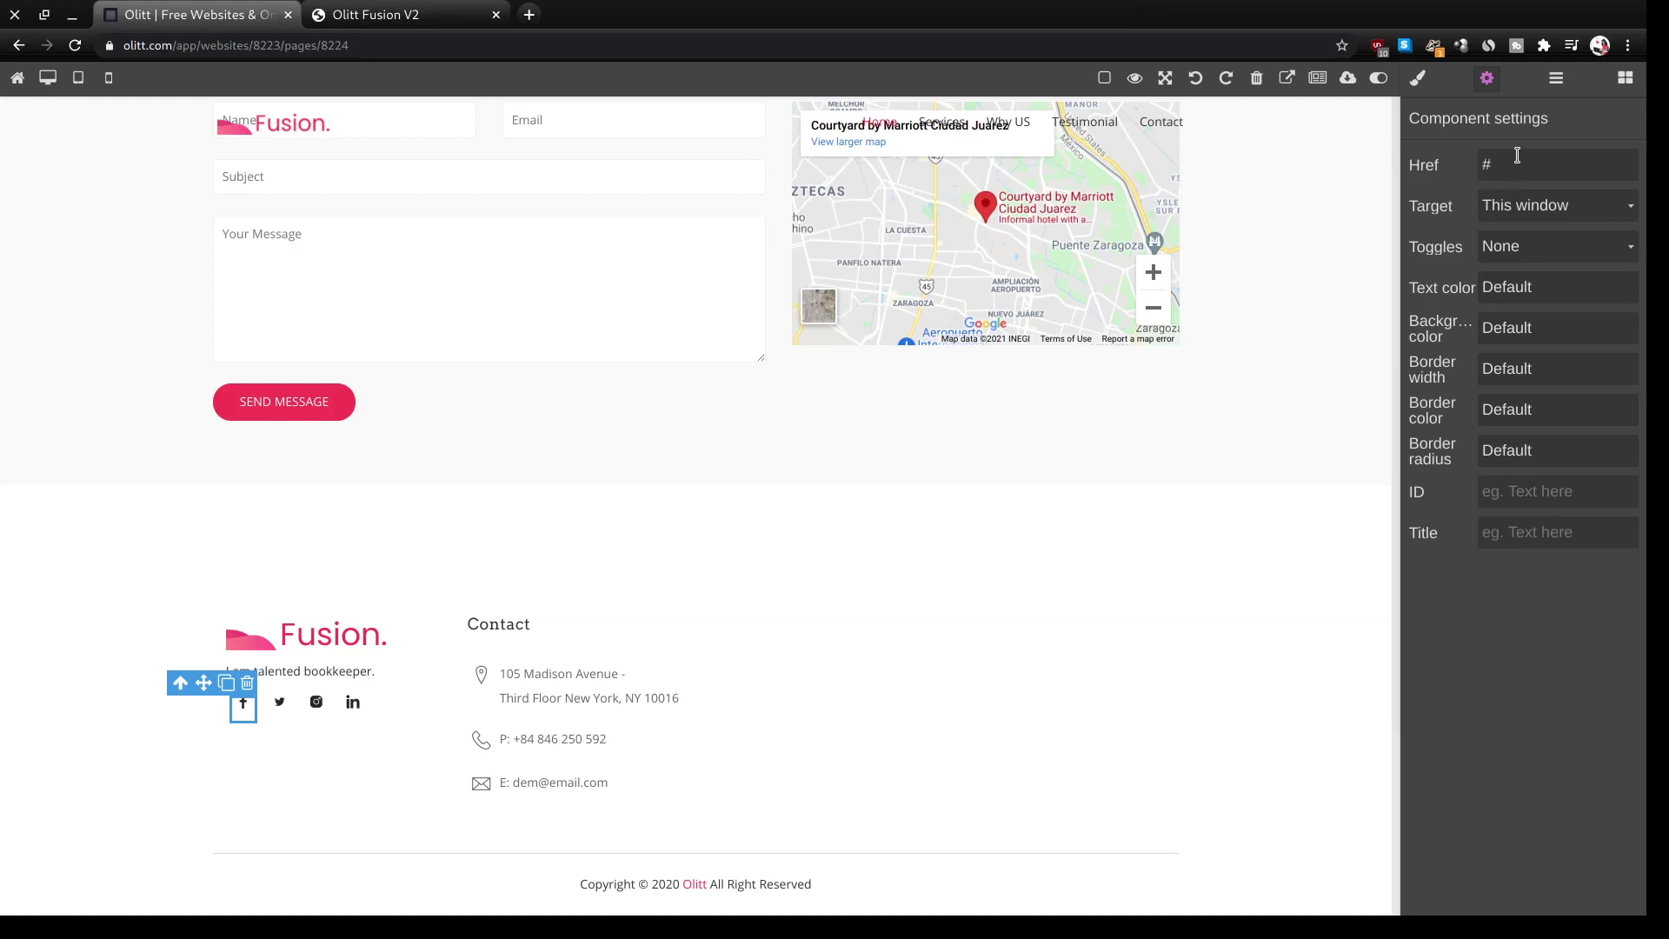
pyautogui.write('faceboo.com')
pyautogui.write('com')
pyautogui.write('/bookkeep')
pyautogui.write('er')
pyautogui.hotkey('ctrl', 'a')
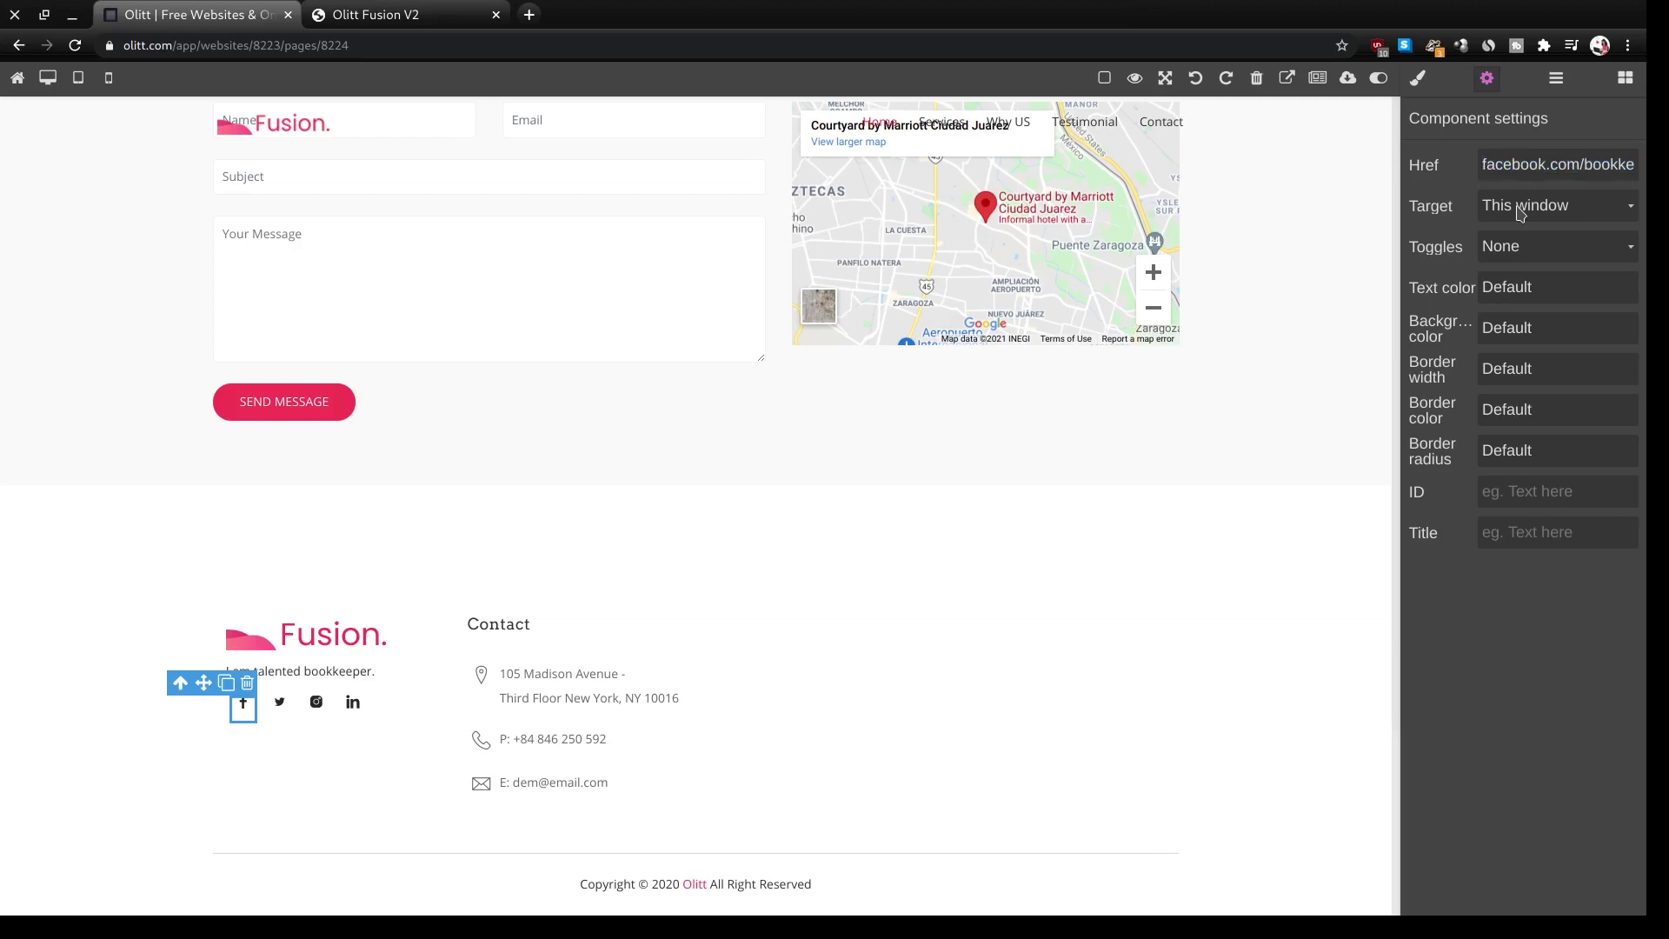
pyautogui.click(1513, 257)
# - Link the footer's Twitter icon to twitter.com/bookkeeper and make it open in a new window
pyautogui.click(279, 701)
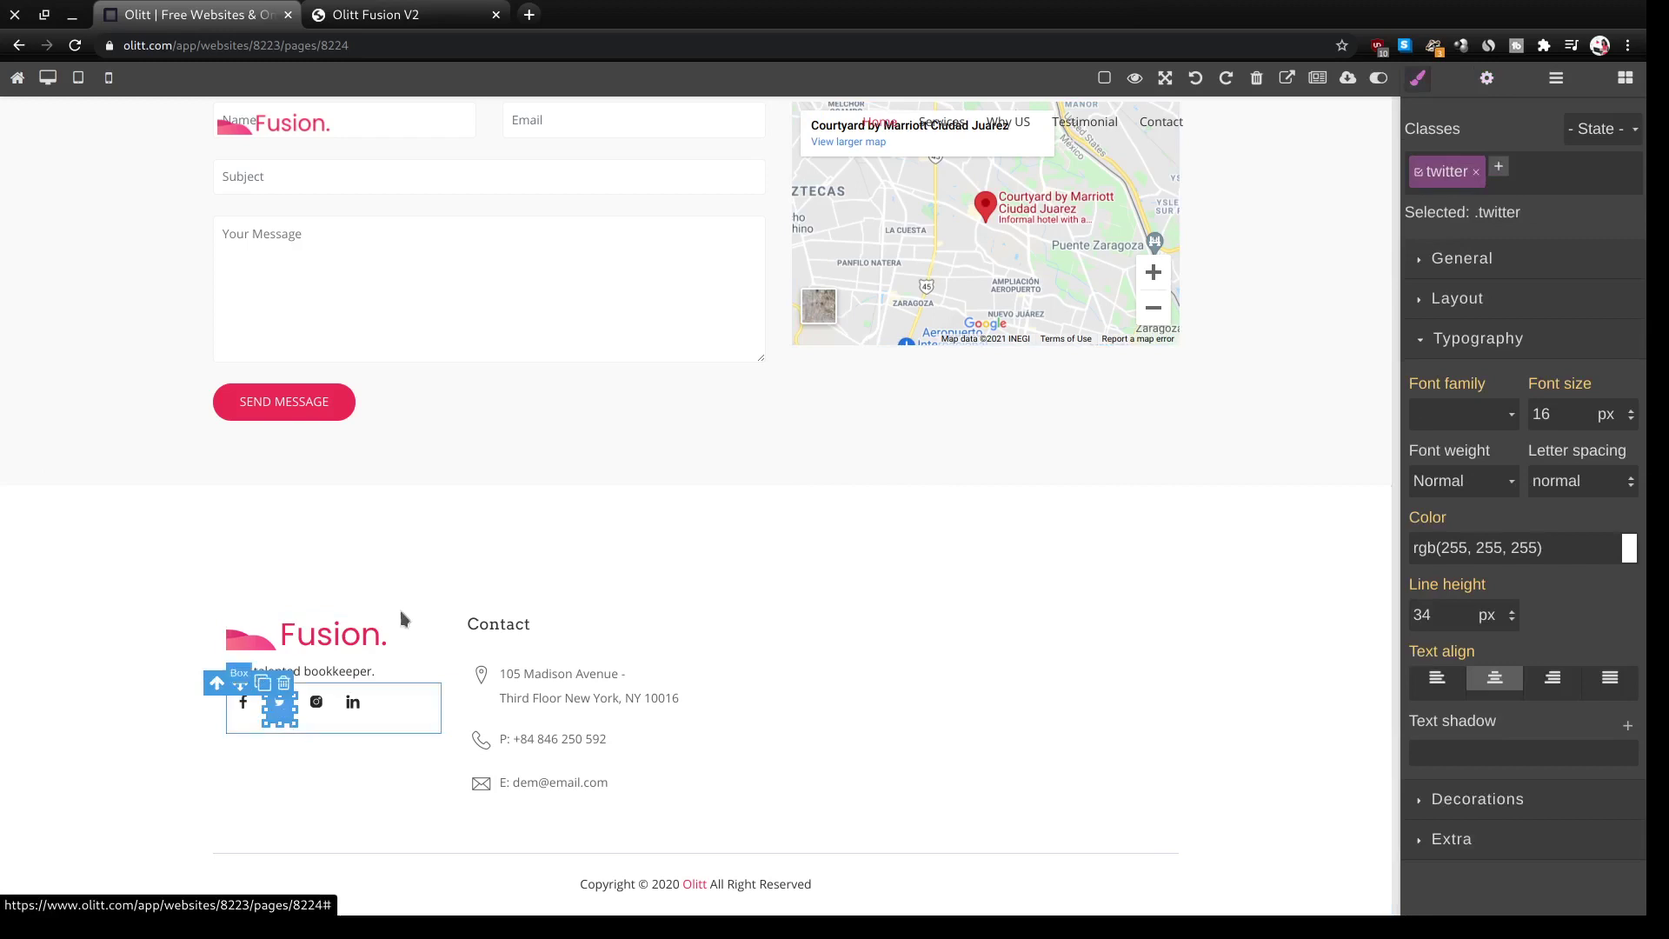
pyautogui.click(1486, 78)
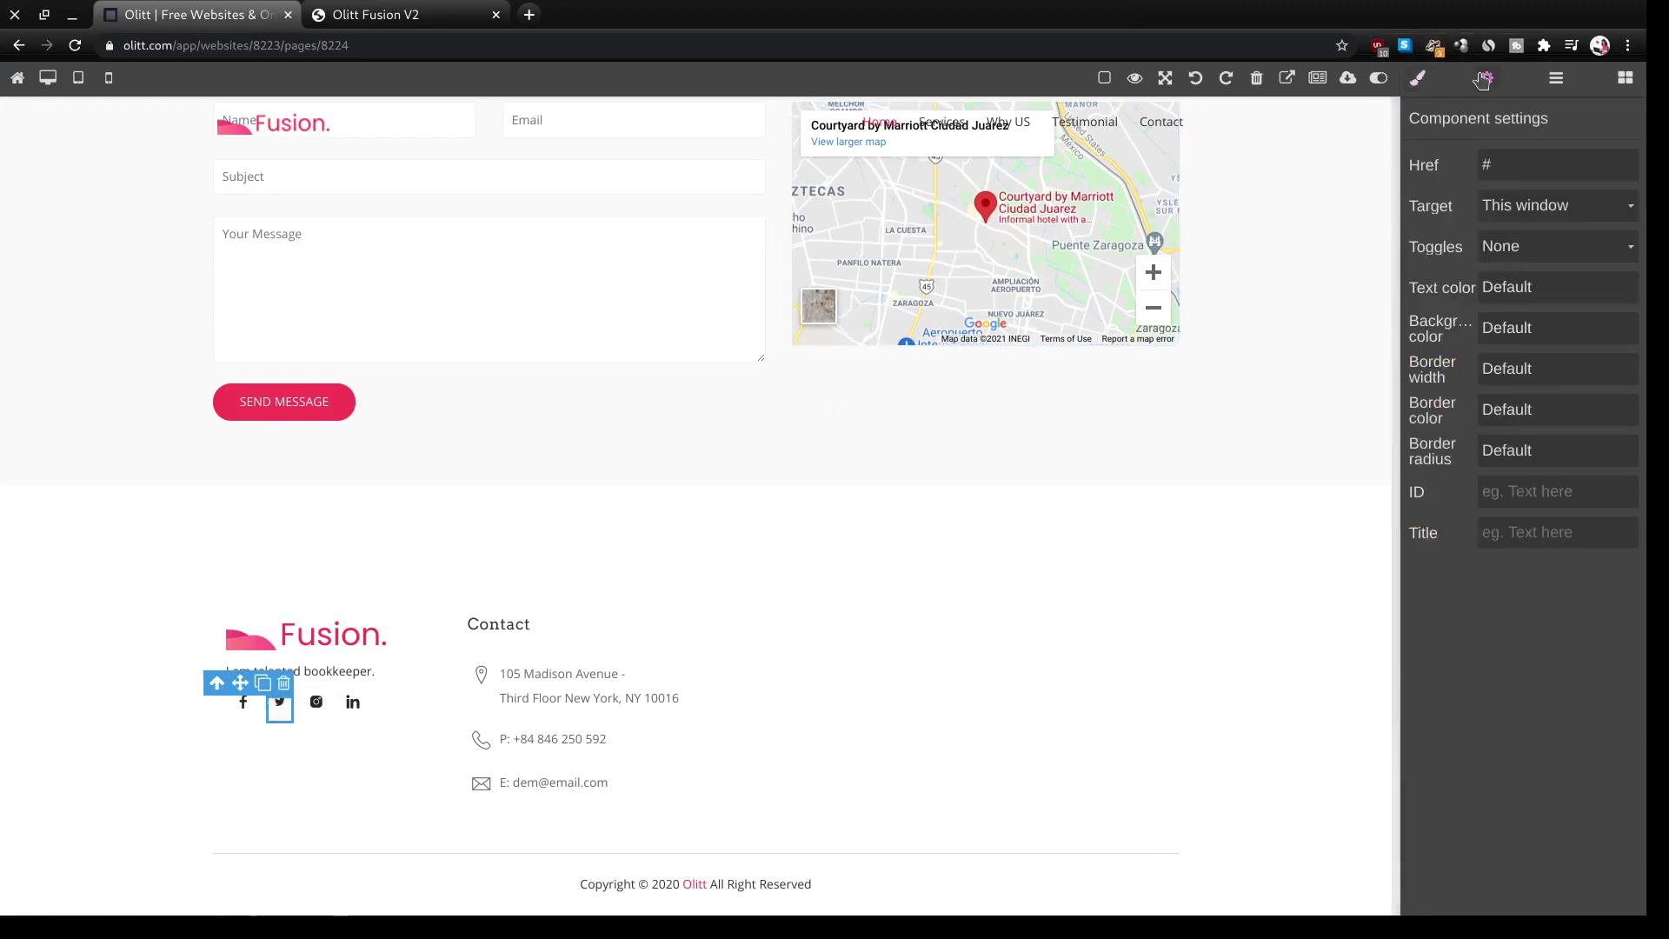
pyautogui.tripleClick(1521, 167)
pyautogui.hotkey('ctrl', 'v')
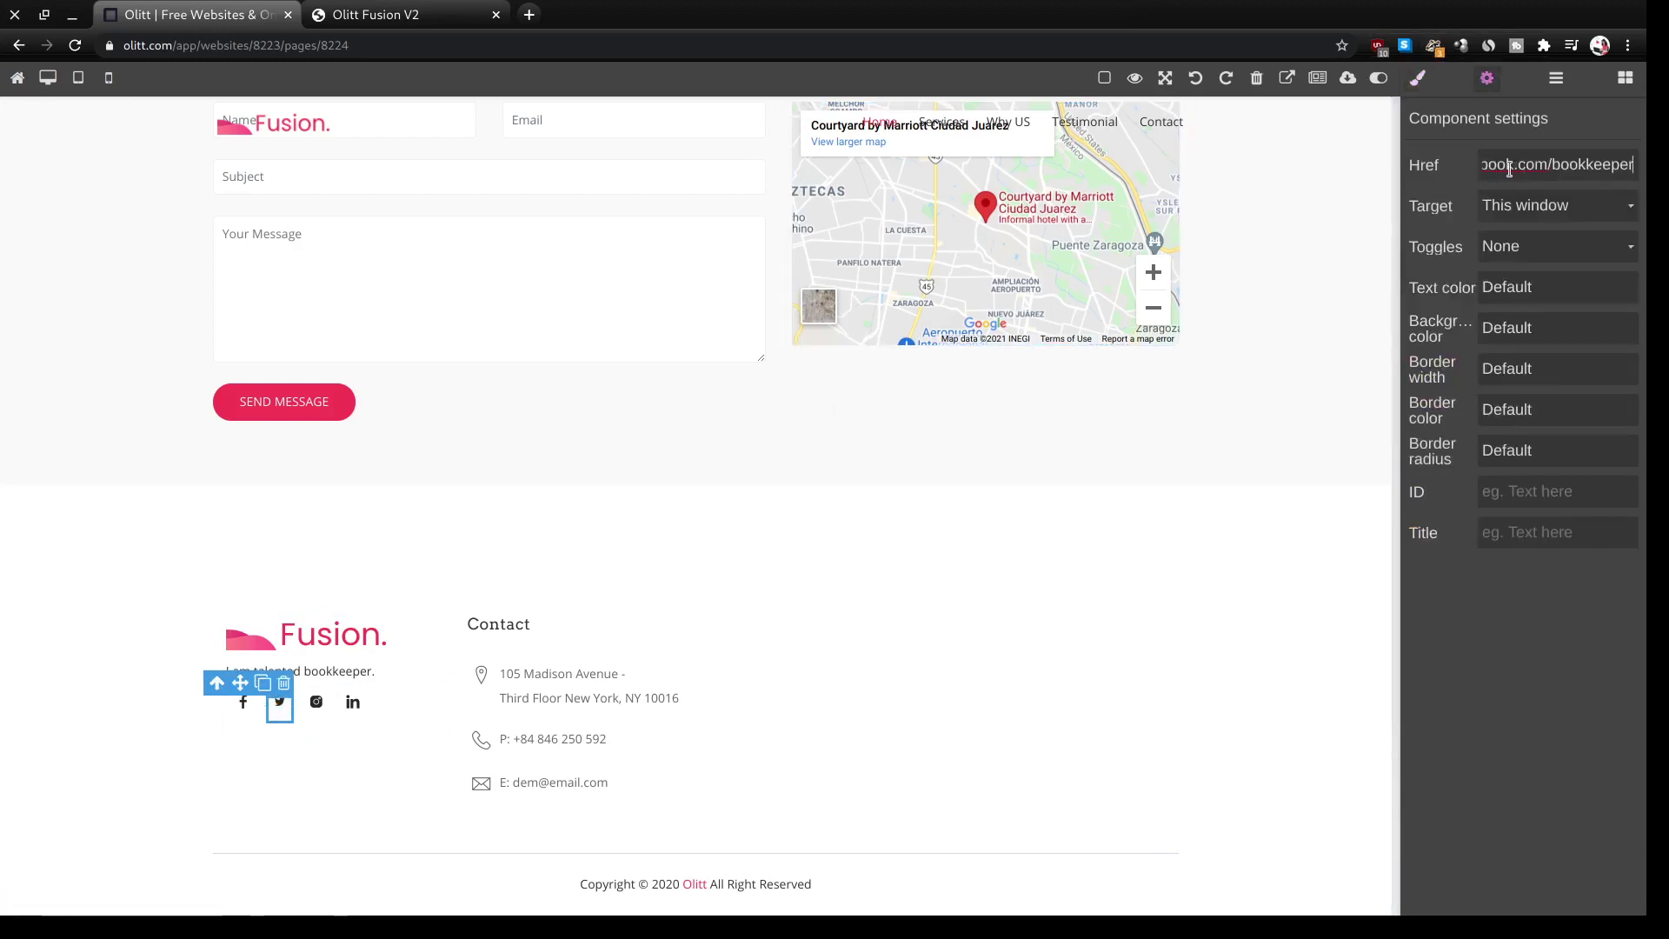
pyautogui.press('BackSpace')
pyautogui.press('BackSpace')
pyautogui.press('BackSpace')
pyautogui.press('BackSpace')
pyautogui.press('BackSpace')
pyautogui.press('BackSpace')
pyautogui.press('BackSpace')
pyautogui.press('BackSpace')
pyautogui.write('twitter')
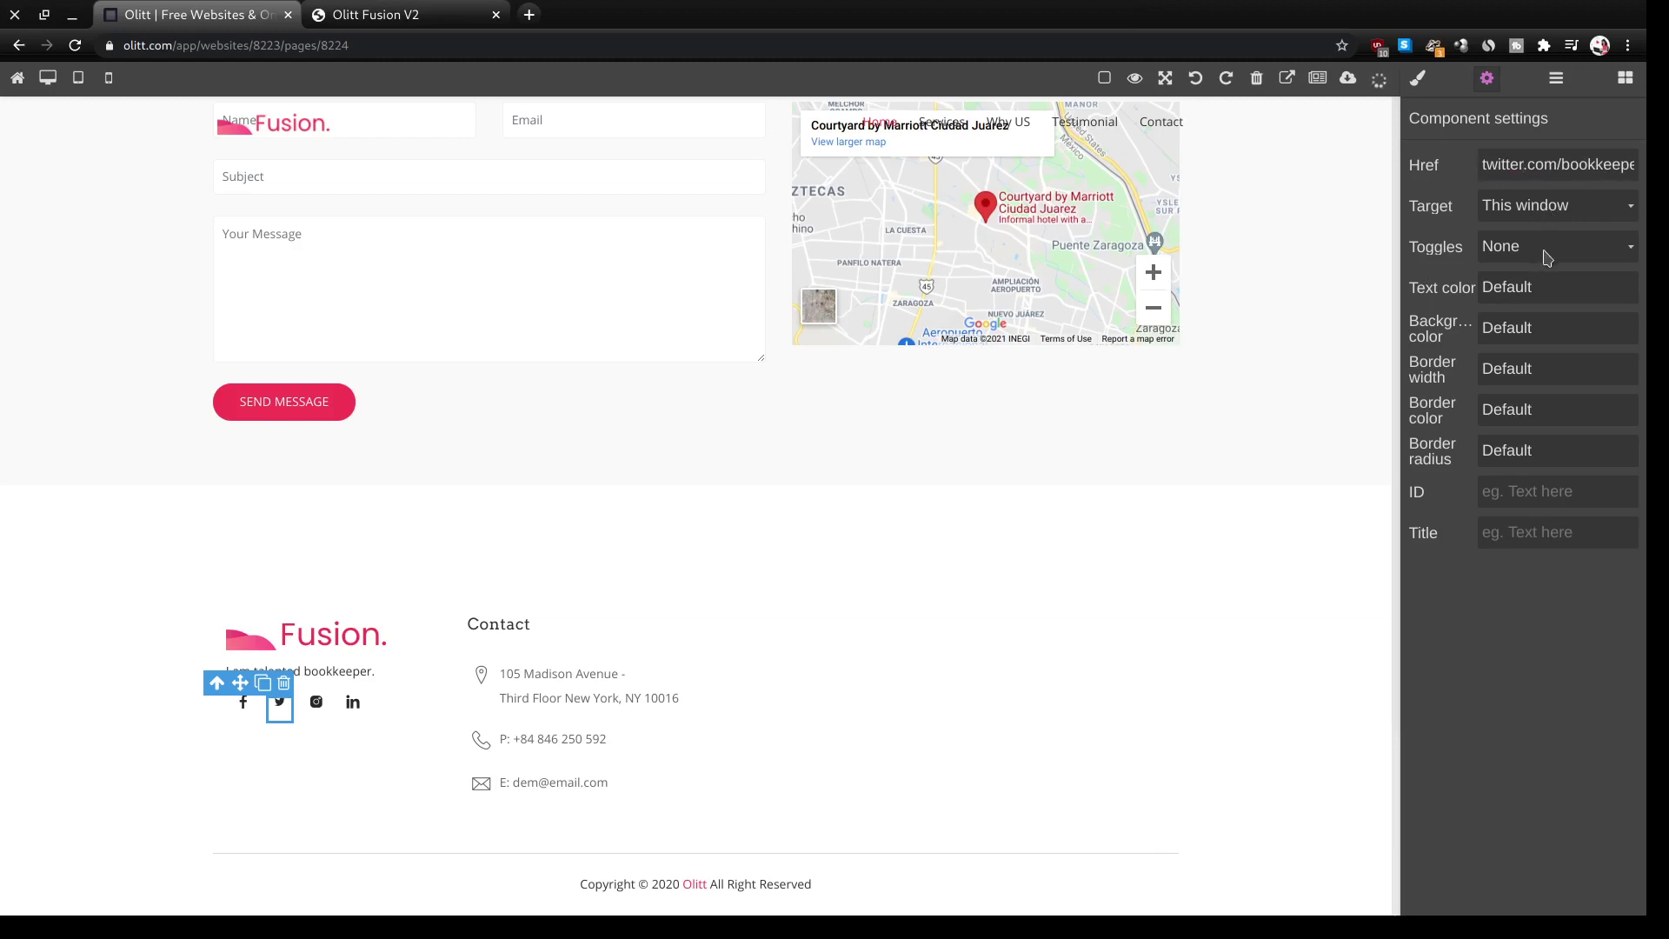
pyautogui.click(1547, 256)
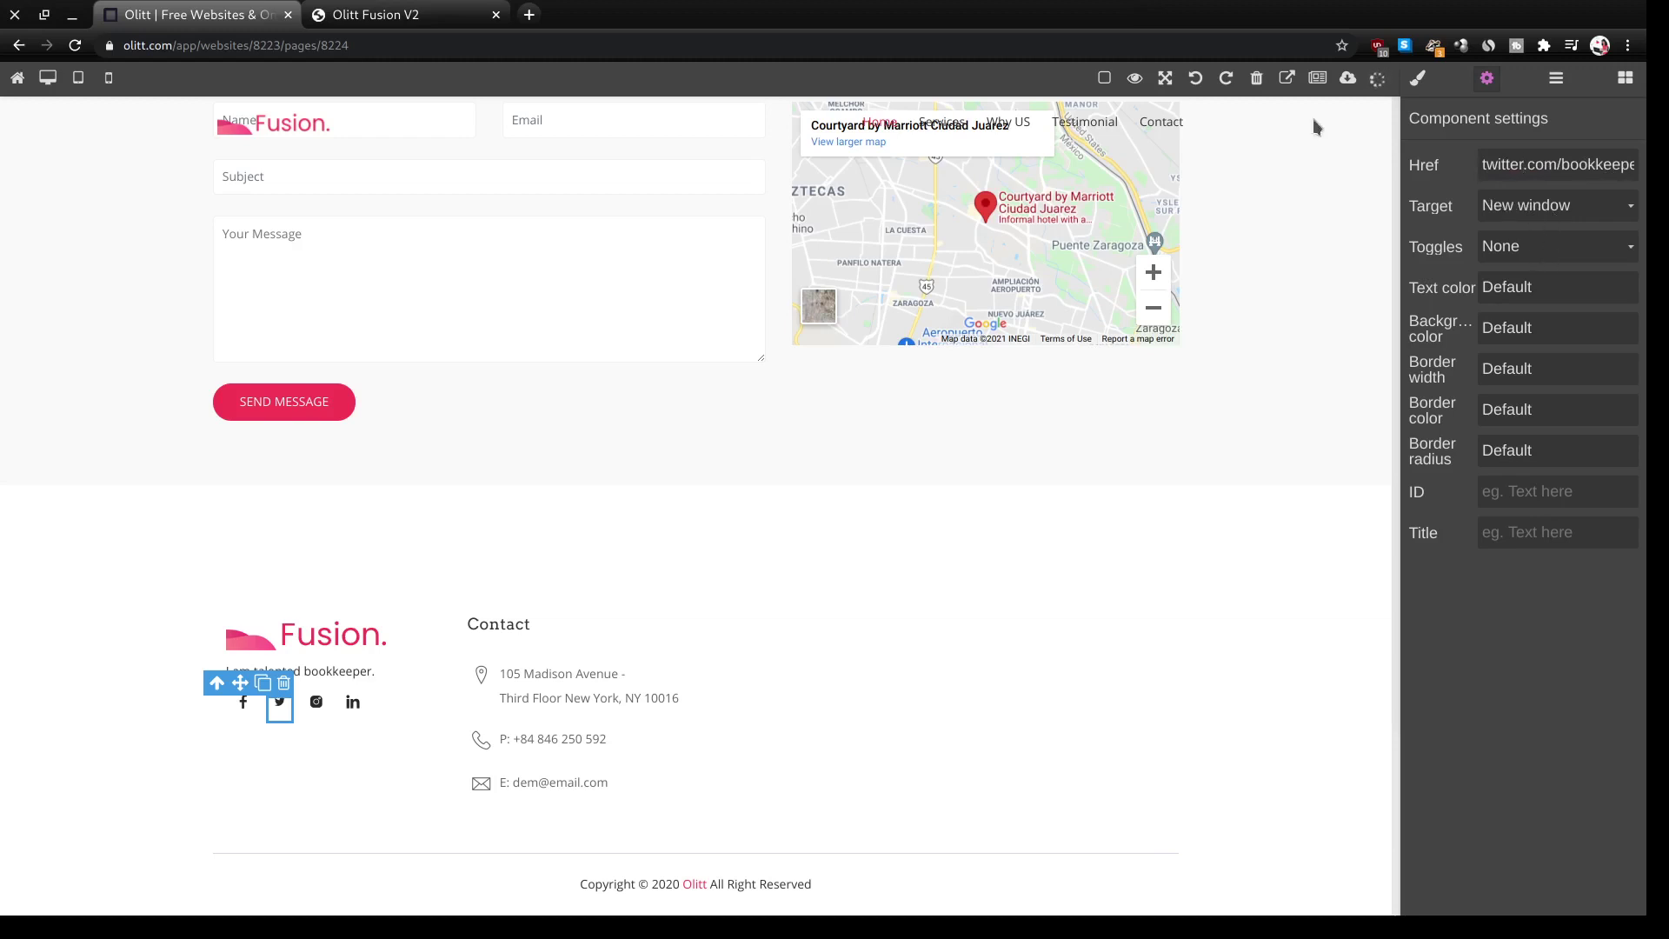
# - Link the footer's Instagram icon to instagram.com/bookkeeper and make it open in a new window
pyautogui.click(316, 712)
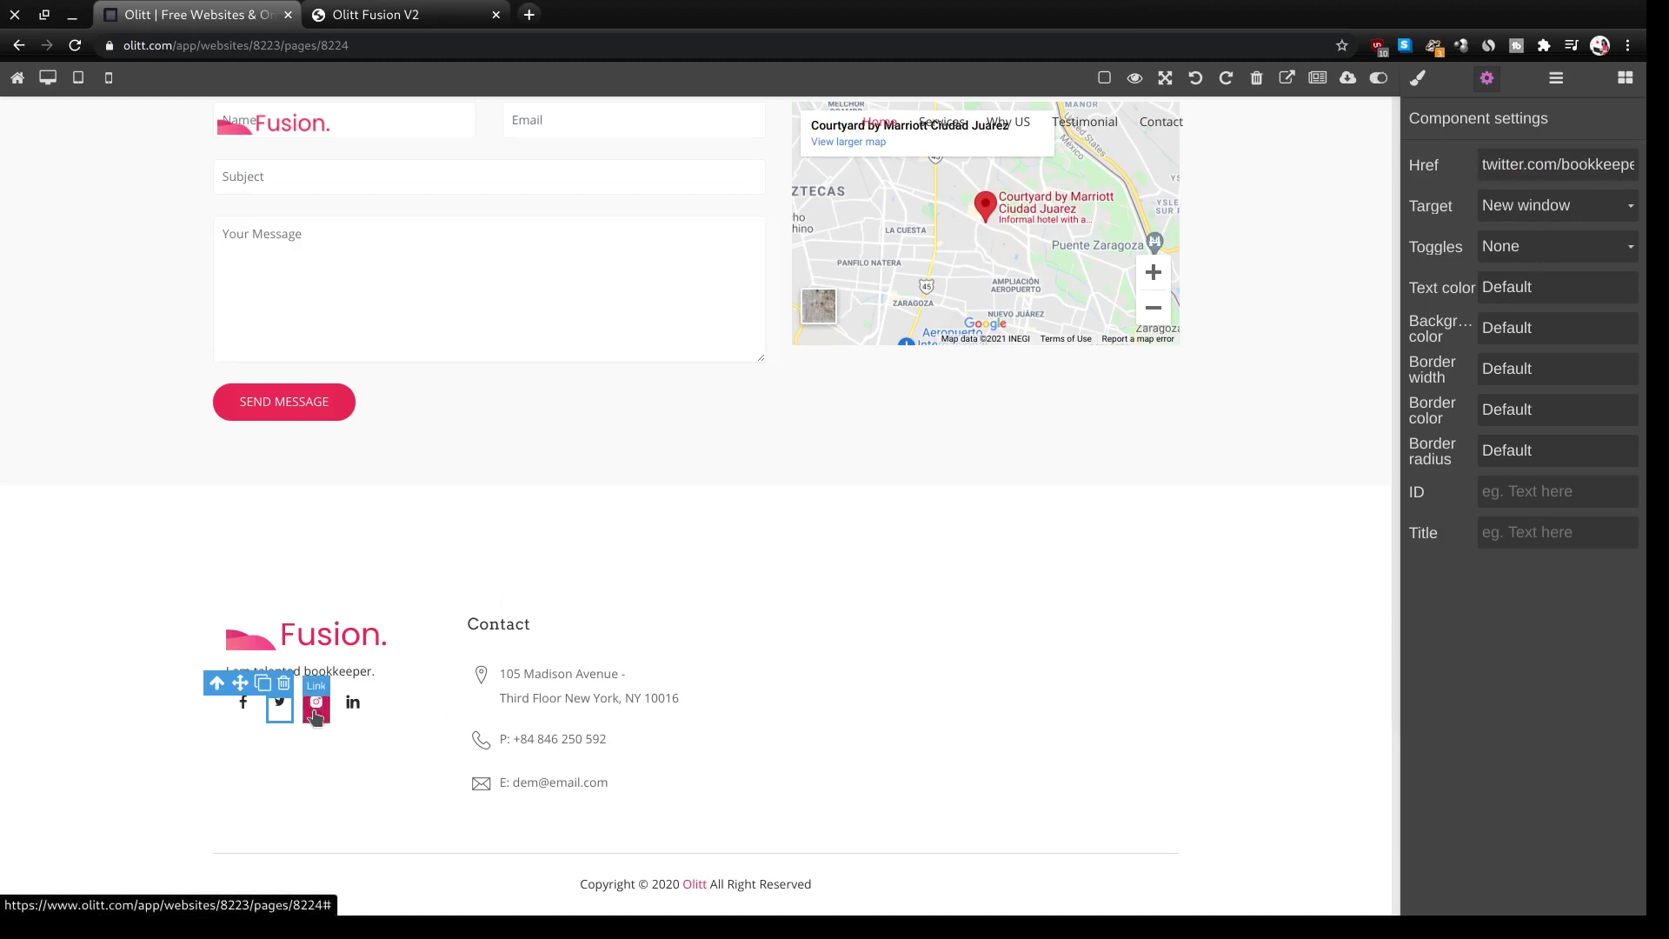
pyautogui.click(1486, 81)
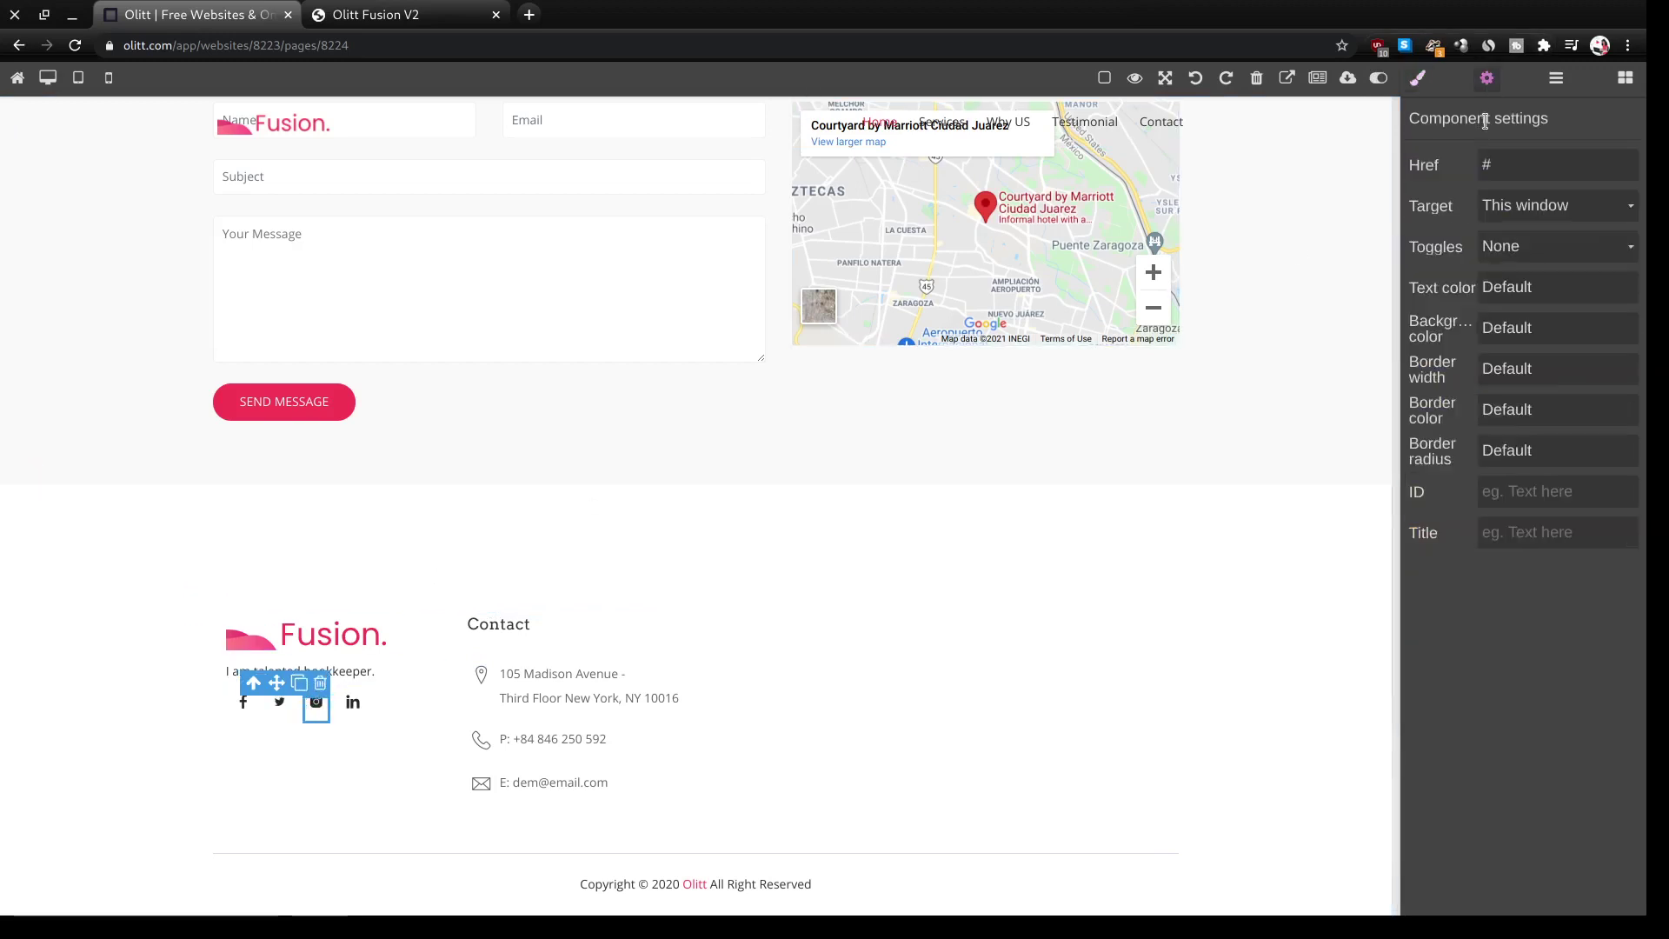
pyautogui.click(1504, 164)
pyautogui.hotkey('ctrl', 'v')
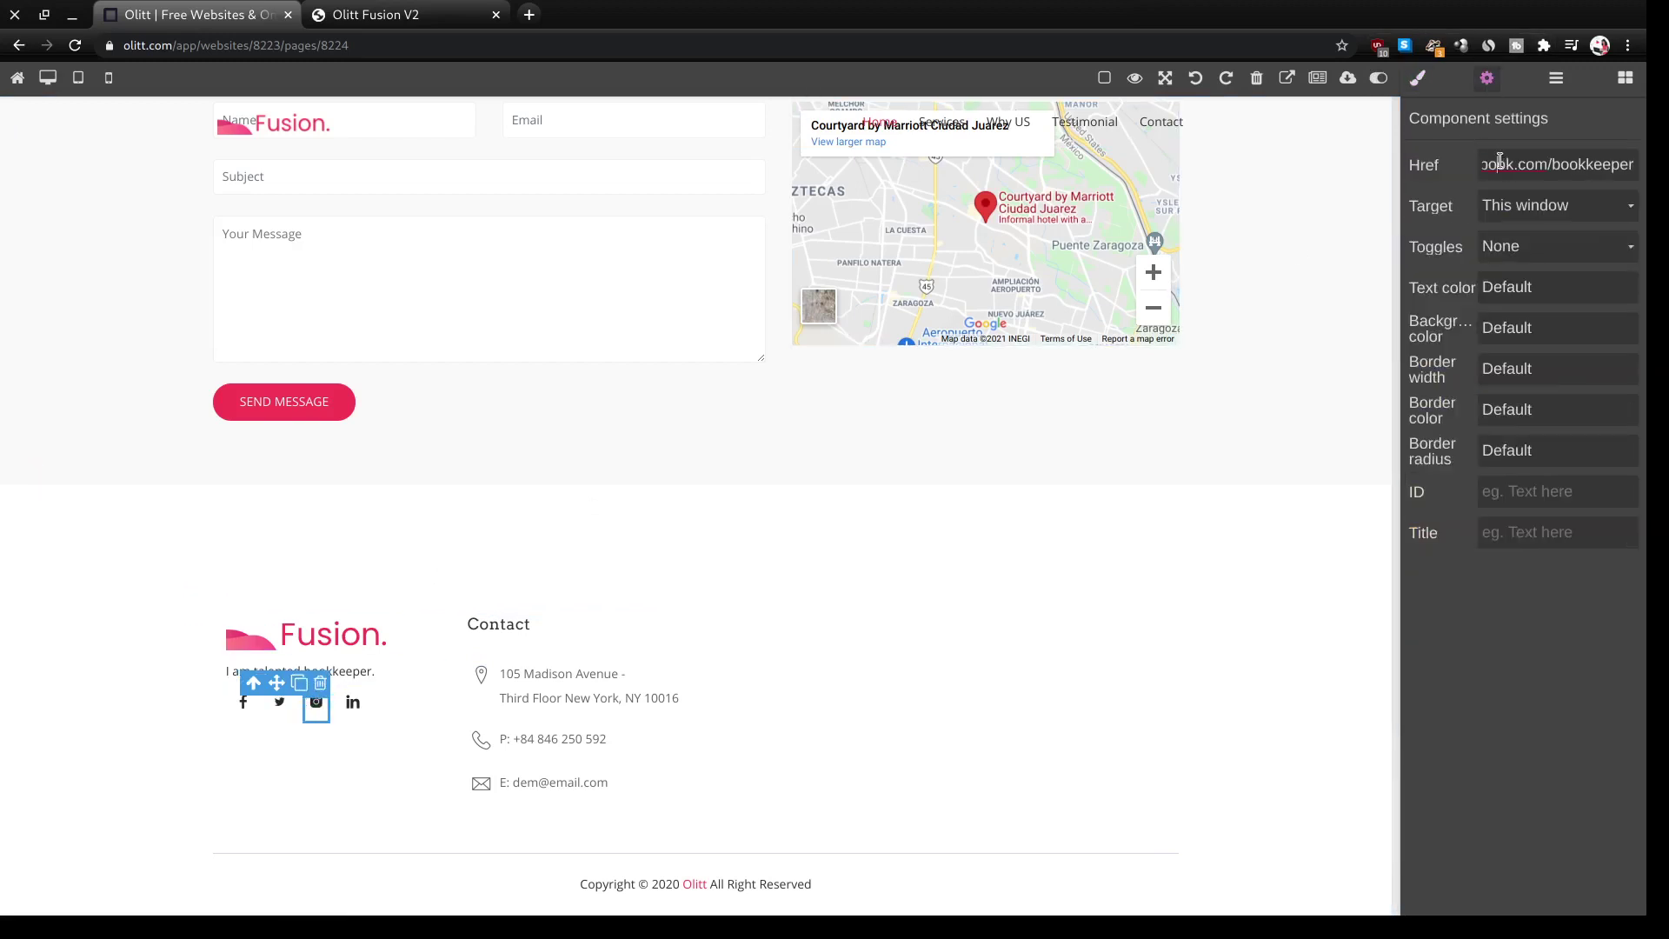
pyautogui.moveTo(1514, 164); pyautogui.dragTo(1490, 200)
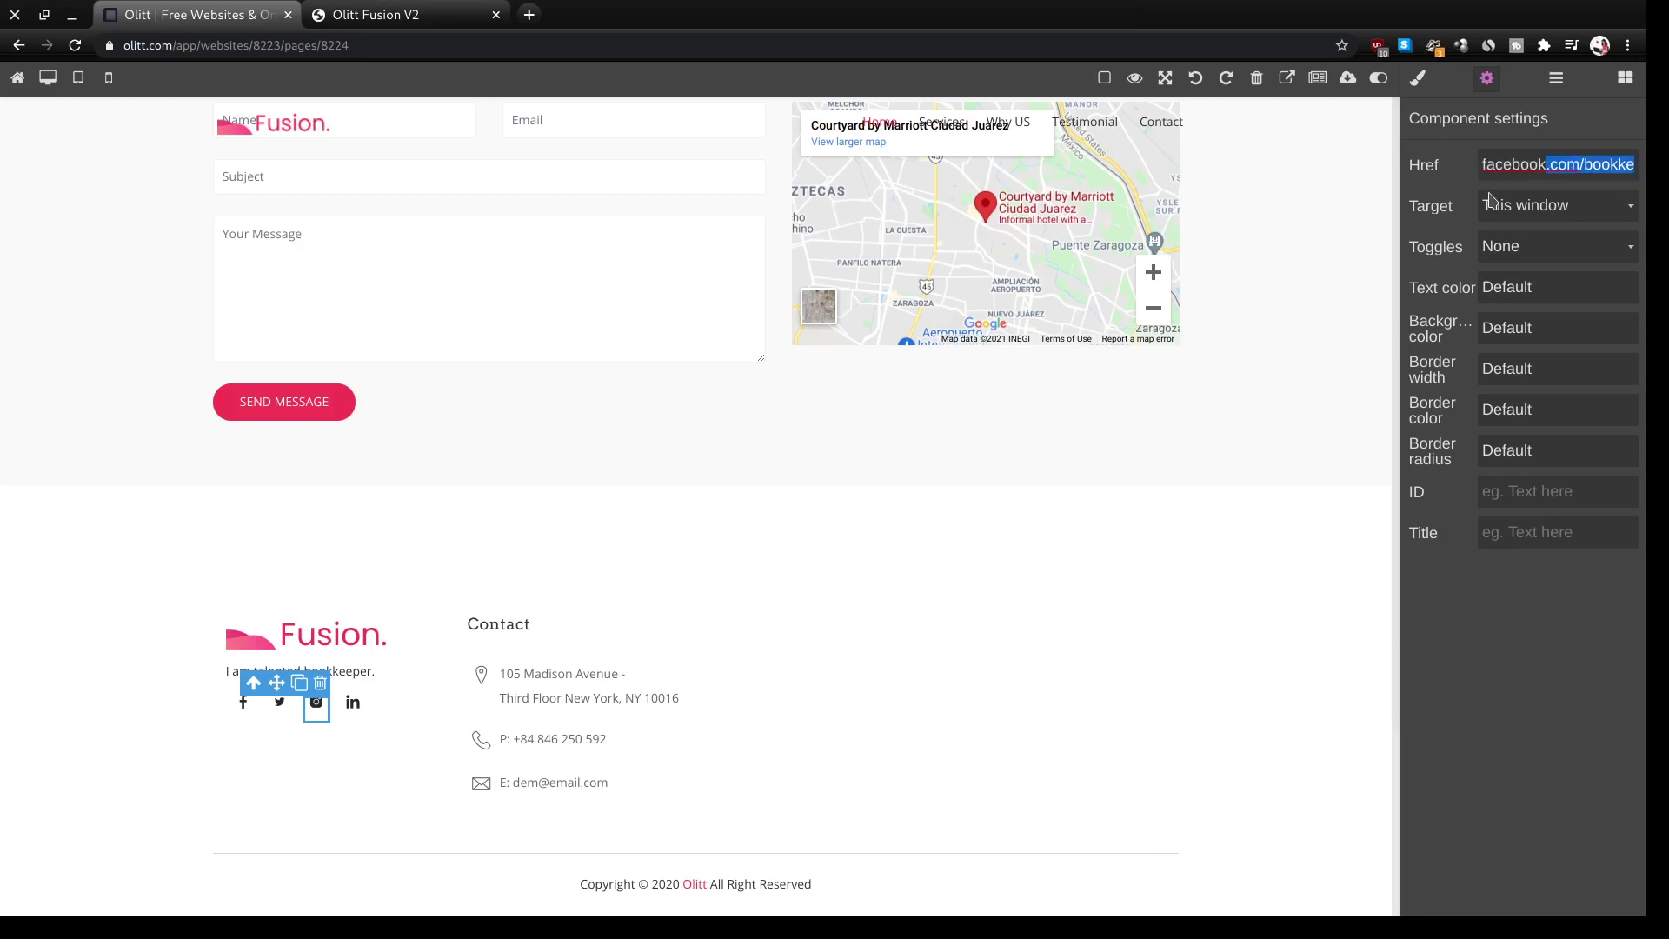
pyautogui.press('Left')
pyautogui.press('BackSpace')
pyautogui.press('BackSpace')
pyautogui.press('BackSpace')
pyautogui.press('BackSpace')
pyautogui.press('BackSpace')
pyautogui.press('BackSpace')
pyautogui.press('BackSpace')
pyautogui.press('BackSpace')
pyautogui.press('BackSpace')
pyautogui.press('BackSpace')
pyautogui.press('BackSpace')
pyautogui.press('BackSpace')
pyautogui.press('BackSpace')
pyautogui.press('BackSpace')
pyautogui.press('BackSpace')
pyautogui.press('BackSpace')
pyautogui.press('BackSpace')
pyautogui.press('BackSpace')
pyautogui.press('BackSpace')
pyautogui.press('BackSpace')
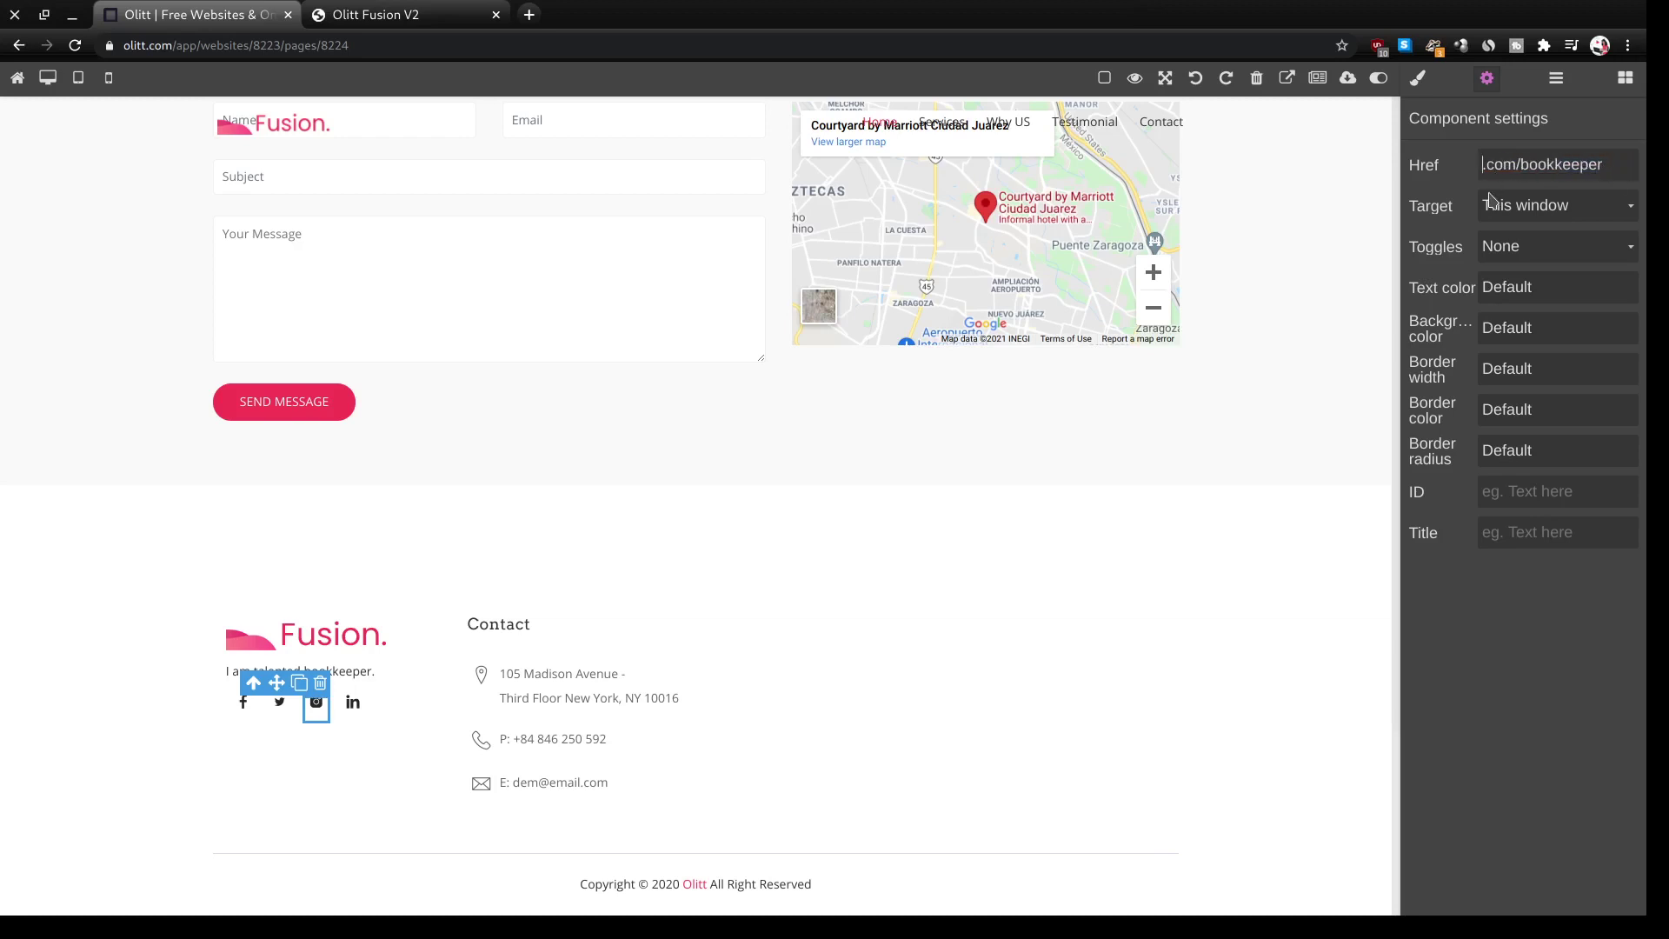
pyautogui.write('instagram')
pyautogui.press('Tab')
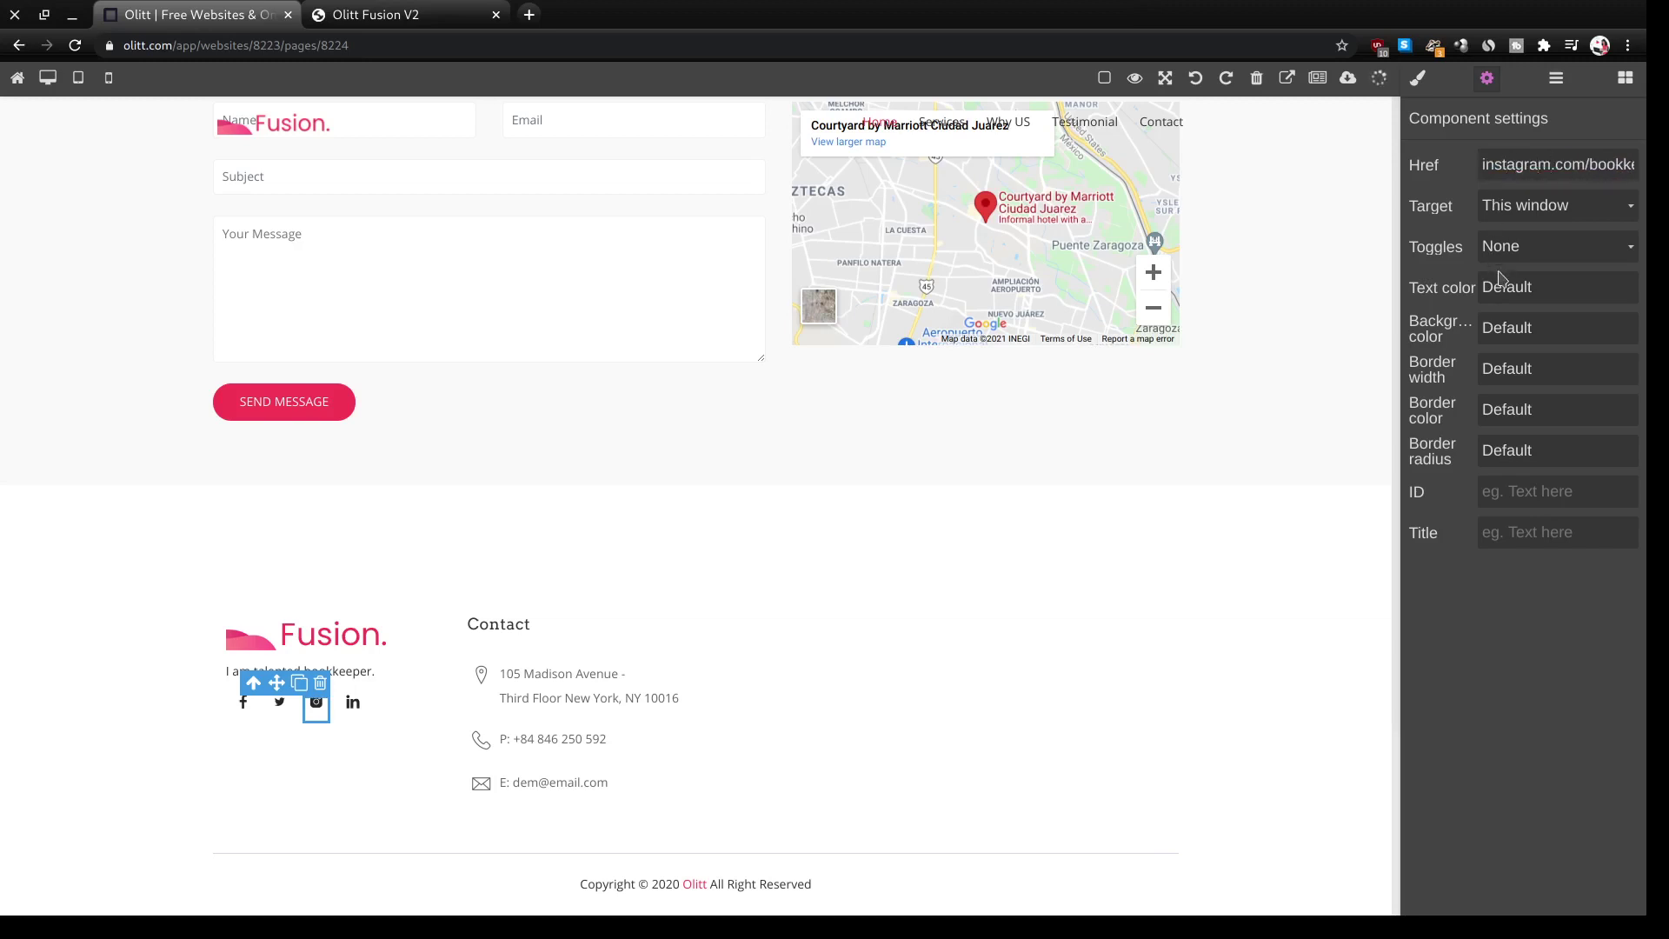
pyautogui.press('Down')
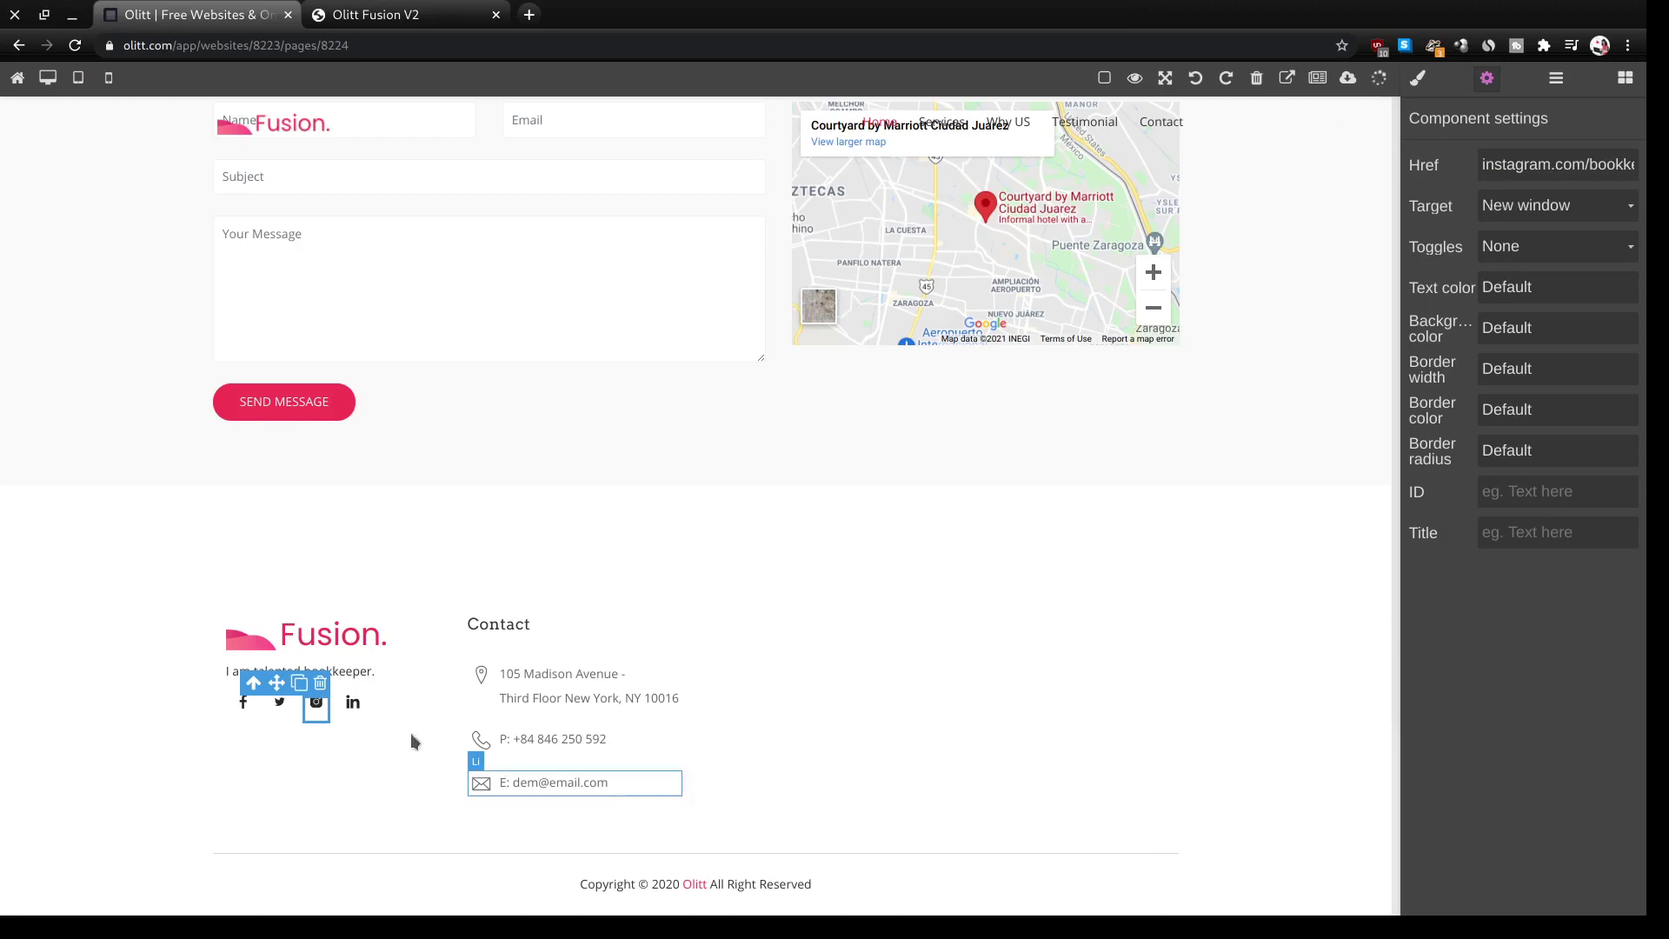
# - Link the footer's LinkedIn icon to linkedin.com/bookkeeper and make it open in a new window
pyautogui.click(355, 721)
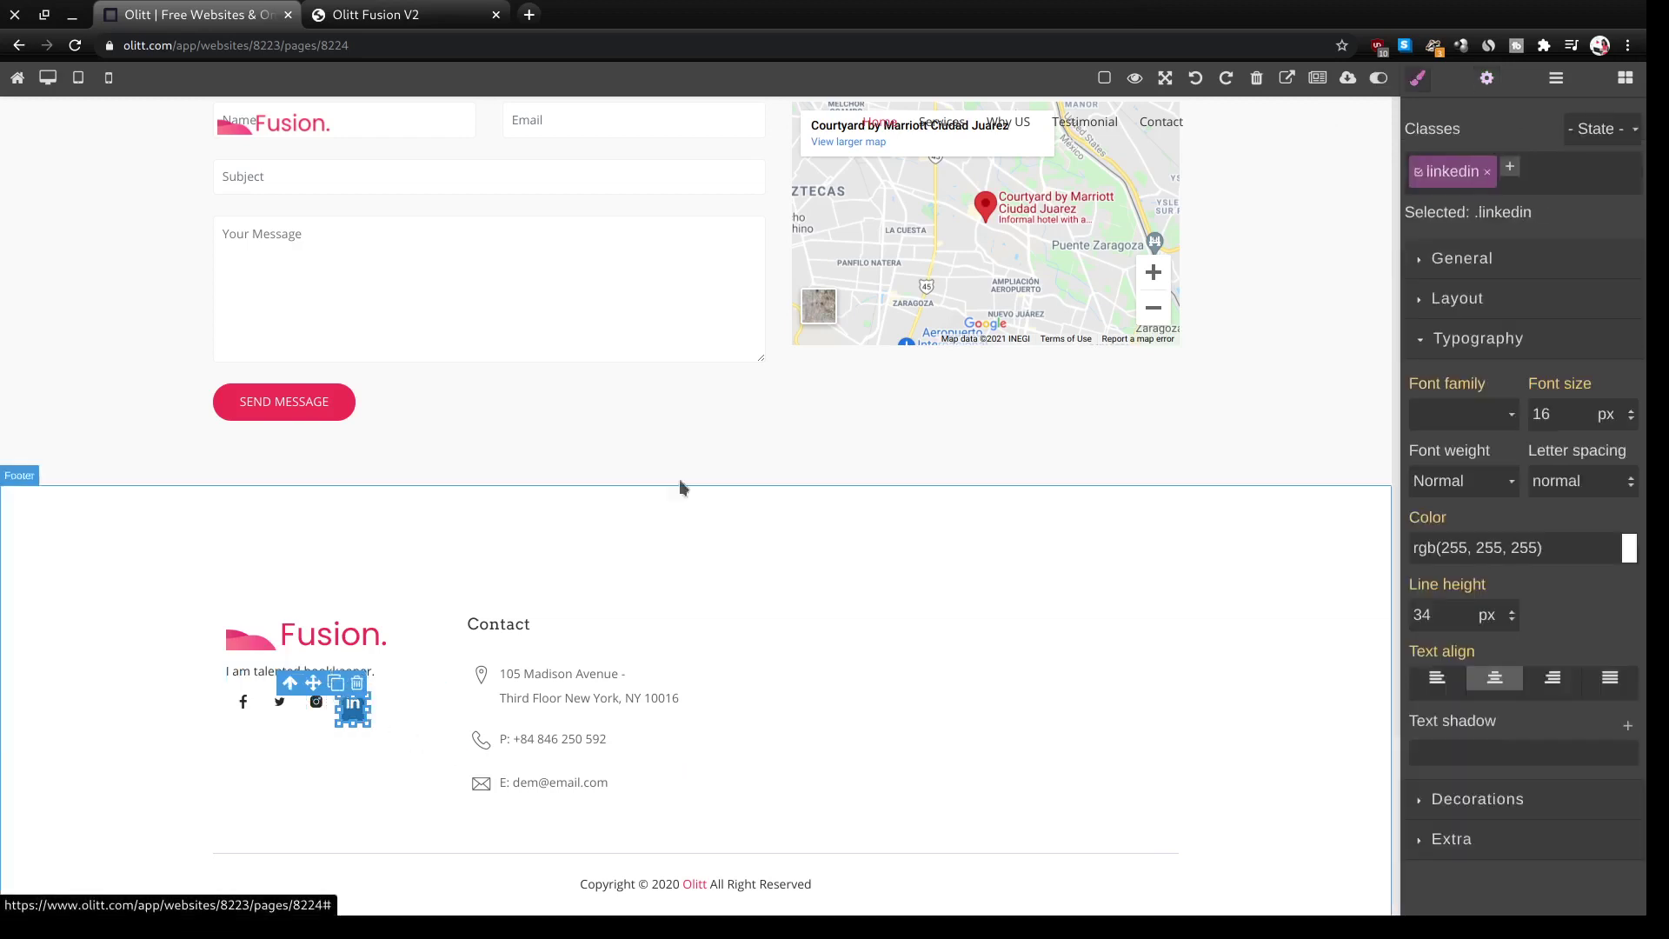
pyautogui.click(1487, 80)
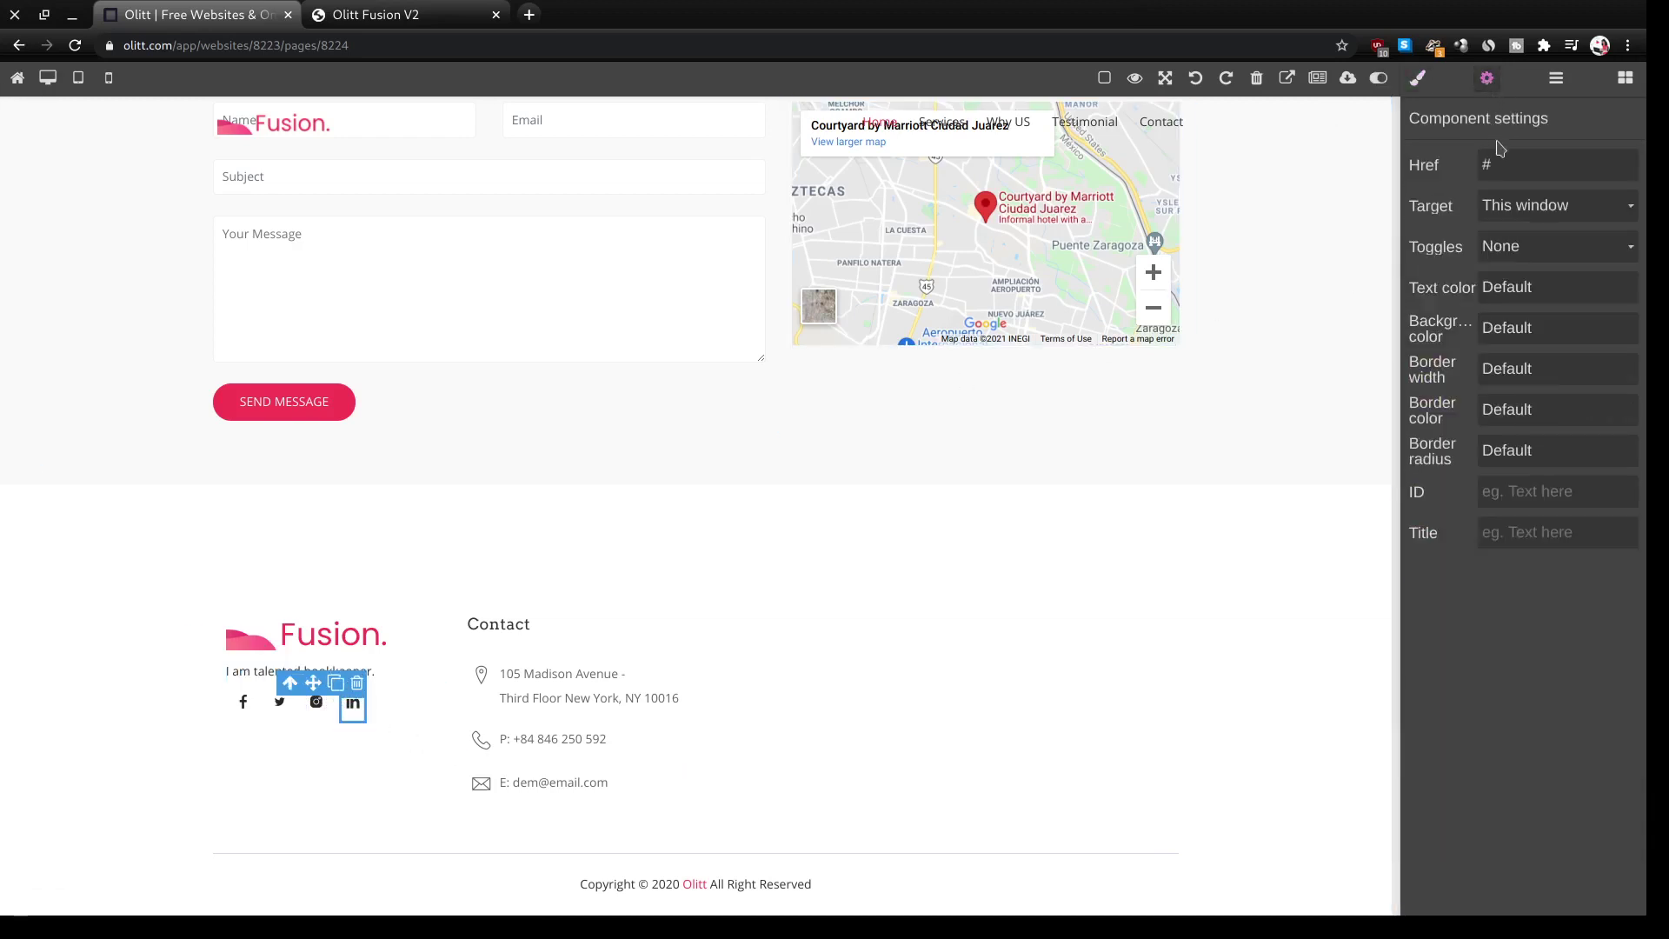
pyautogui.click(1512, 168)
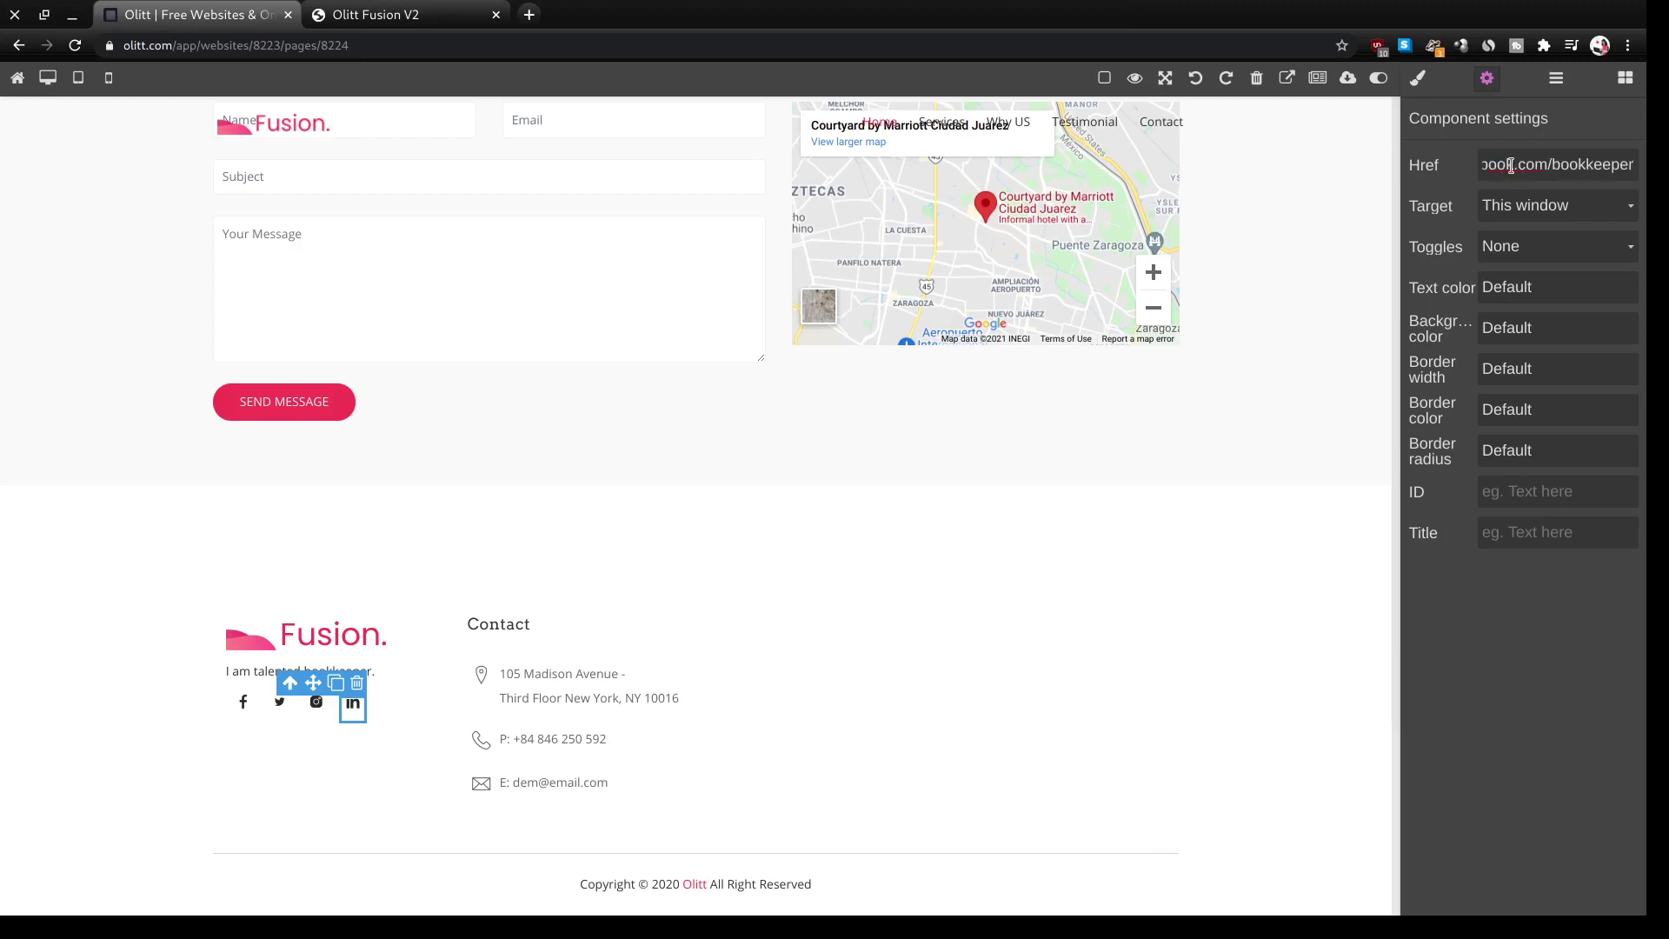
pyautogui.click(1509, 166)
pyautogui.press('BackSpace')
pyautogui.press('BackSpace')
pyautogui.press('BackSpace')
pyautogui.press('BackSpace')
pyautogui.press('BackSpace')
pyautogui.press('BackSpace')
pyautogui.press('BackSpace')
pyautogui.press('BackSpace')
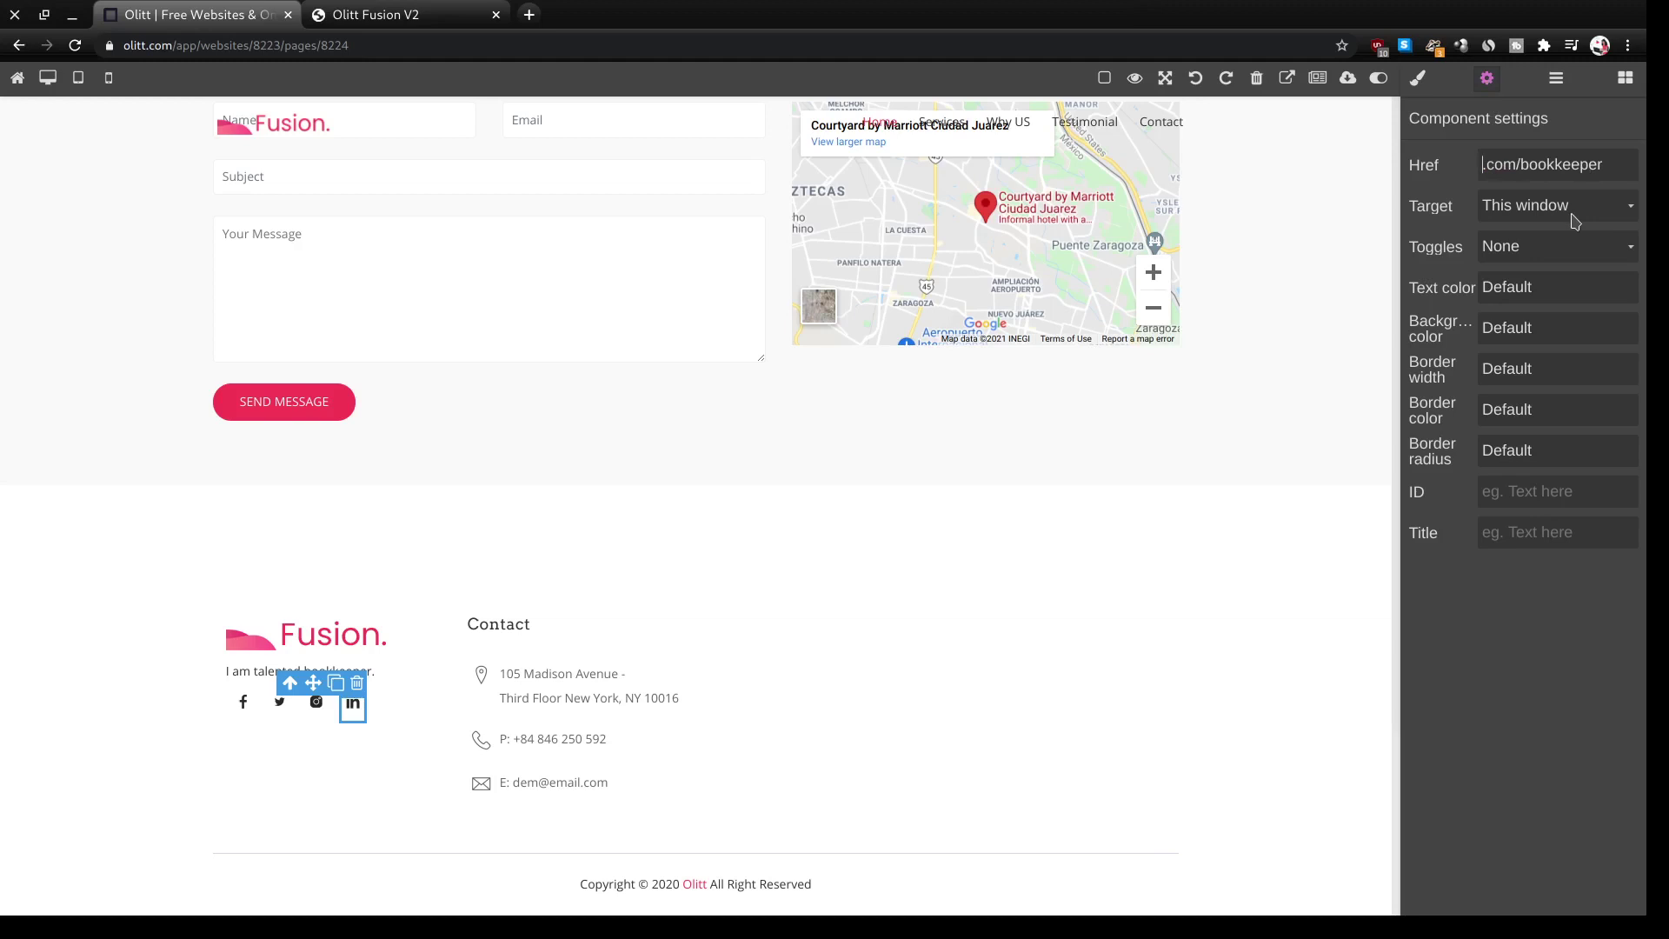
pyautogui.write('plinkedi')
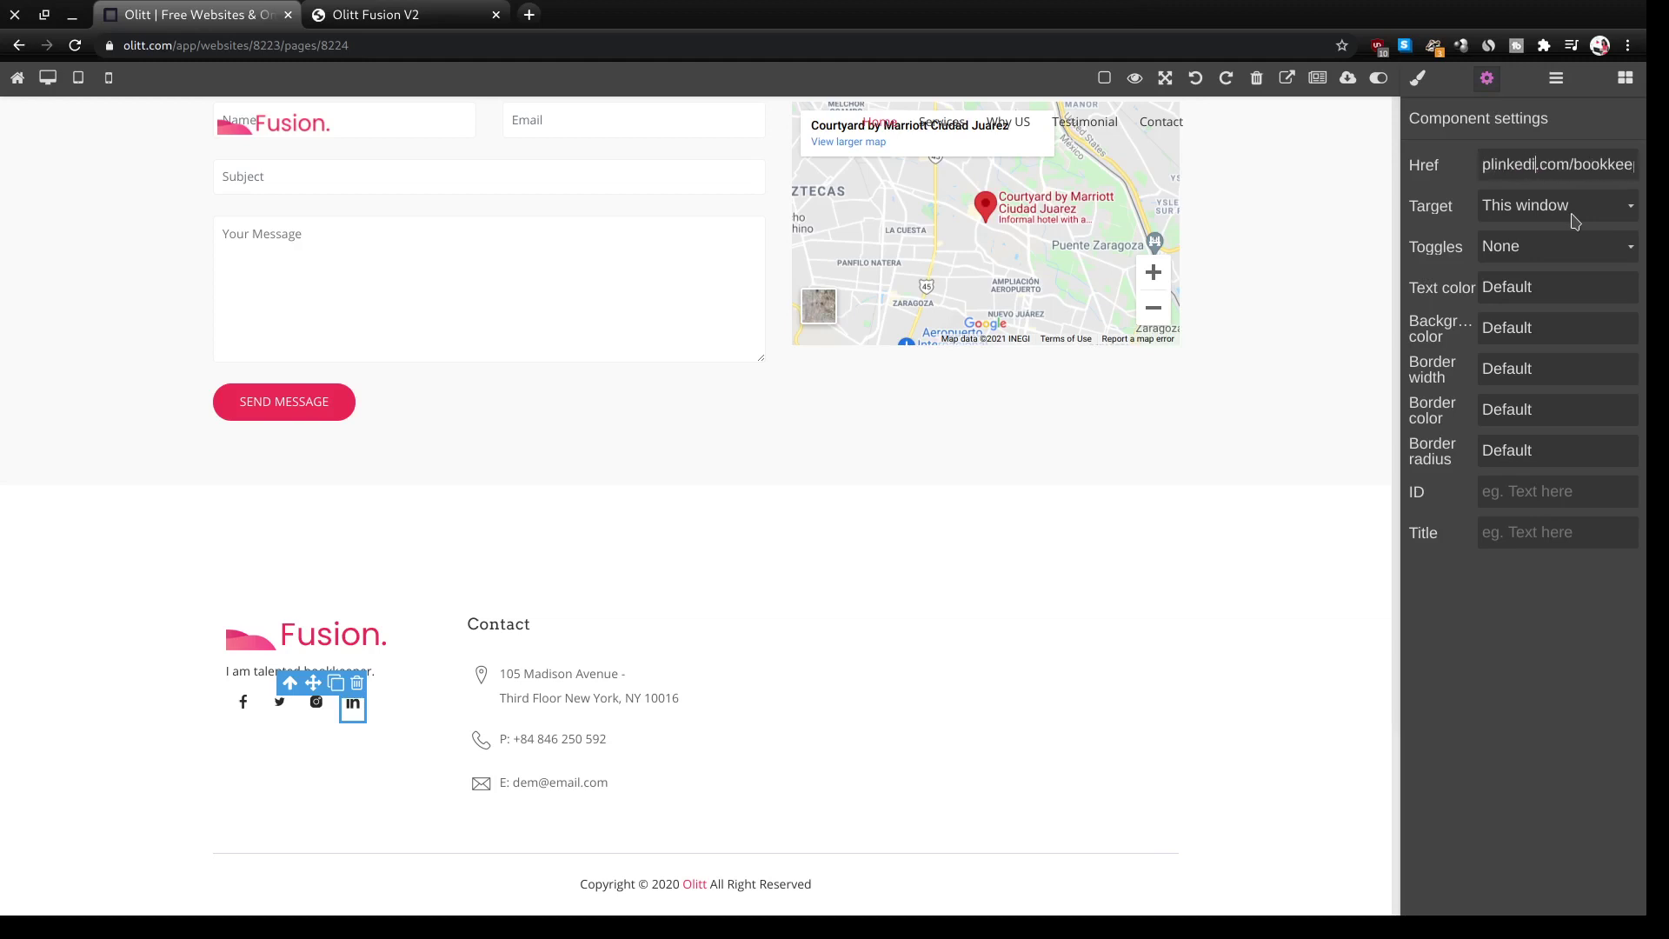
pyautogui.write('n')
pyautogui.press('BackSpace')
pyautogui.click(1556, 205)
pyautogui.click(1531, 250)
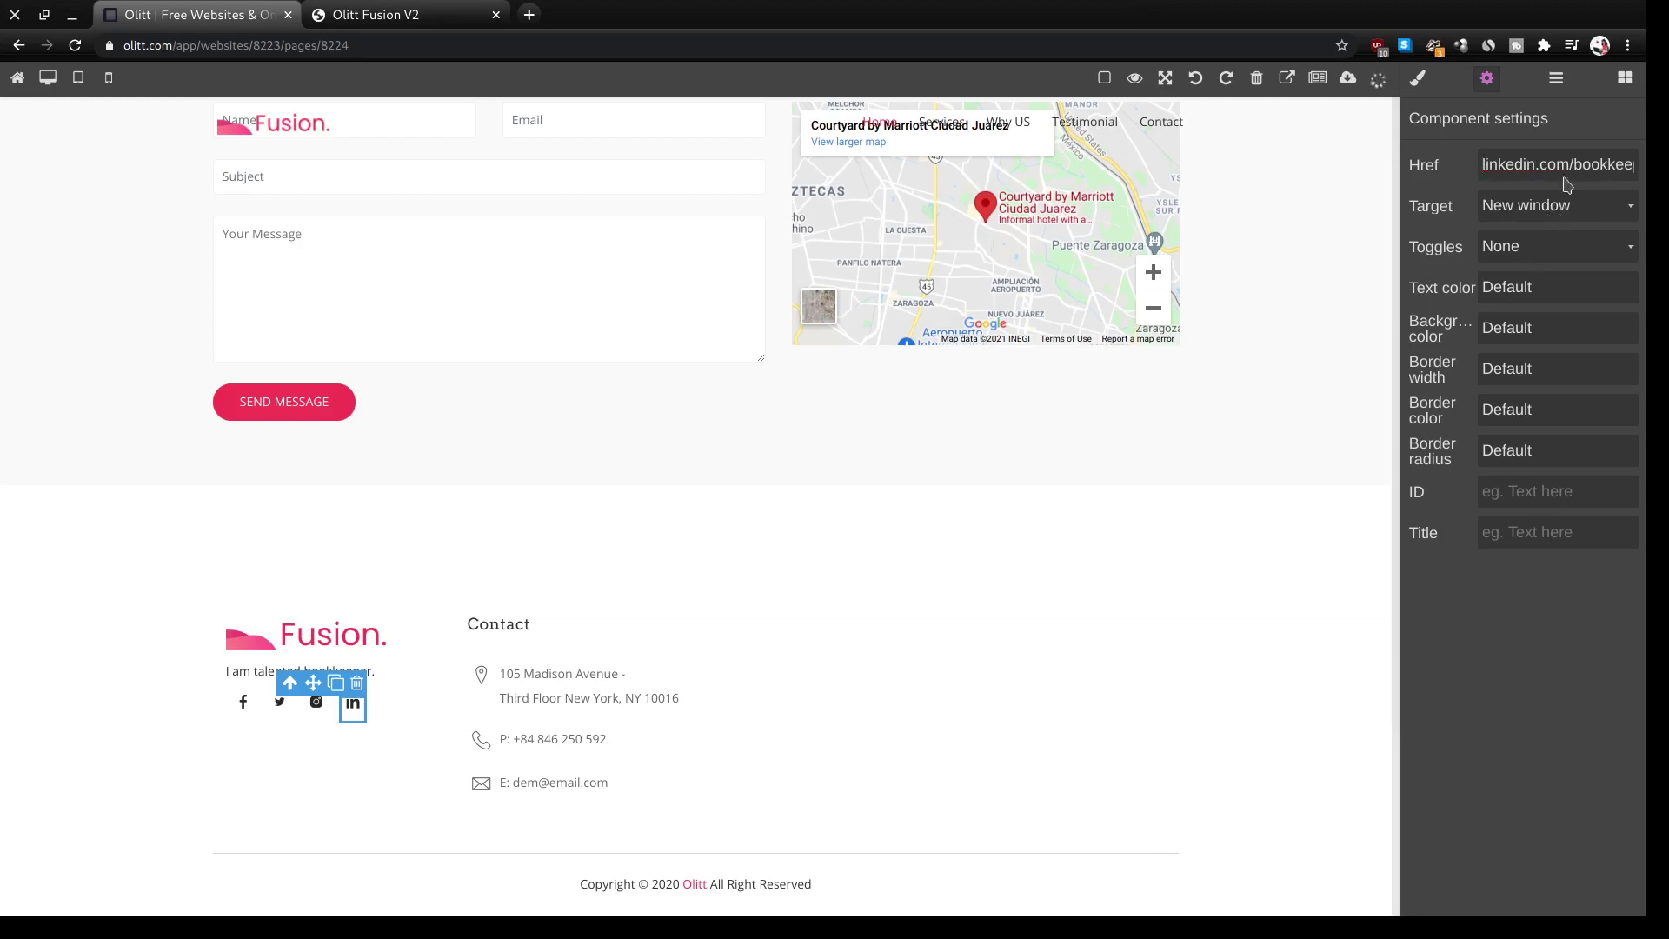
# - Change the year in the footer's copyright line to 2021
pyautogui.doubleClick(676, 882)
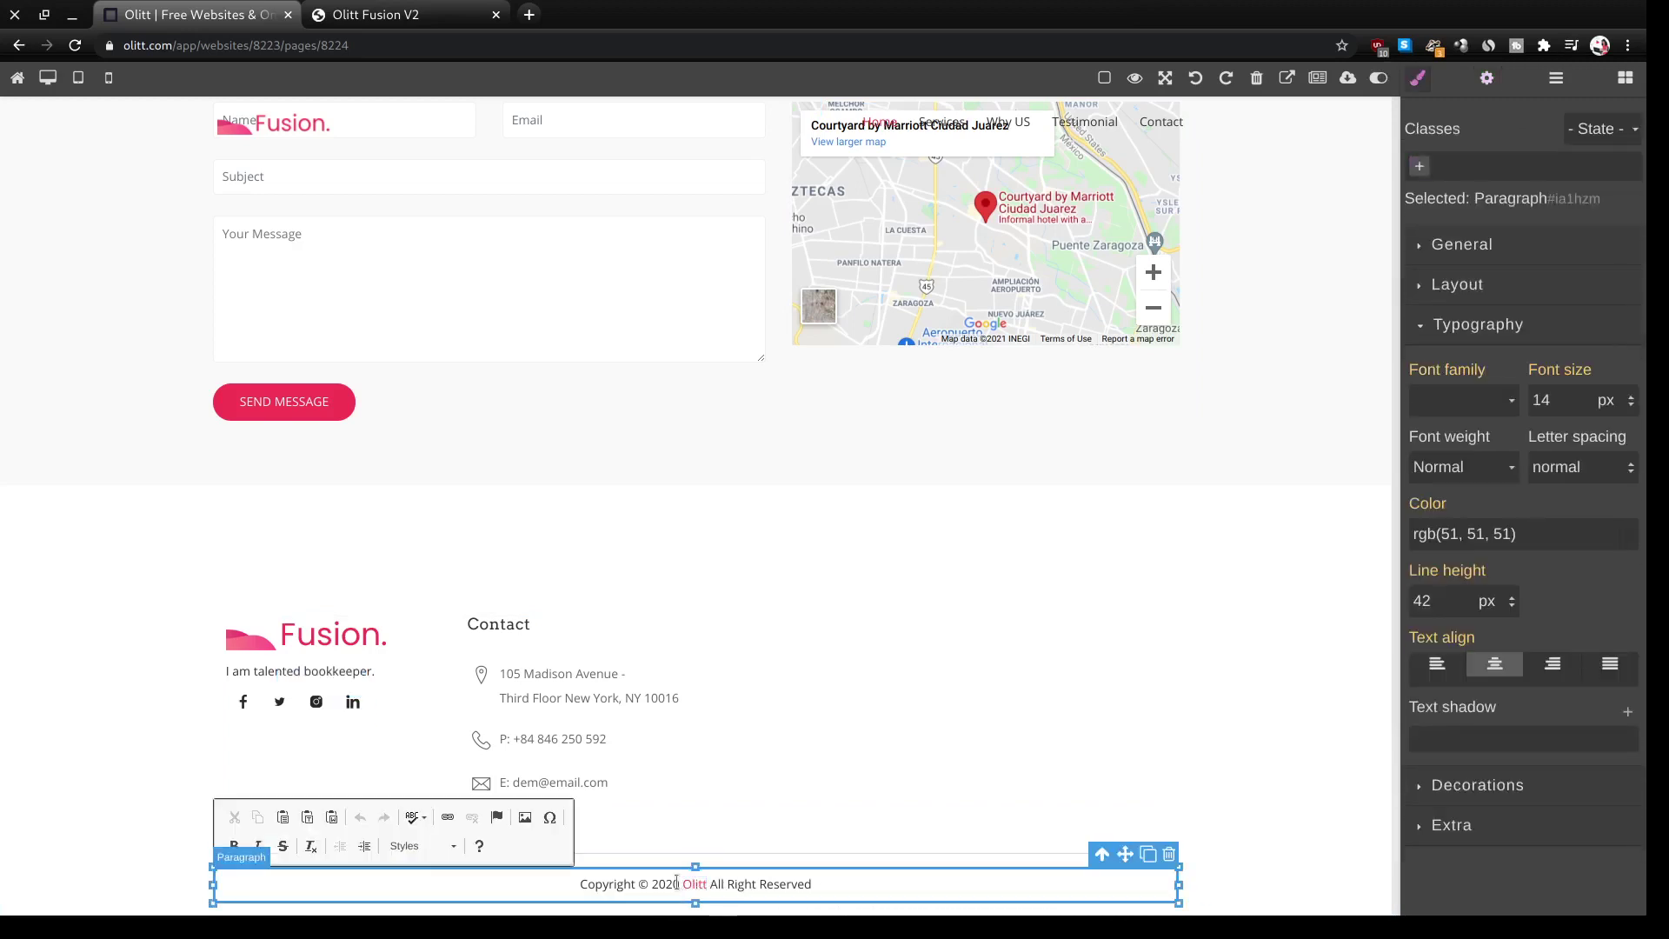
pyautogui.press('BackSpace')
pyautogui.write('1')
# - Change the copyright line's Olitt link to display "Thee Freelance Bookkeeper" and point to theefreelancebookeeper.com over https
pyautogui.doubleClick(694, 885)
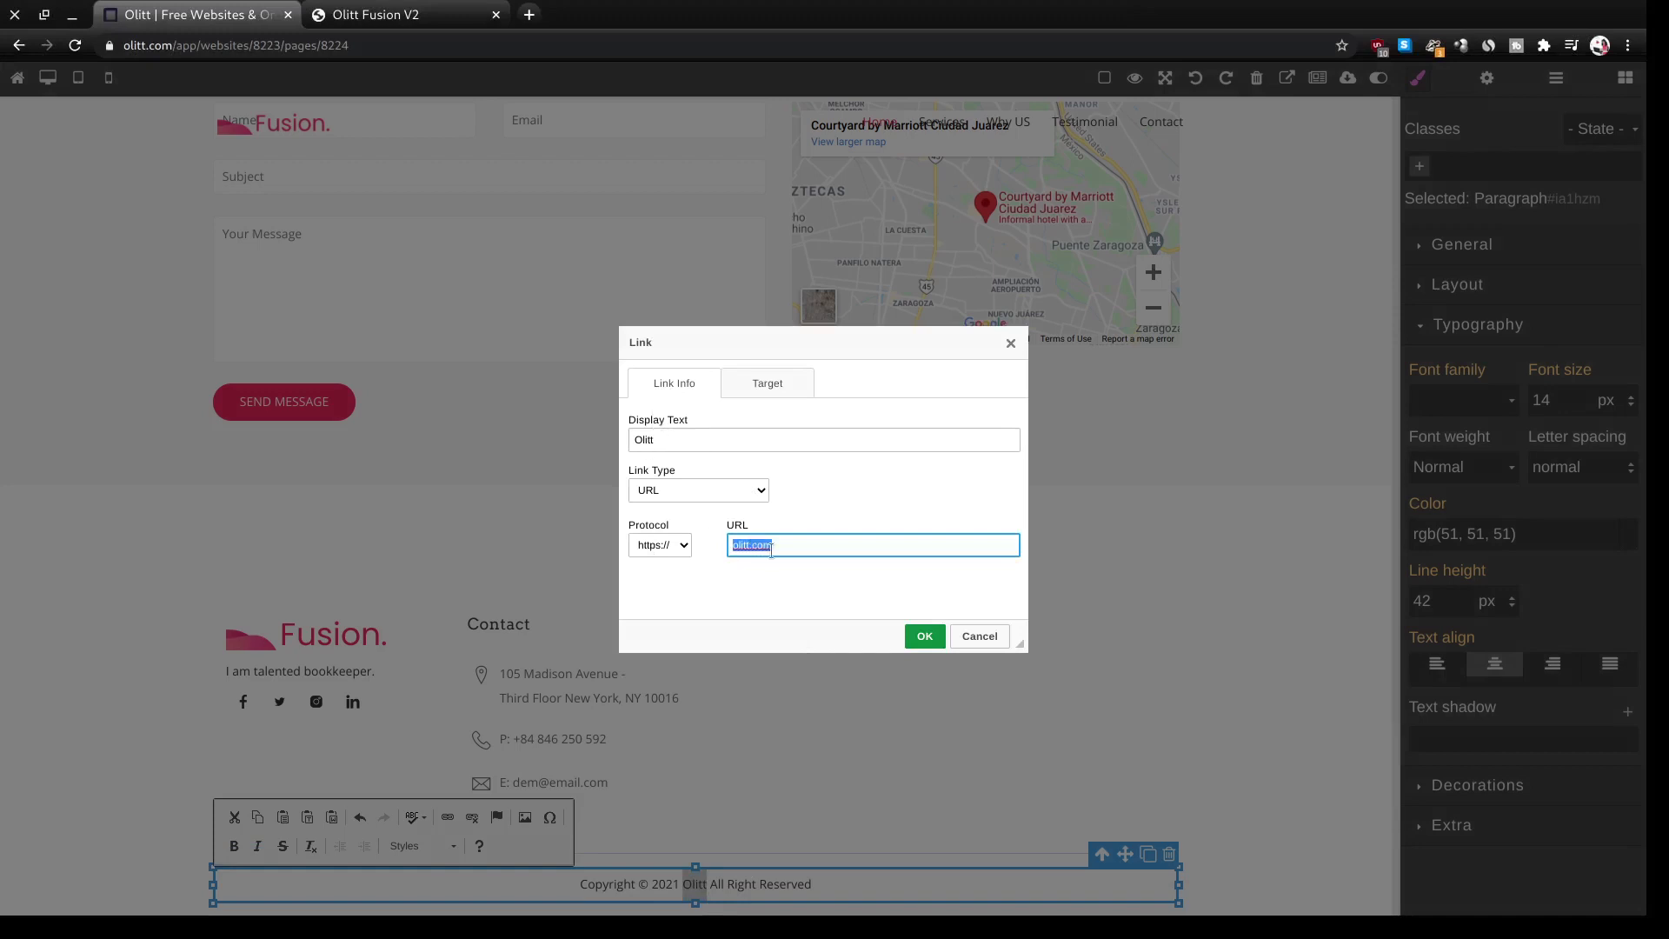
pyautogui.write('t')
pyautogui.write('co')
pyautogui.doubleClick(672, 446)
pyautogui.write('Thee Freelance Boo')
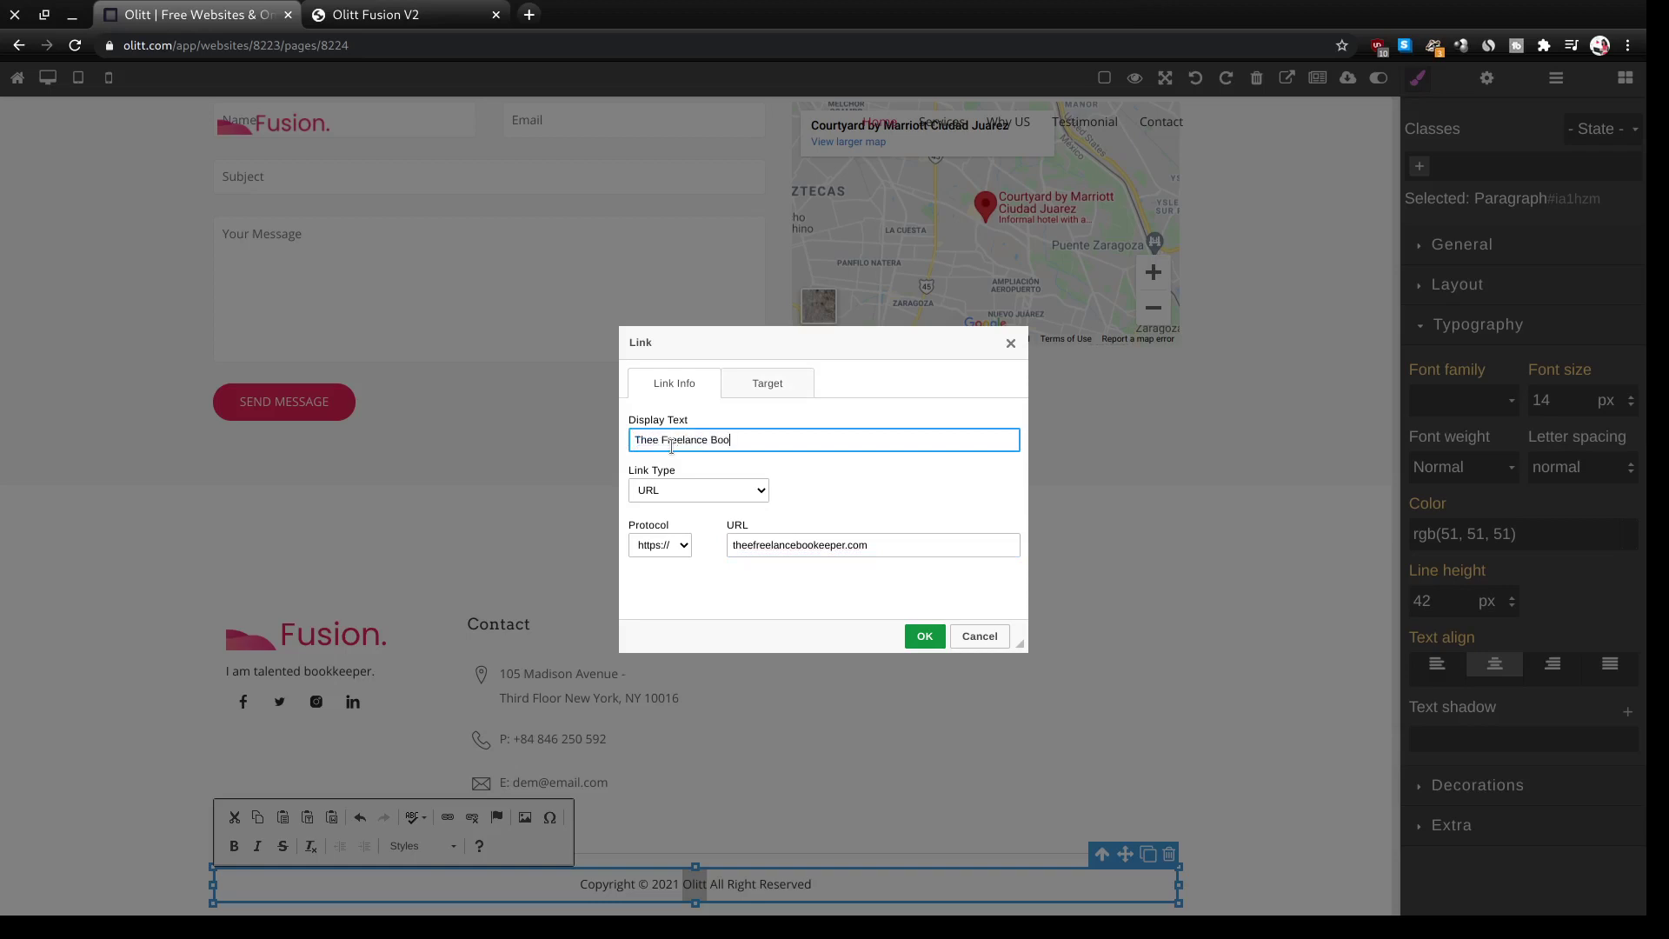
pyautogui.write('kkeeper')
pyautogui.click(925, 635)
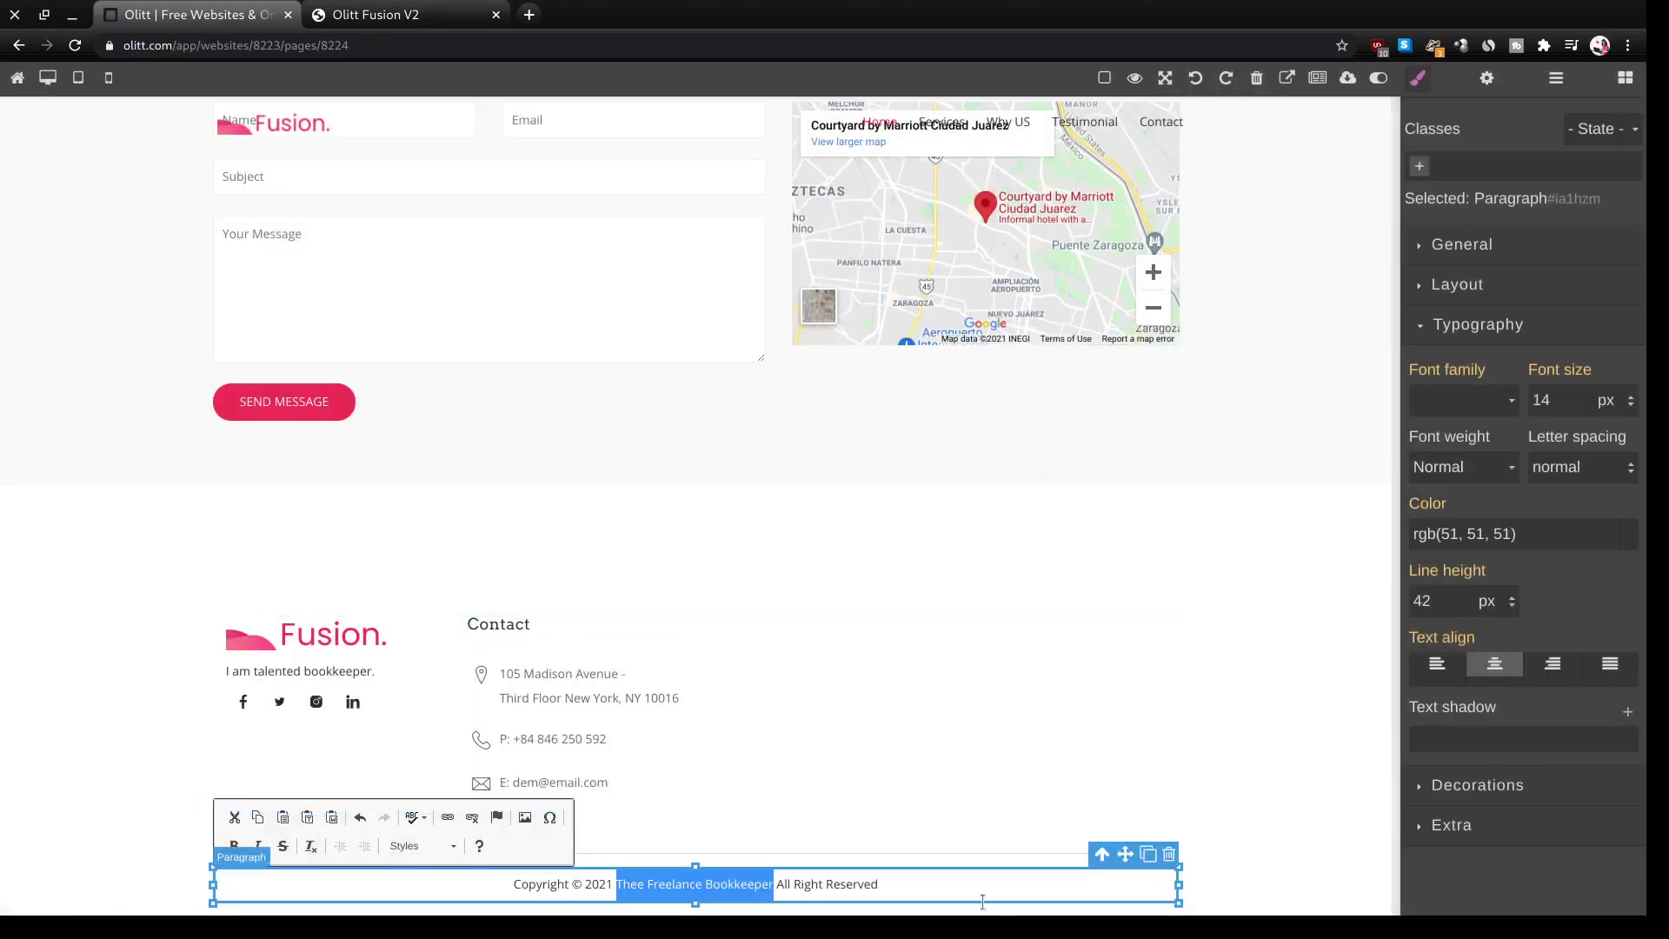
pyautogui.doubleClick(924, 886)
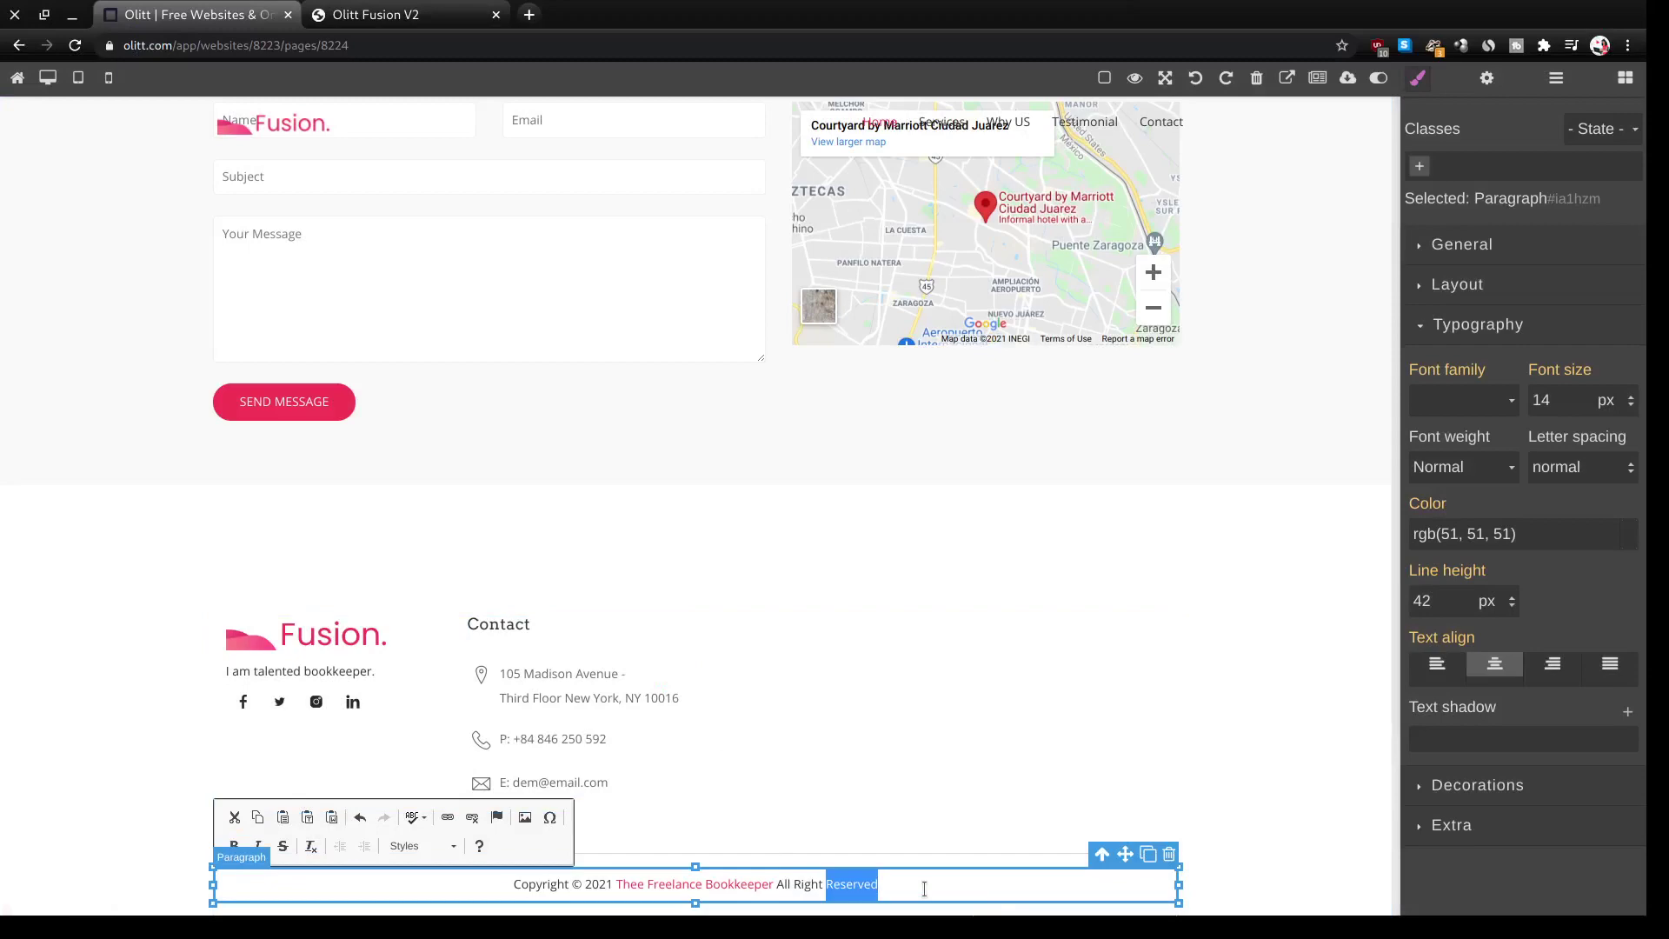
pyautogui.click(697, 749)
# - Preview the page in the tablet layout down to the services section, and in the mobile layout
pyautogui.scroll(20, 446, 464)
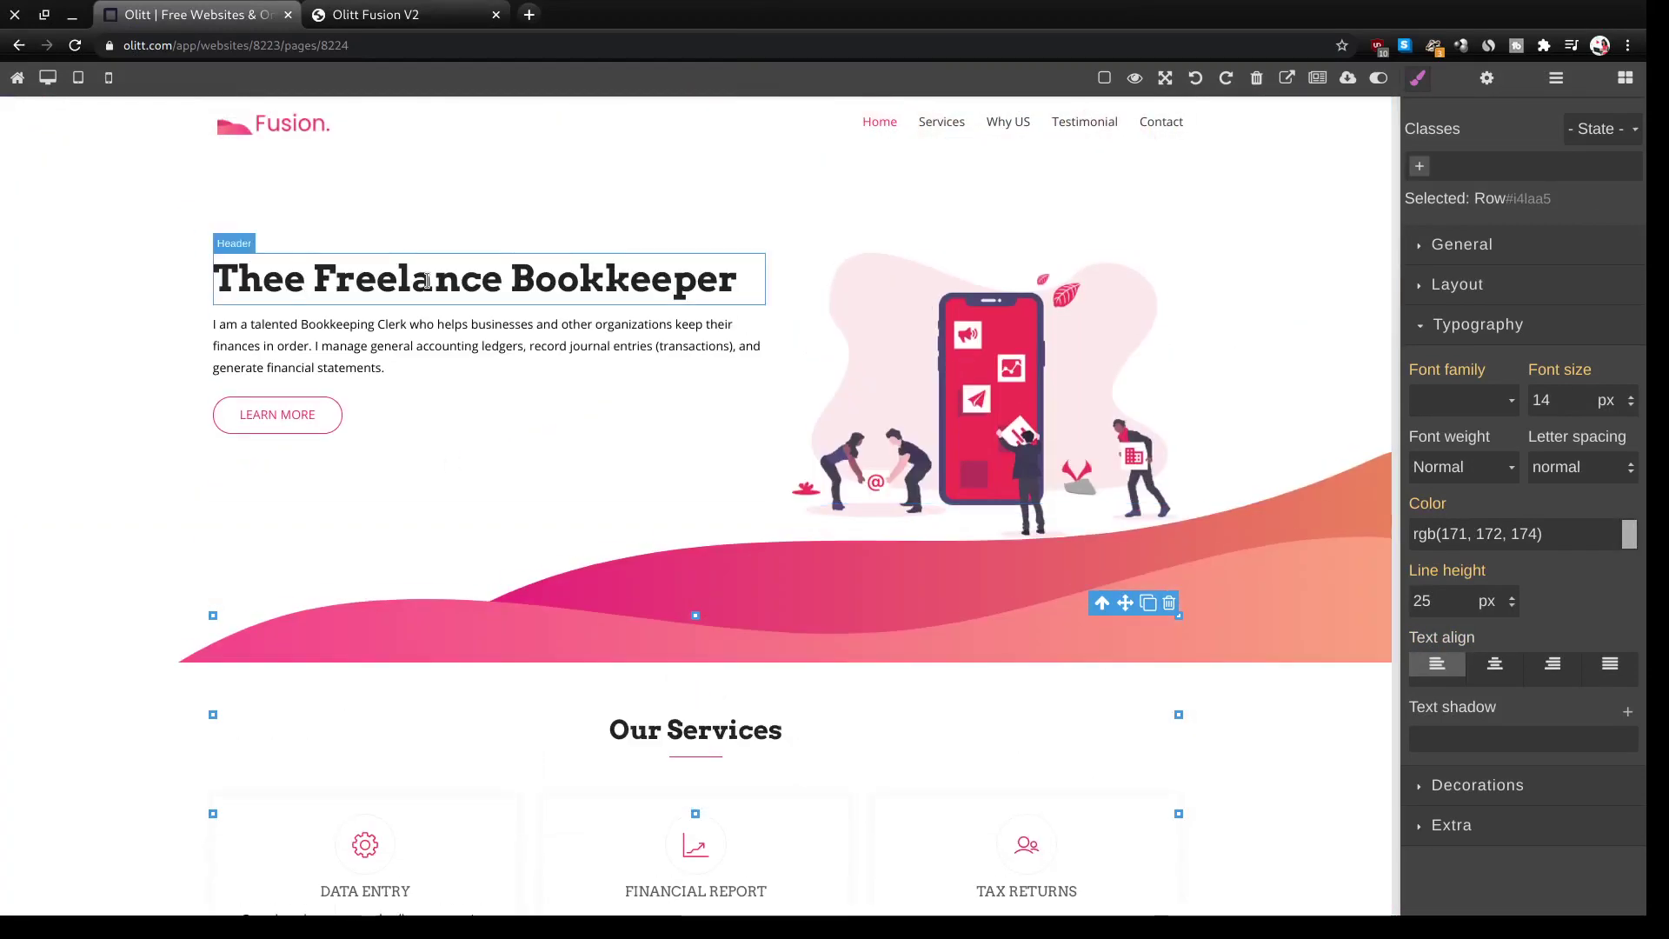
pyautogui.click(78, 78)
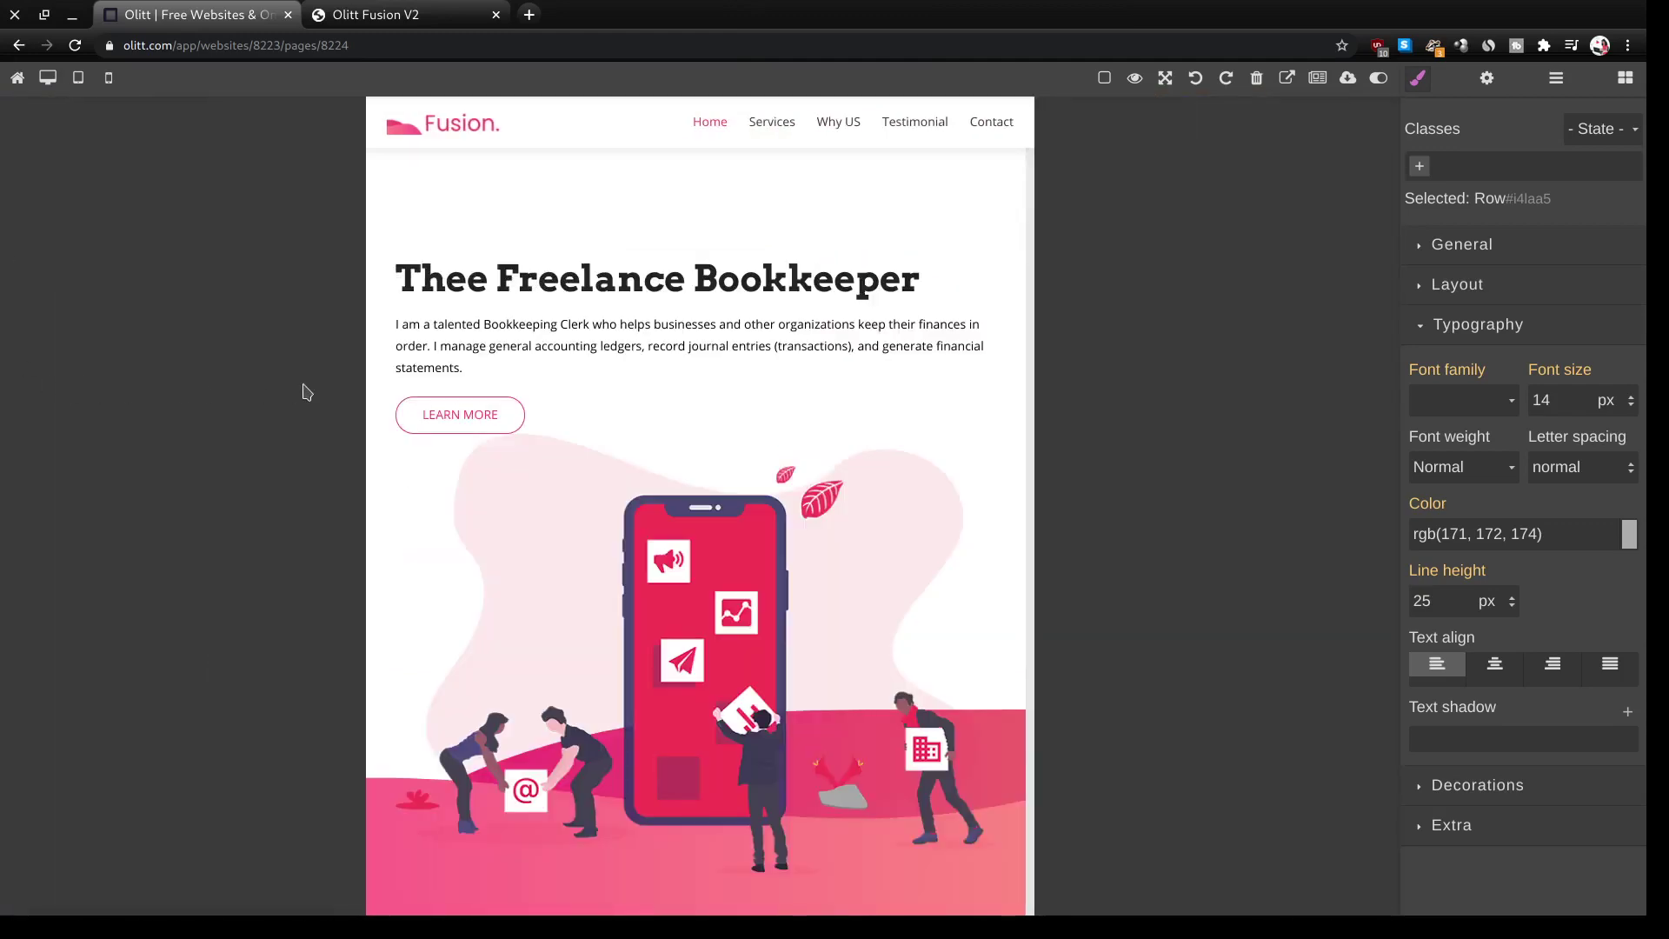
pyautogui.scroll(-3, 585, 357)
pyautogui.scroll(-2, 585, 358)
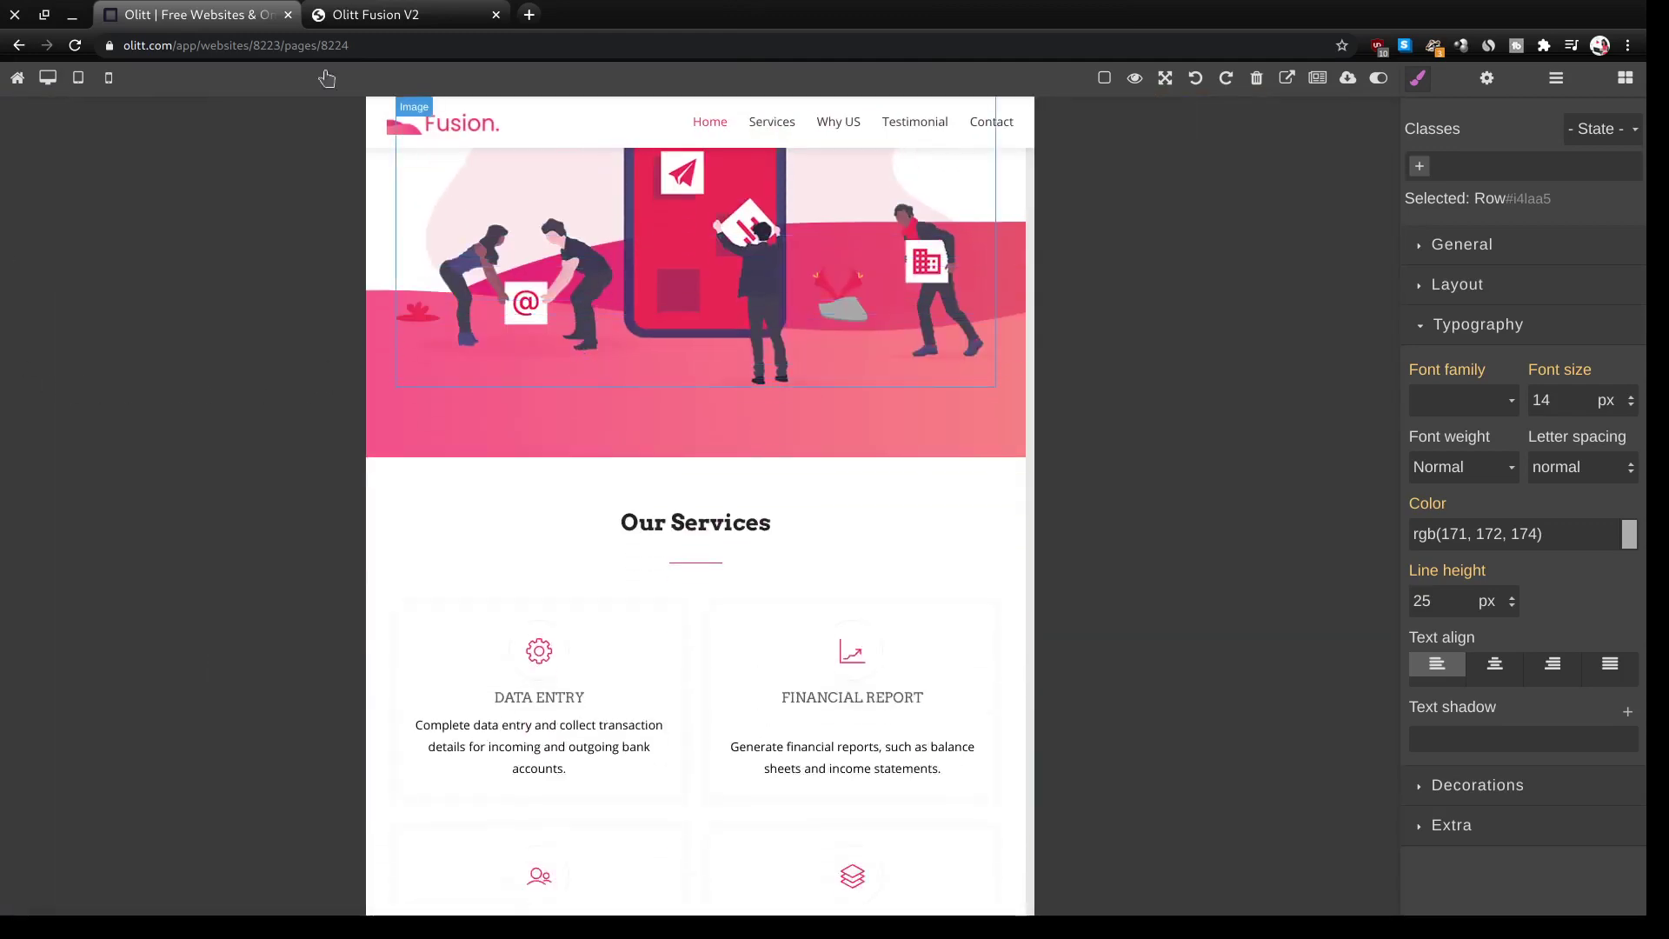
pyautogui.click(108, 80)
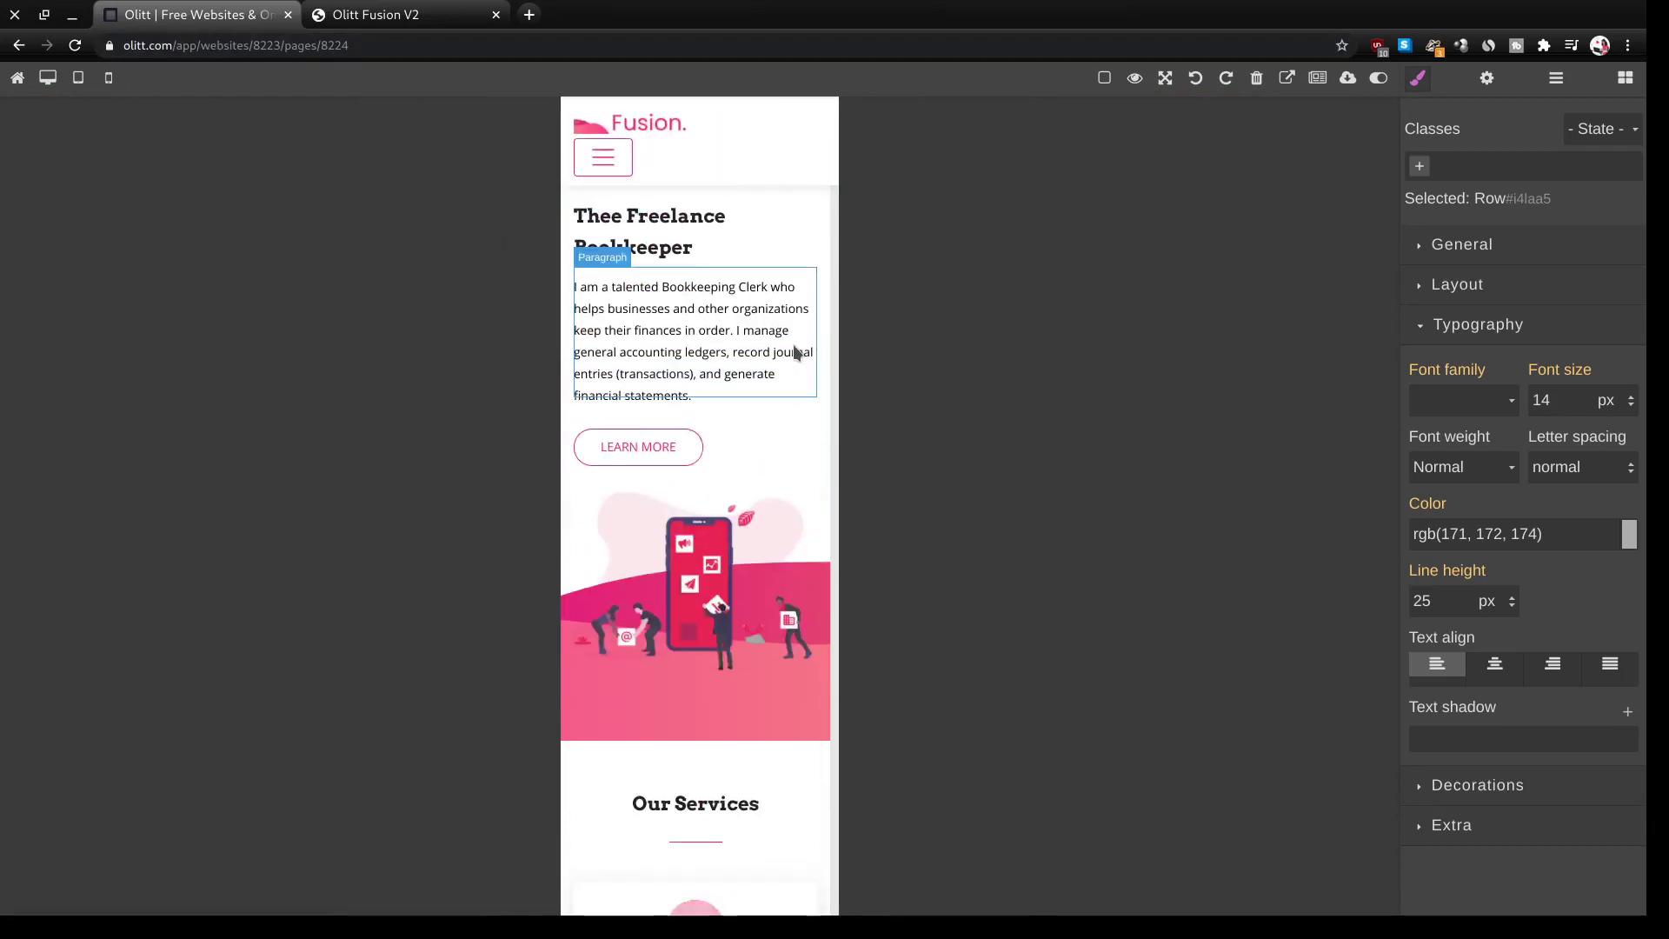
# - Look through the services section in the mobile layout and reload the published Olitt Fusion V2 site
pyautogui.scroll(-10, 793, 344)
pyautogui.scroll(-5, 793, 344)
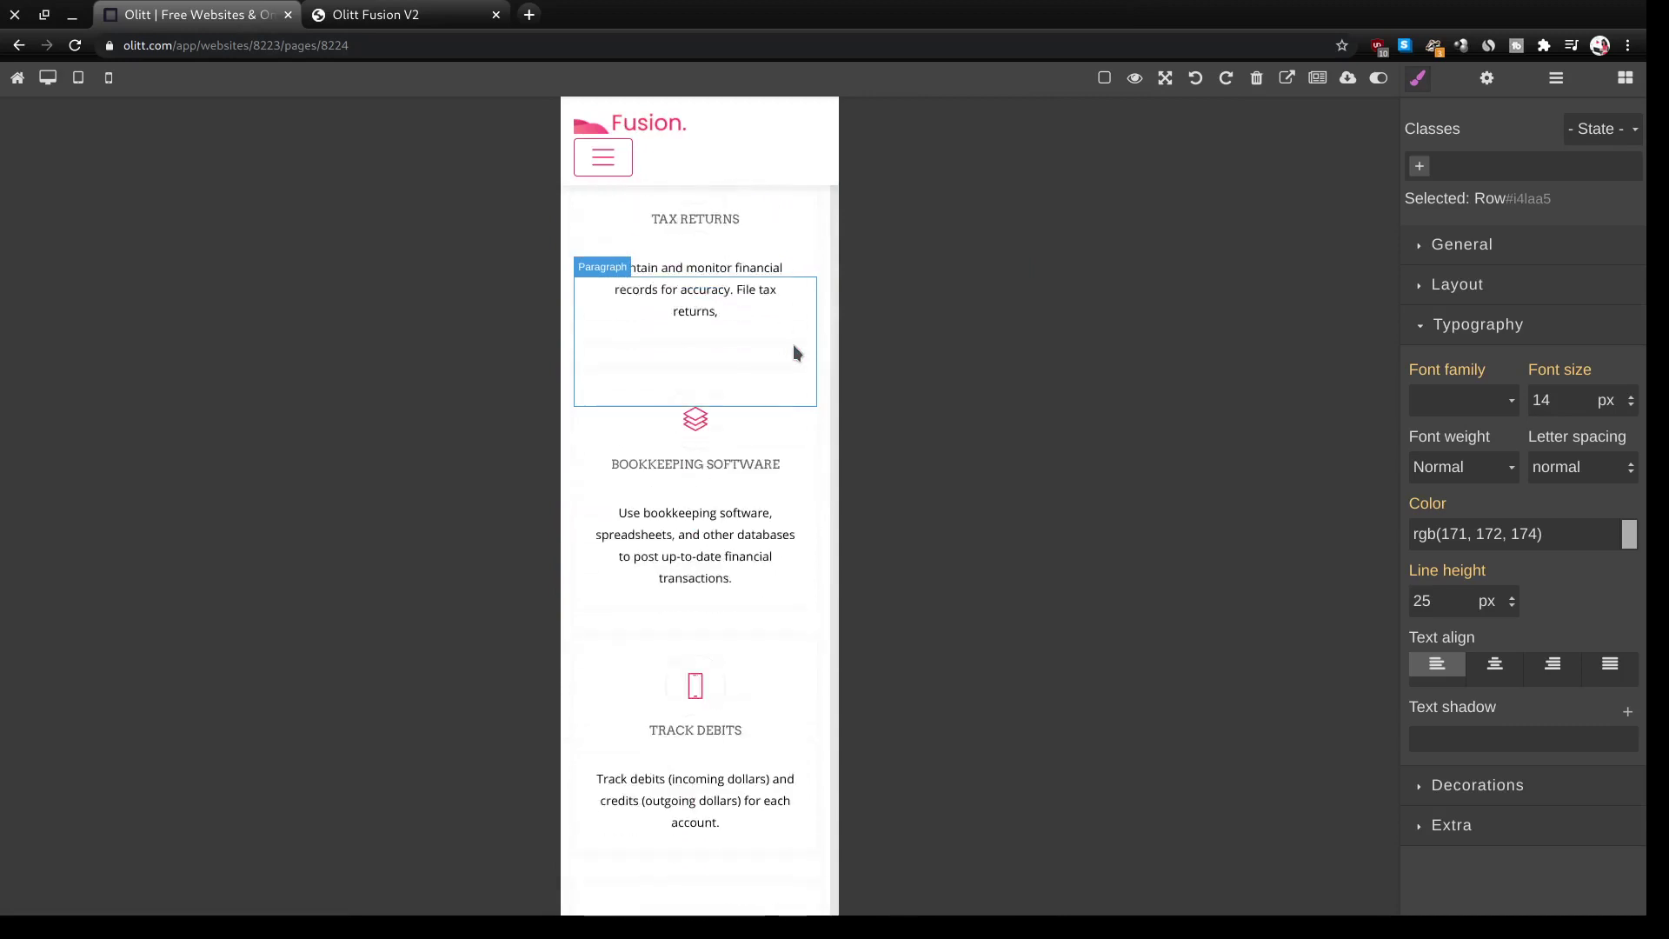
pyautogui.click(317, 12)
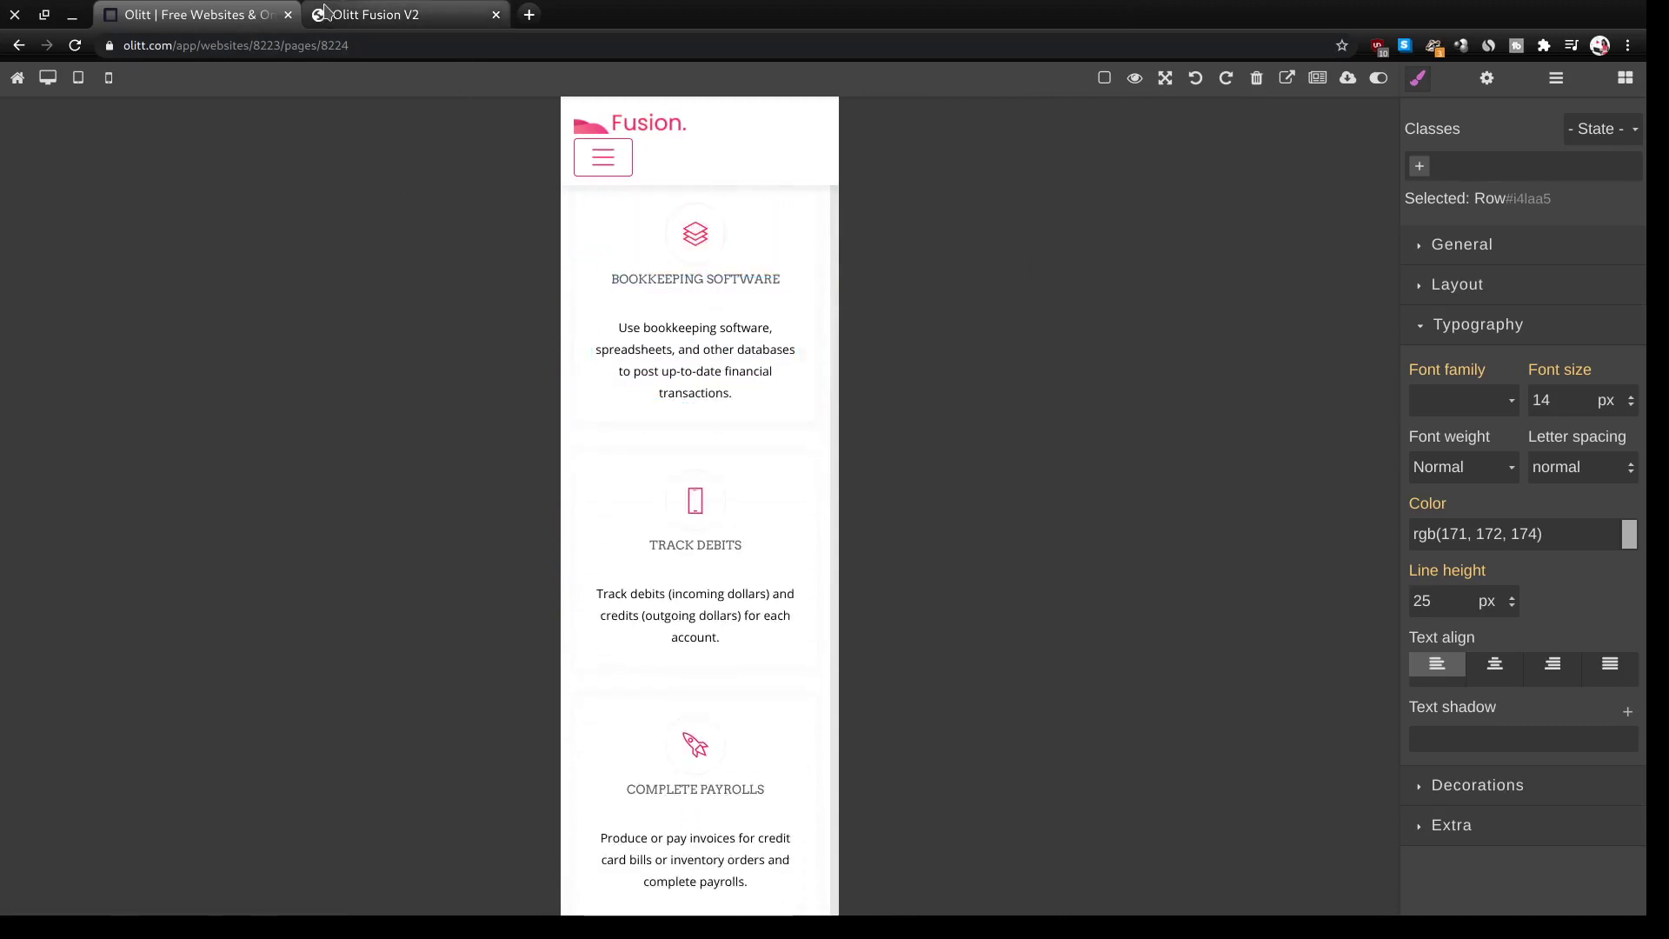
pyautogui.click(75, 45)
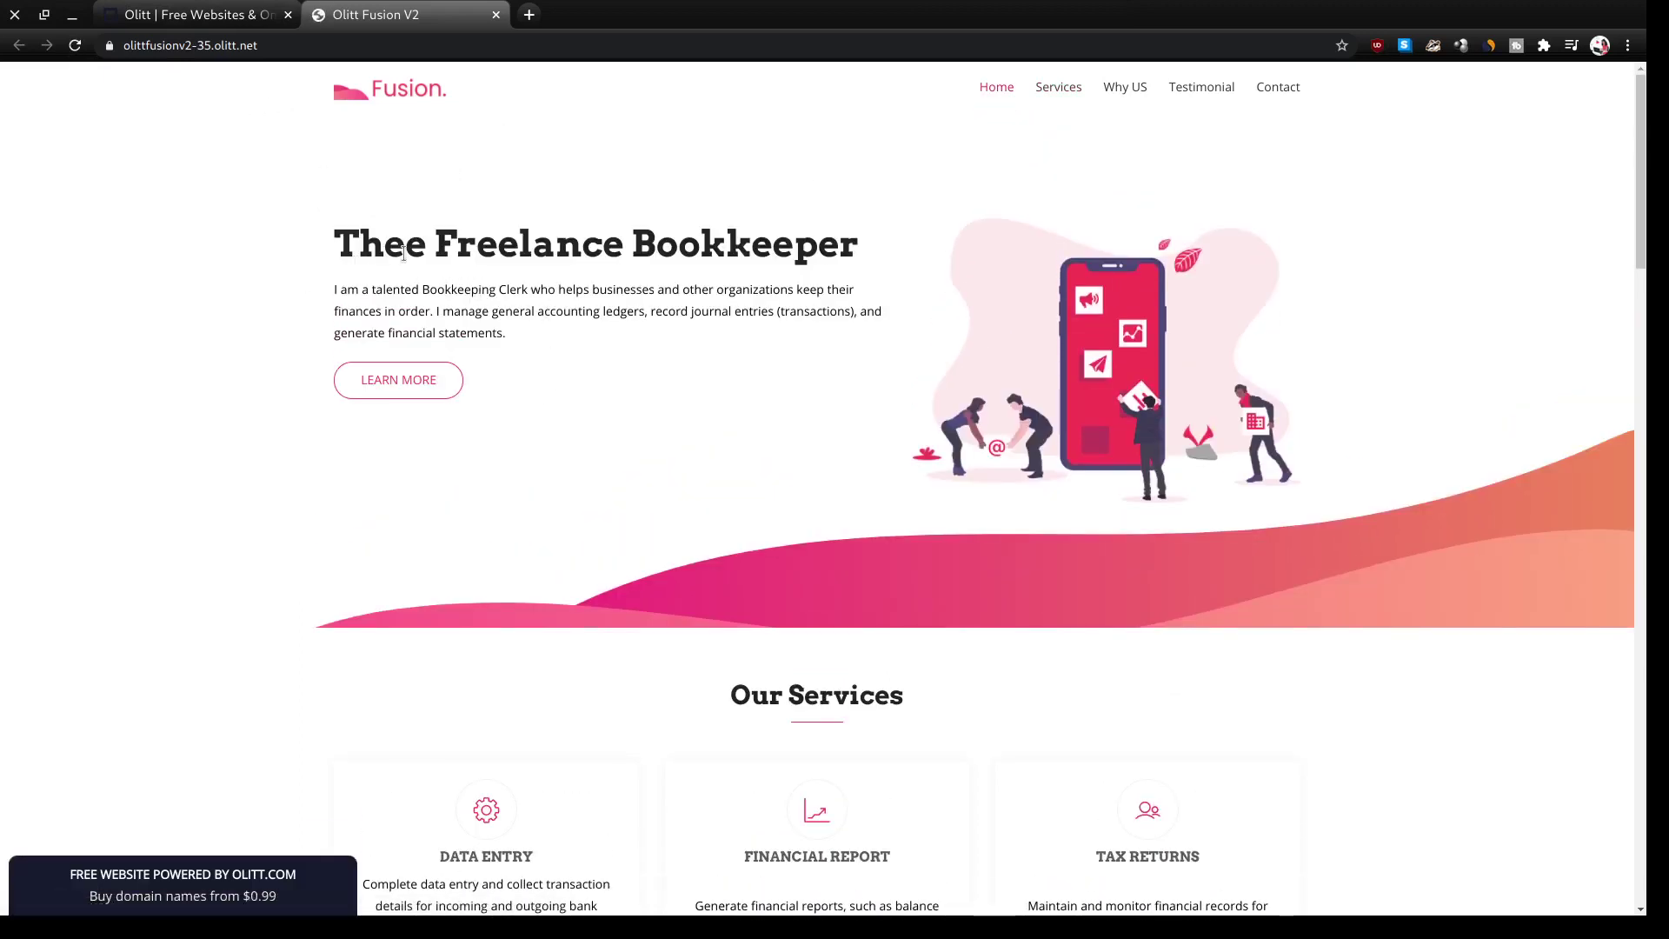
# - Review the published page from the hero text down to the footer and follow the copyright line's Thee Freelance Bookkeeper link
pyautogui.tripleClick(399, 311)
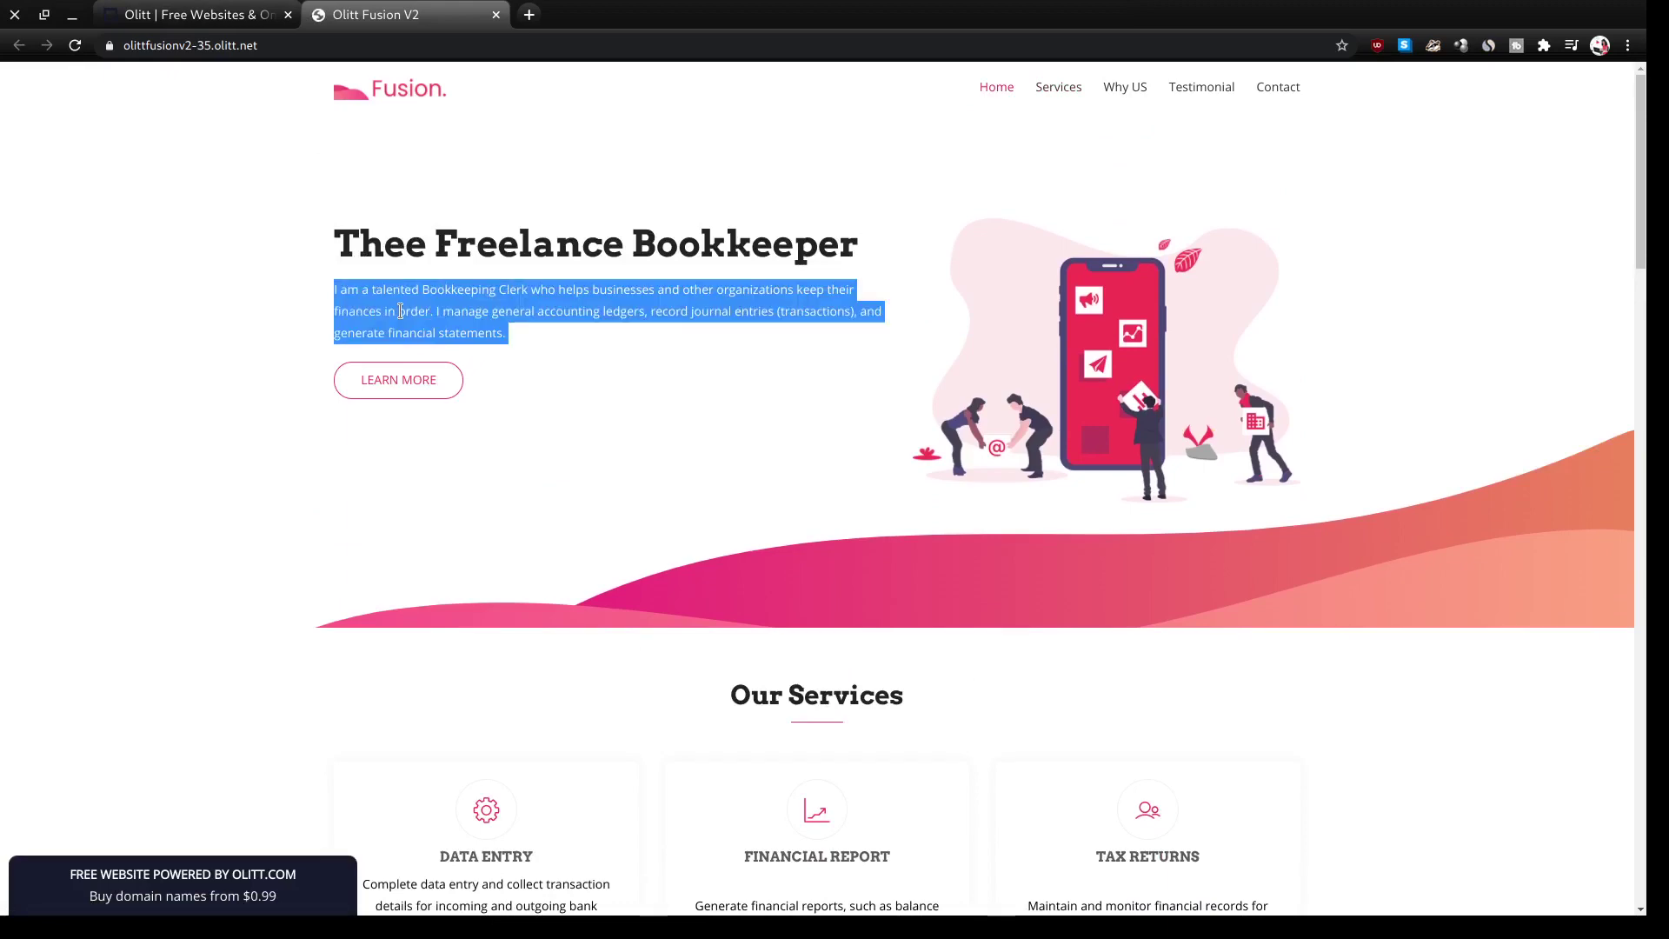
pyautogui.click(400, 312)
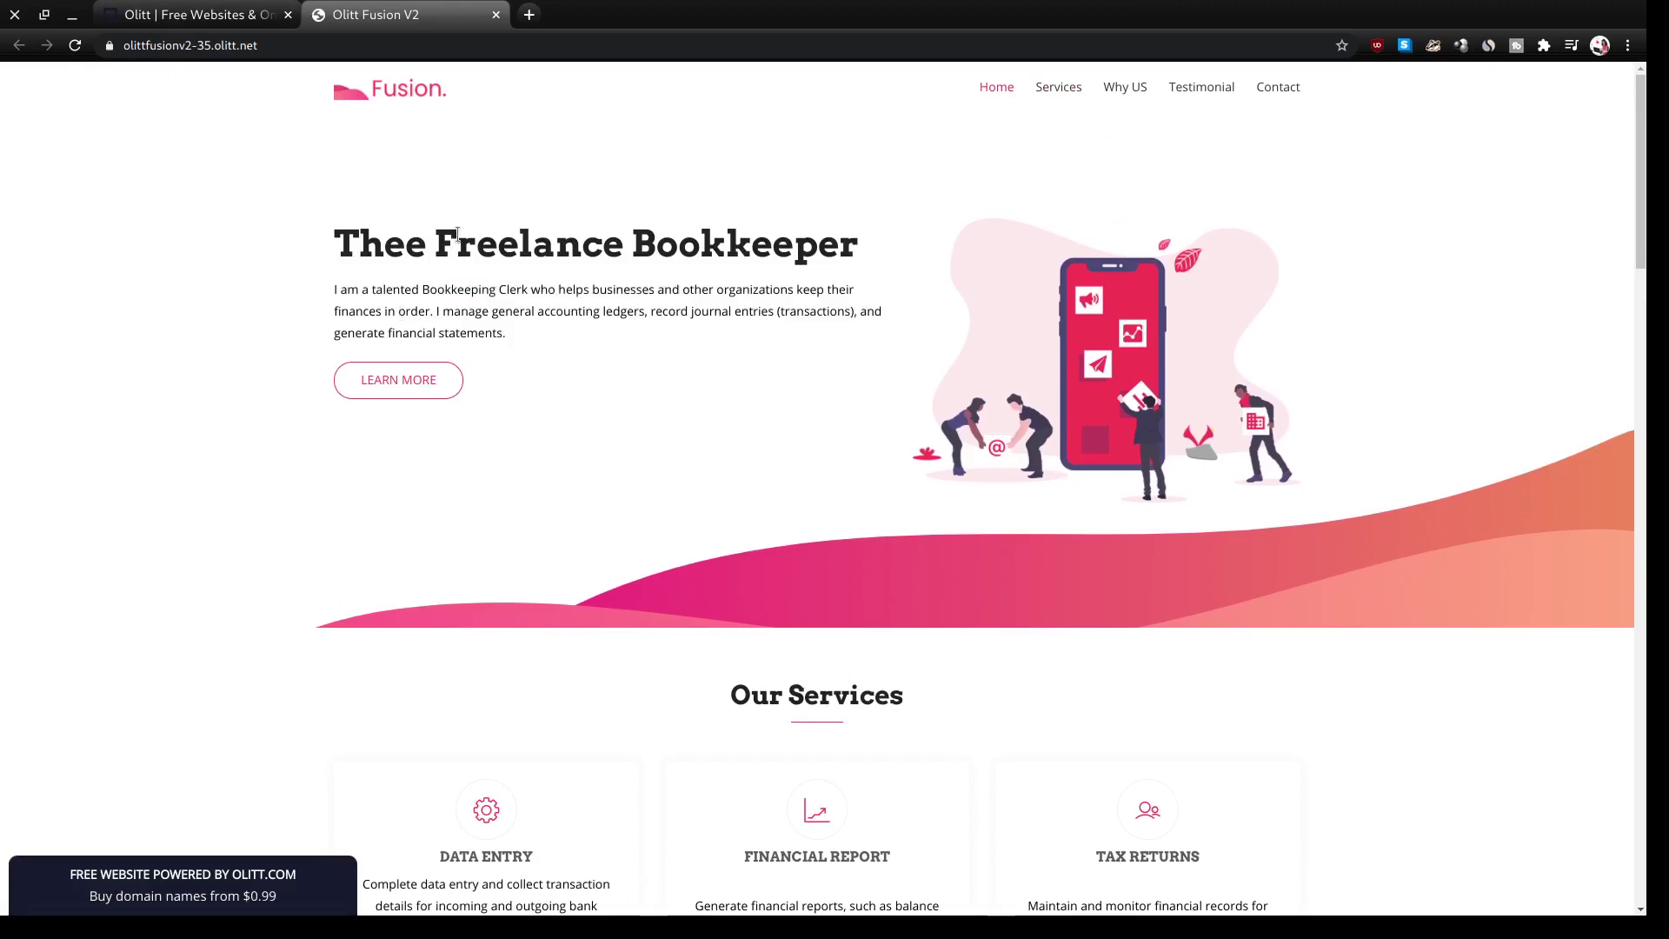
pyautogui.scroll(-20, 679, 455)
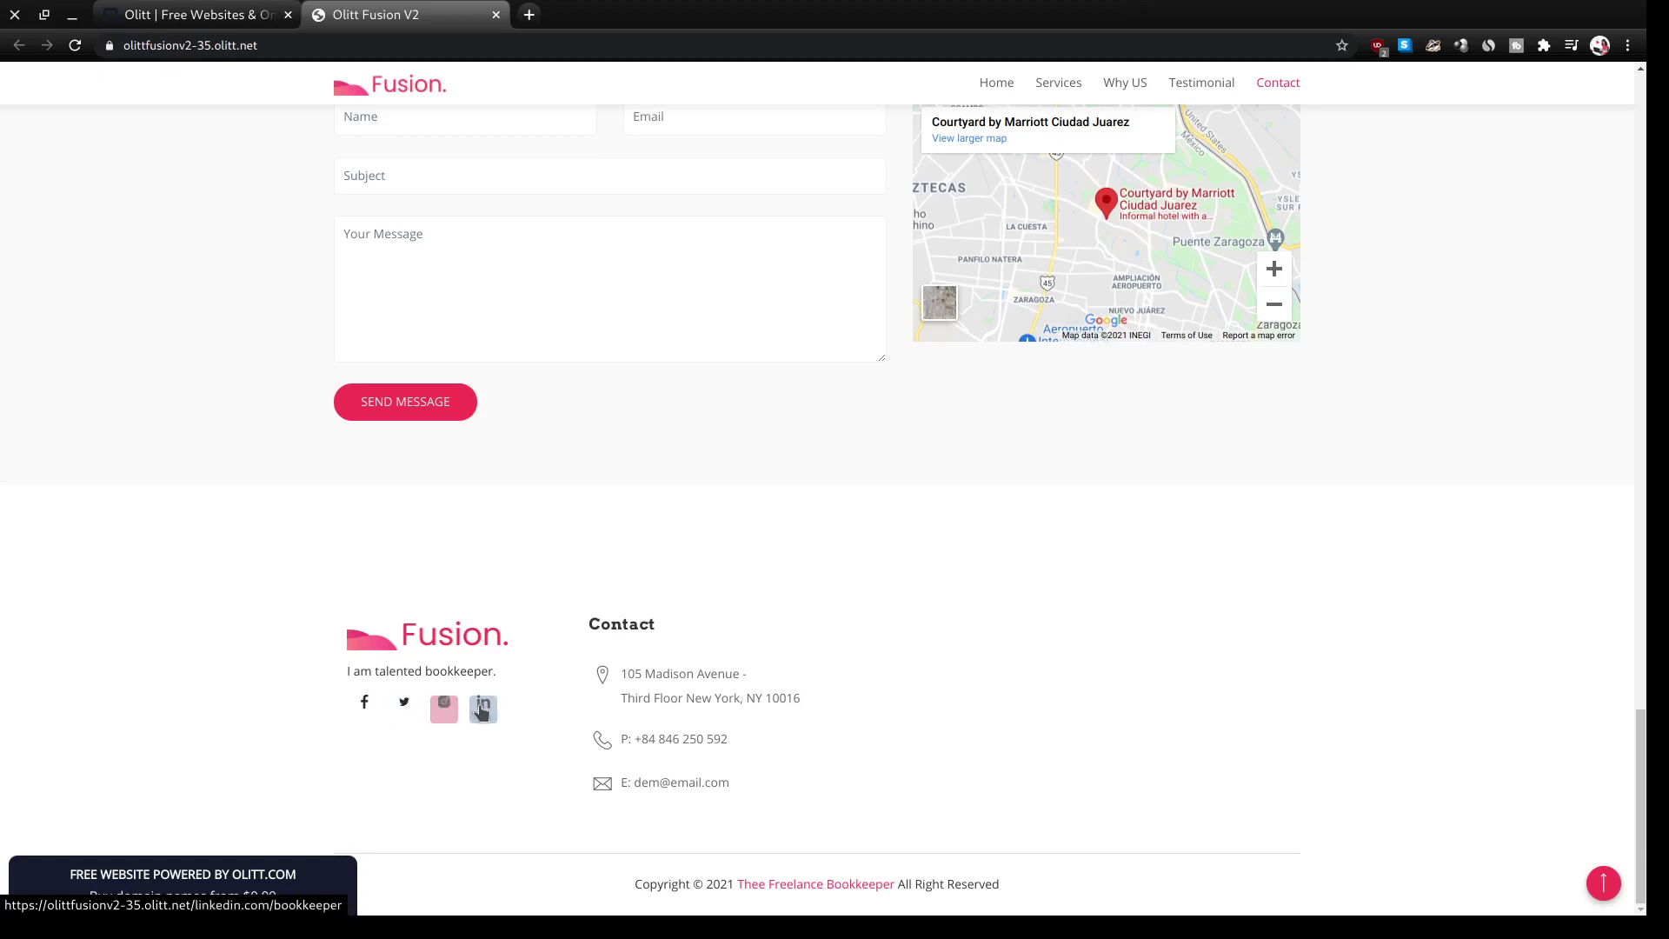
pyautogui.click(793, 885)
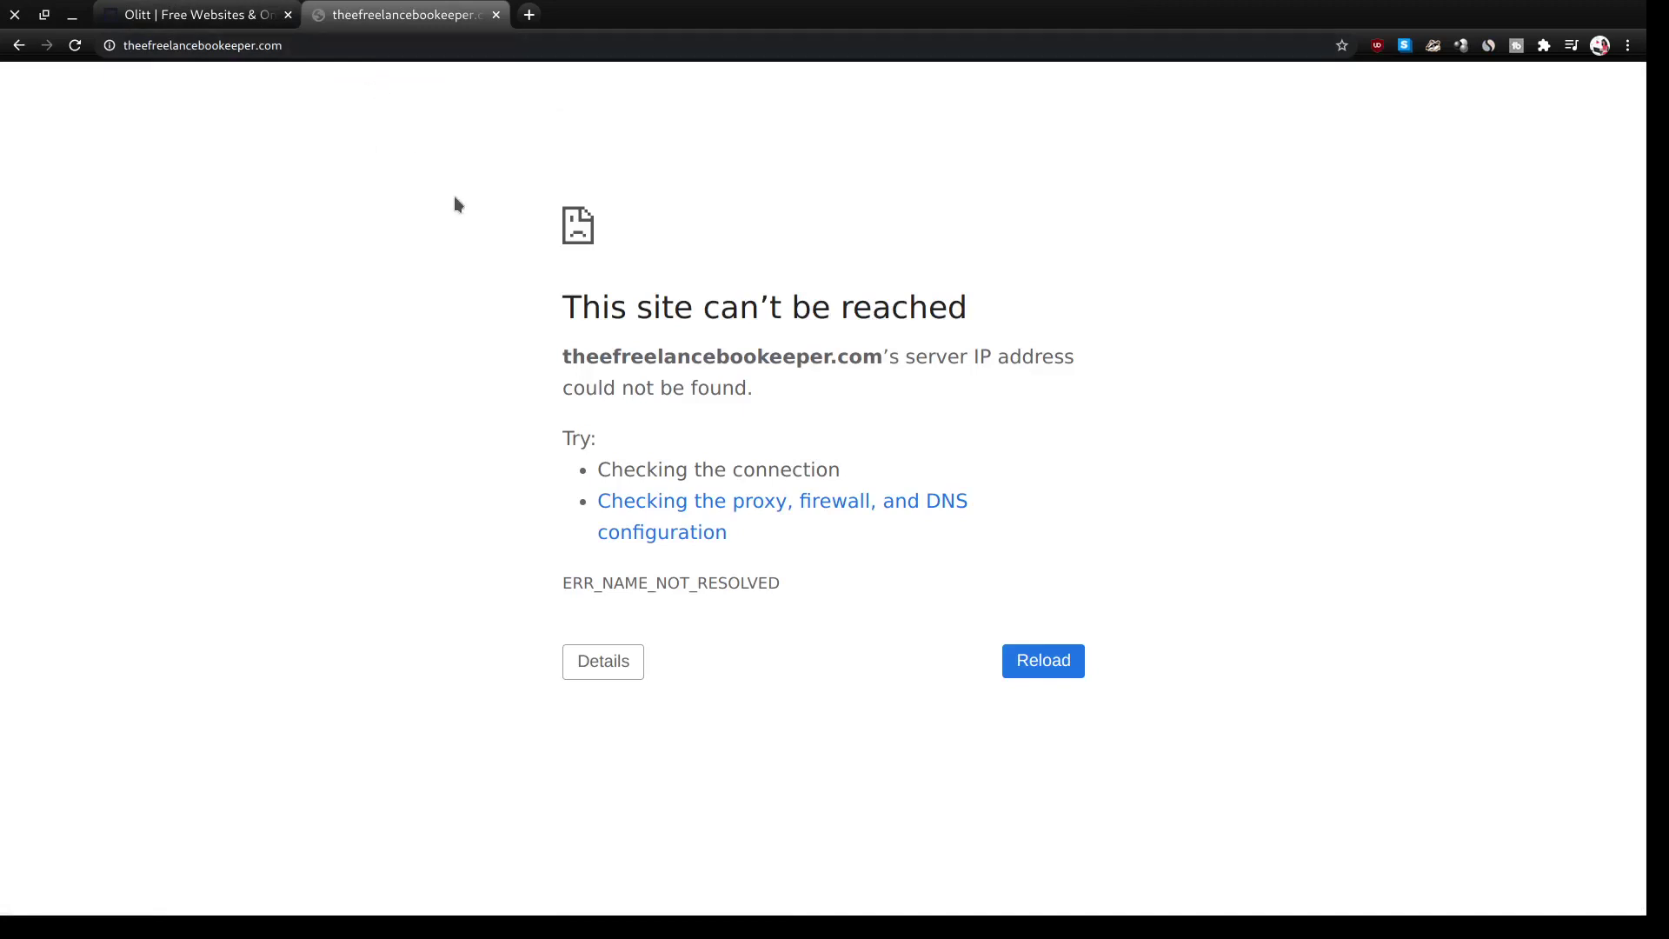
# - Leave the page editor for the websites list and open the SEO settings of the Olitt Fusion V2 website
pyautogui.click(118, 18)
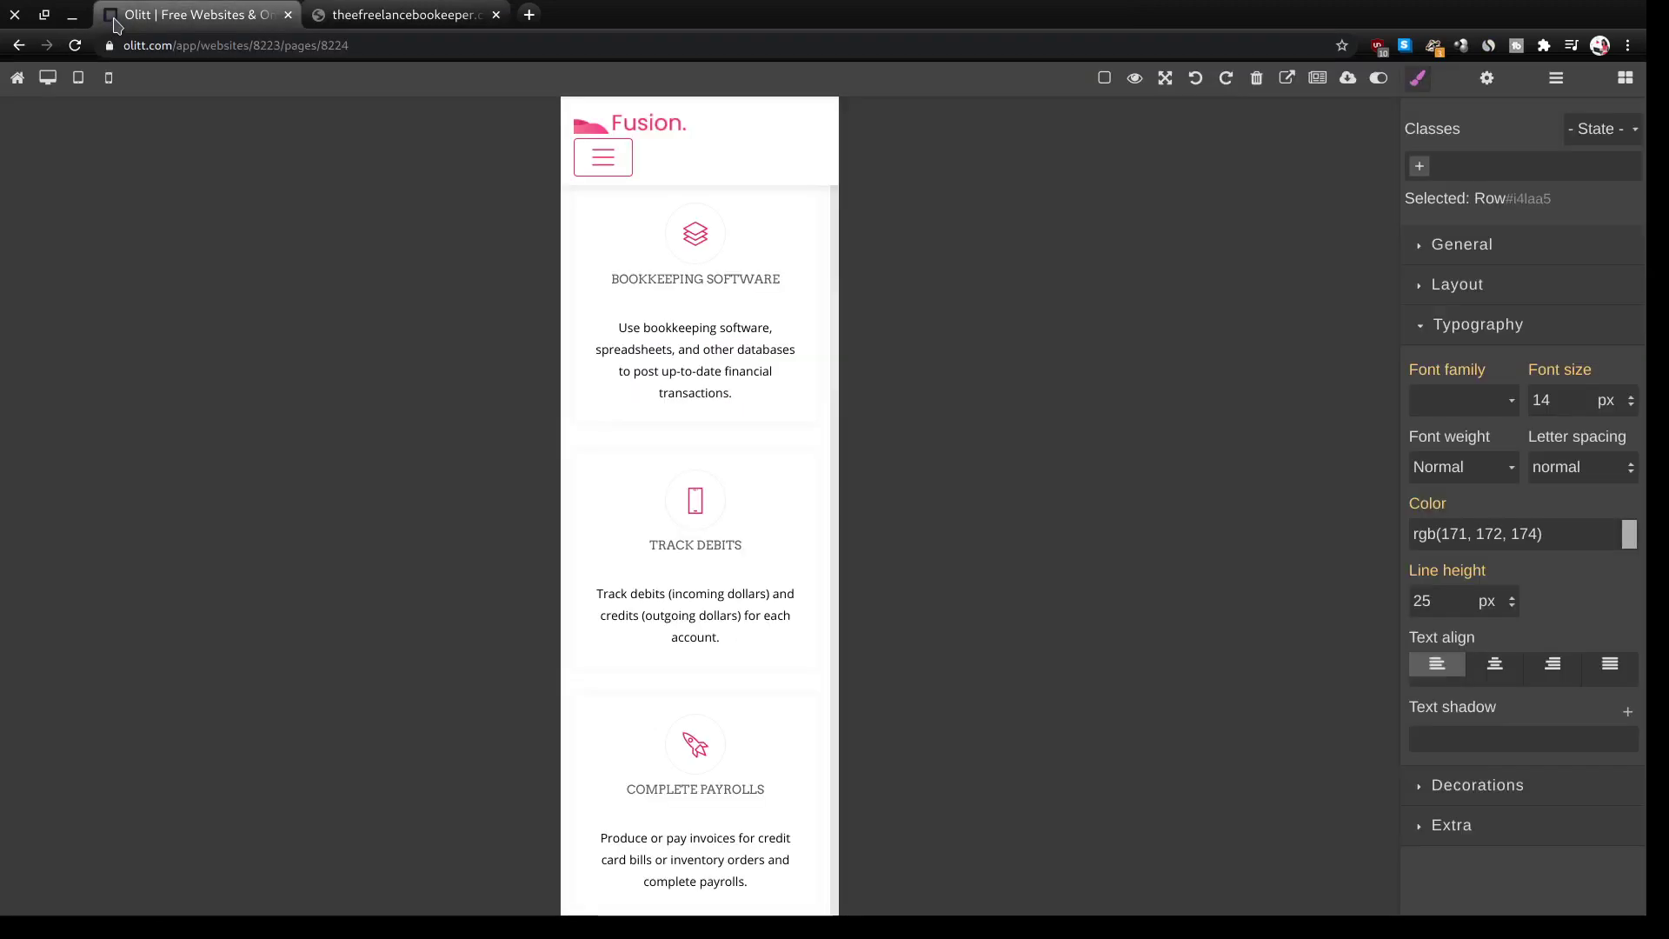
pyautogui.click(17, 79)
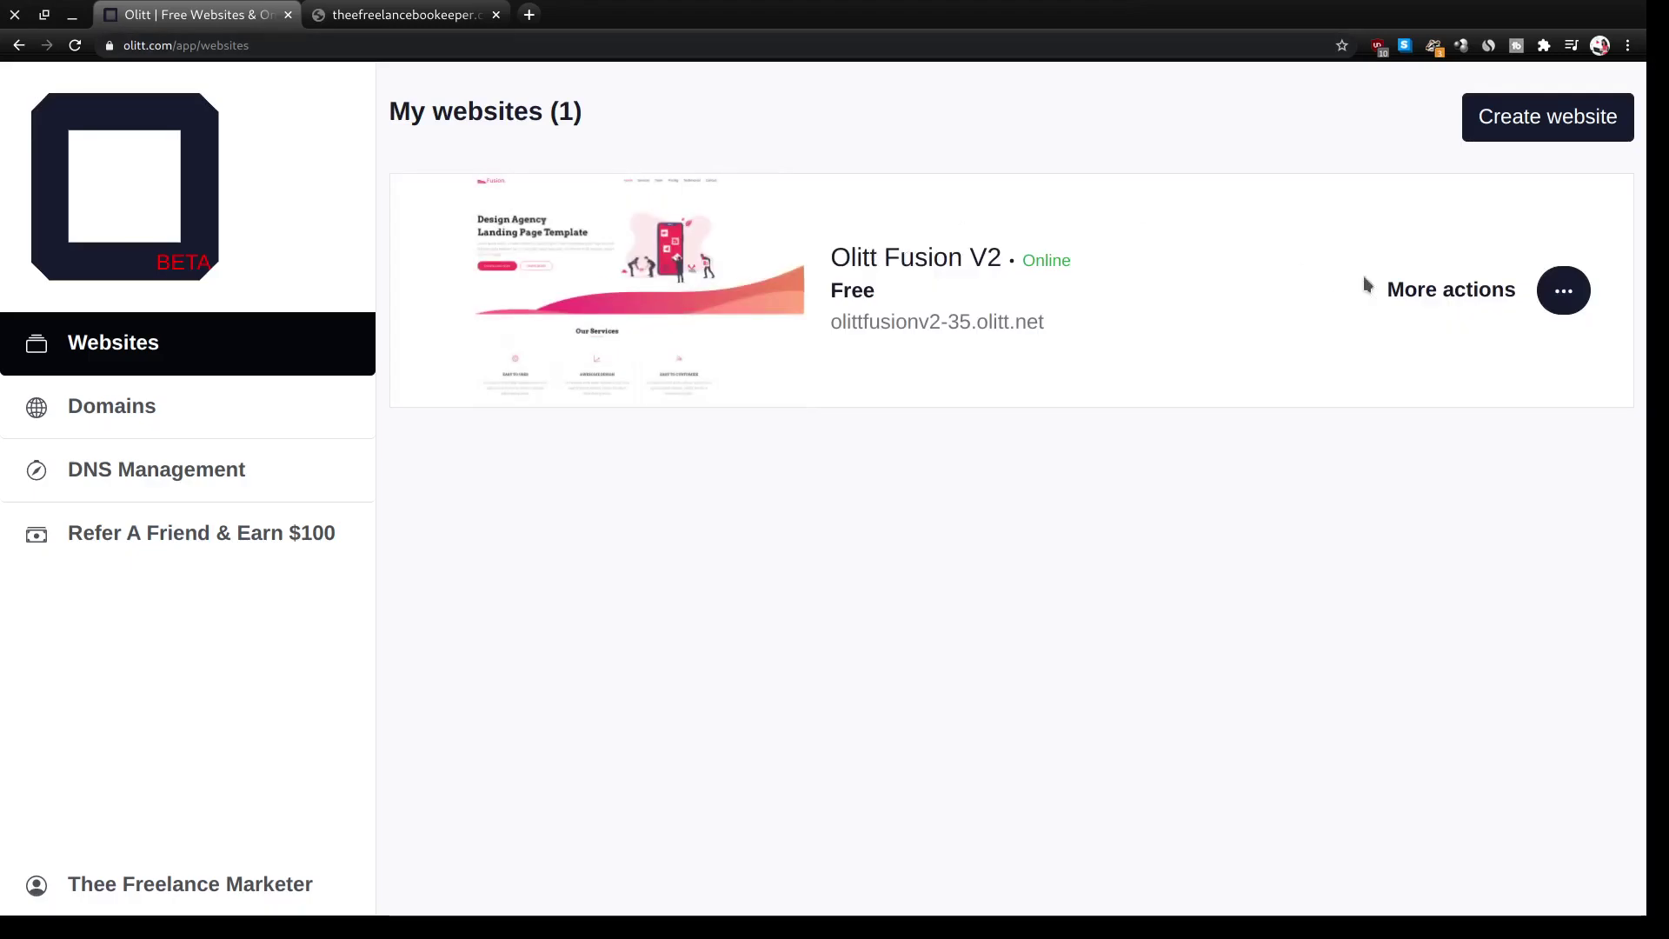
pyautogui.click(1556, 302)
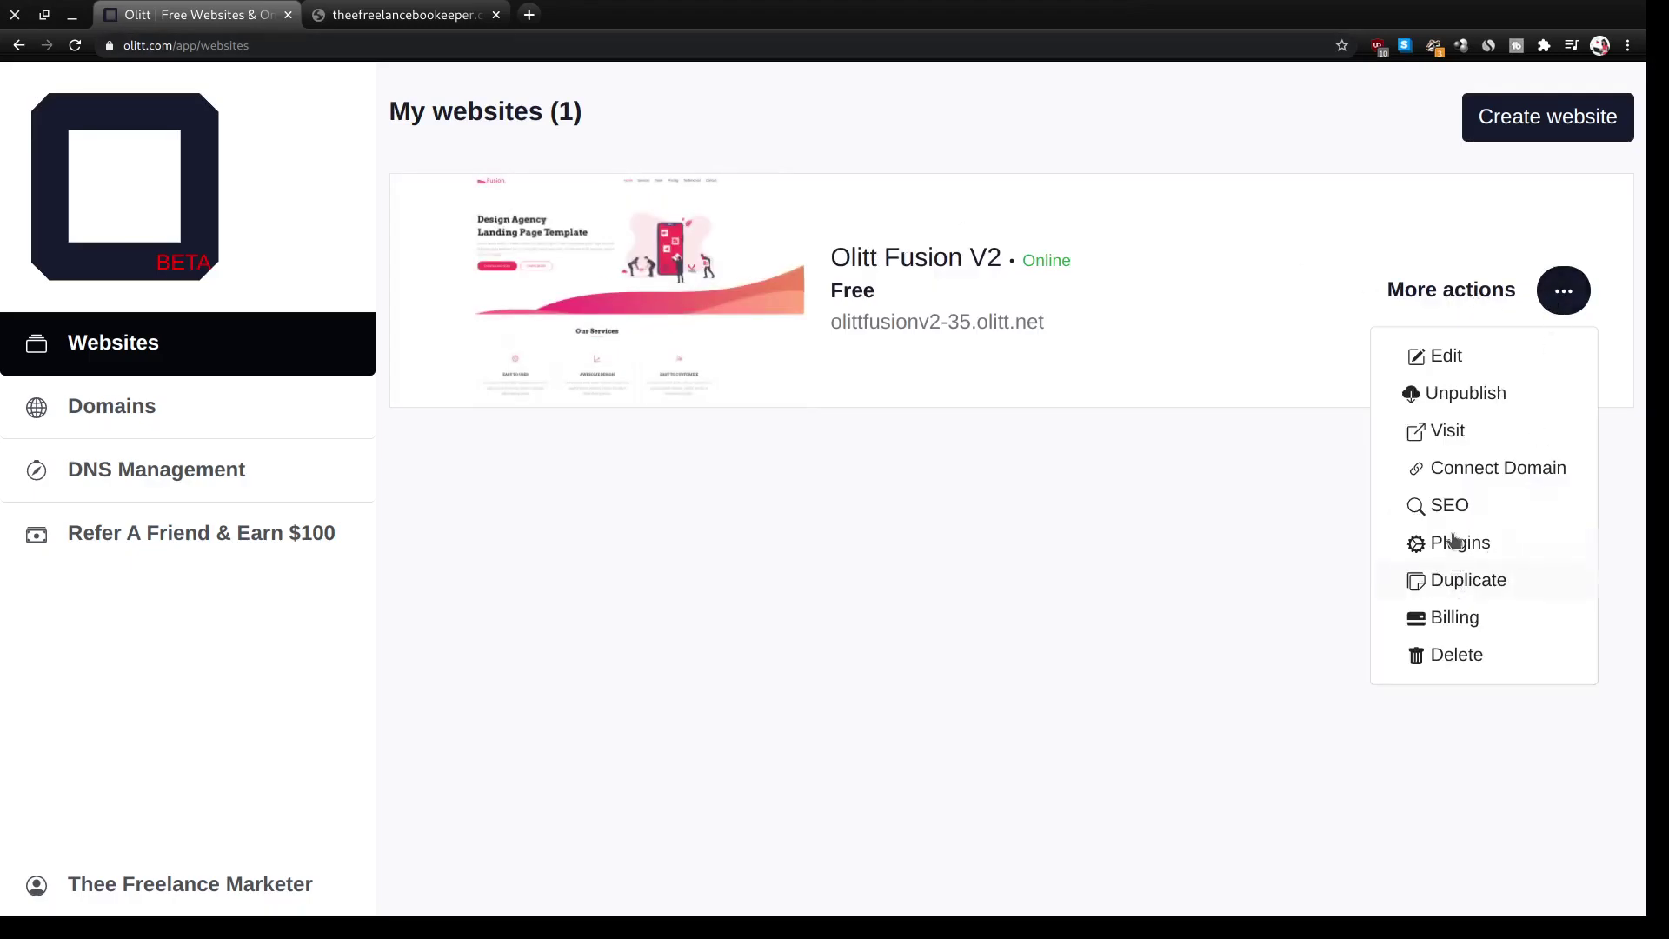
pyautogui.click(890, 536)
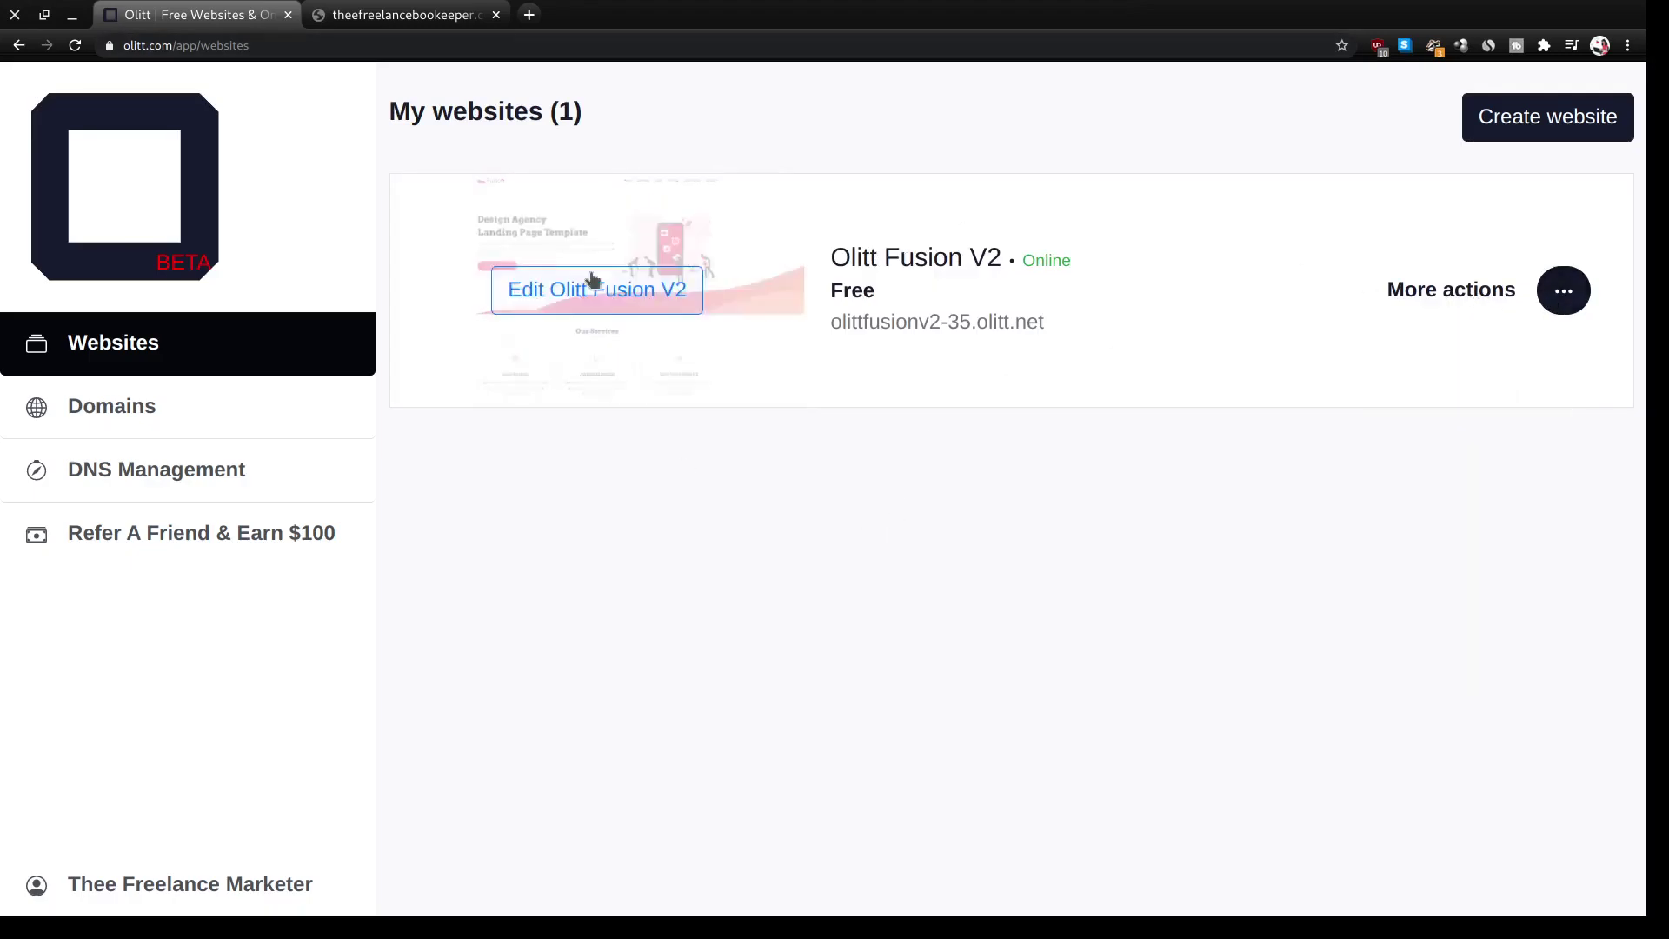
pyautogui.click(1563, 291)
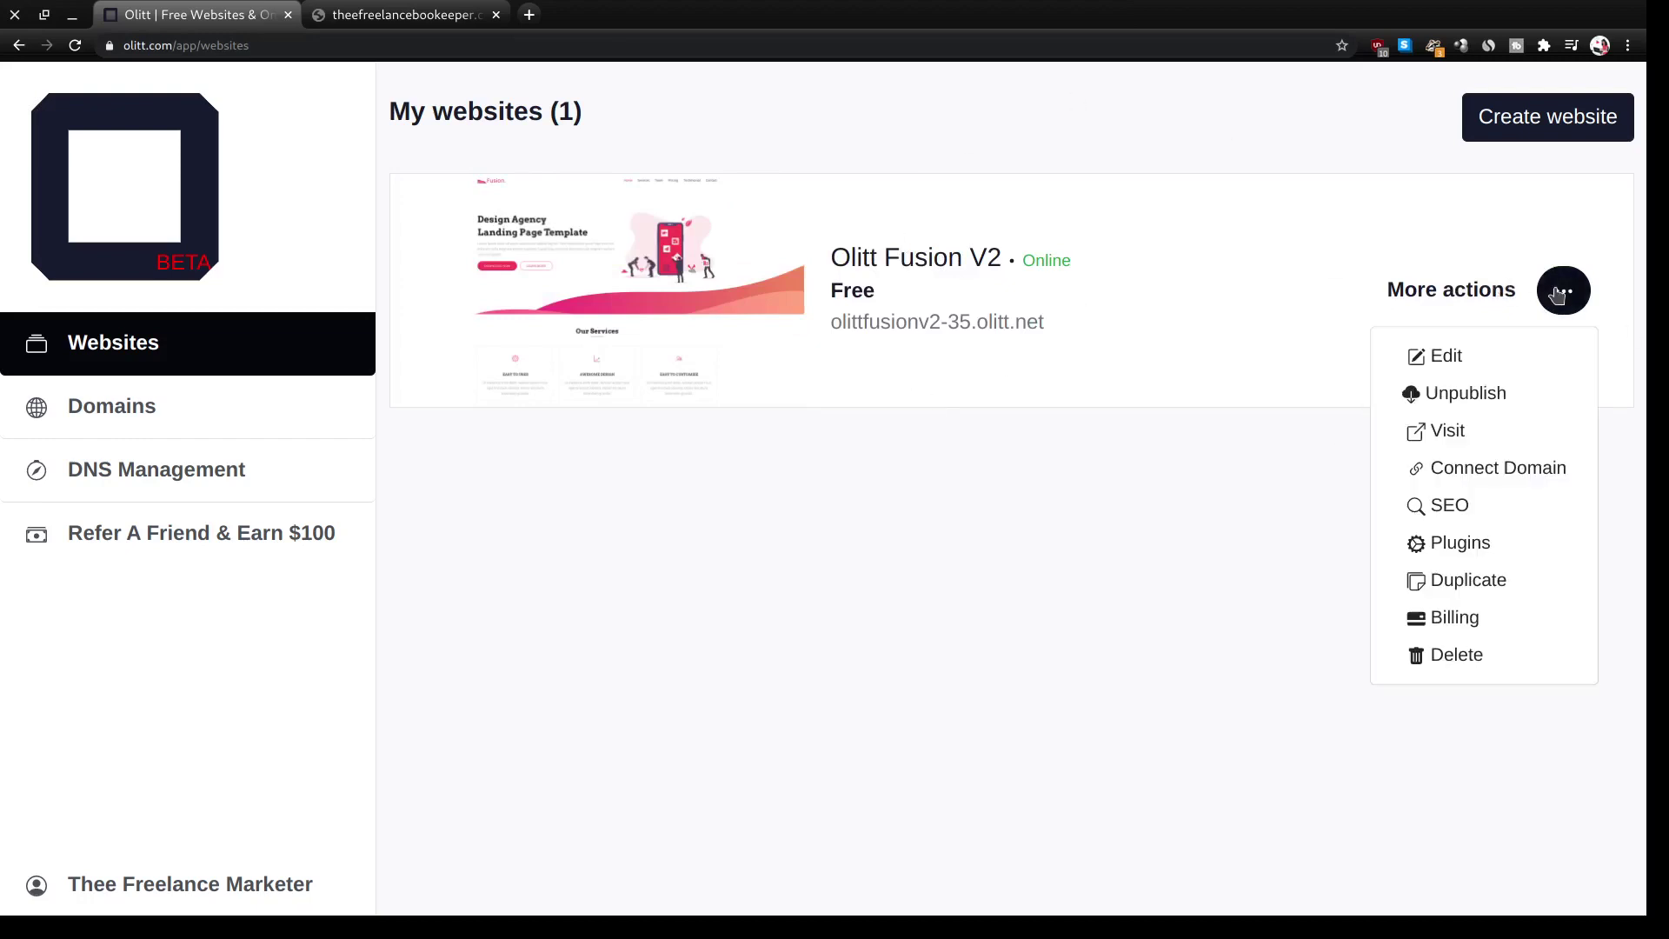
pyautogui.click(1450, 504)
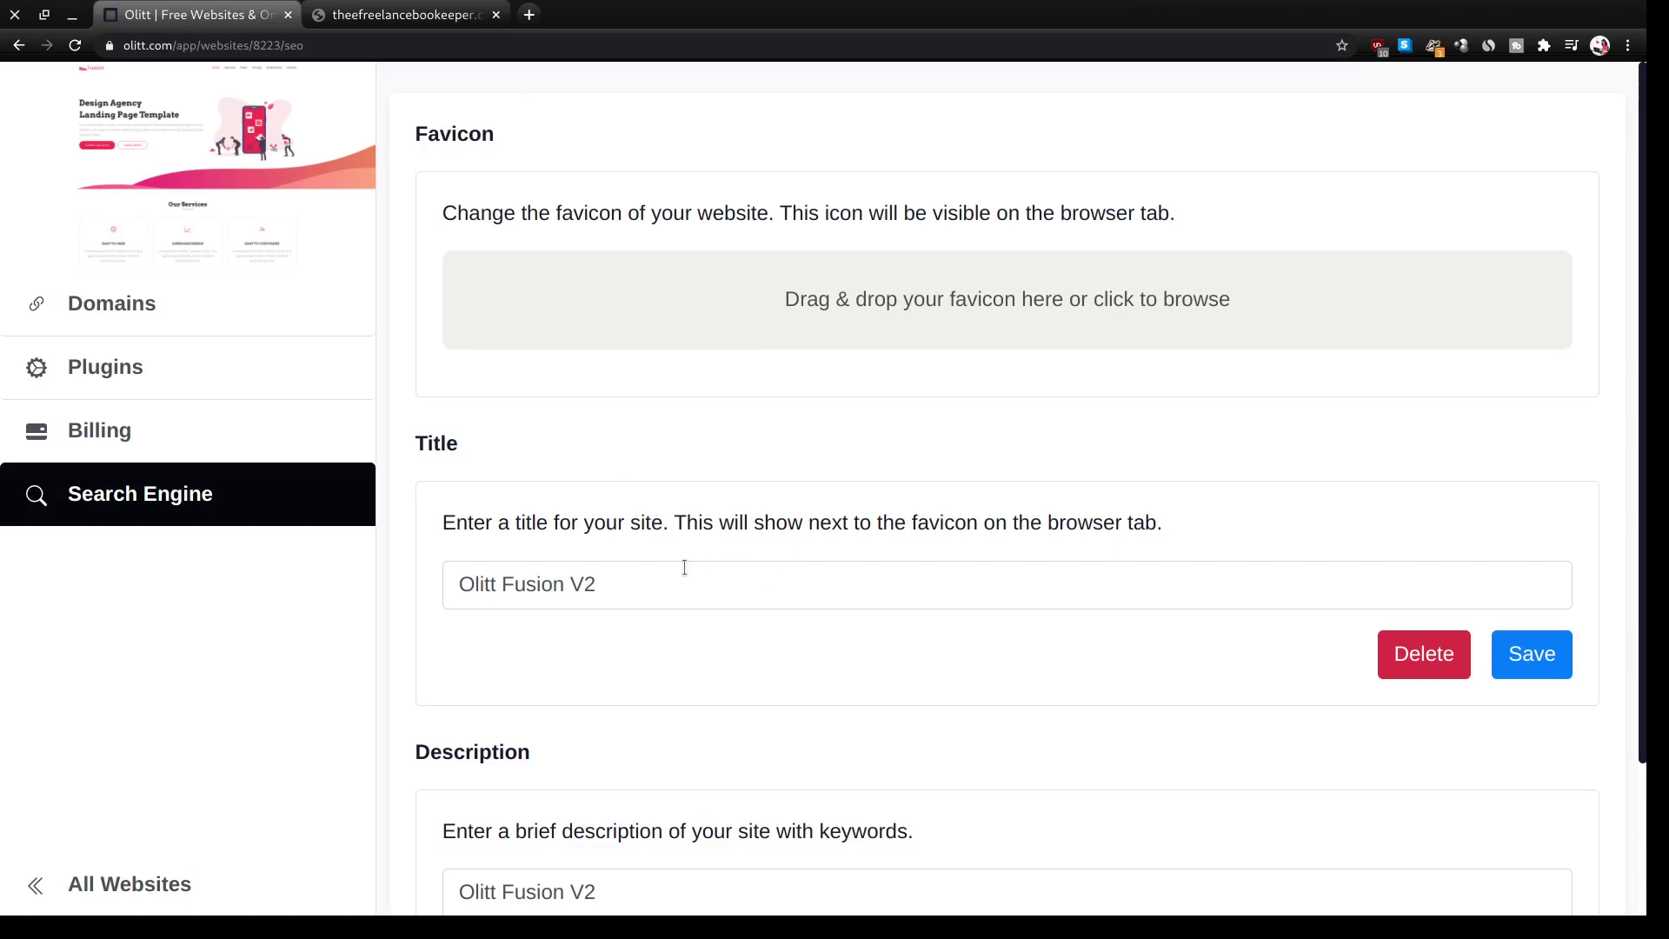
# - Set the site's title to "Thee Freelance Bookkeeper" and save it
pyautogui.tripleClick(656, 584)
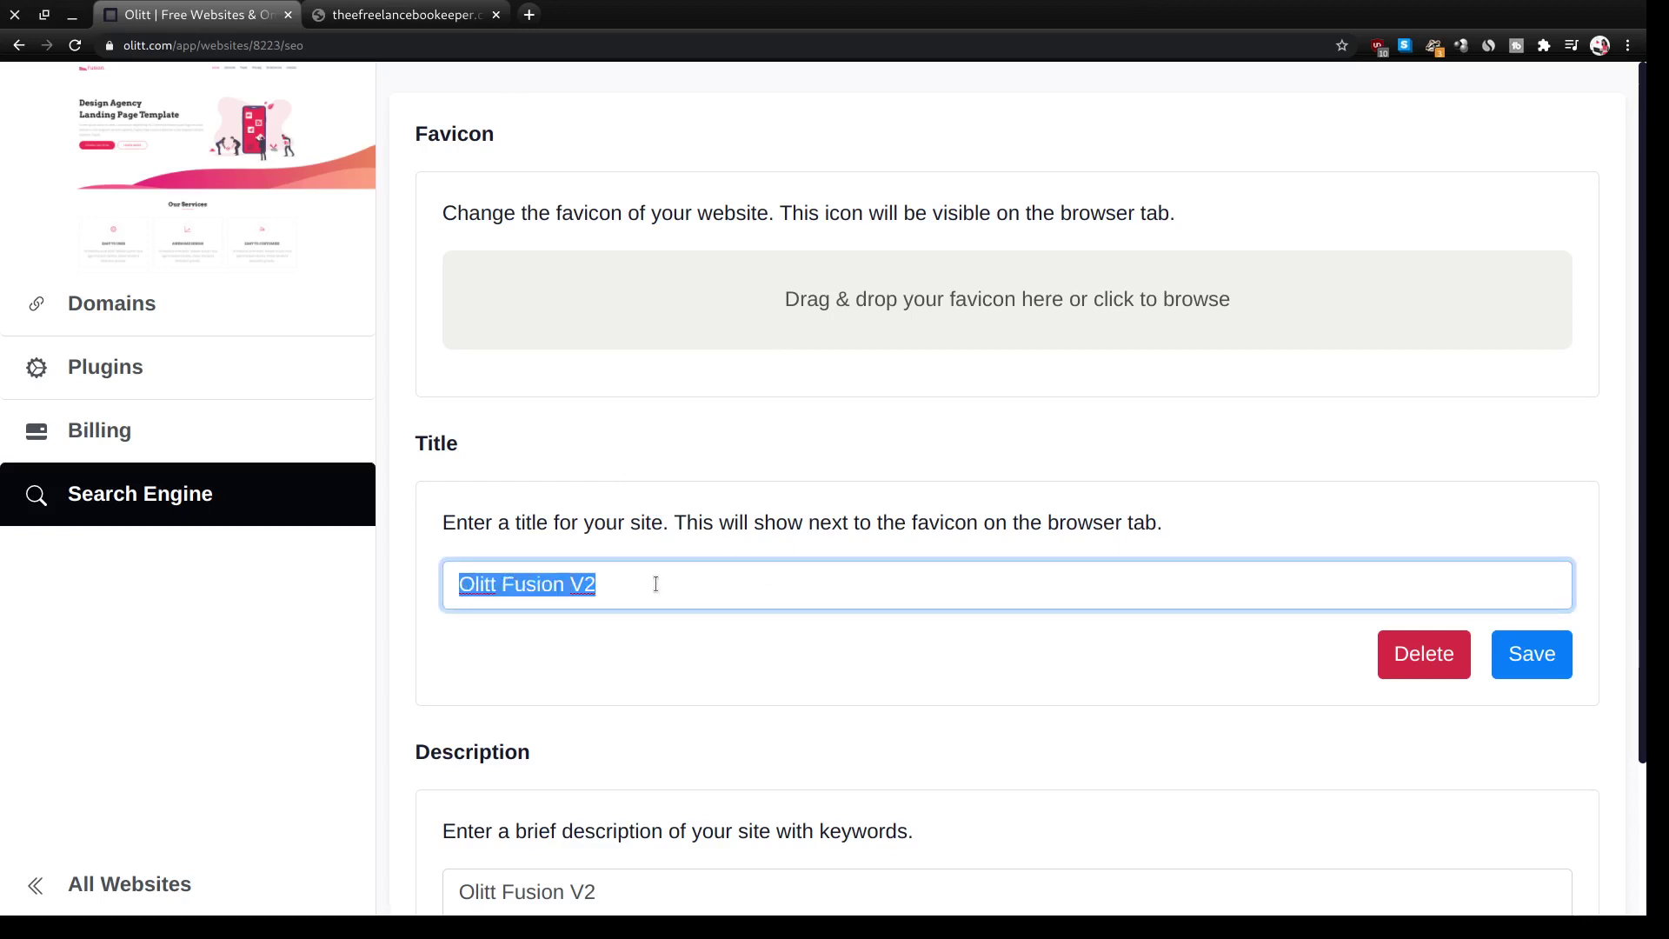
pyautogui.write('Thee FRee')
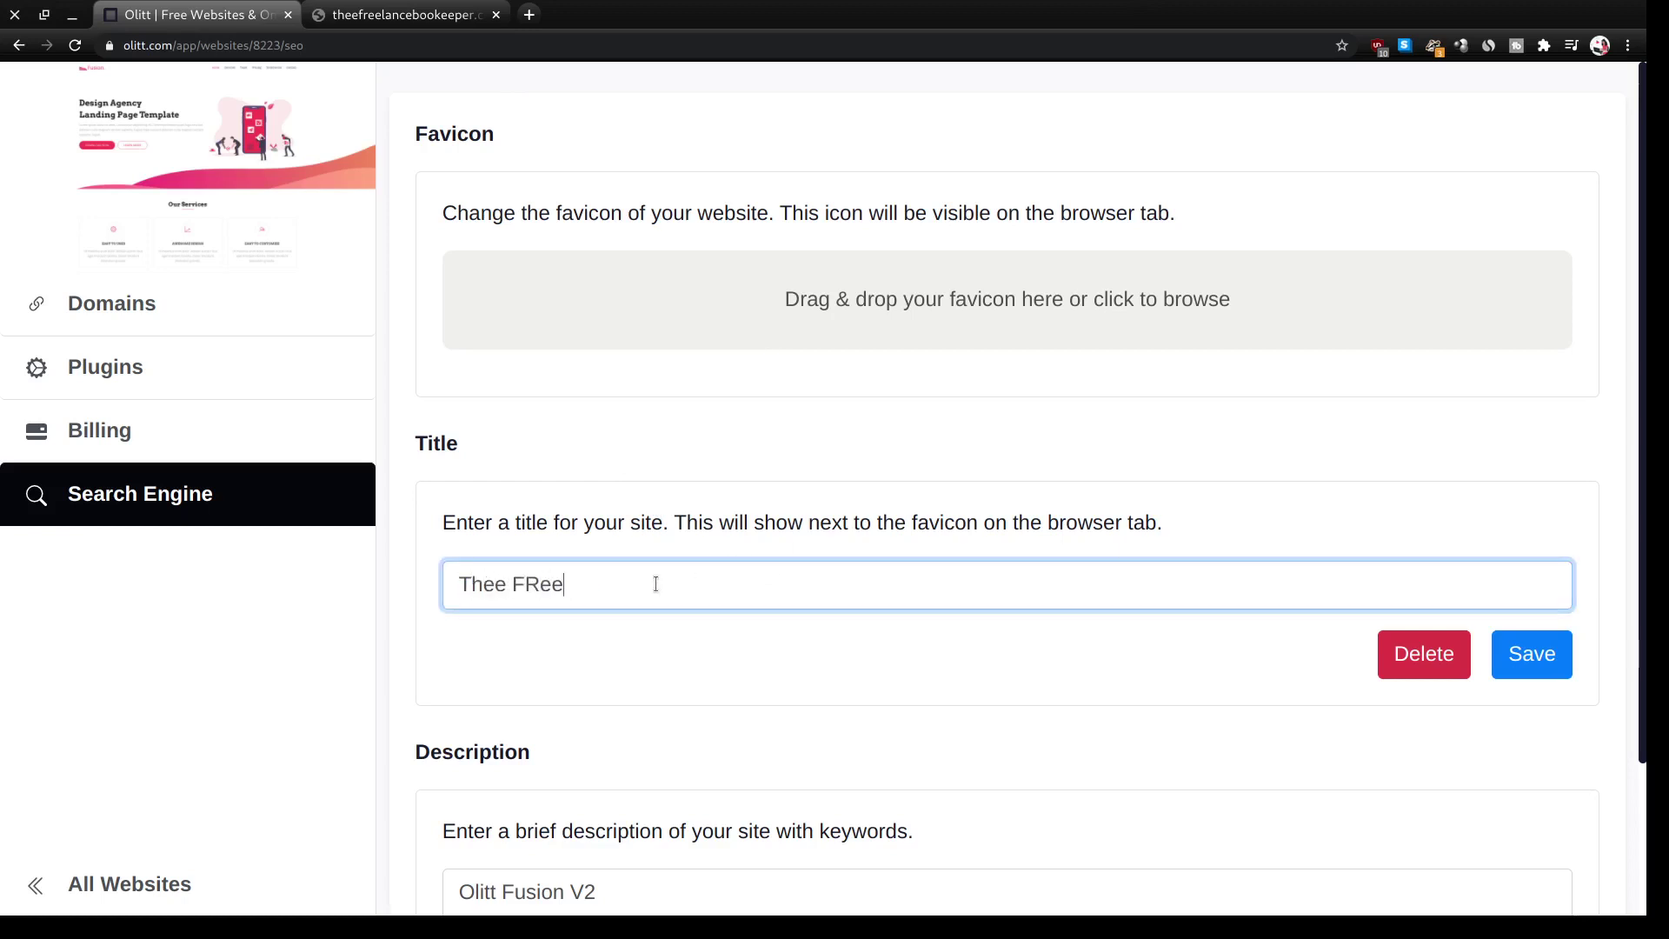
pyautogui.press('BackSpace')
pyautogui.press('BackSpace')
pyautogui.press('BackSpace')
pyautogui.write('ee')
pyautogui.press('BackSpace')
pyautogui.press('BackSpace')
pyautogui.write('reelance Bookkeeper')
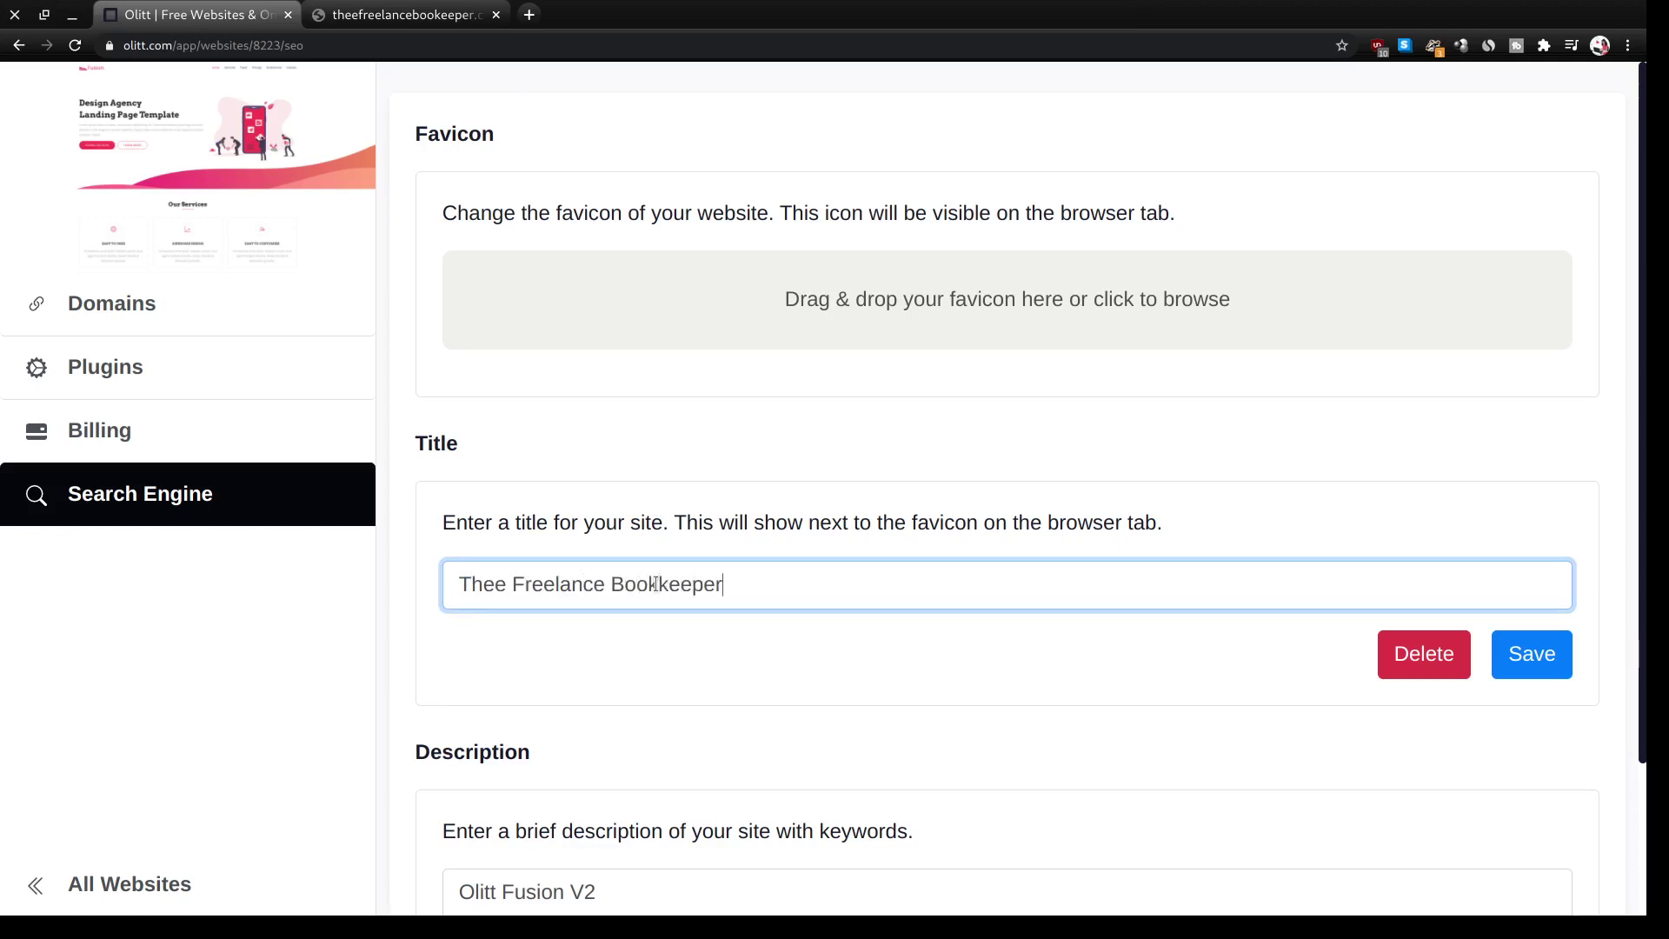
pyautogui.scroll(-2, 893, 582)
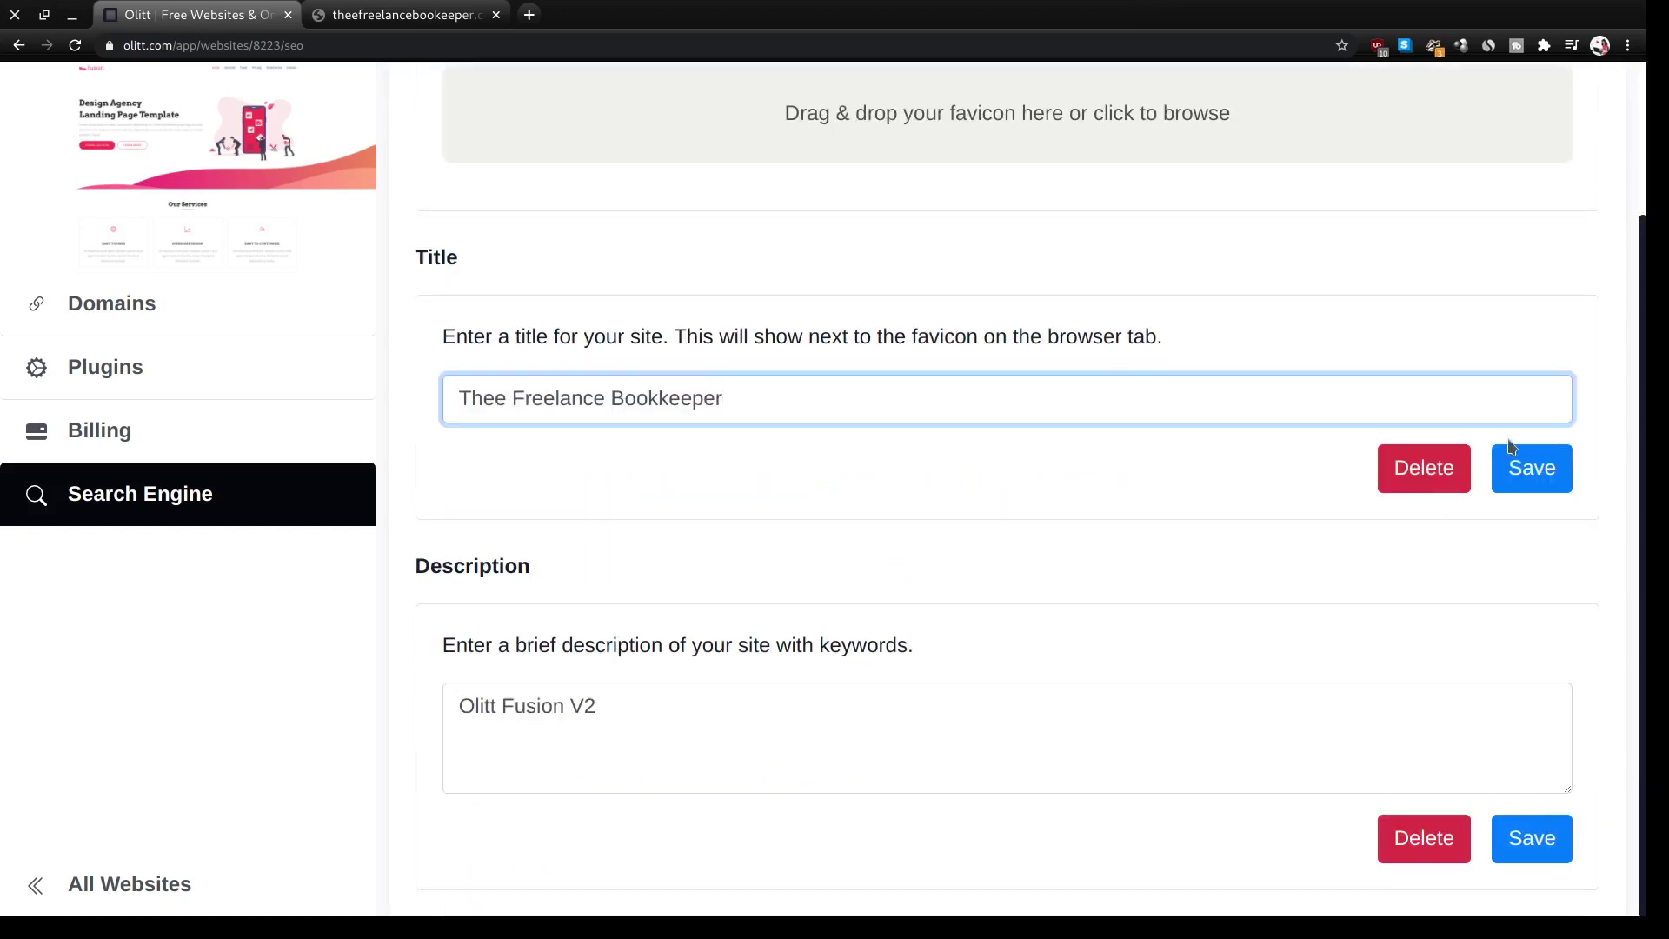
pyautogui.click(1526, 467)
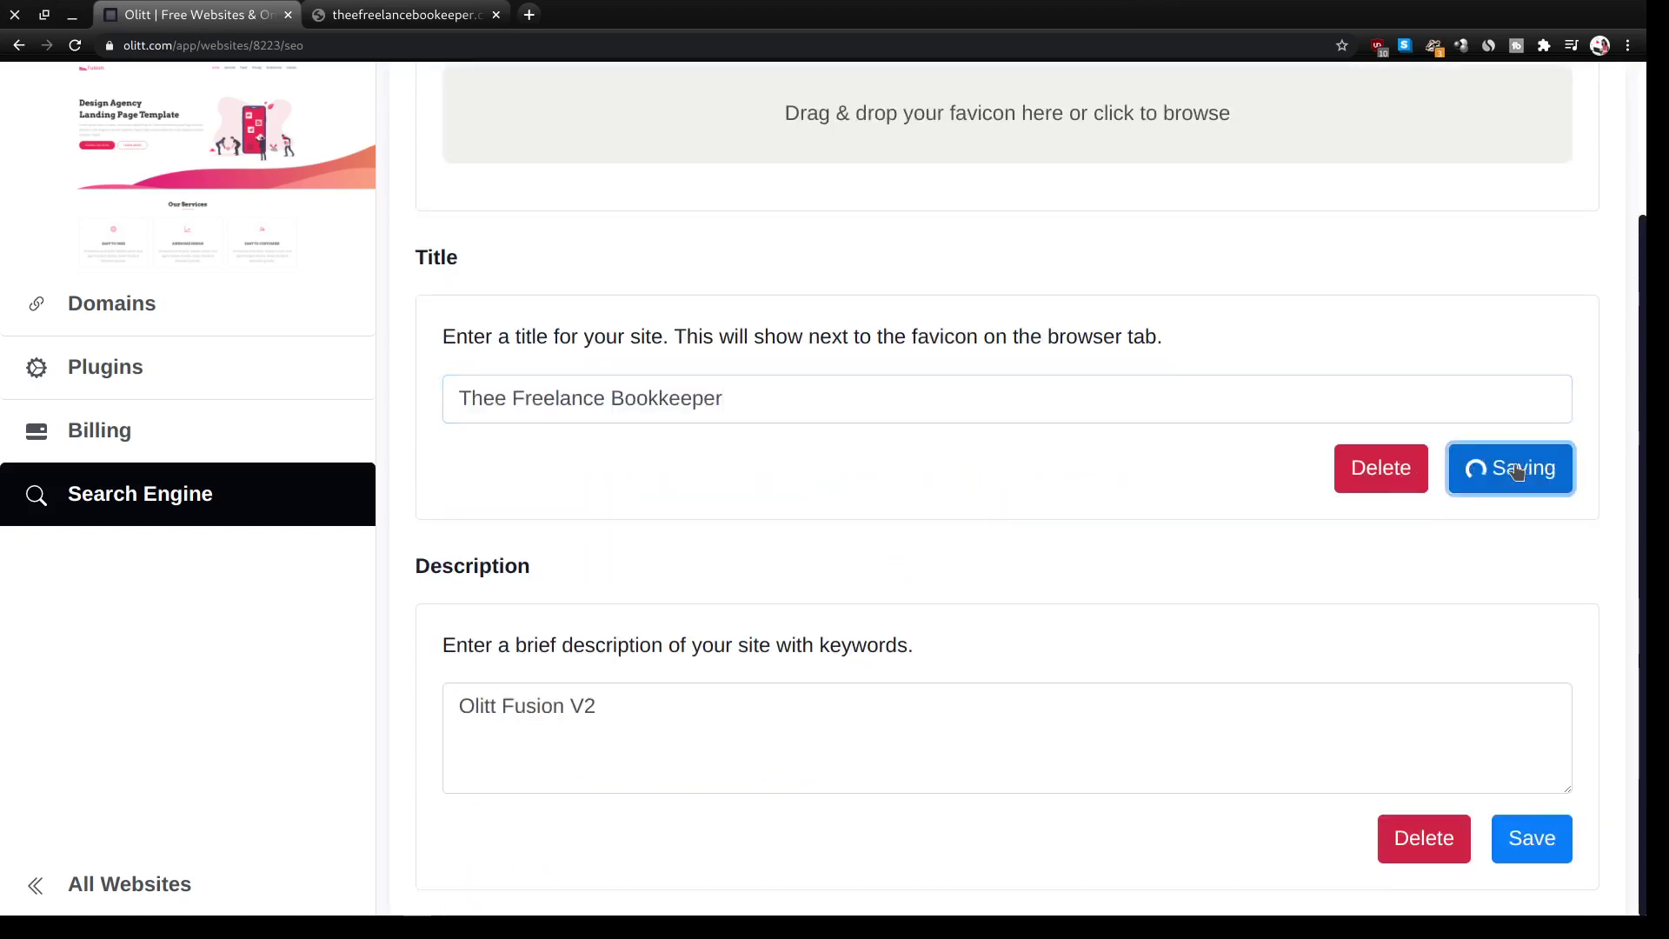
# - Set the site's description to "A dedicated bookkeeper." and save it
pyautogui.click(543, 715)
pyautogui.hotkey('ctrl', 'a')
pyautogui.write('T')
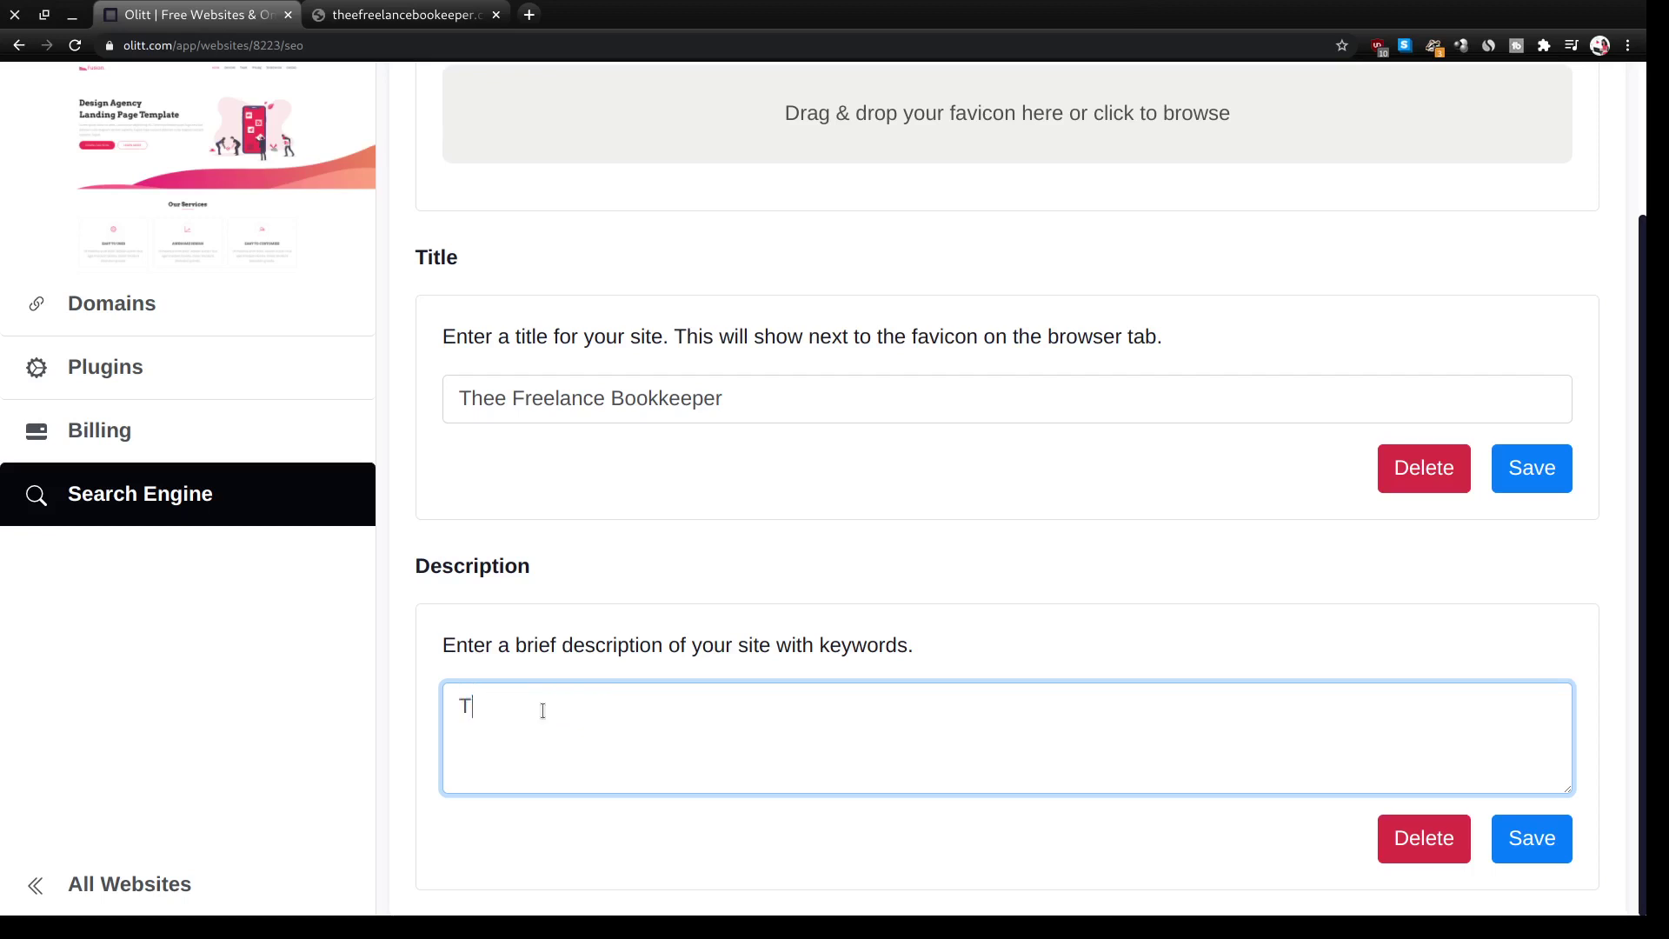
pyautogui.hotkey('ctrl', 'z')
pyautogui.write('A')
pyautogui.hotkey('ctrl', 'a')
pyautogui.write('A de')
pyautogui.write('dicated')
pyautogui.write(' bo0')
pyautogui.write('okkeeper')
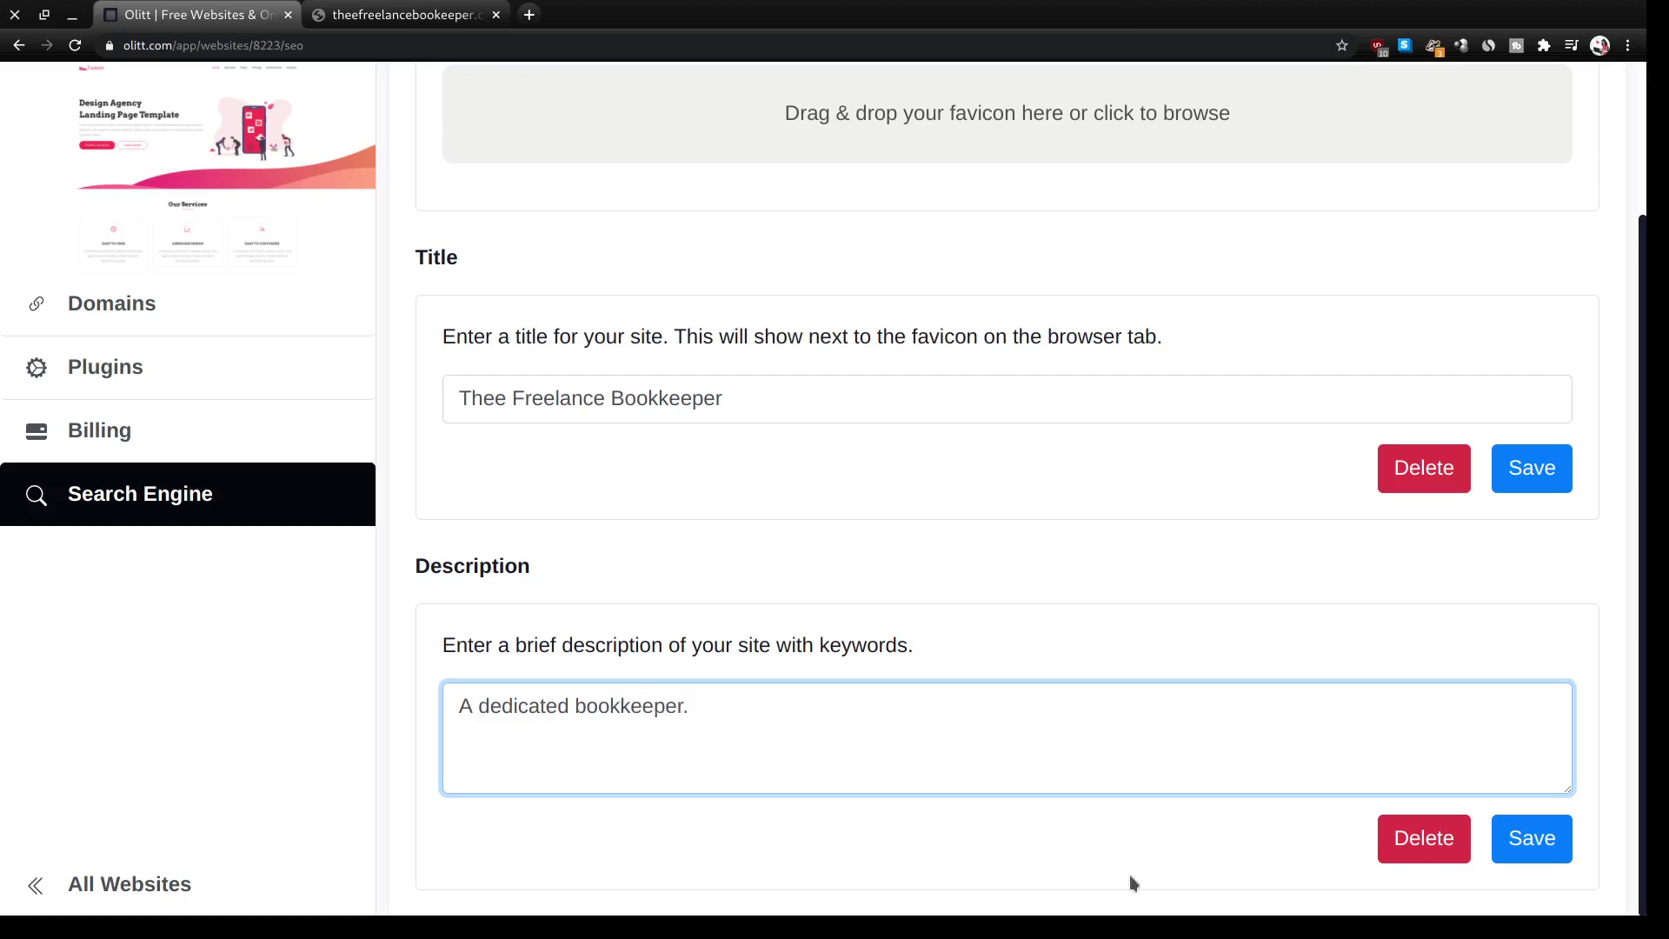
pyautogui.write('.')
pyautogui.click(1532, 838)
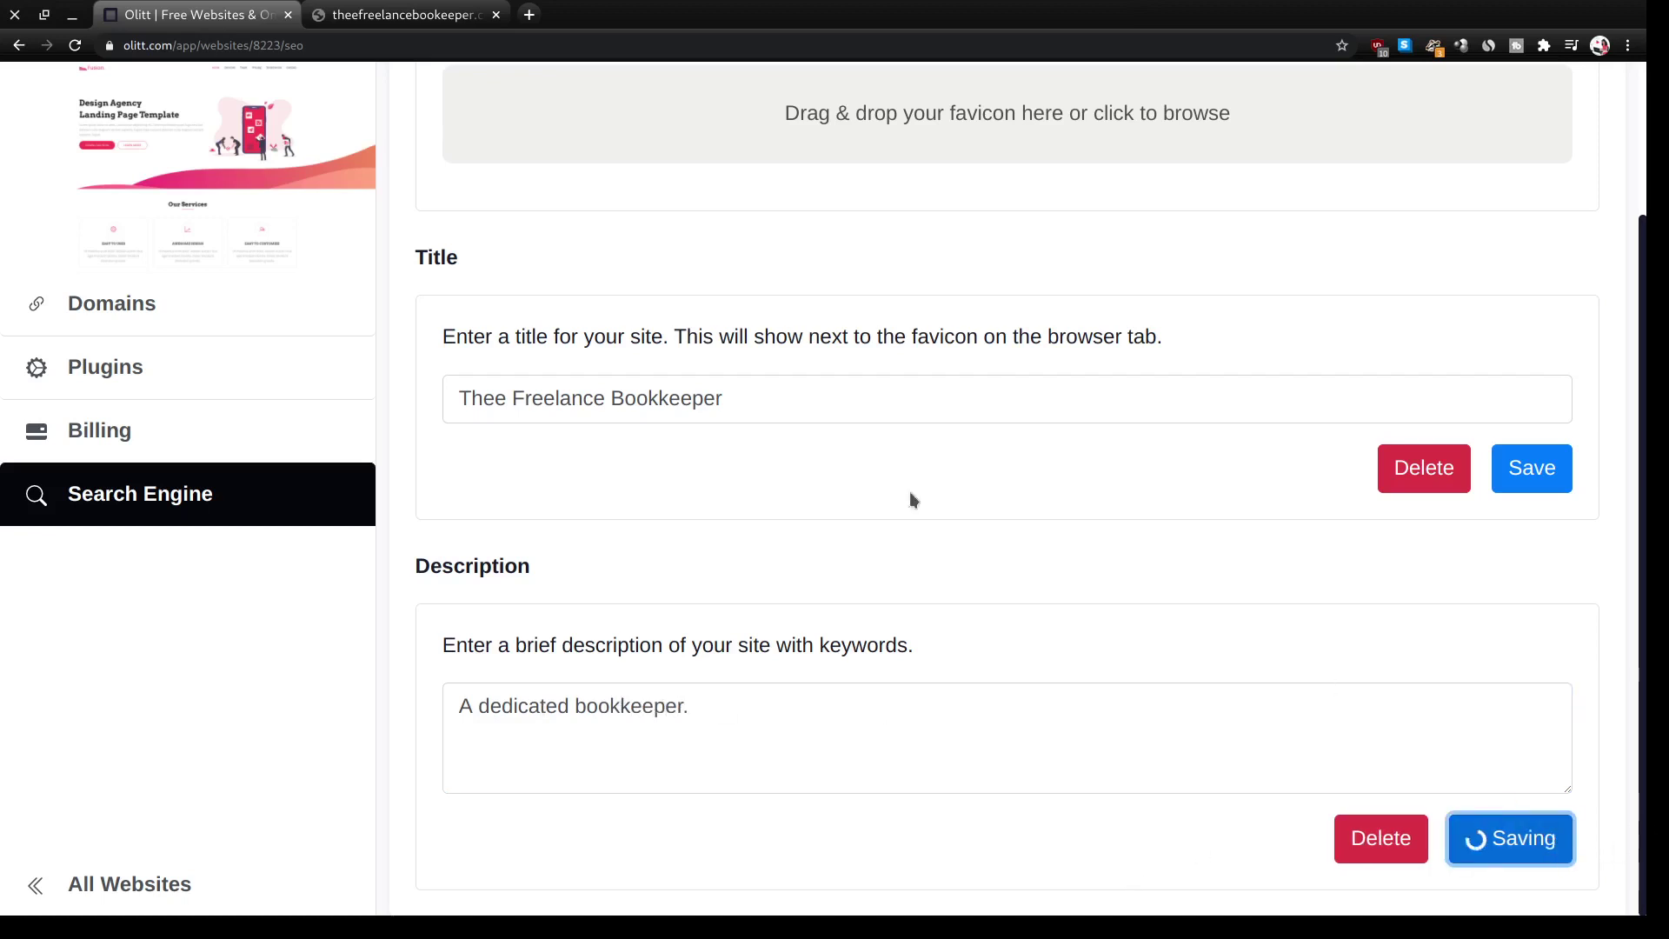
# - Visit the published site from the websites list, close the theefreelancebookeeper.com tab, and look through the whole page
pyautogui.click(329, 16)
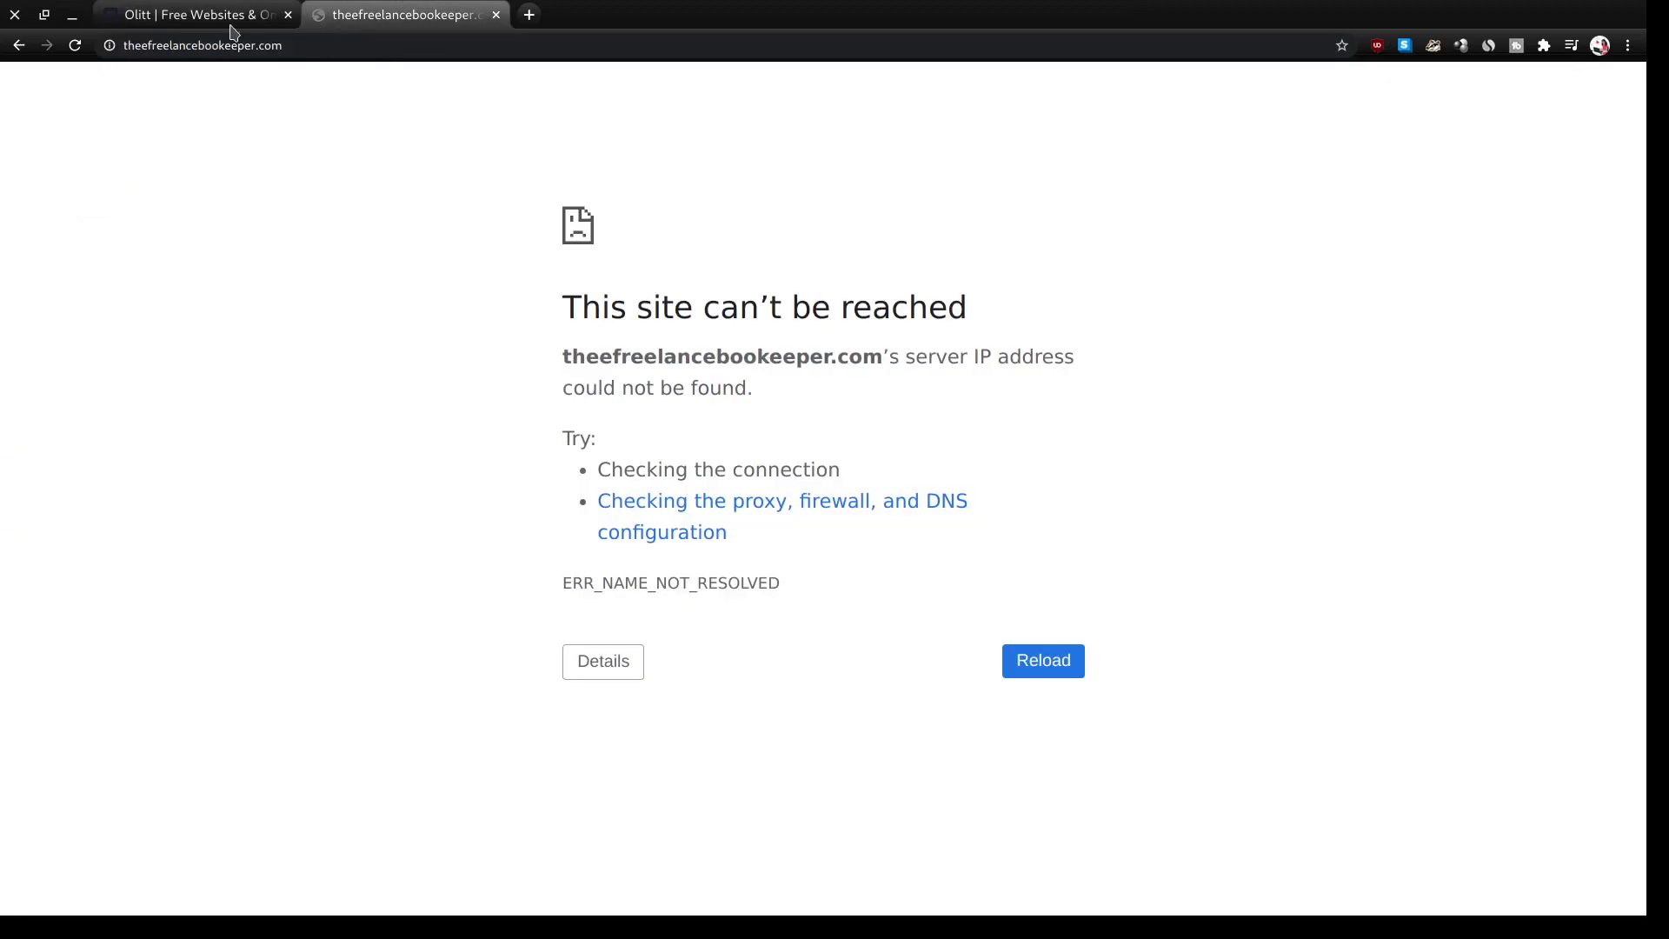
pyautogui.click(250, 16)
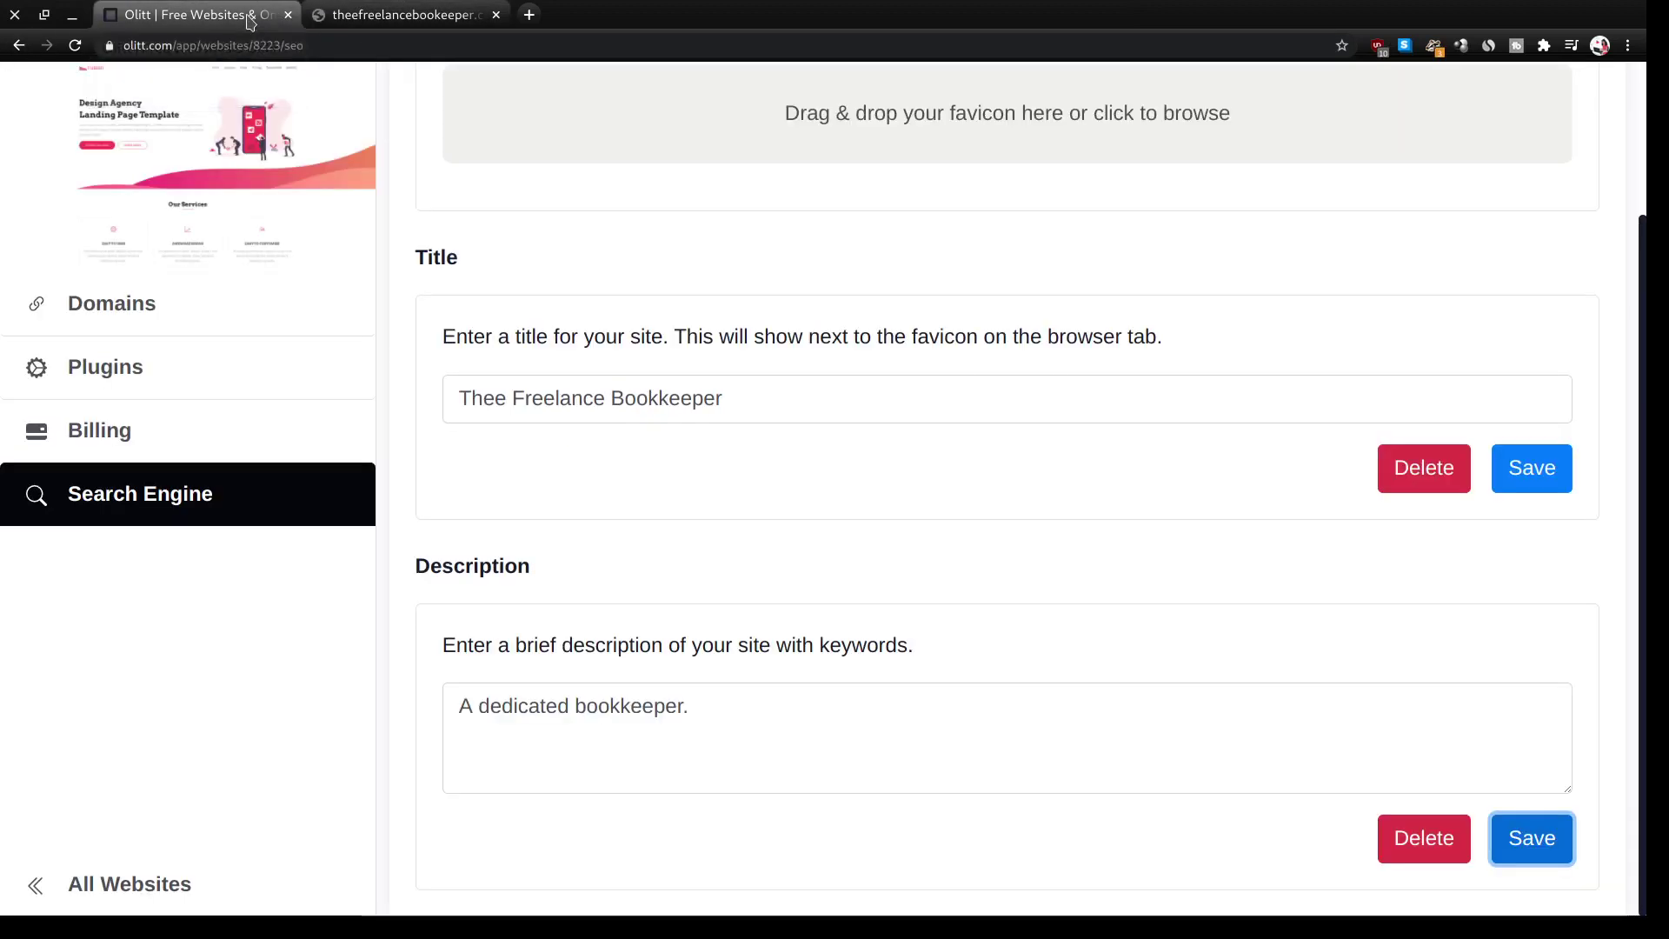
pyautogui.click(179, 883)
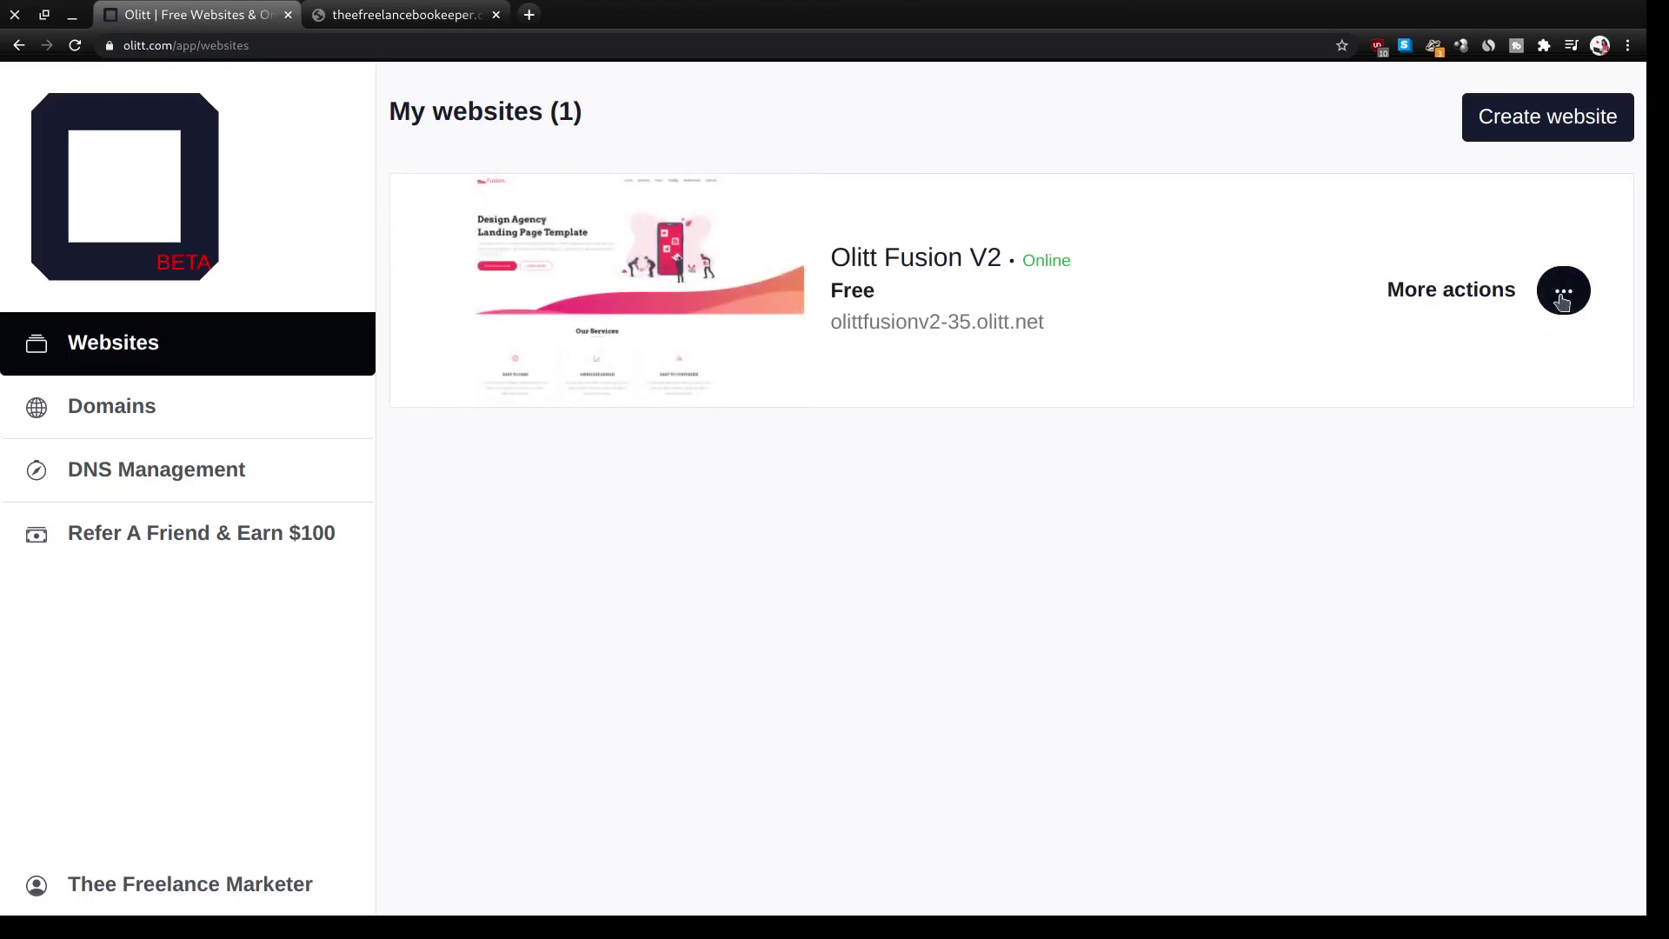
pyautogui.click(1563, 298)
pyautogui.click(1481, 443)
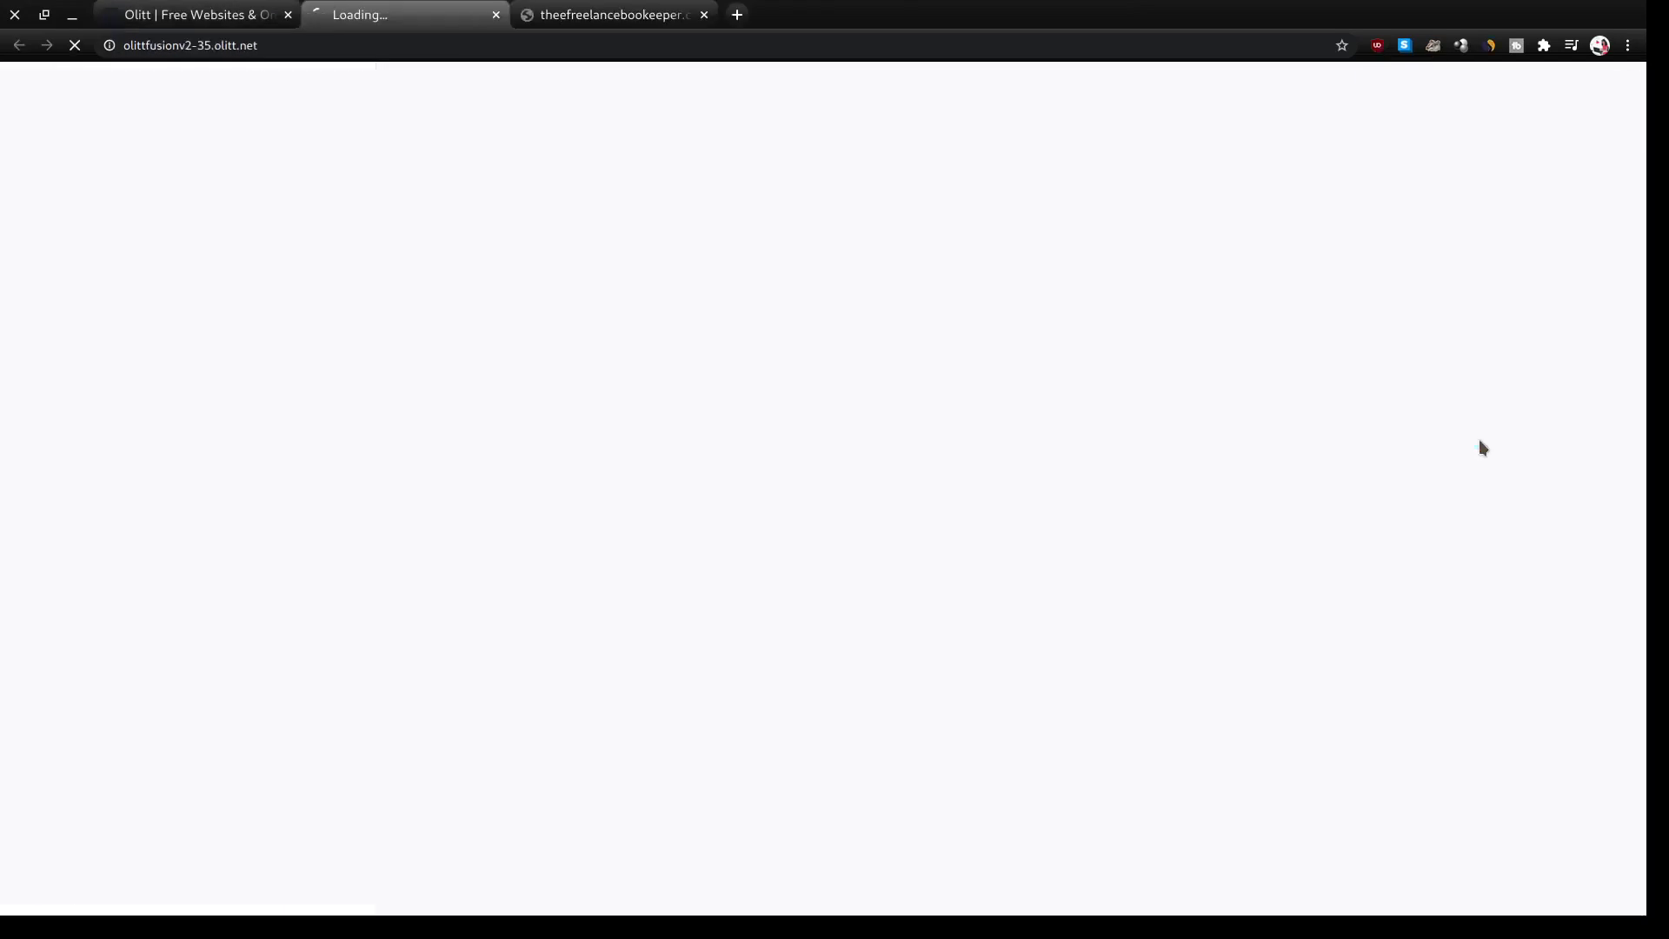
pyautogui.click(704, 14)
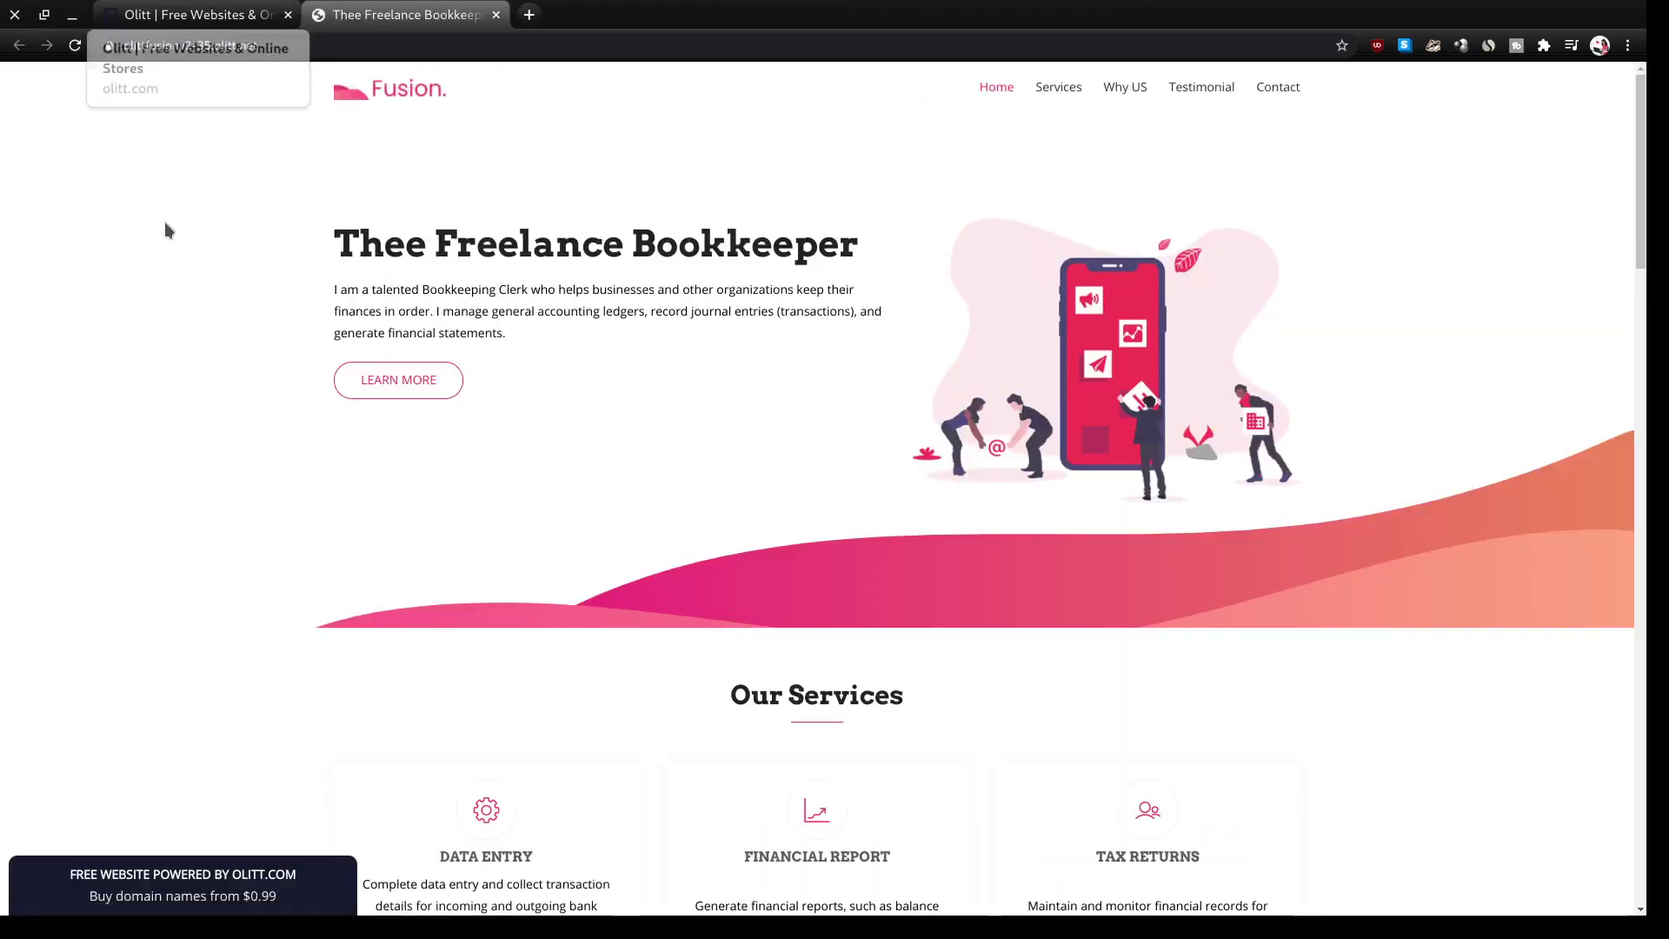
pyautogui.scroll(-20, 593, 458)
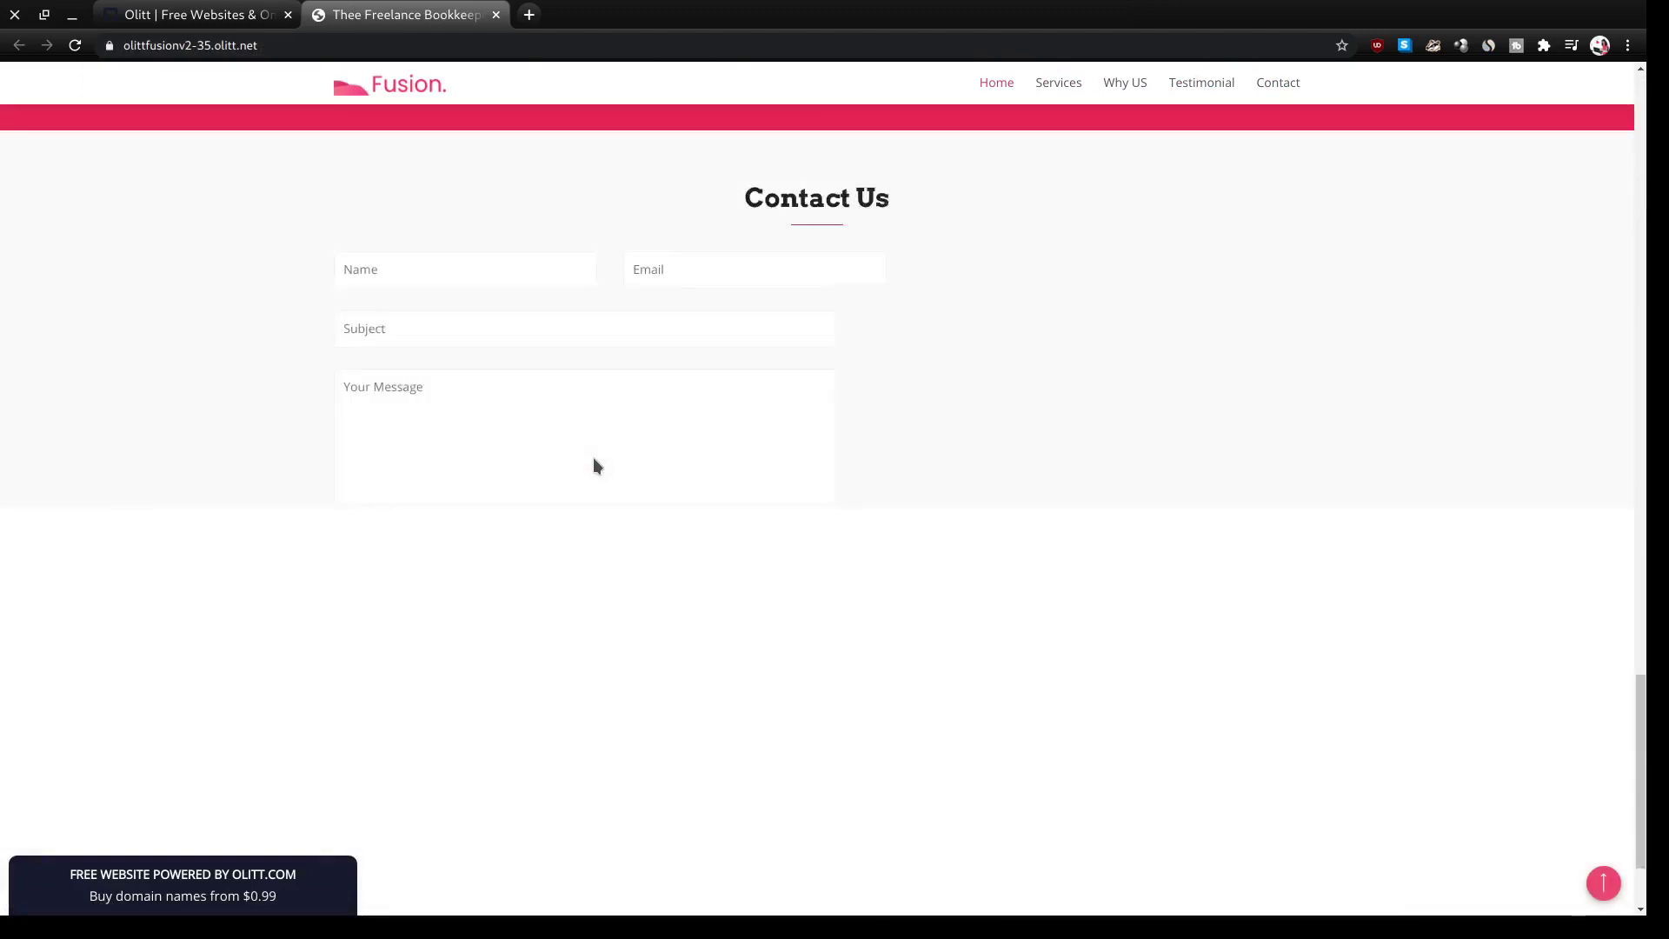
pyautogui.scroll(20, 600, 534)
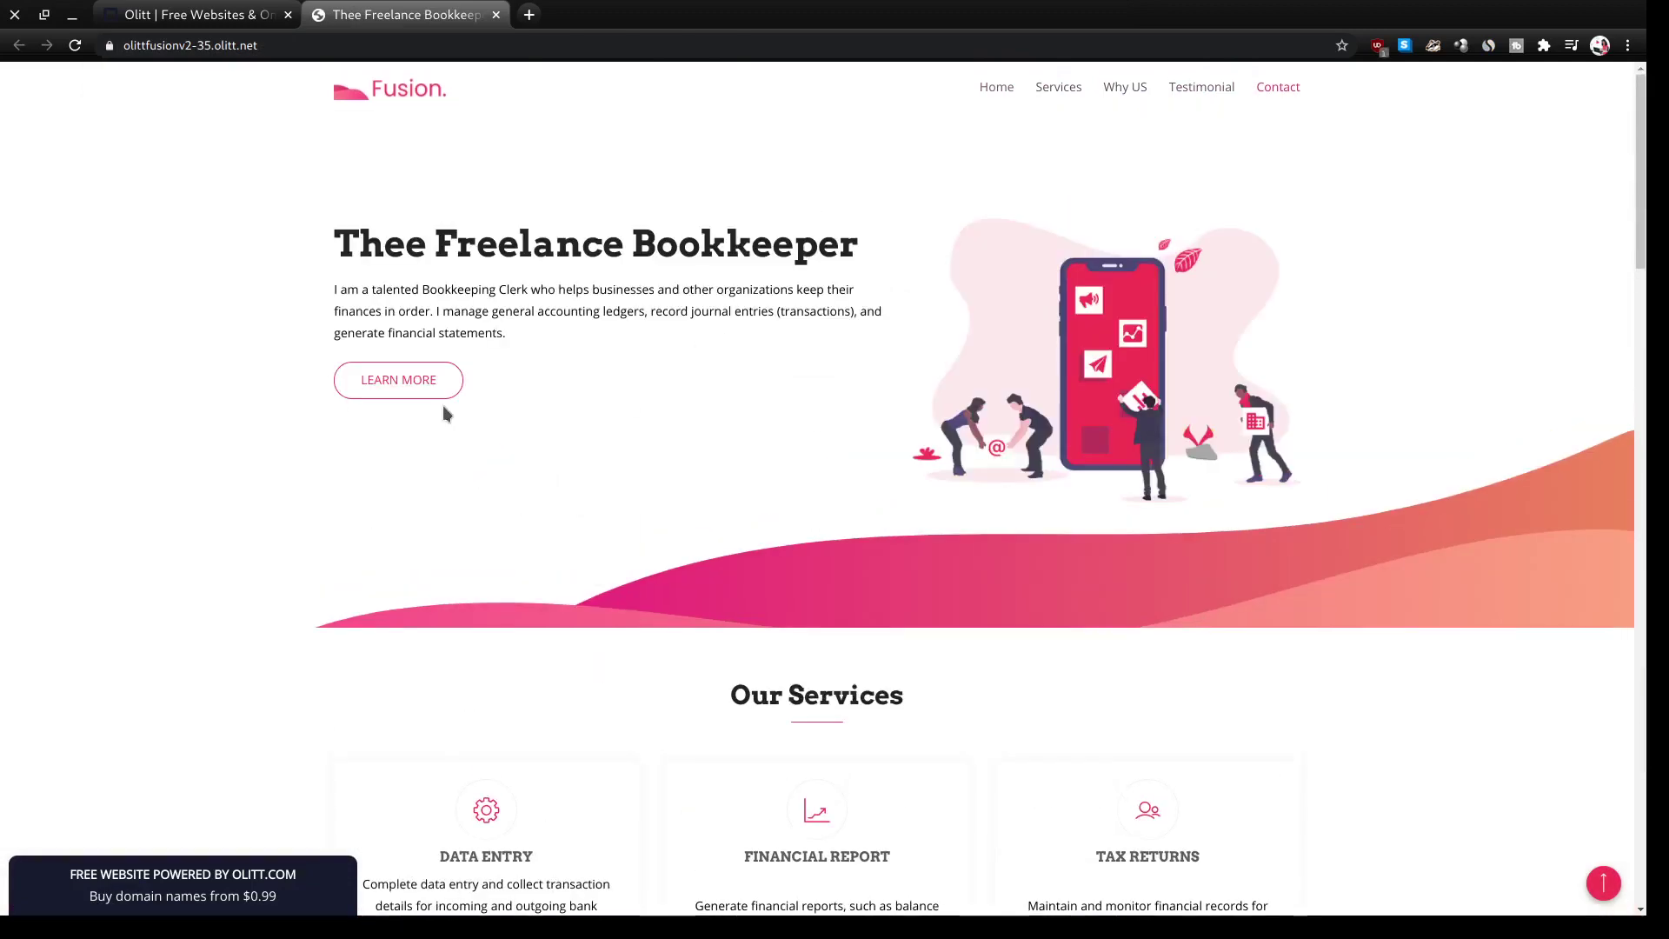
pyautogui.click(186, 15)
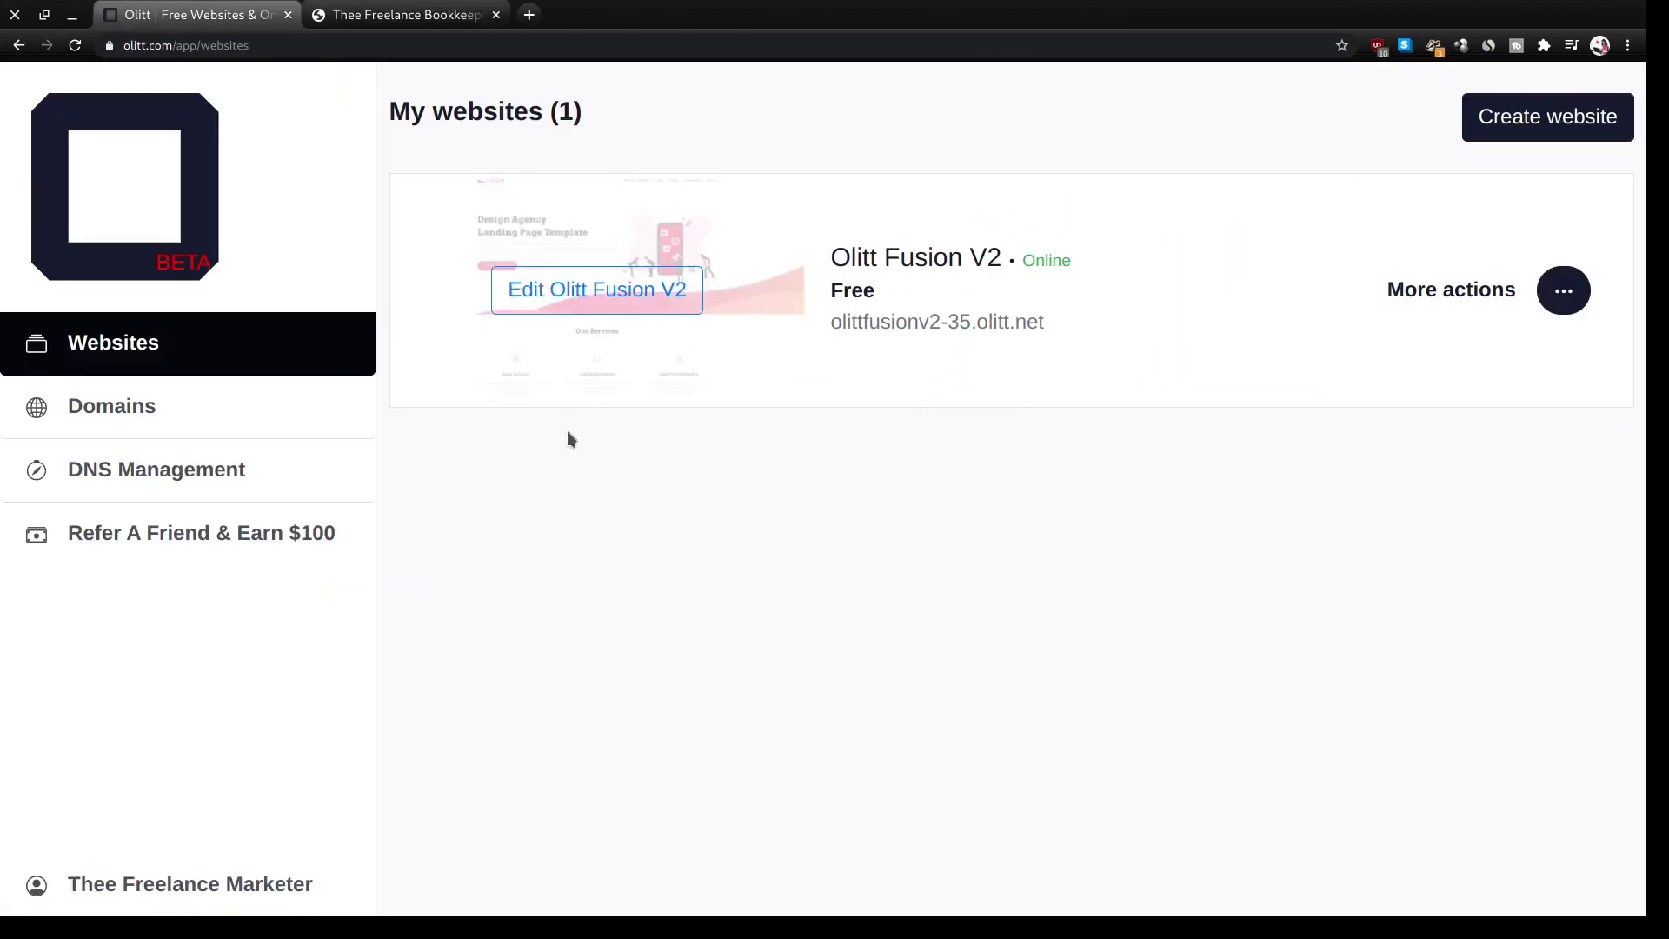
pyautogui.click(1542, 298)
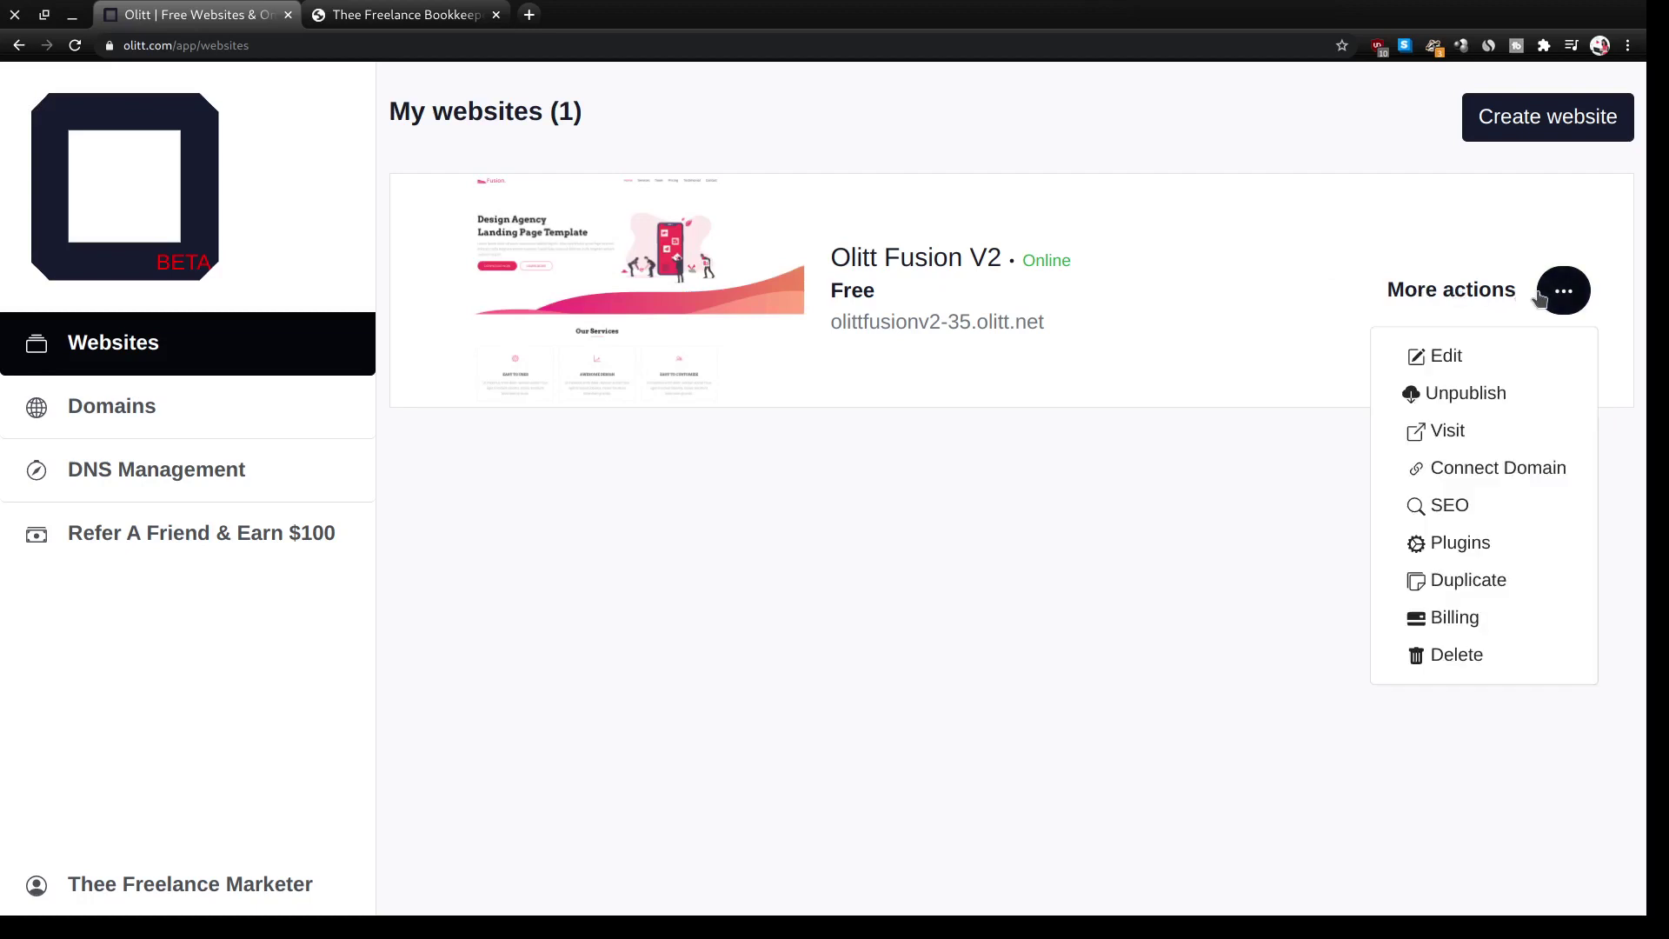
pyautogui.click(1433, 474)
pyautogui.click(1045, 781)
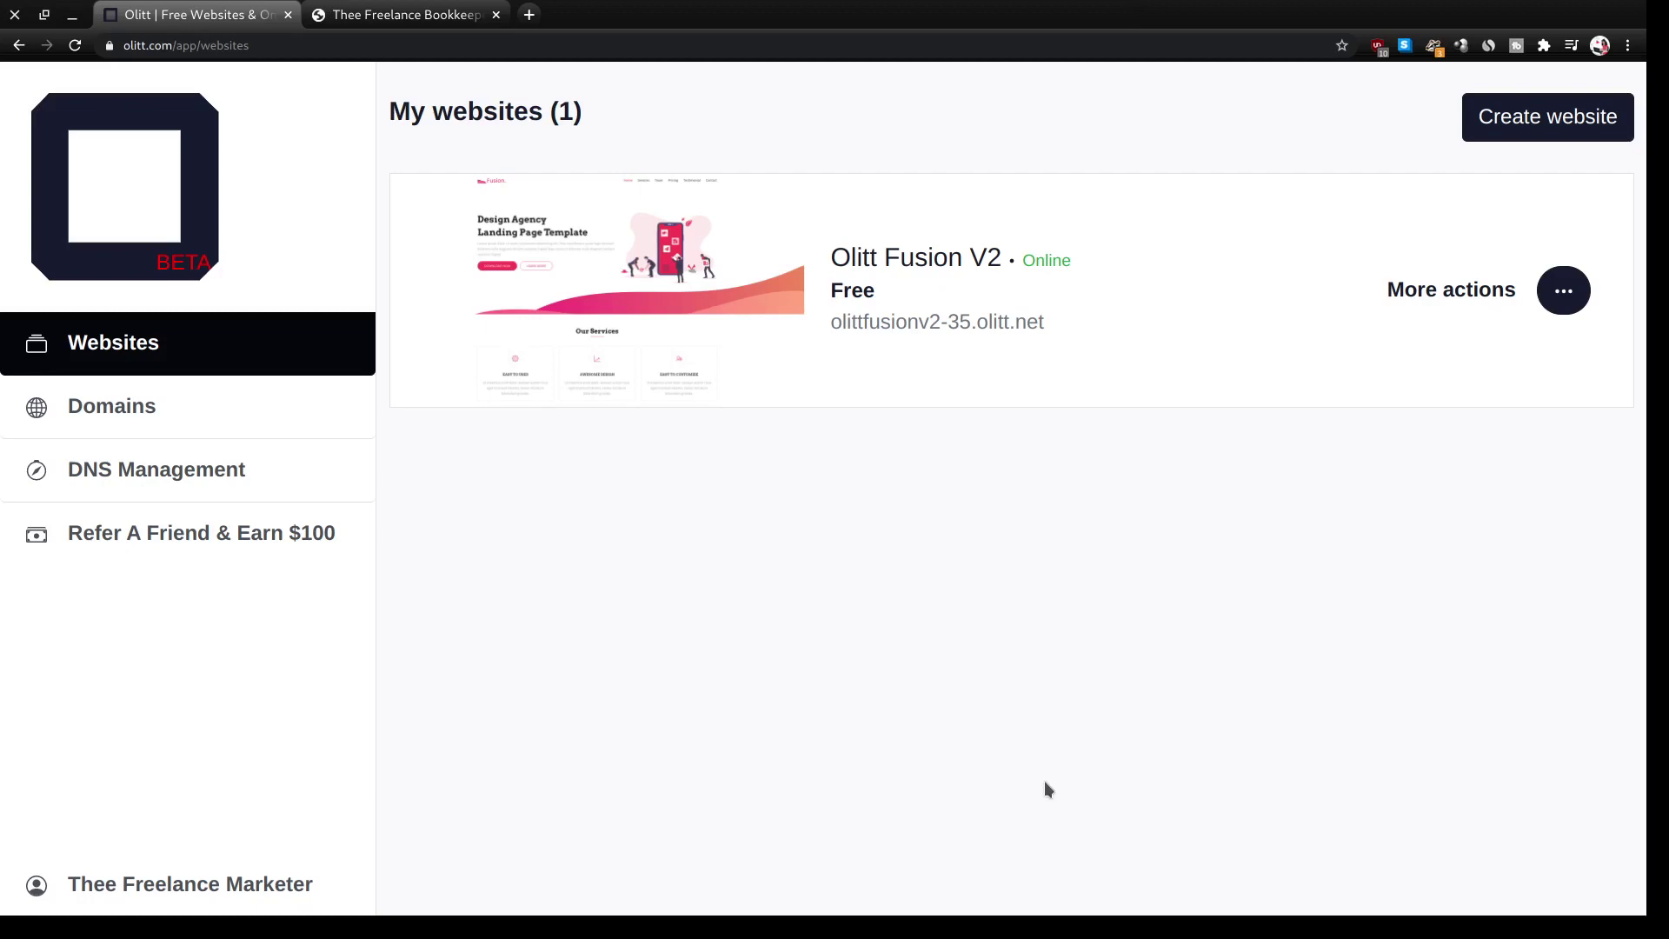
# - Return to the published site and check its connection security information
pyautogui.click(327, 11)
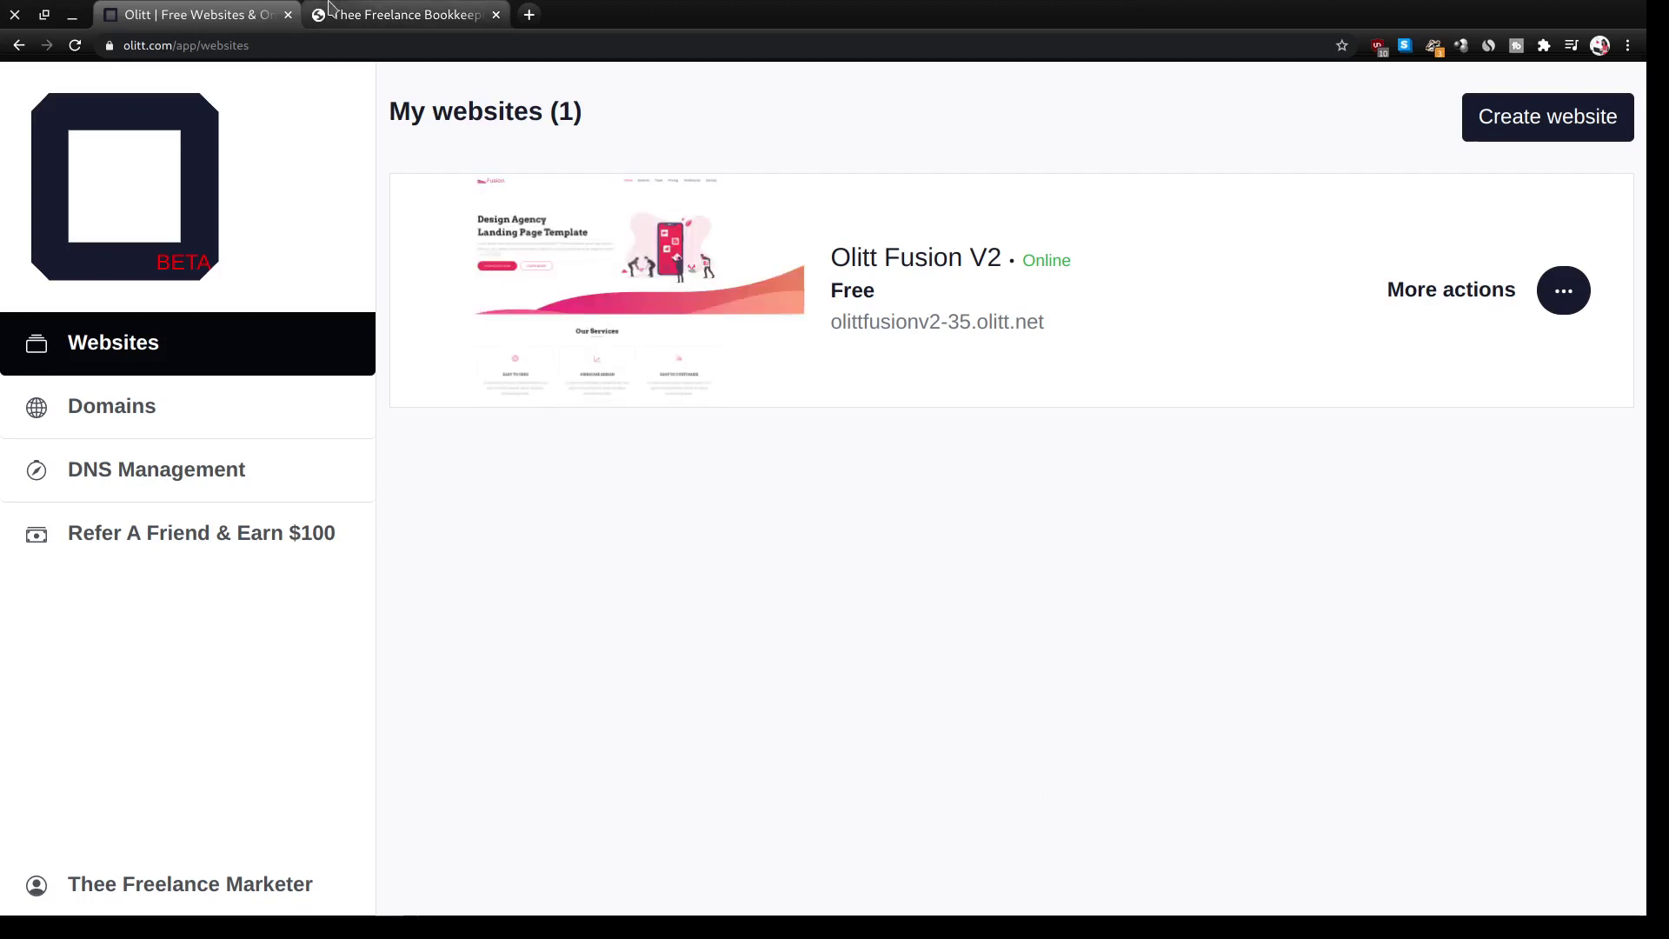
pyautogui.click(108, 45)
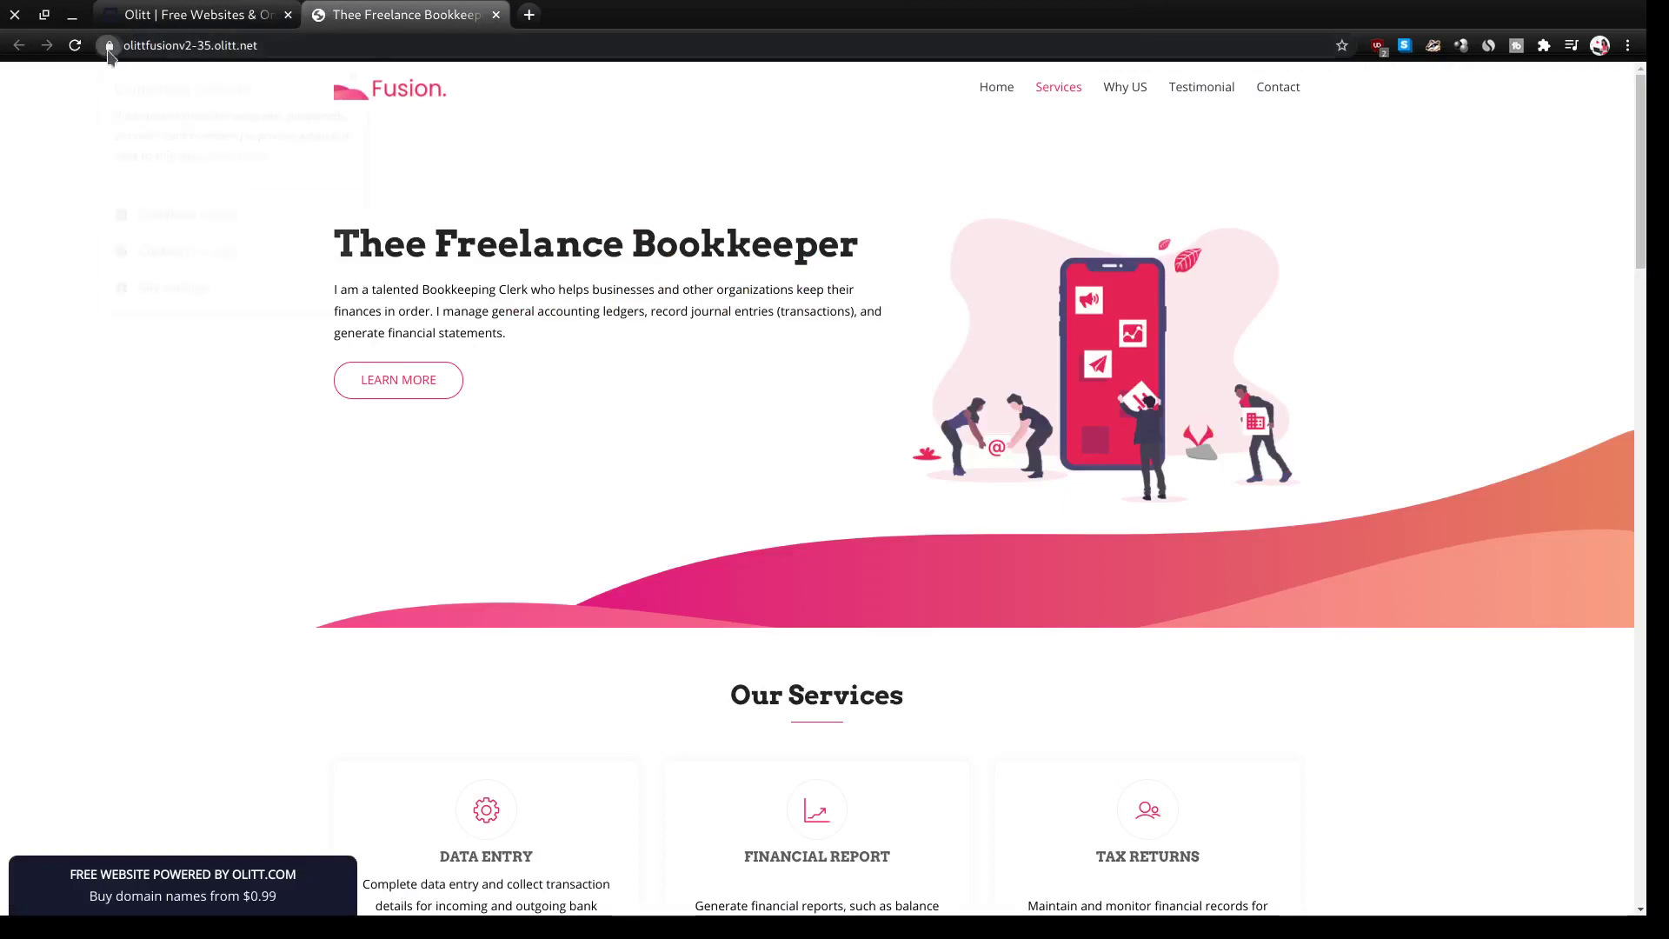